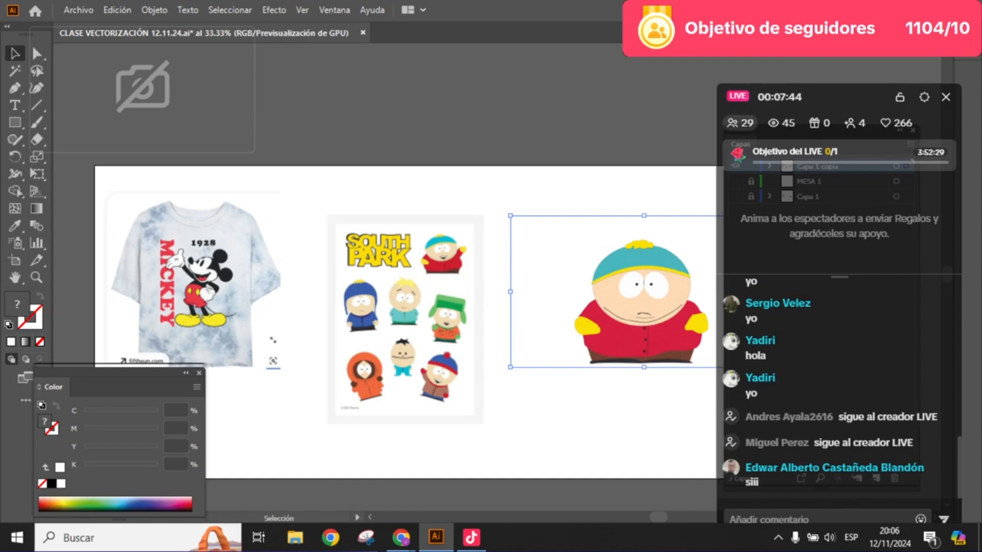
# - Move the live-chat window and the Layers panel aside to uncover the artboard
pyautogui.moveTo(817, 103); pyautogui.dragTo(731, 551)
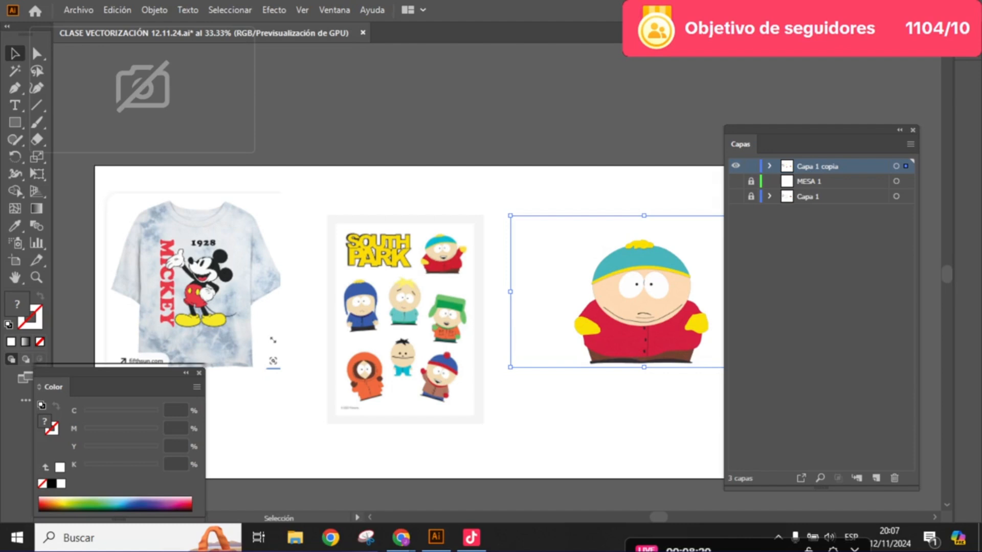
pyautogui.moveTo(819, 130); pyautogui.dragTo(859, 185)
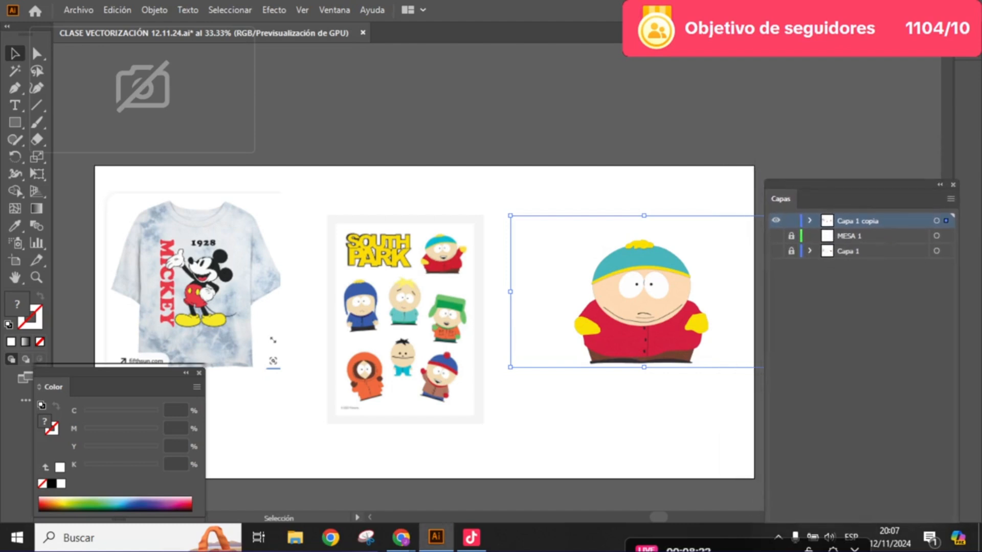
# - Examine the pixelated edge of the large Cartman image at high magnification, and the South Park sticker sheet beside it
pyautogui.hotkey('ctrl', '+')
pyautogui.hotkey('ctrl', '+')
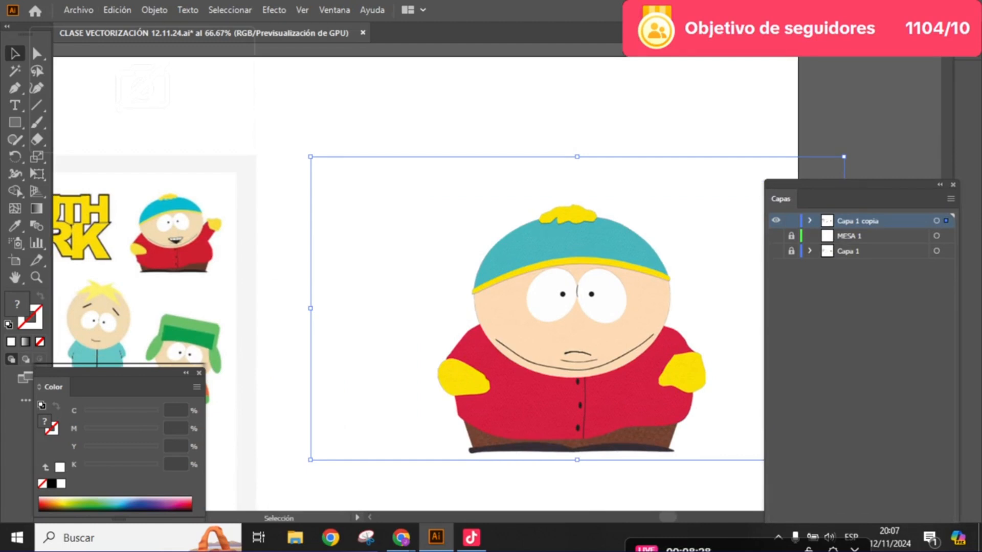
pyautogui.scroll(11, 633, 233)
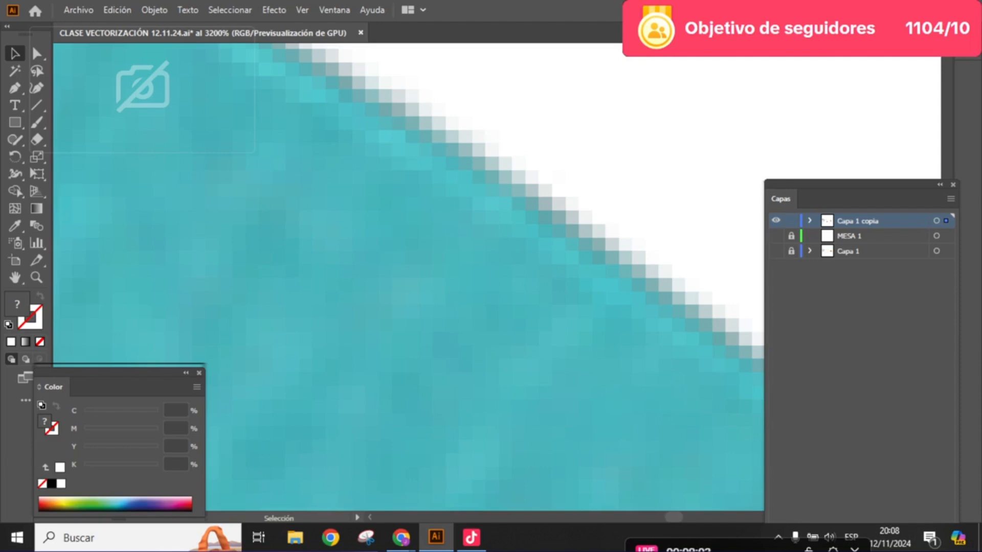
pyautogui.scroll(-8, 634, 238)
pyautogui.moveTo(634, 238); pyautogui.dragTo(765, 220)
pyautogui.scroll(-4, 623, 216)
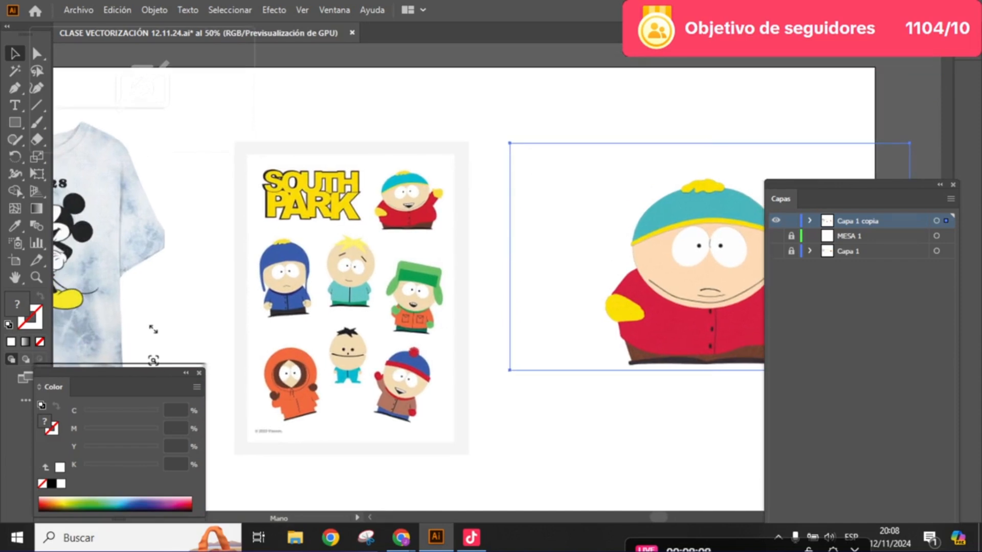
pyautogui.moveTo(680, 225); pyautogui.dragTo(738, 213)
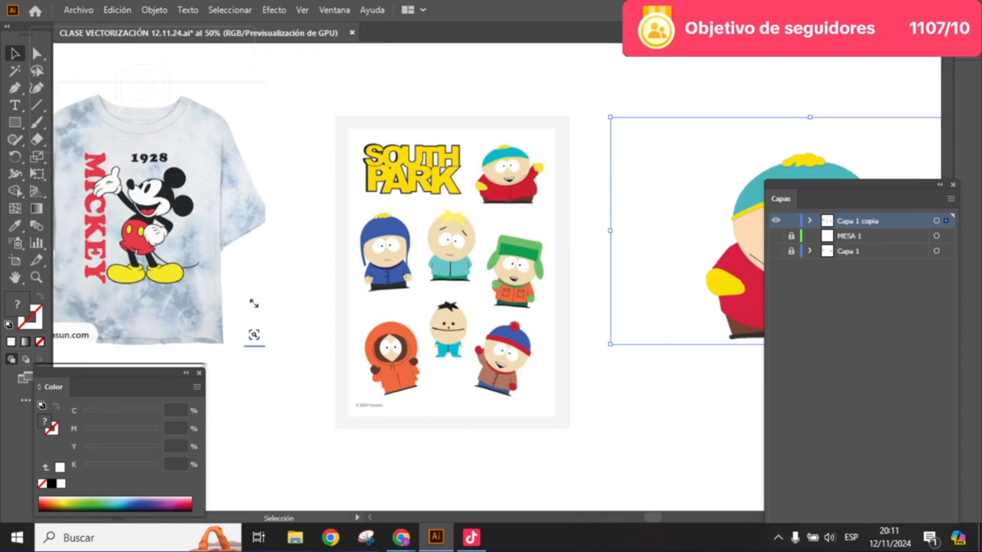
# - Draw a circle about 27.7 mm in diameter with the Ellipse tool, centred between the eyes of the waving Cartman
pyautogui.click(15, 88)
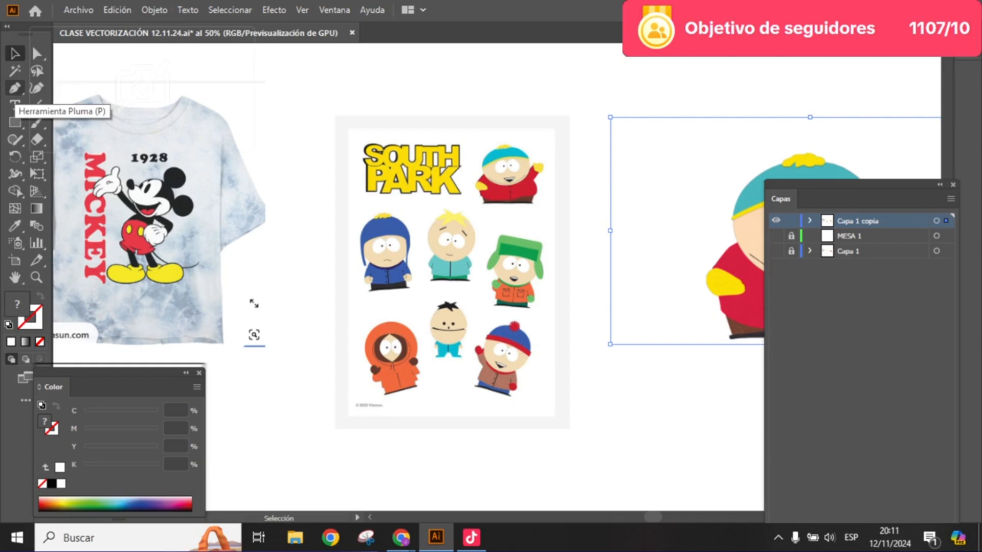
pyautogui.press('v')
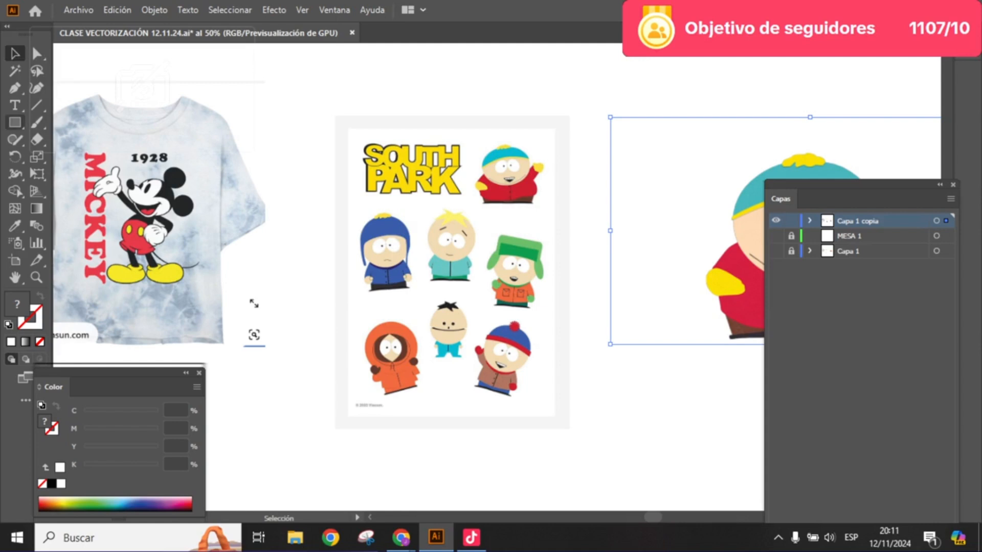
pyautogui.click(14, 123)
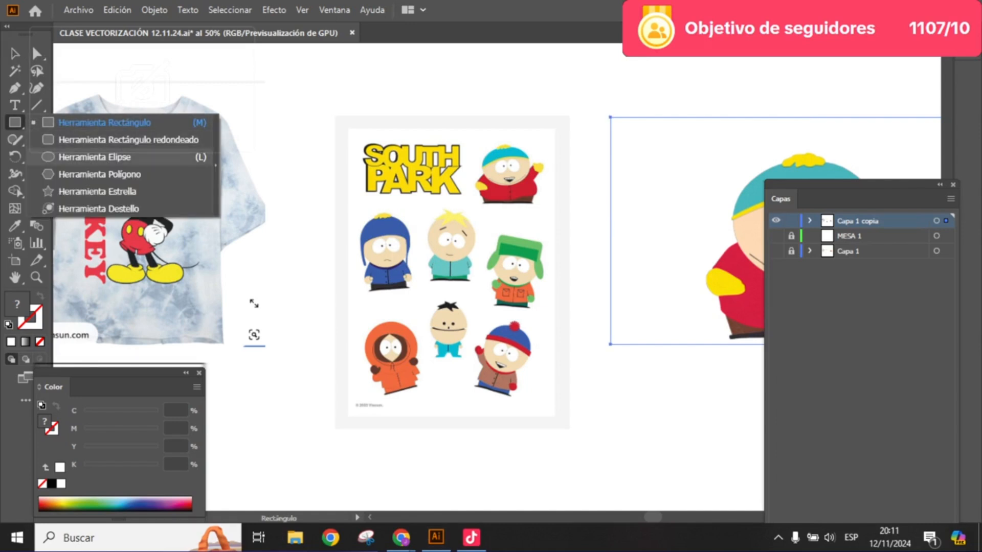
pyautogui.click(94, 157)
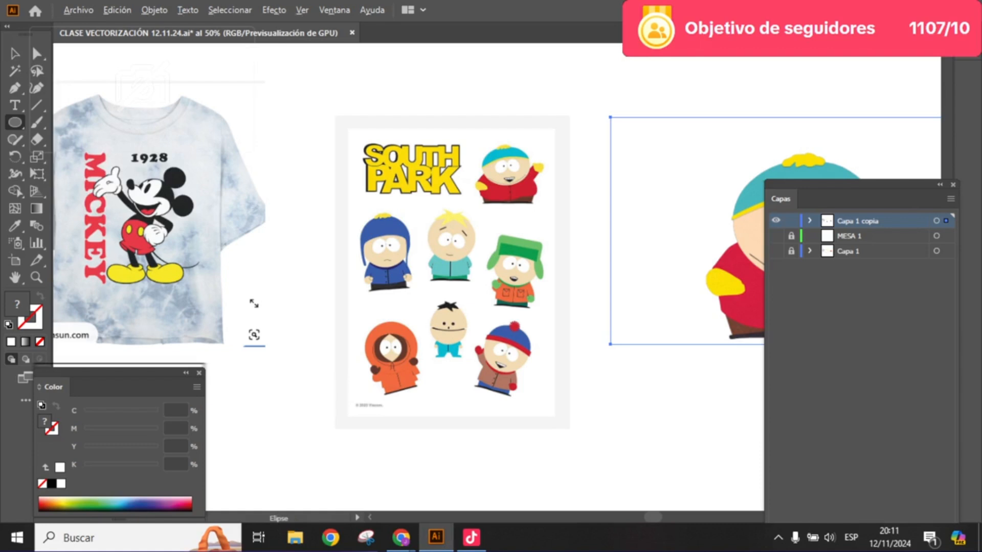
pyautogui.scroll(3, 520, 163)
pyautogui.moveTo(520, 192); pyautogui.dragTo(519, 278)
pyautogui.scroll(3, 497, 217)
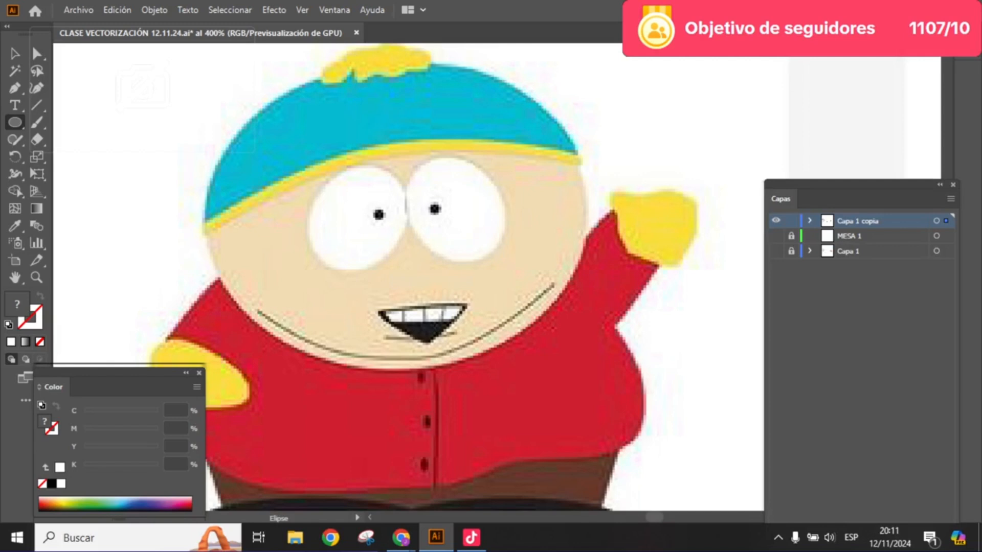
pyautogui.moveTo(406, 214); pyautogui.dragTo(582, 390)
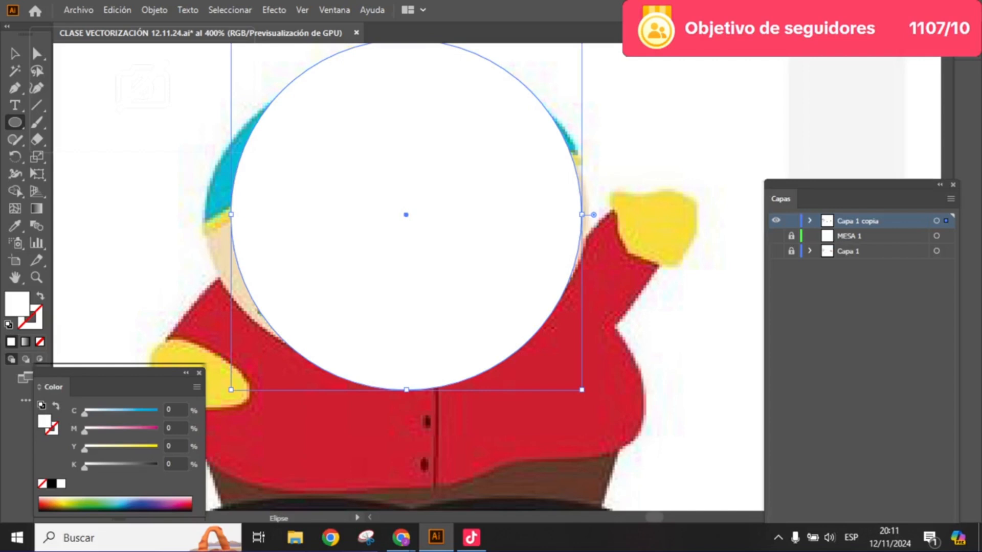
# - Fill the circle with red, about C 13, M 85, Y 71, K 3
pyautogui.doubleClick(17, 304)
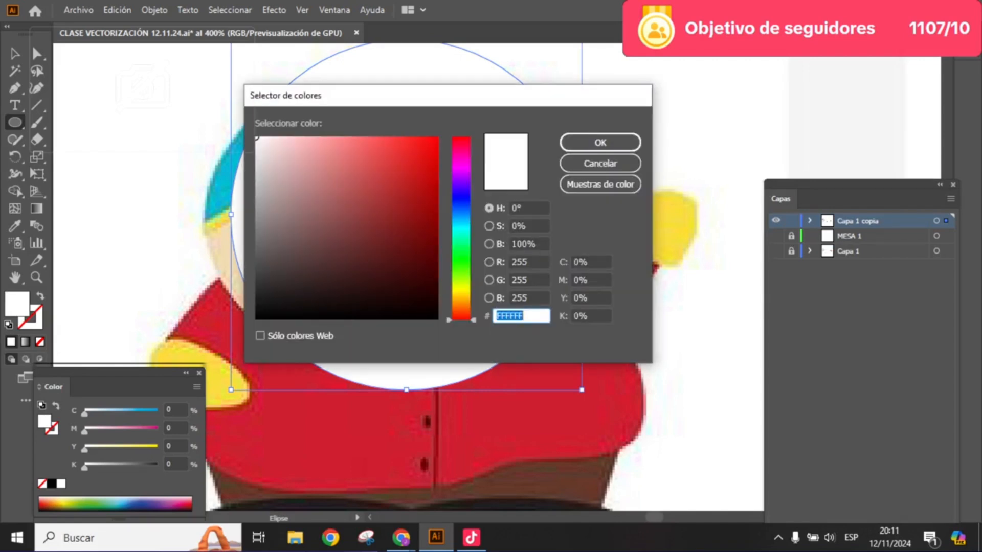
pyautogui.click(381, 172)
pyautogui.click(601, 143)
pyautogui.click(14, 53)
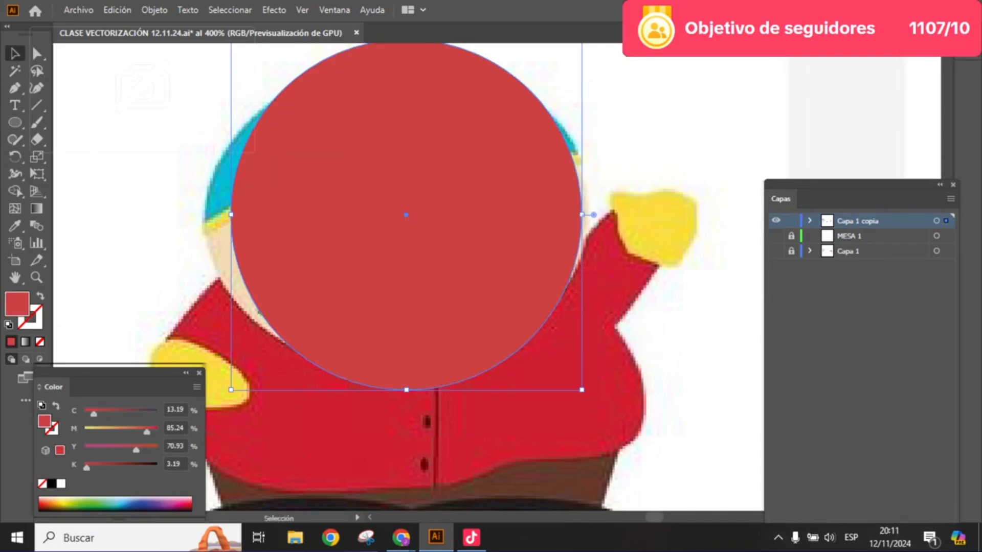
# - Uncover the appearance settings from behind the Layers panel and set the circle's opacity to 67%
pyautogui.moveTo(407, 215); pyautogui.dragTo(428, 258)
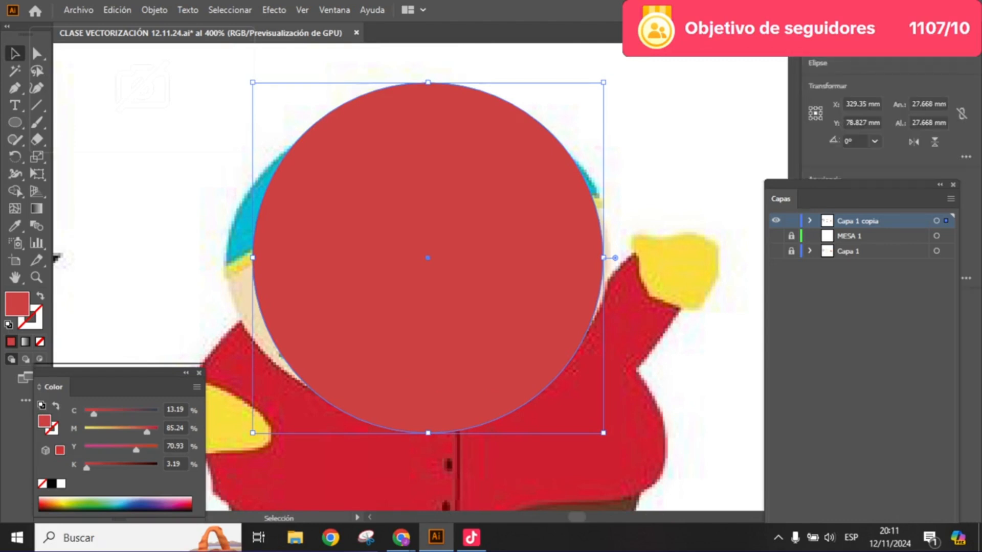
pyautogui.moveTo(864, 184); pyautogui.dragTo(847, 258)
pyautogui.click(935, 258)
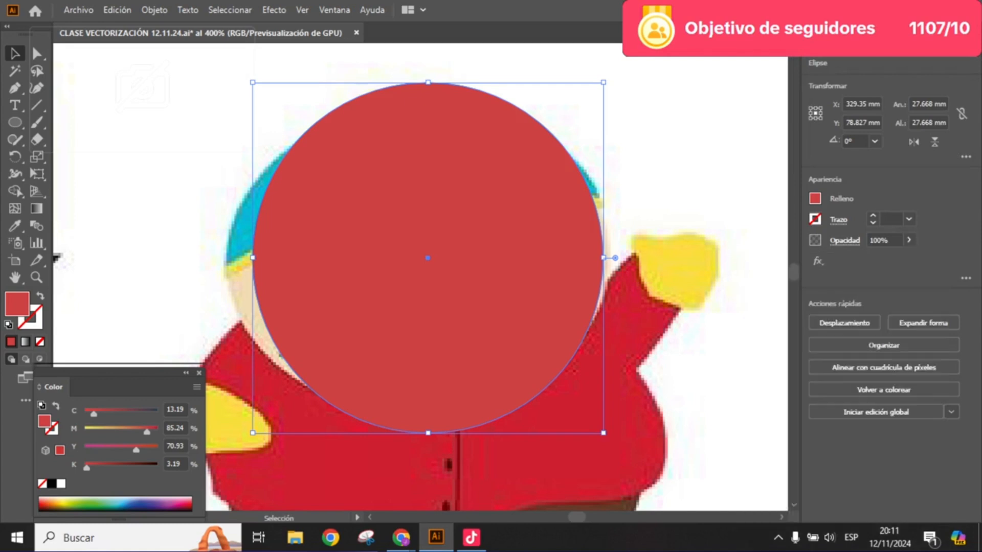
pyautogui.click(909, 240)
pyautogui.moveTo(909, 258); pyautogui.dragTo(888, 257)
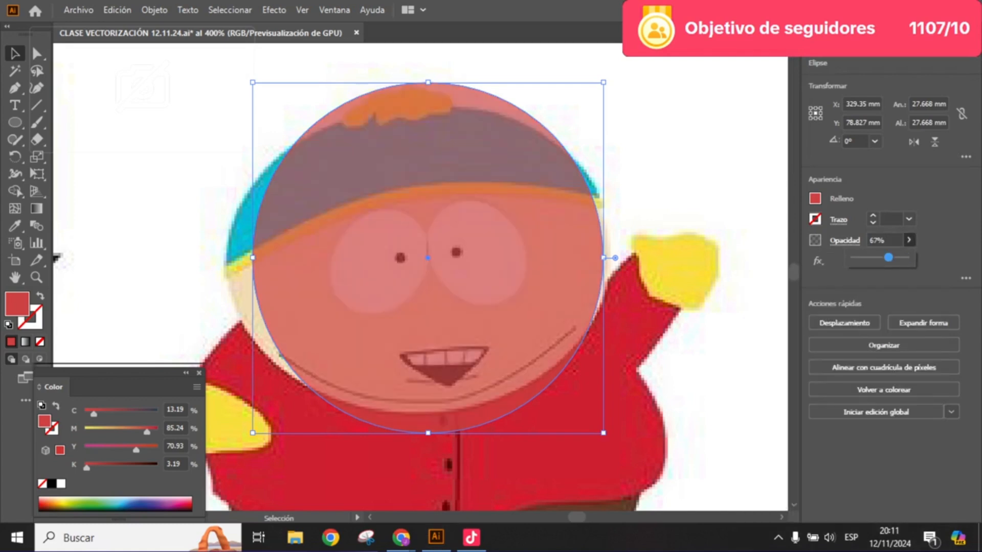
pyautogui.scroll(2, 247, 270)
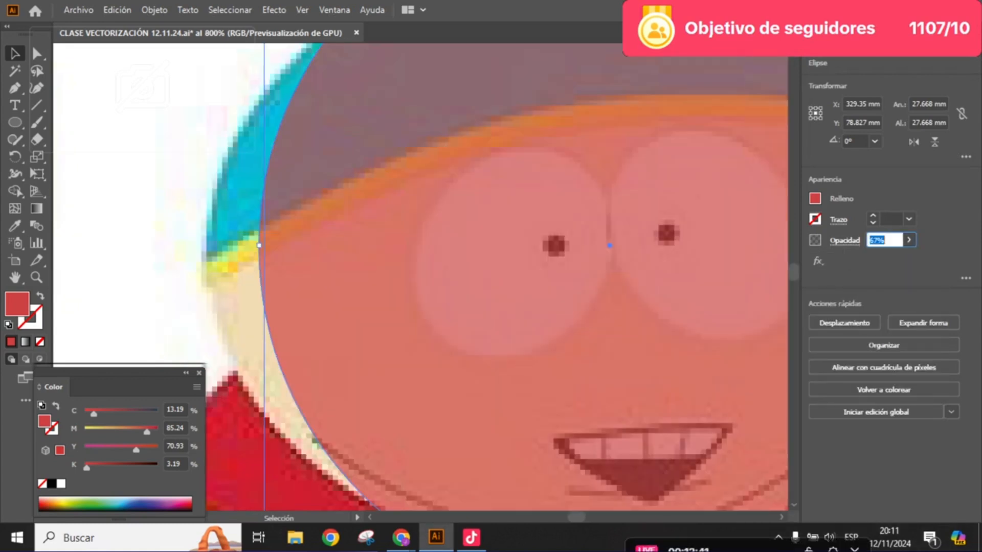
pyautogui.press('Return')
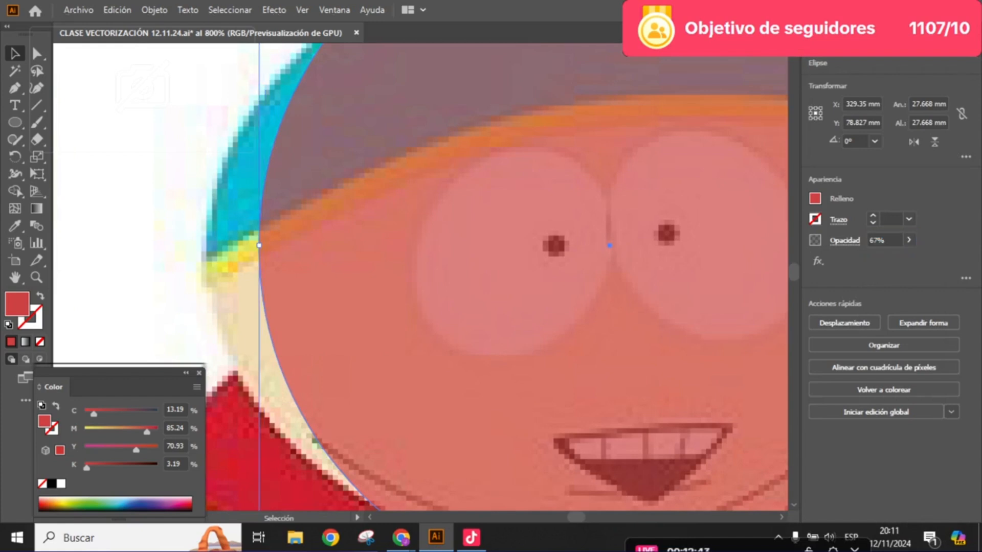
# - Select the circle's left anchor point, beside the hat's yellow brim, with the Direct Selection tool
pyautogui.scroll(-3, 531, 258)
pyautogui.moveTo(691, 253); pyautogui.dragTo(597, 258)
pyautogui.scroll(4, 608, 258)
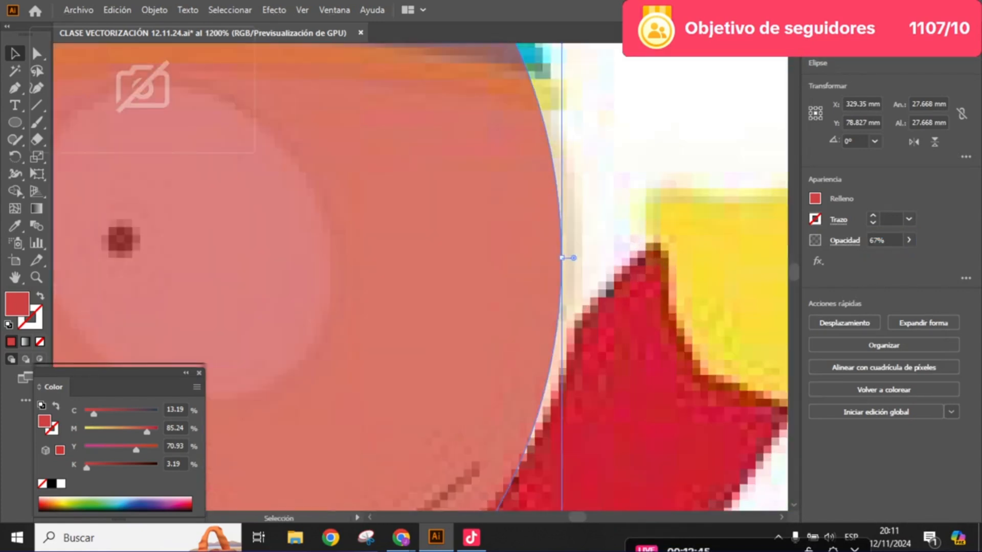
pyautogui.scroll(-4, 609, 265)
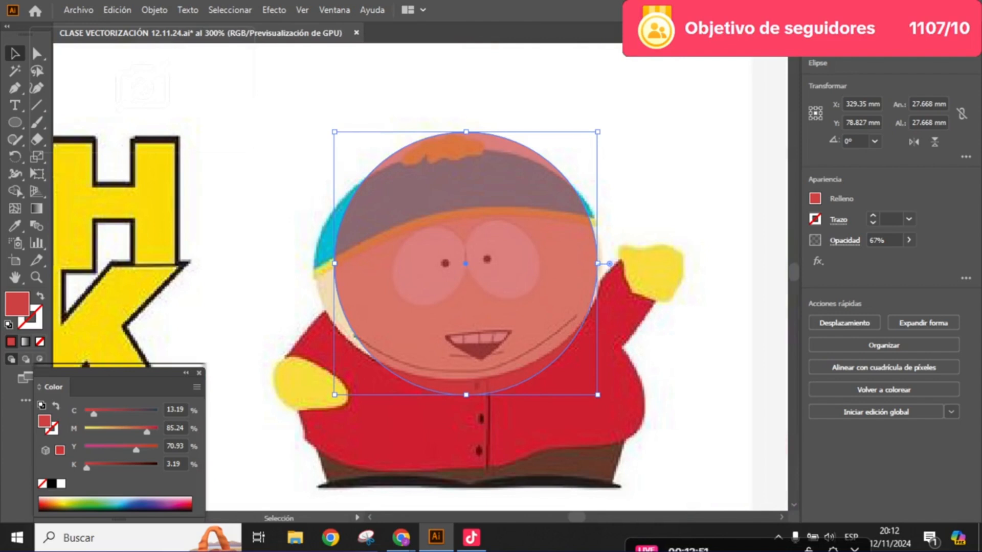
pyautogui.press('a')
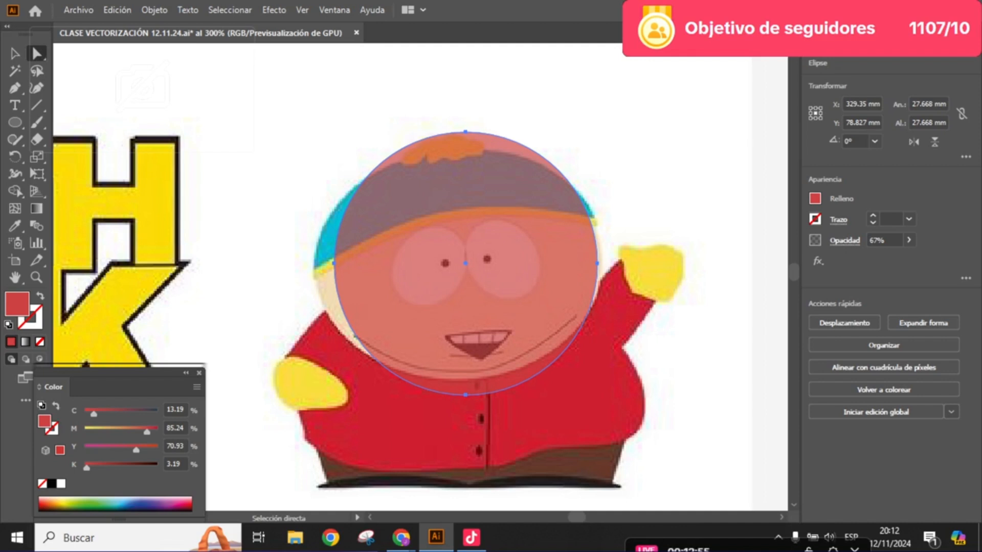
pyautogui.scroll(3, 338, 267)
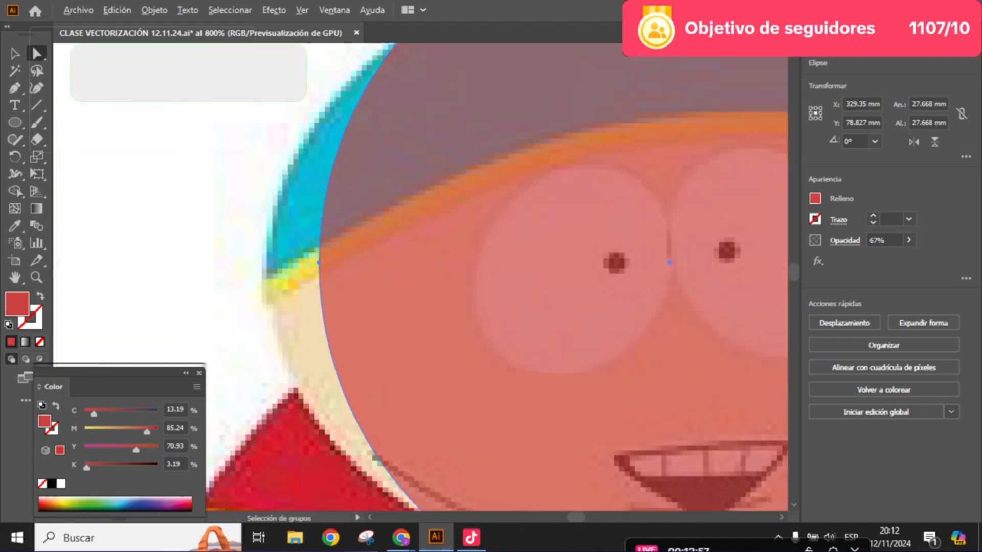
pyautogui.scroll(2, 327, 255)
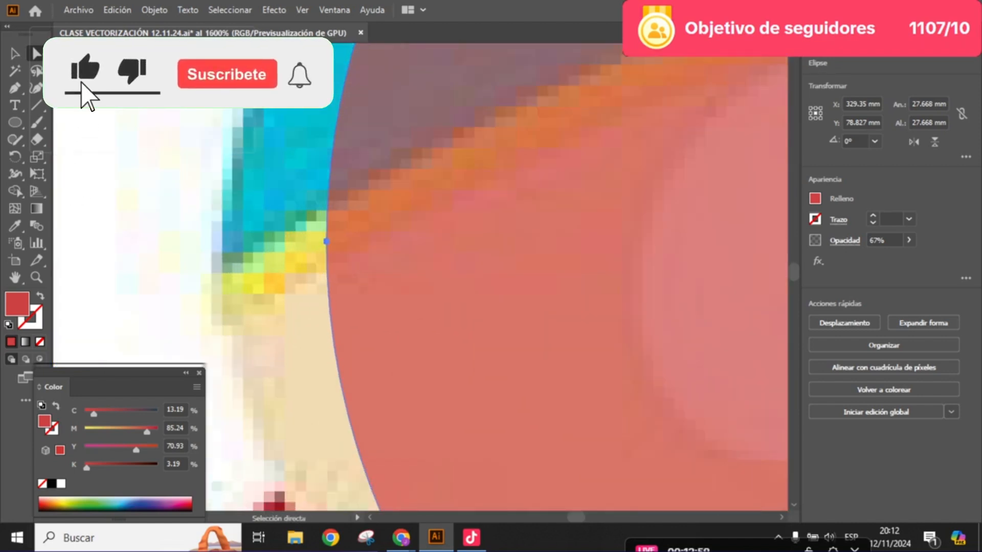
pyautogui.scroll(5, 328, 256)
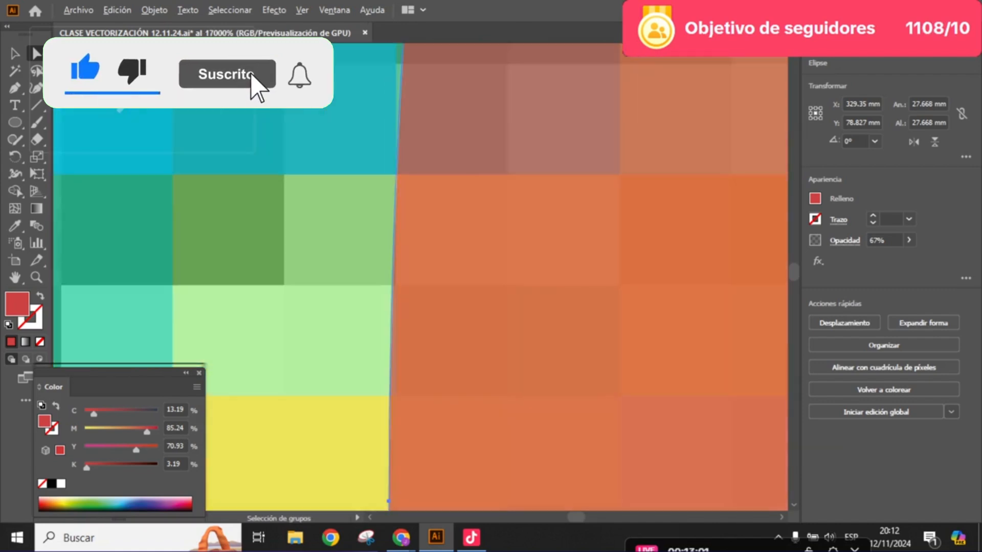
pyautogui.moveTo(306, 378); pyautogui.dragTo(329, 182)
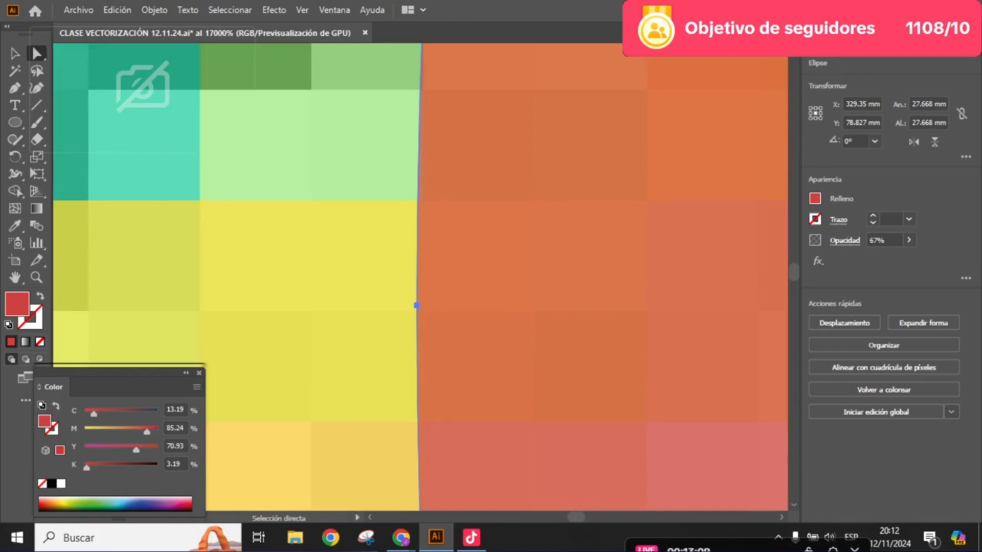
pyautogui.click(416, 305)
pyautogui.scroll(-3, 409, 312)
pyautogui.scroll(-4, 425, 299)
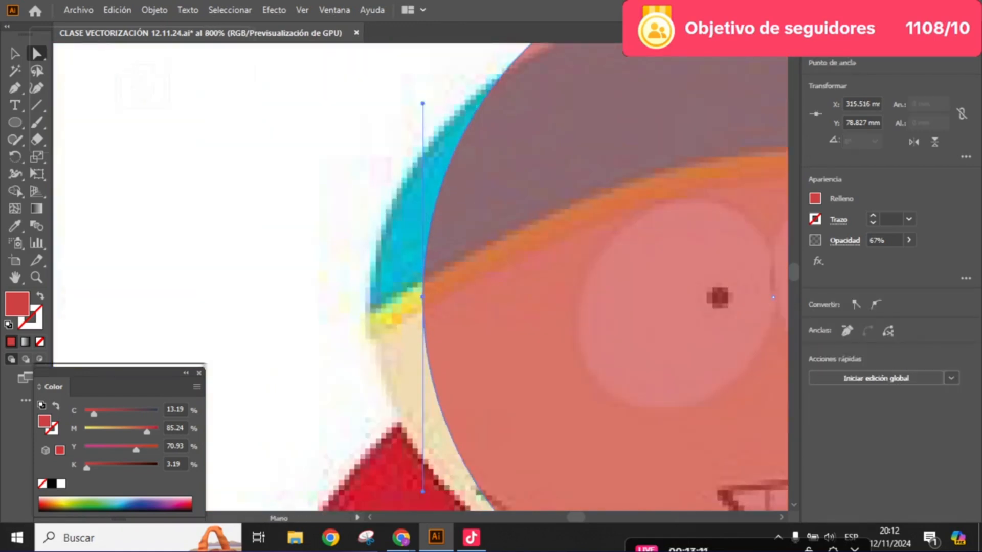
# - Try to pull the circle's left anchor point far outside Cartman's head
pyautogui.moveTo(425, 299); pyautogui.dragTo(437, 232)
pyautogui.moveTo(216, 234)
pyautogui.mouseDown()
pyautogui.moveTo(191, 234)
pyautogui.moveTo(232, 232)
pyautogui.mouseUp()
pyautogui.scroll(-4, 212, 229)
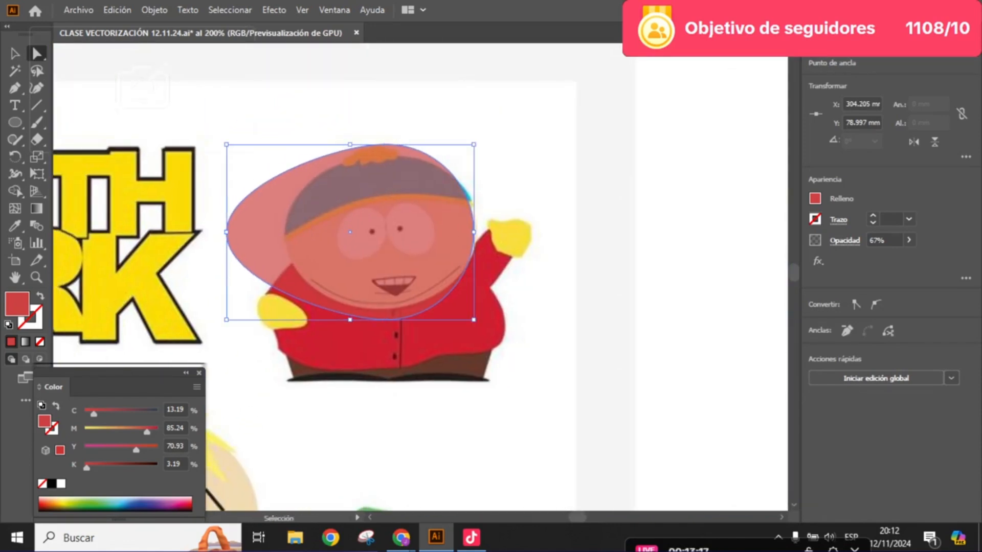
pyautogui.hotkey('ctrl', 'z')
# - Move the circle's left and right anchor points out to the side edges of Cartman's head
pyautogui.scroll(5, 293, 227)
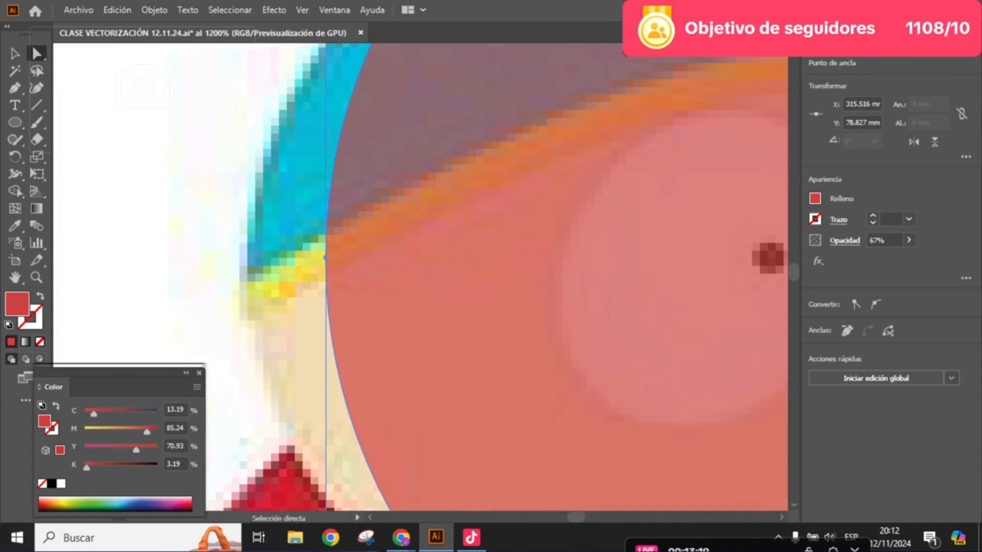
pyautogui.moveTo(325, 258); pyautogui.dragTo(252, 262)
pyautogui.scroll(-4, 264, 264)
pyautogui.scroll(2, 507, 255)
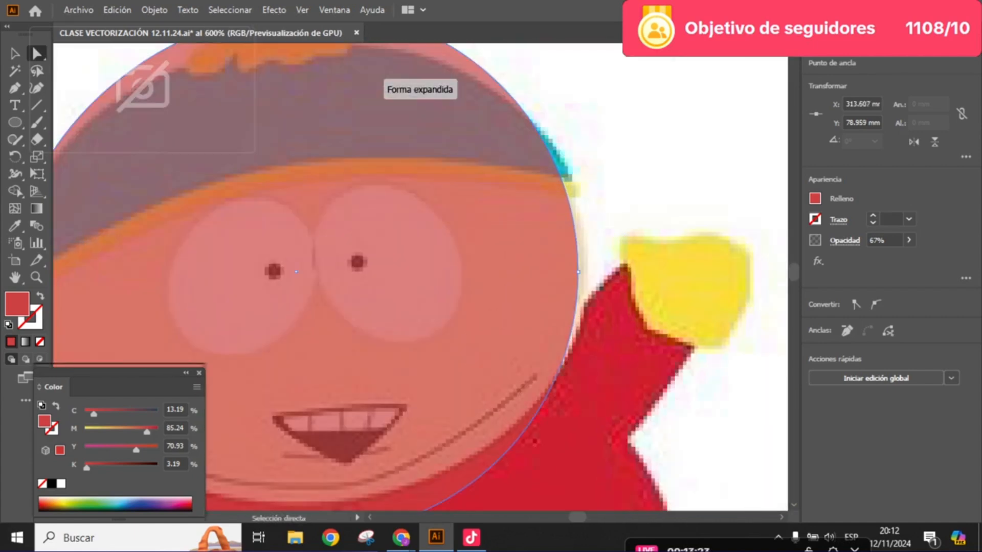
pyautogui.moveTo(577, 271); pyautogui.dragTo(585, 267)
# - Lower the shape's top anchor point toward the crown of the hat and raise its bottom anchor point to the chin edge
pyautogui.scroll(-1, 583, 268)
pyautogui.scroll(1, 583, 268)
pyautogui.scroll(3, 381, 113)
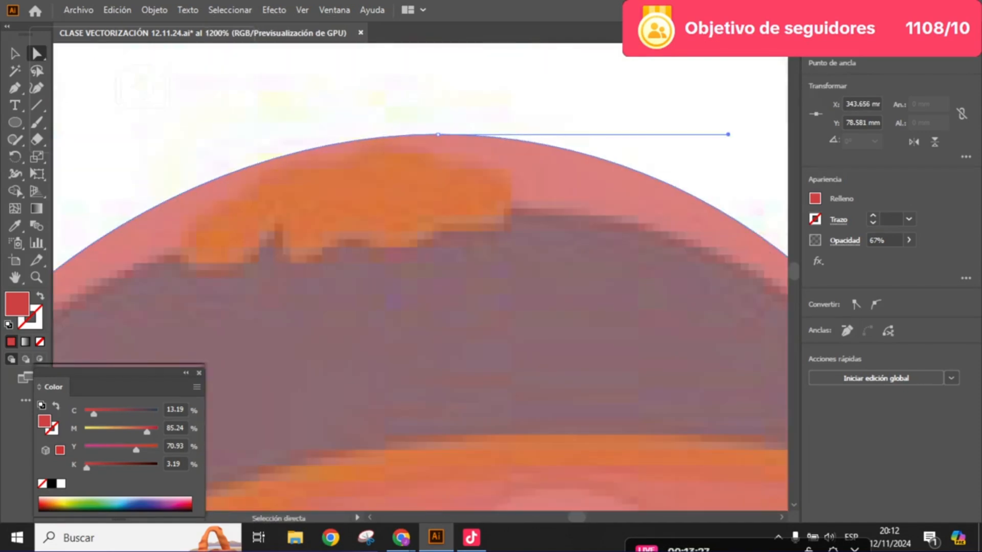
pyautogui.moveTo(437, 134); pyautogui.dragTo(446, 157)
pyautogui.scroll(-6, 448, 206)
pyautogui.scroll(5, 468, 266)
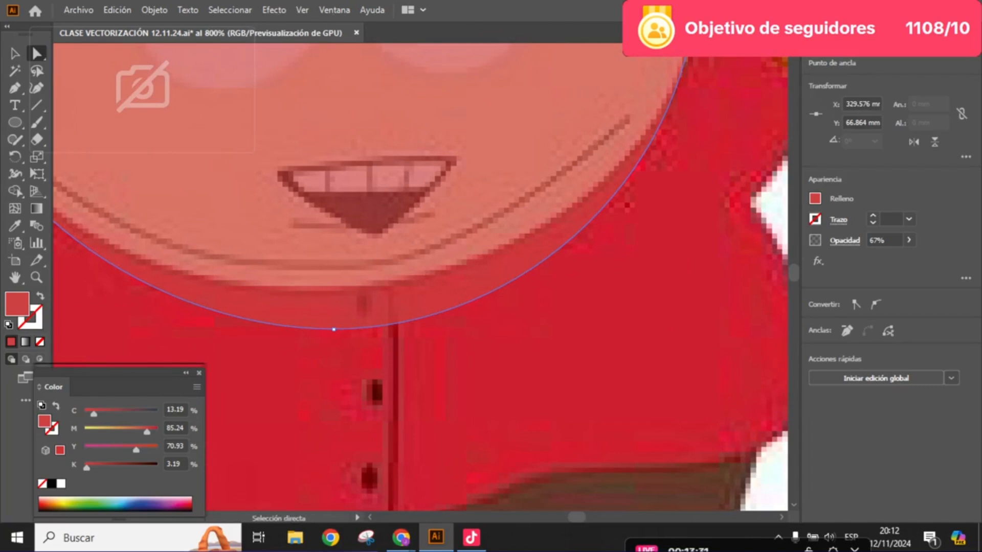
pyautogui.moveTo(333, 328); pyautogui.dragTo(336, 288)
pyautogui.scroll(-5, 337, 288)
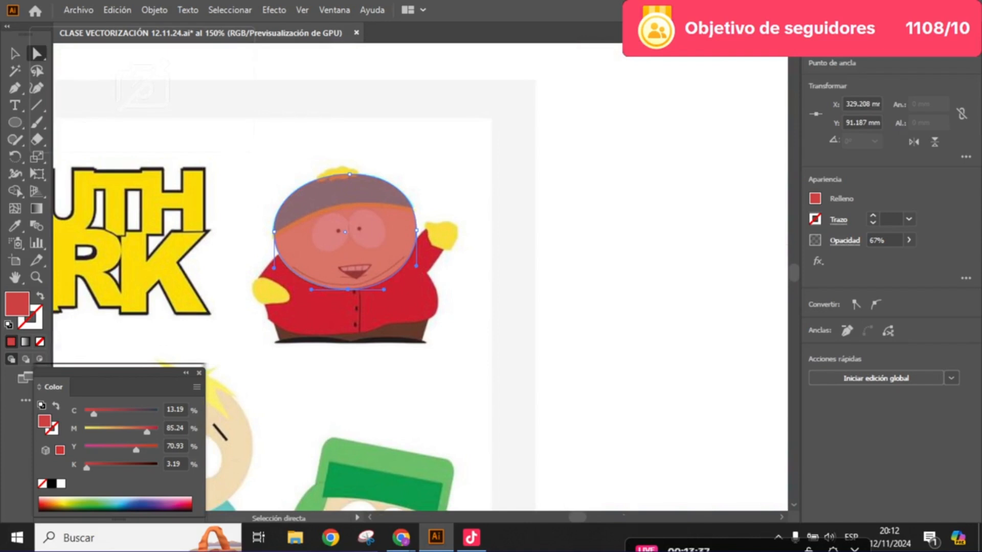
# - Trace the upper-left contour of Butters' head with the Pen tool, from its left side up to the crown in his hair
pyautogui.press('space')
pyautogui.moveTo(336, 287); pyautogui.dragTo(558, 152)
pyautogui.scroll(2, 359, 270)
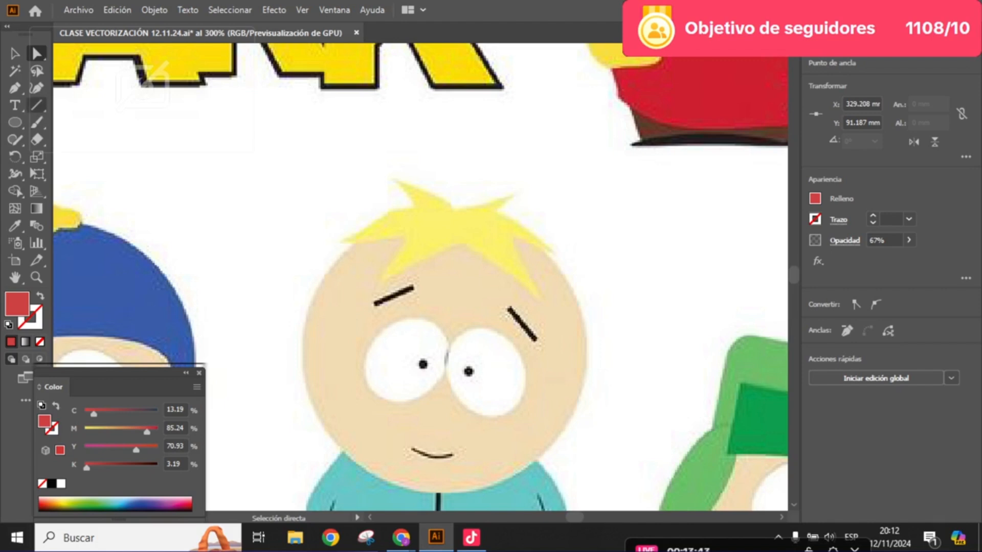
pyautogui.click(15, 90)
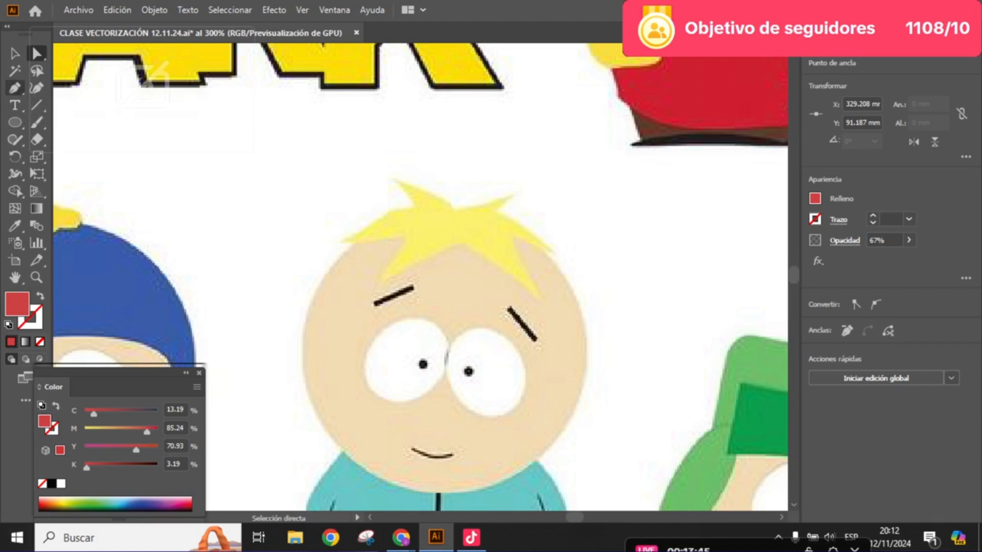
pyautogui.scroll(2, 289, 351)
pyautogui.moveTo(296, 321); pyautogui.dragTo(317, 502)
pyautogui.moveTo(418, 198); pyautogui.dragTo(238, 321)
pyautogui.moveTo(457, 168); pyautogui.dragTo(607, 181)
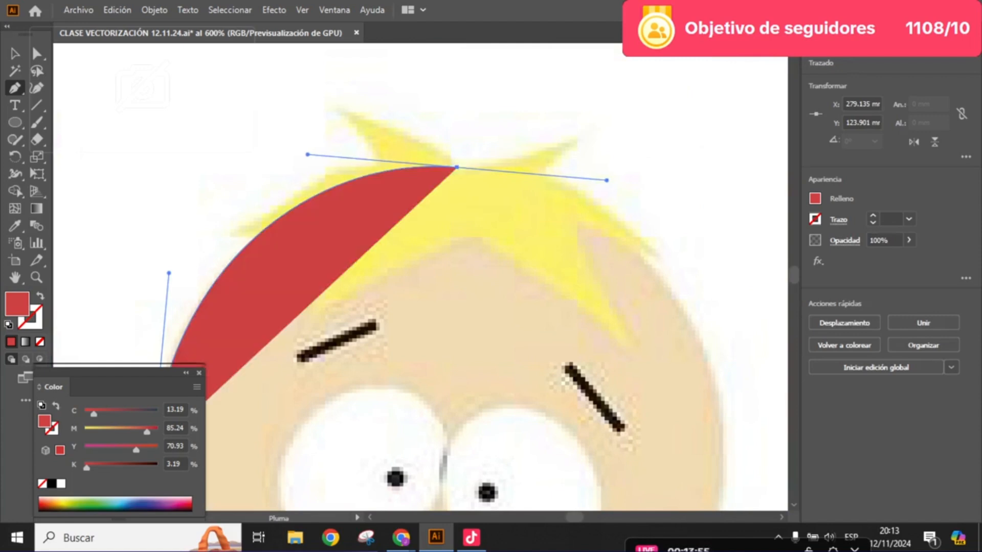
# - Continue the curved path around the right side and chin of Butters' head and close it at the left starting point
pyautogui.scroll(-3, 580, 183)
pyautogui.scroll(2, 652, 276)
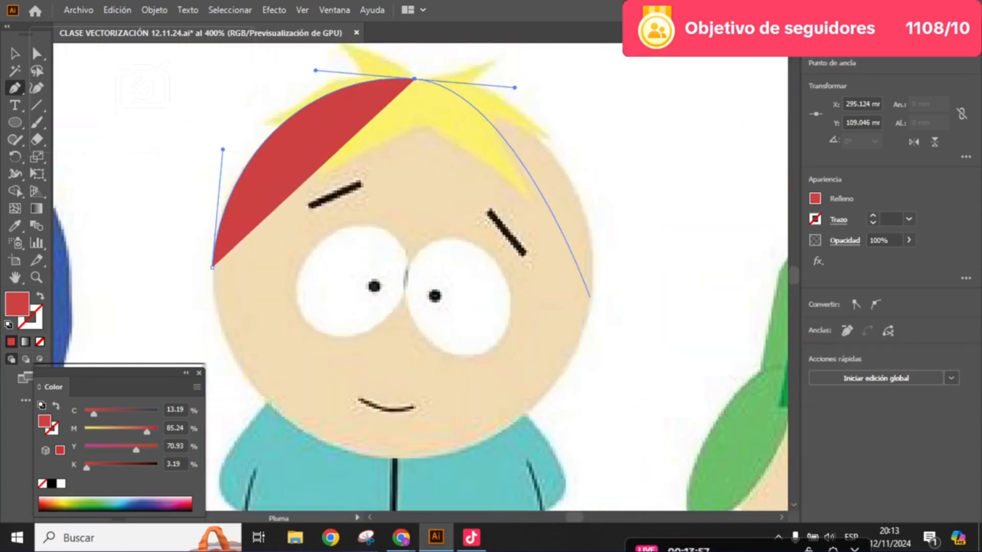
pyautogui.moveTo(591, 299); pyautogui.dragTo(577, 345)
pyautogui.moveTo(521, 361); pyautogui.dragTo(539, 358)
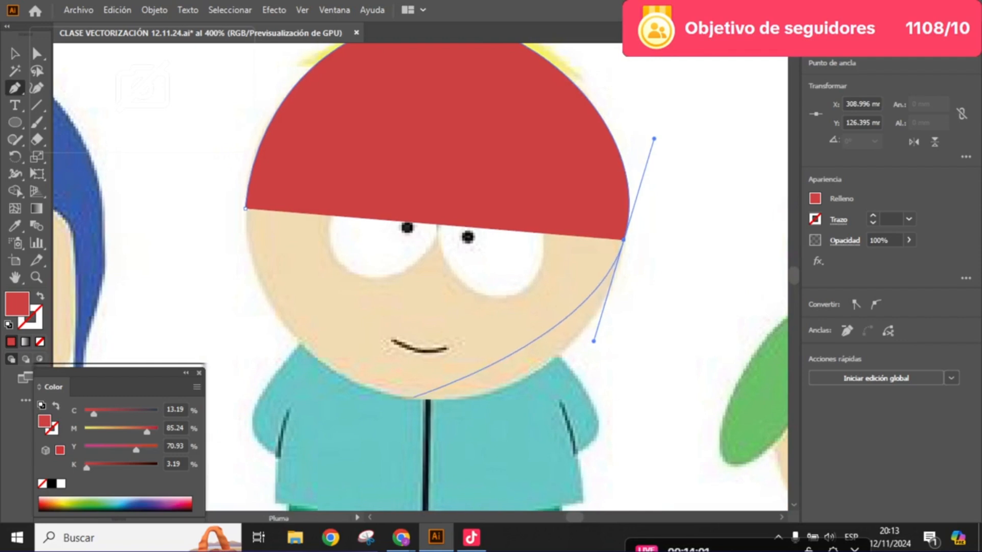
pyautogui.moveTo(412, 400); pyautogui.dragTo(321, 407)
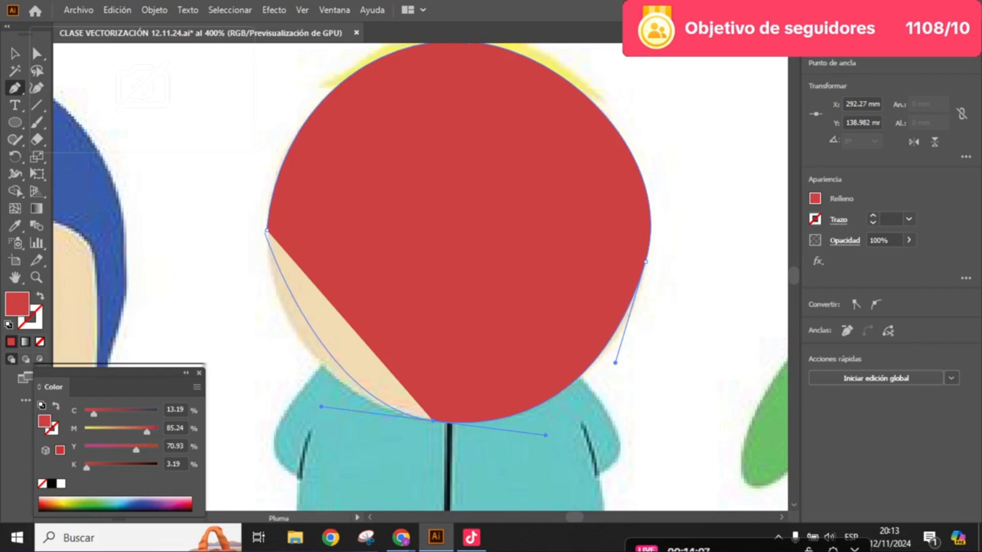
pyautogui.click(266, 230)
pyautogui.moveTo(267, 230); pyautogui.dragTo(266, 300)
pyautogui.press('a')
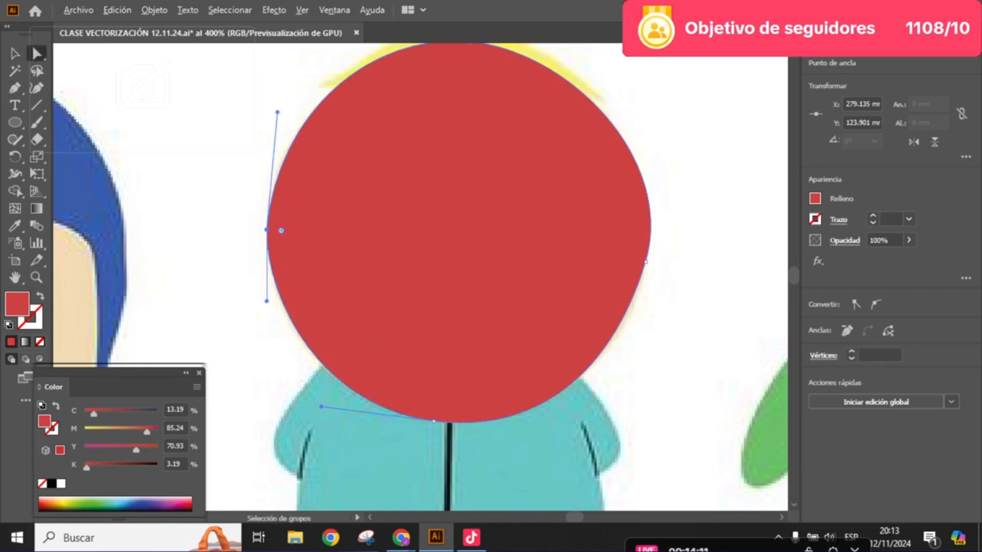
# - Move the semi-transparent ellipse away to the left of Cartman's head, and bring it back over the head
pyautogui.scroll(-2, 434, 190)
pyautogui.moveTo(435, 190); pyautogui.dragTo(318, 414)
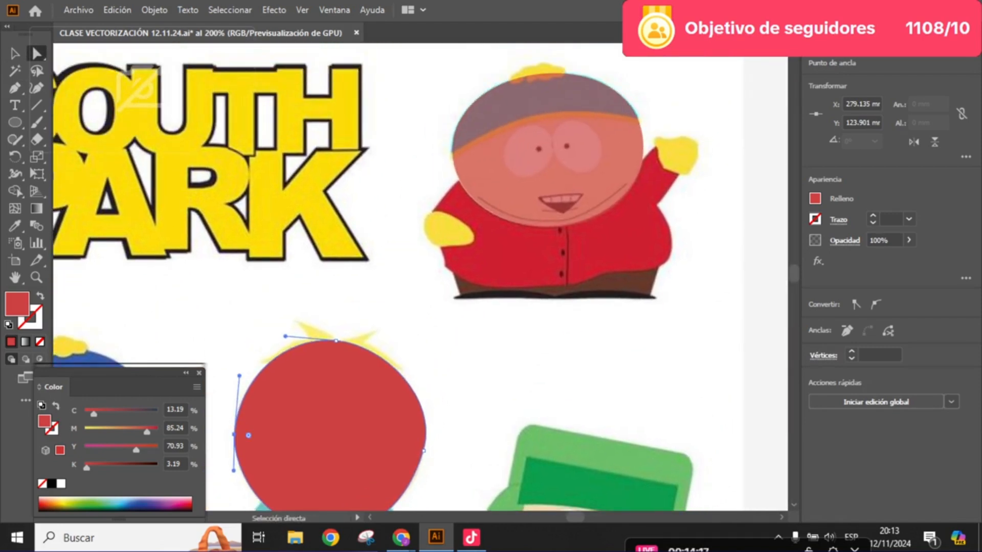
pyautogui.moveTo(602, 158); pyautogui.dragTo(628, 203)
pyautogui.scroll(3, 569, 228)
pyautogui.scroll(-3, 568, 275)
pyautogui.scroll(2, 602, 208)
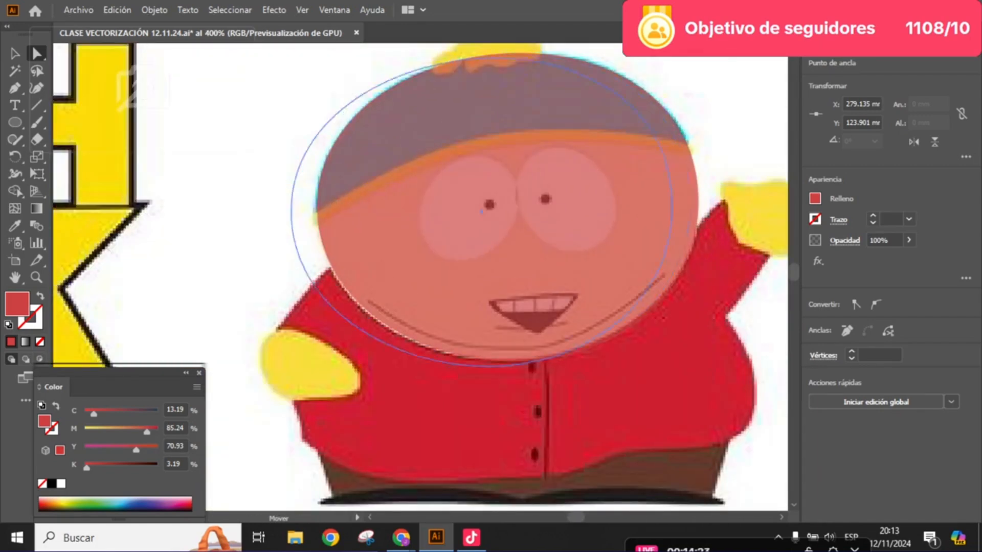
pyautogui.moveTo(480, 211); pyautogui.dragTo(238, 289)
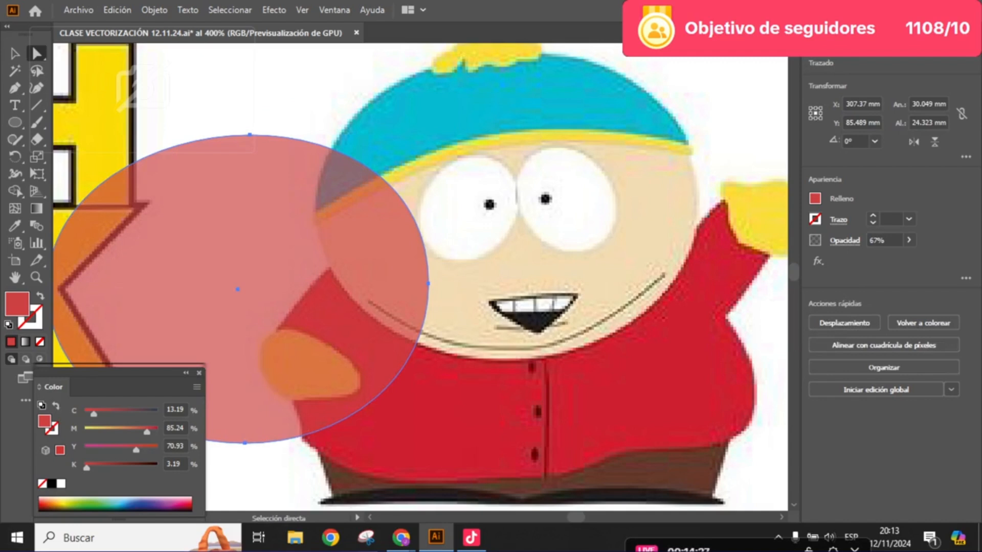
pyautogui.press('v')
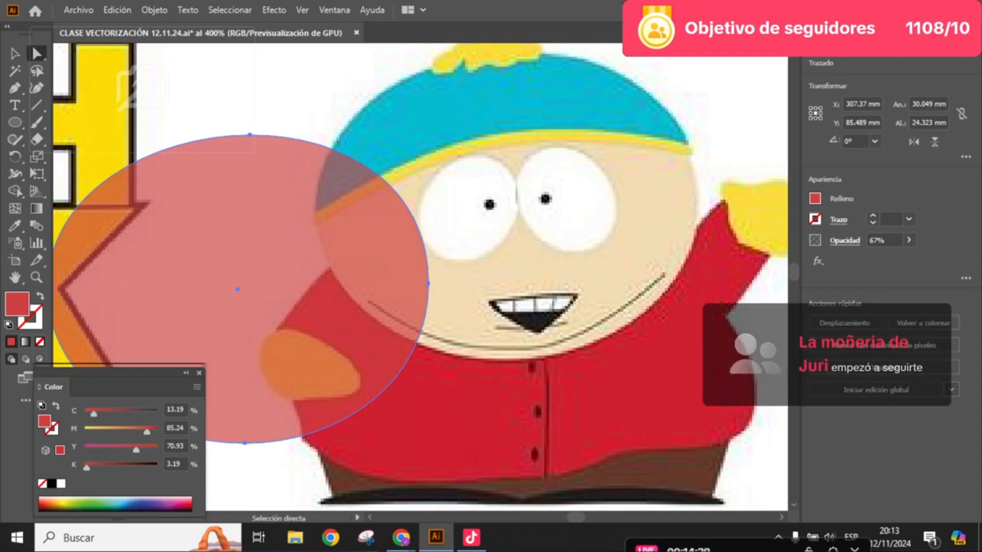
pyautogui.moveTo(238, 289); pyautogui.dragTo(485, 235)
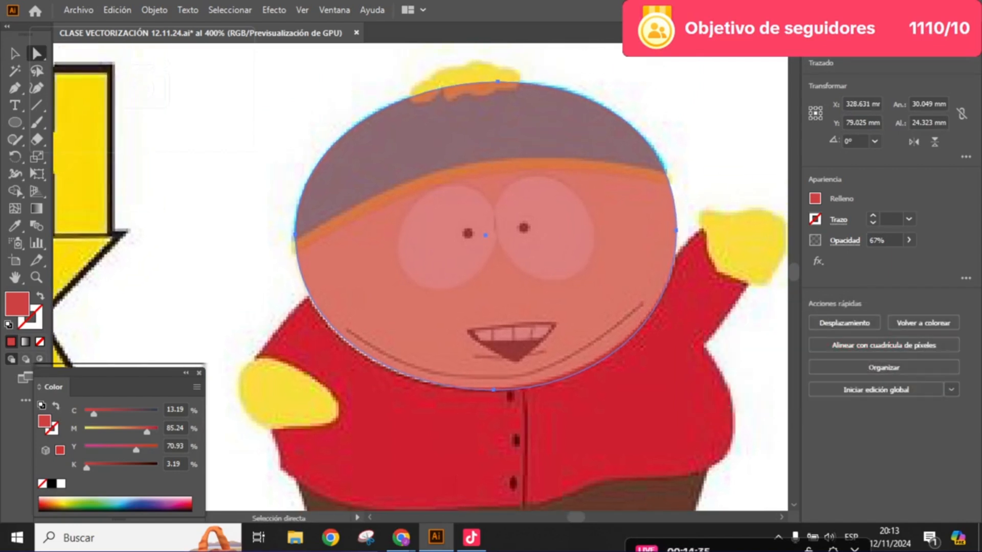
pyautogui.moveTo(485, 235); pyautogui.dragTo(461, 263)
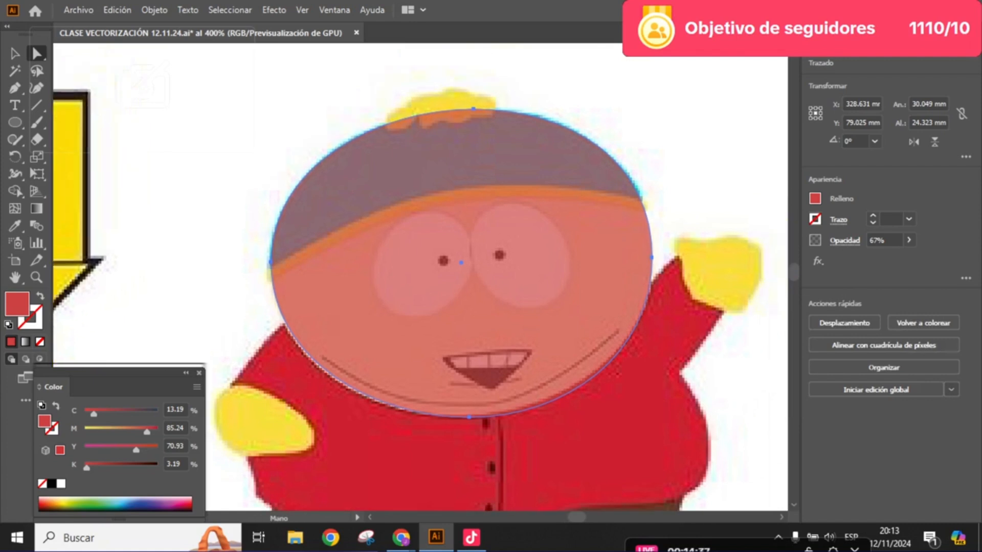
# - Lower the opacity of the ellipse over Cartman's head to 49%
pyautogui.click(909, 240)
pyautogui.moveTo(891, 257); pyautogui.dragTo(879, 258)
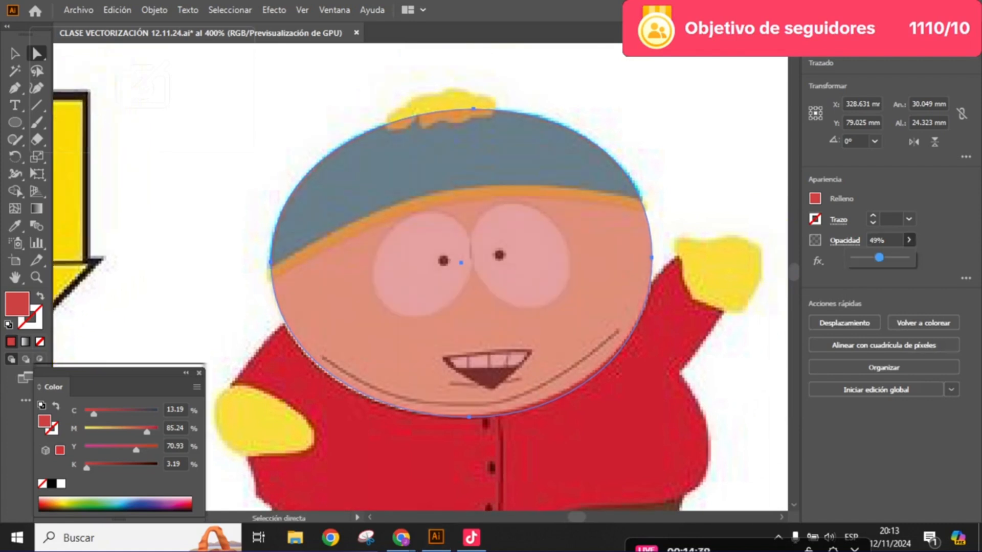
pyautogui.scroll(1, 483, 169)
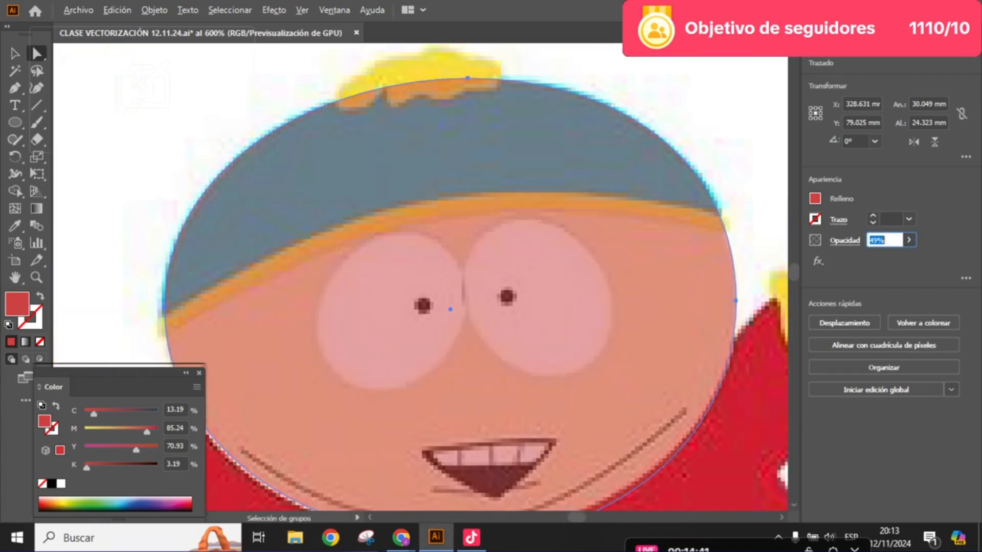
pyautogui.scroll(-2, 474, 191)
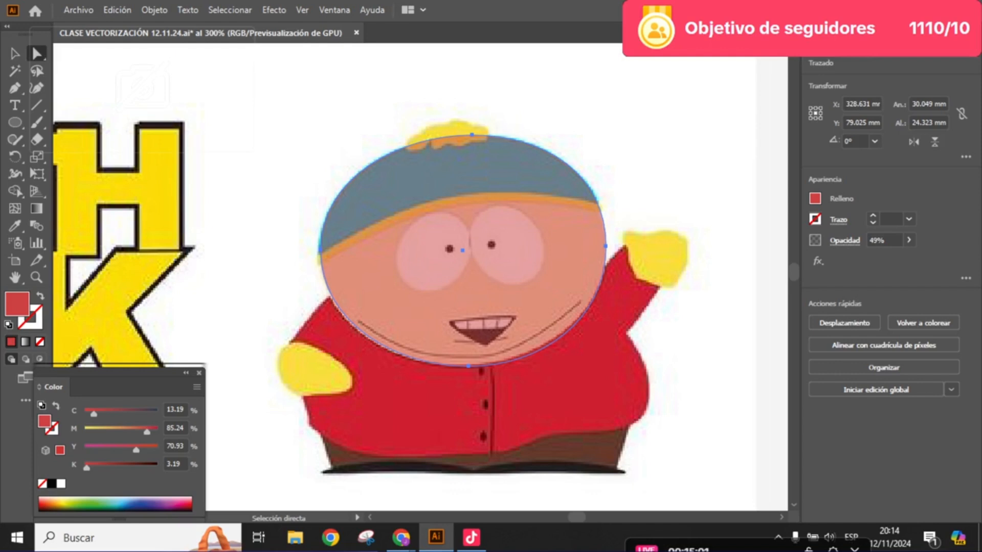
# - Create a triangle at Cartman's head with the Polygon tool, using a radius of 17.6389 mm and 3 sides
pyautogui.scroll(1, 460, 281)
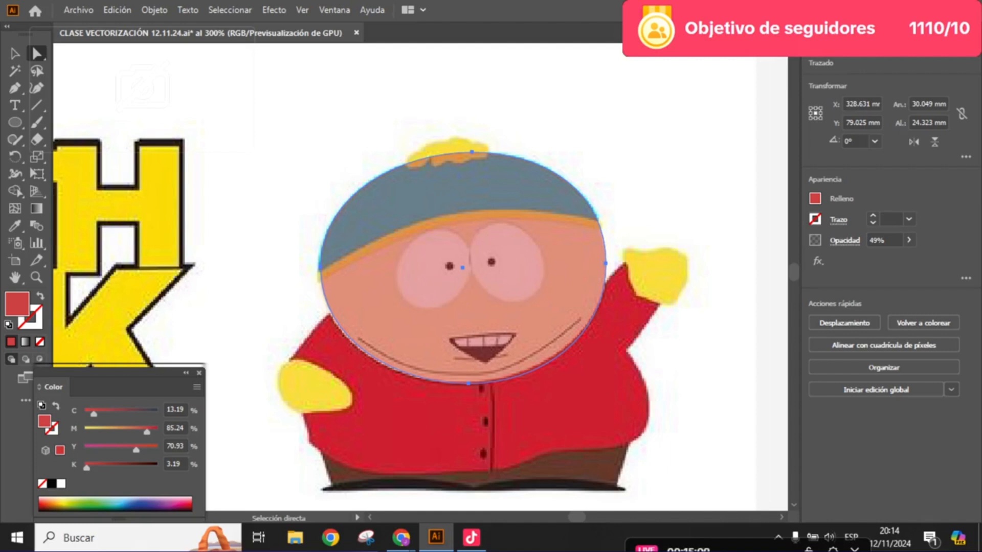
pyautogui.scroll(1, 419, 276)
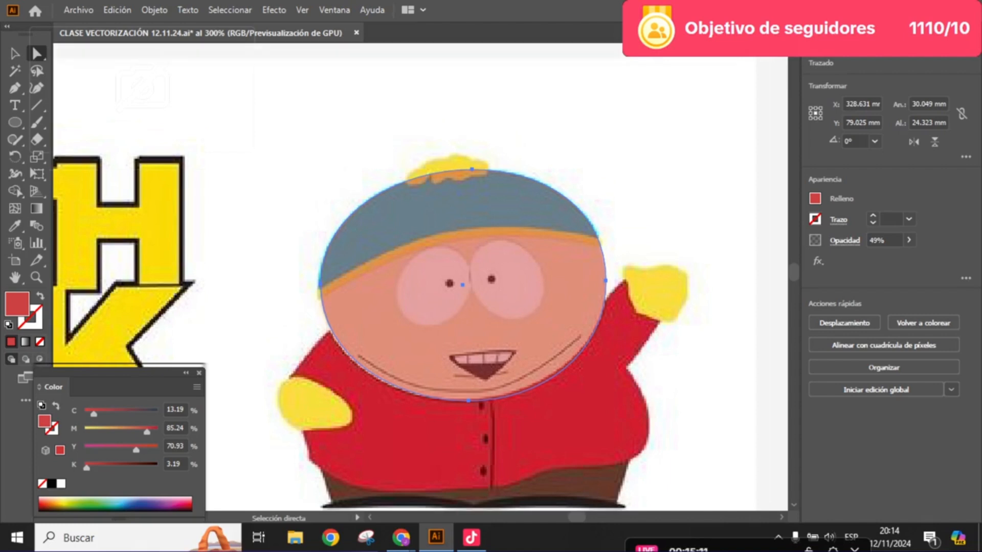
pyautogui.scroll(1, 328, 261)
pyautogui.moveTo(460, 266); pyautogui.dragTo(407, 305)
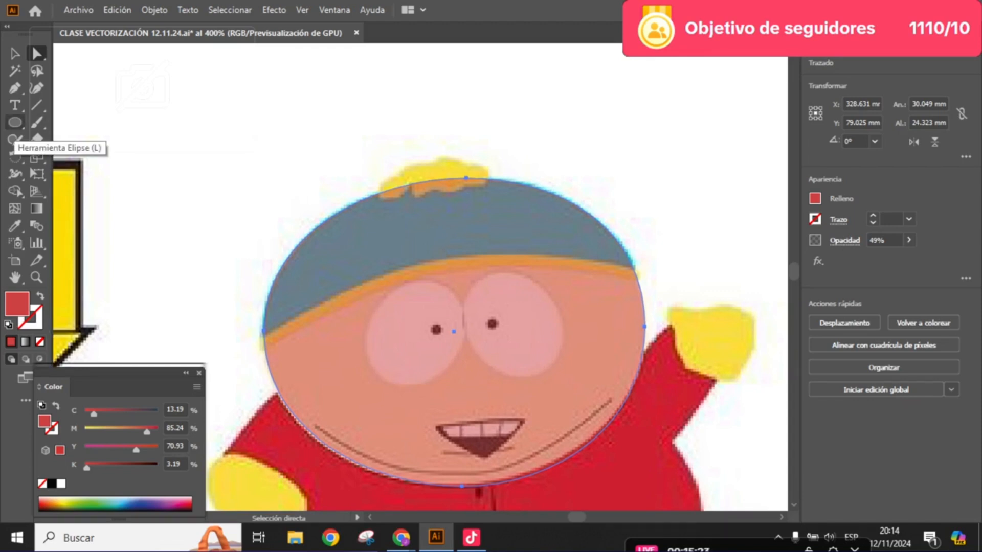
pyautogui.click(15, 122)
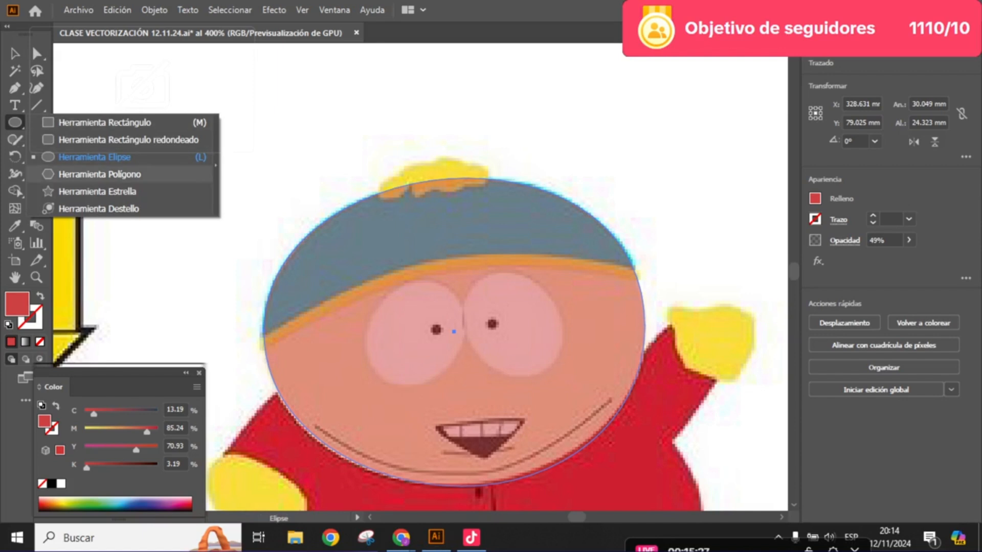
pyautogui.click(99, 174)
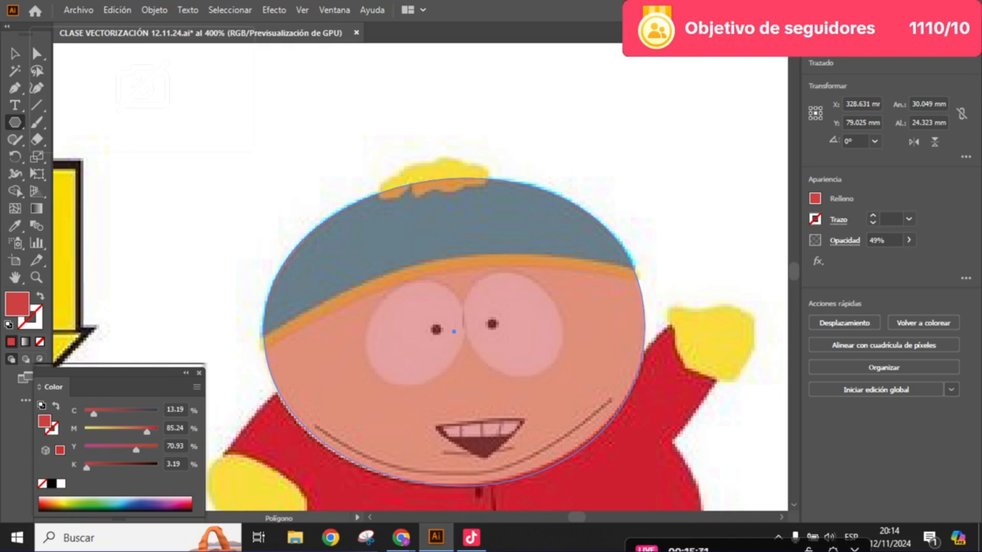
pyautogui.click(480, 327)
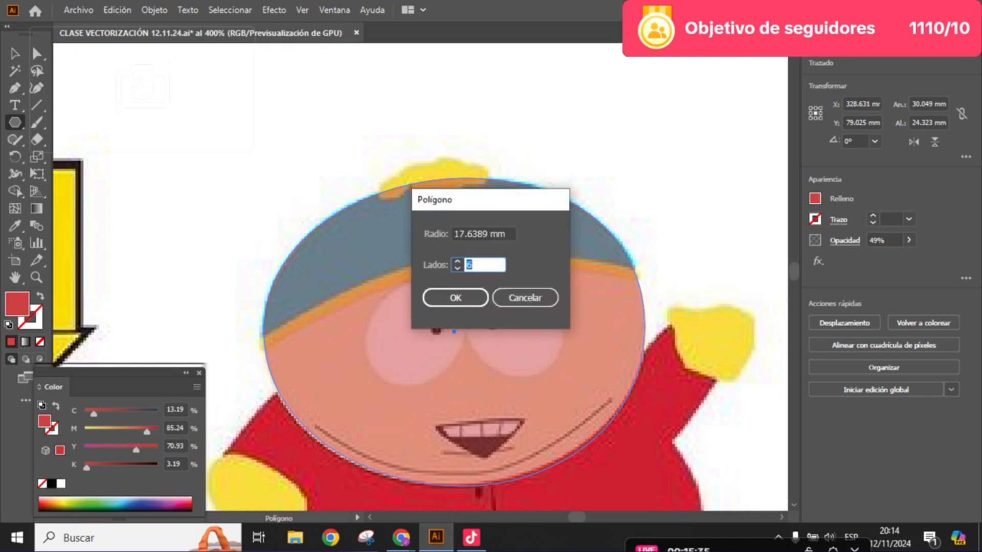
pyautogui.write('3')
pyautogui.press('Return')
pyautogui.press('v')
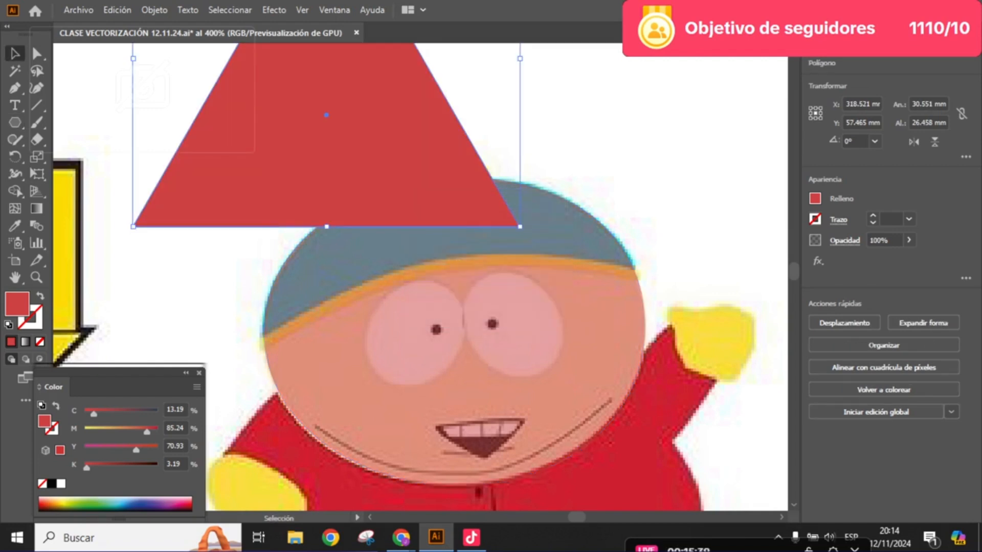
# - Change the triangle's fill to a bright green
pyautogui.doubleClick(17, 304)
pyautogui.click(460, 260)
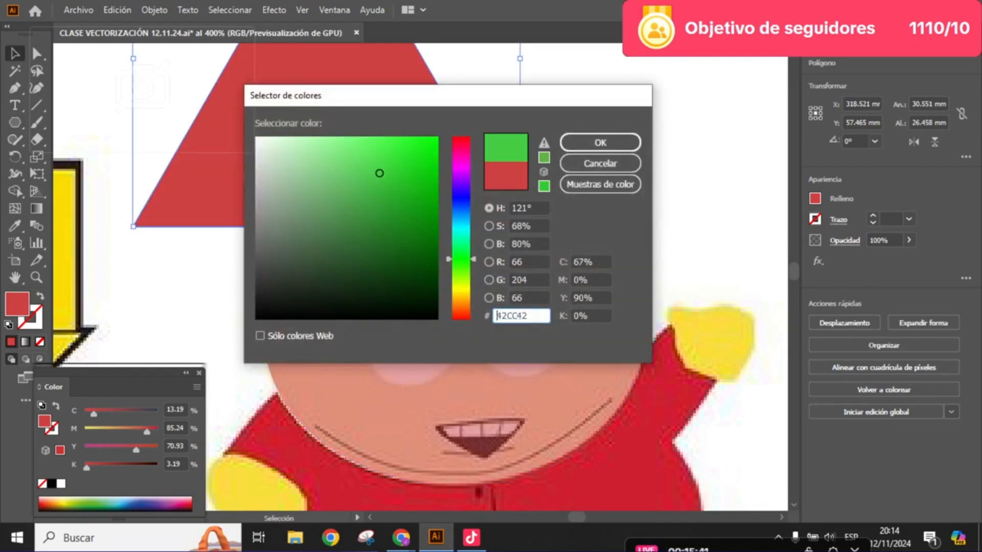
pyautogui.click(377, 138)
pyautogui.click(600, 142)
pyautogui.scroll(-1, 601, 143)
pyautogui.moveTo(600, 143); pyautogui.dragTo(483, 215)
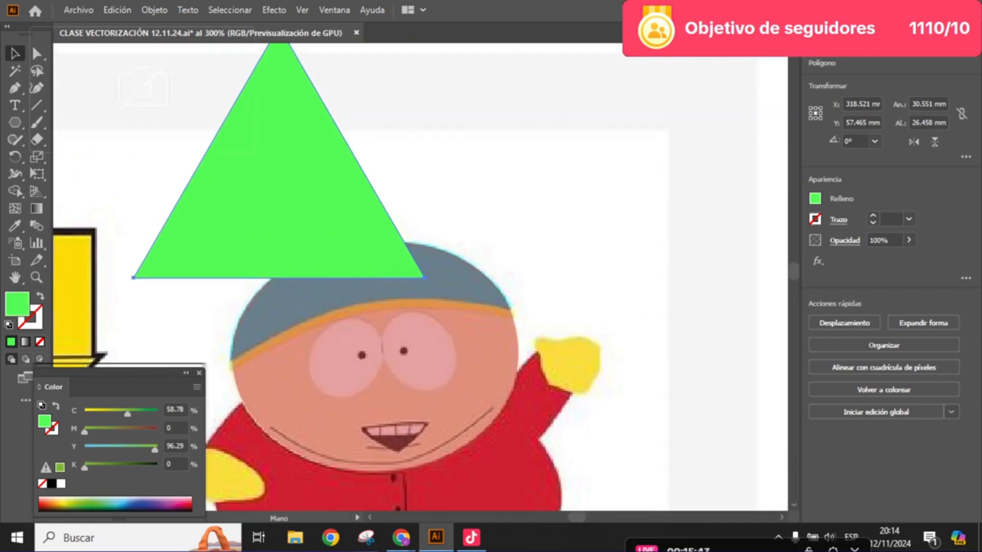
# - Move the green triangle above Cartman's hat and select its lower-right corner anchor point with the Direct Selection tool
pyautogui.moveTo(278, 205); pyautogui.dragTo(390, 144)
pyautogui.scroll(1, 382, 185)
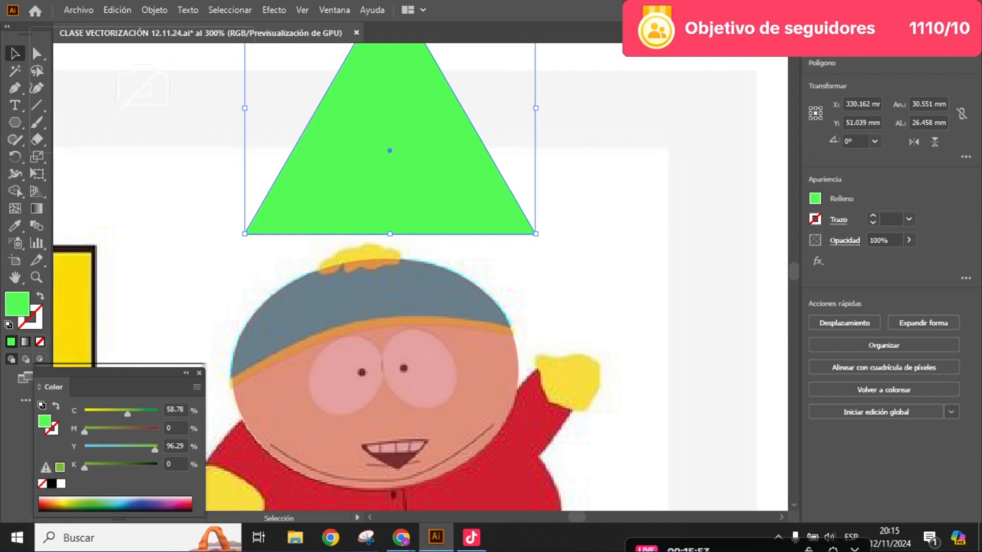
pyautogui.press('a')
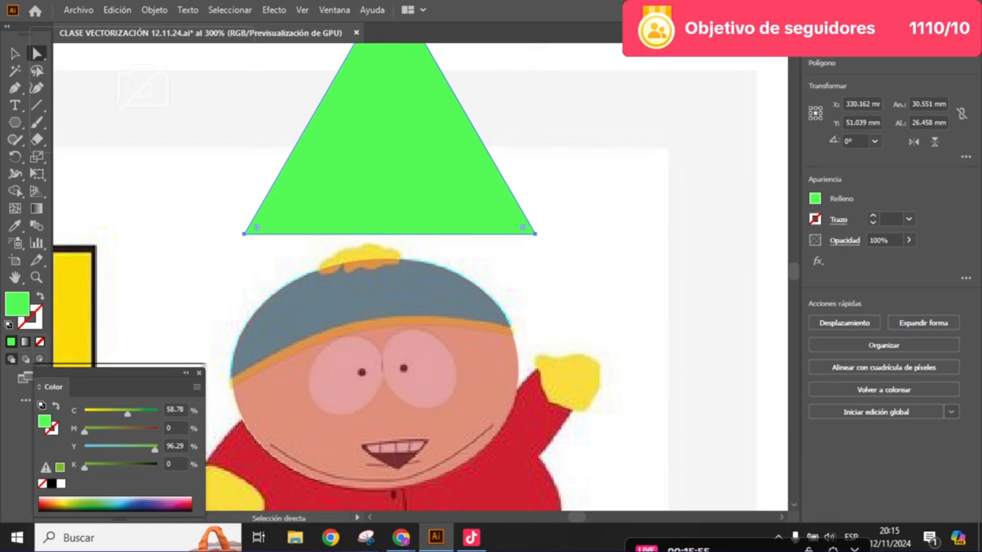
pyautogui.click(535, 234)
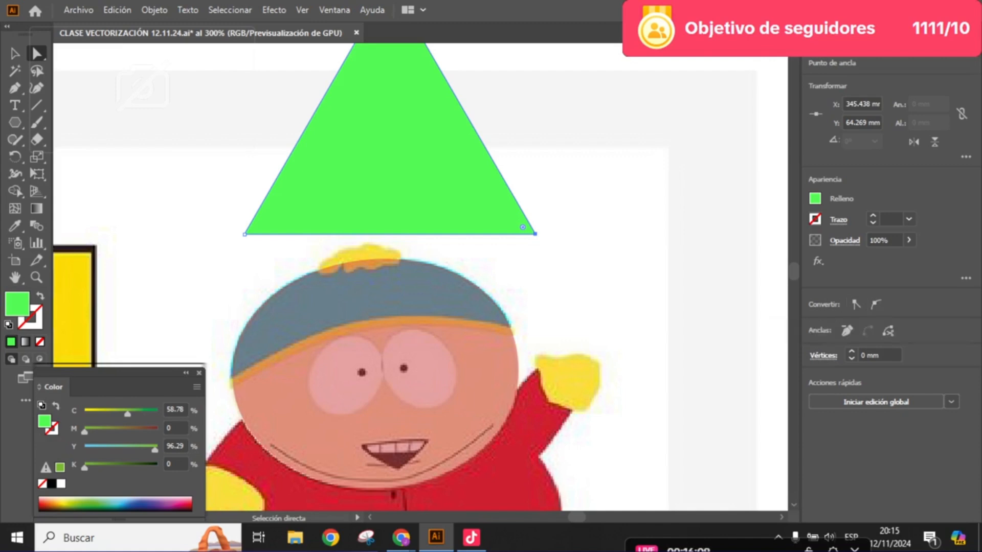
# - Place the green triangle over Cartman's hat and eyes and set its opacity to 53%
pyautogui.click(15, 53)
pyautogui.moveTo(390, 153); pyautogui.dragTo(425, 290)
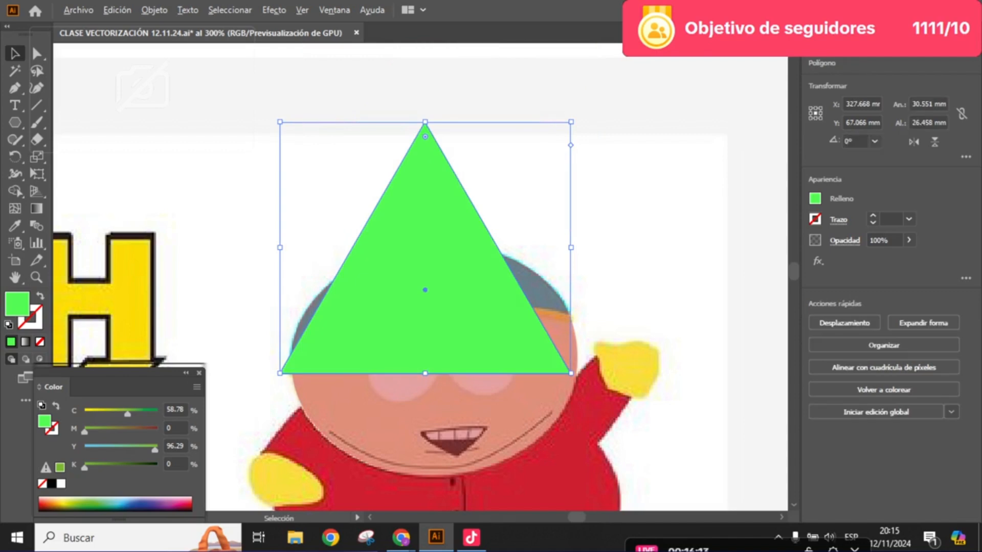
pyautogui.click(909, 240)
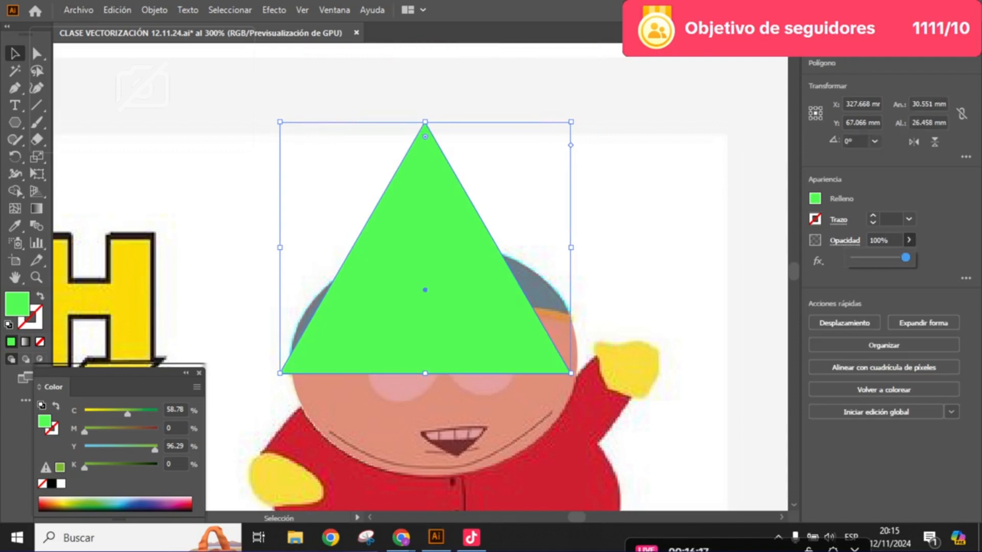
pyautogui.moveTo(906, 257); pyautogui.dragTo(863, 257)
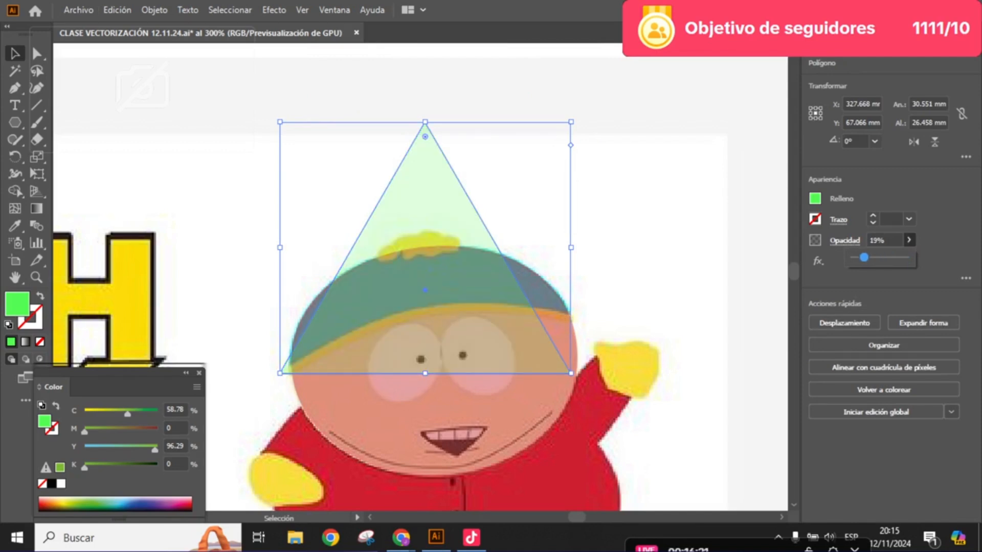
pyautogui.moveTo(863, 257)
pyautogui.mouseDown()
pyautogui.moveTo(906, 257)
pyautogui.moveTo(881, 257)
pyautogui.mouseUp()
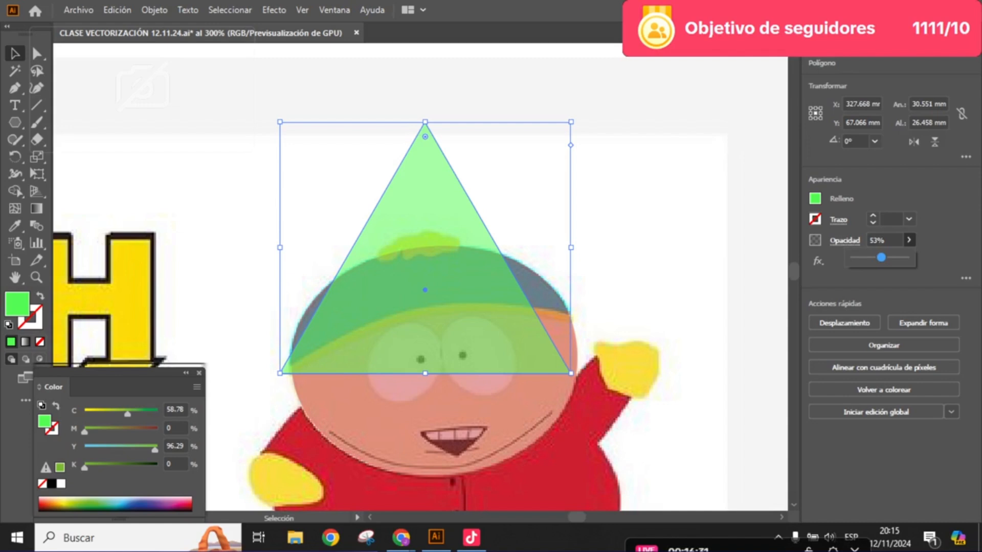
# - Move the green triangle's three anchor points onto the top centre and the two lower corners of Cartman's hat with the Direct Selection tool
pyautogui.press('space')
pyautogui.scroll(1, 447, 255)
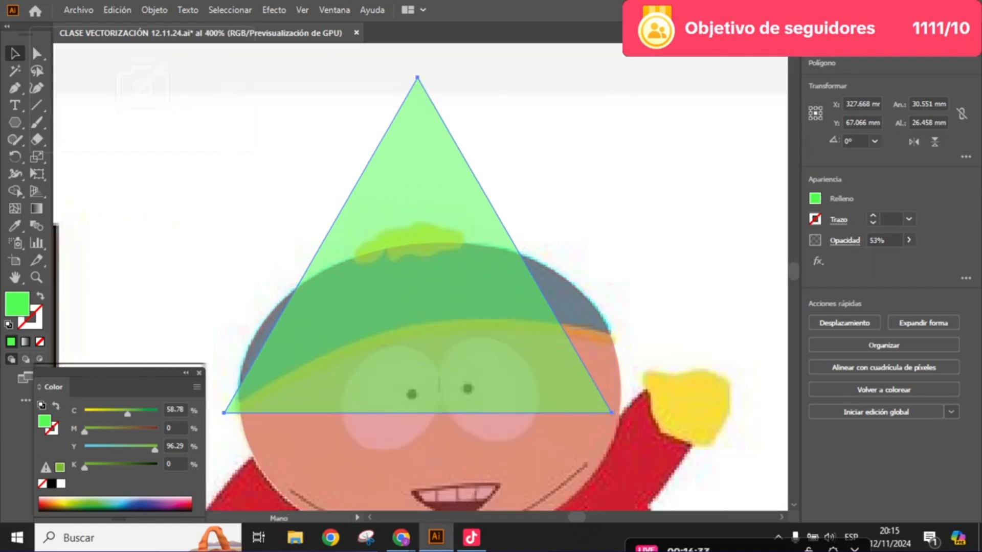
pyautogui.moveTo(447, 255); pyautogui.dragTo(463, 243)
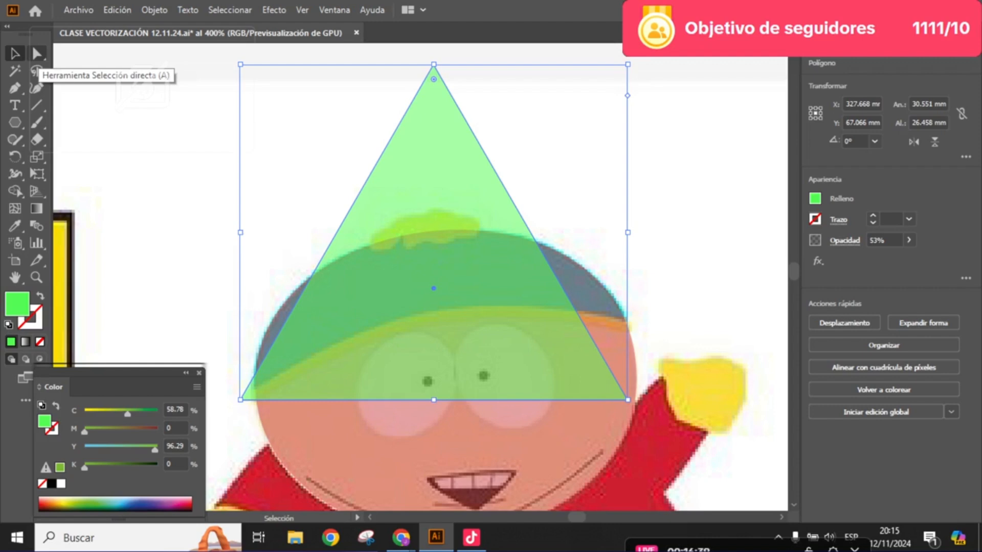
pyautogui.click(36, 53)
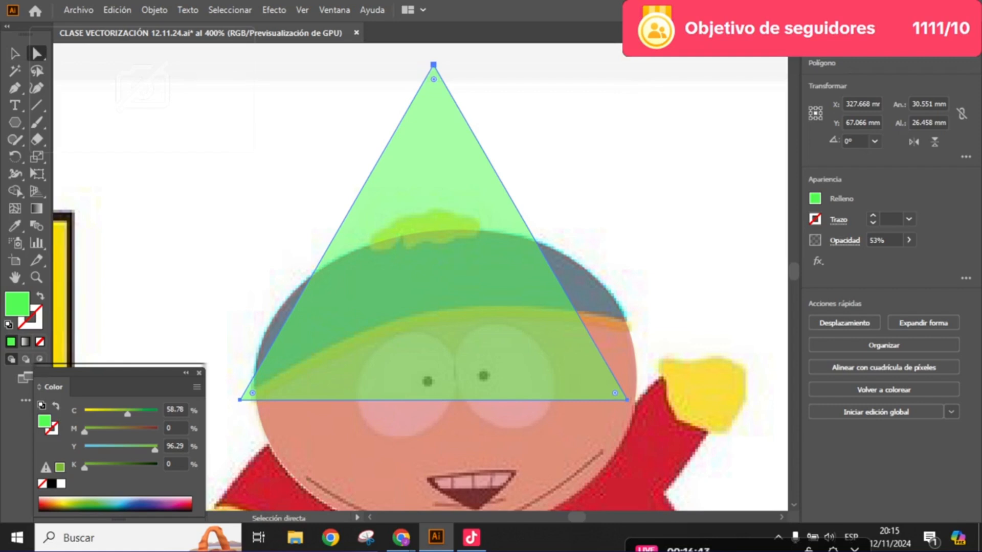
pyautogui.moveTo(433, 64); pyautogui.dragTo(432, 230)
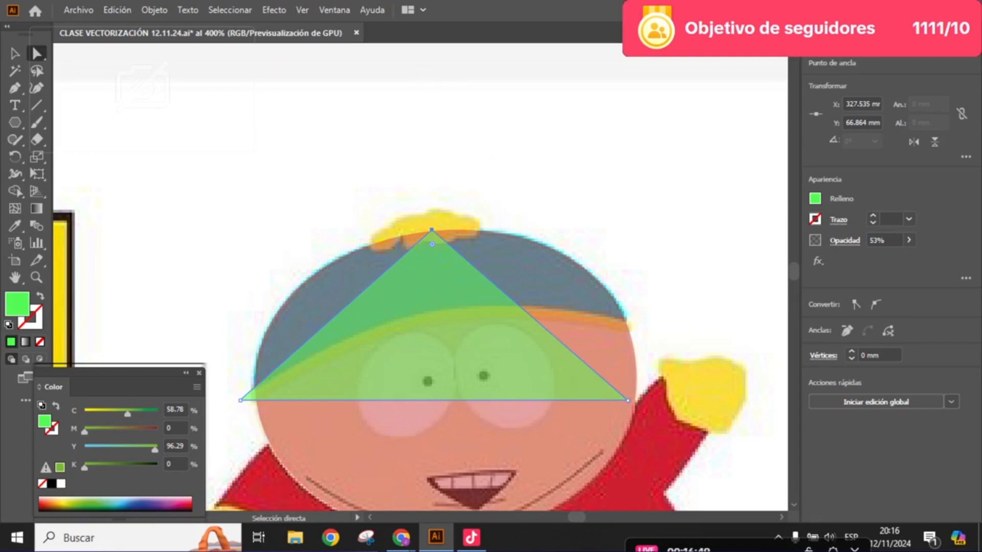
pyautogui.click(627, 401)
pyautogui.moveTo(628, 401); pyautogui.dragTo(628, 320)
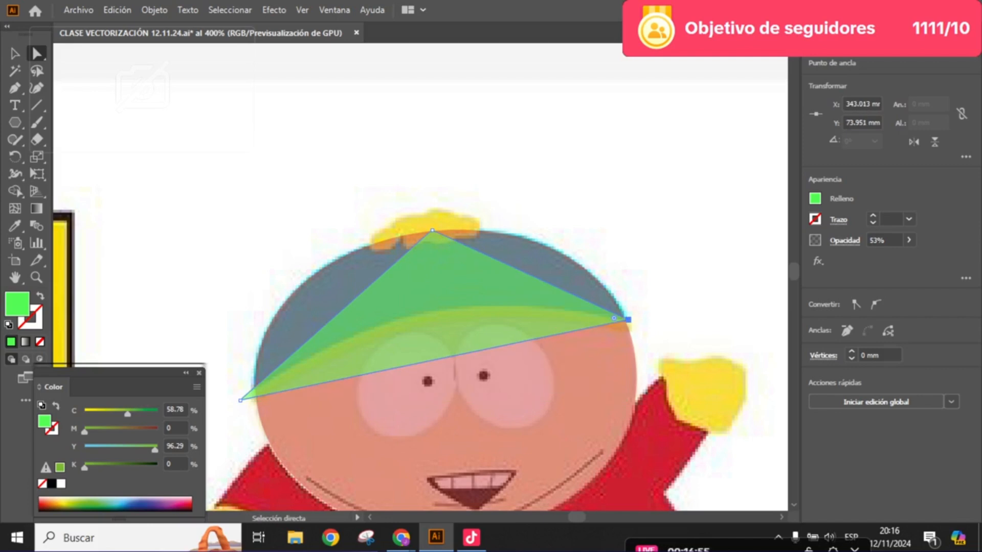
pyautogui.moveTo(240, 400); pyautogui.dragTo(254, 386)
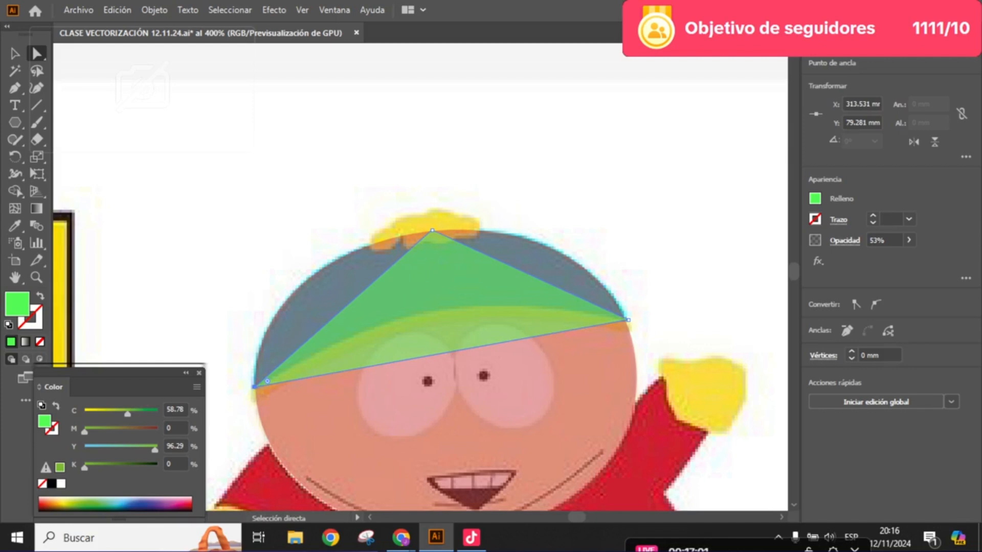
# - Convert the green triangle's top anchor point to a smooth point
pyautogui.scroll(1, 428, 234)
pyautogui.moveTo(428, 234); pyautogui.dragTo(481, 263)
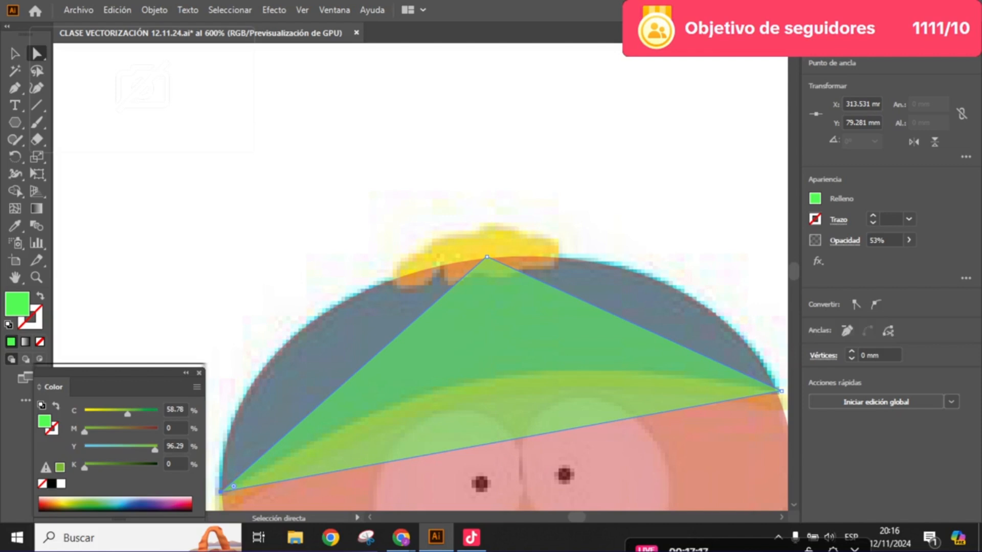
pyautogui.click(487, 256)
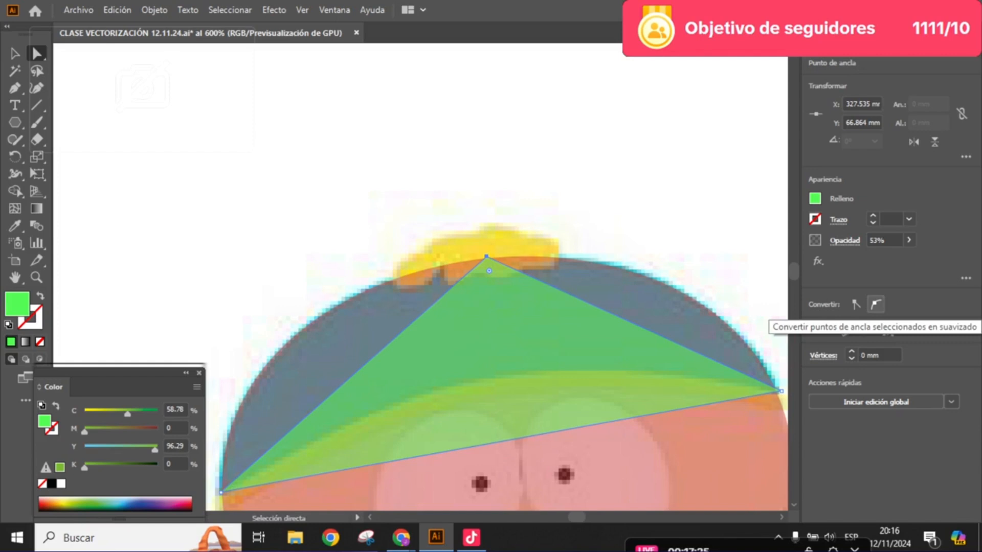
pyautogui.click(875, 305)
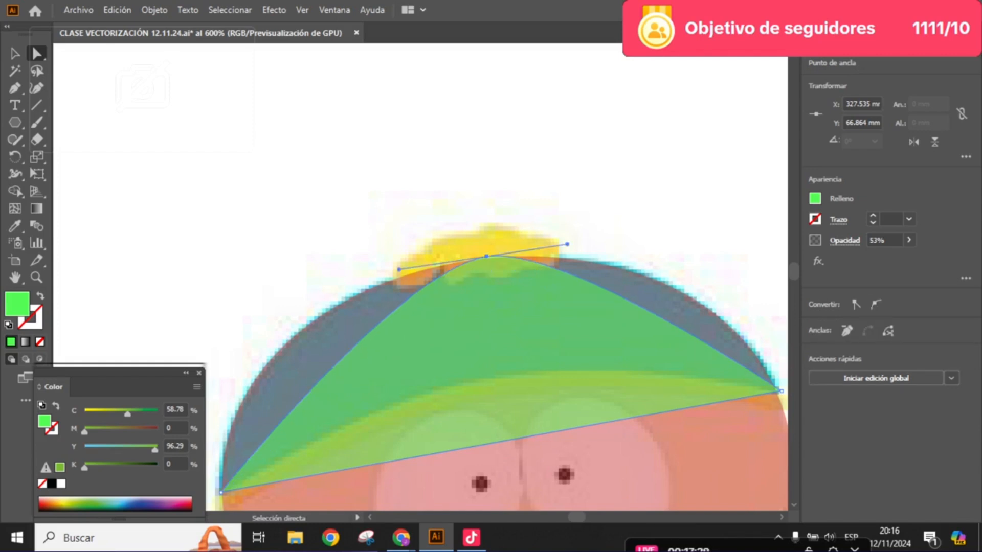
# - Extend the top anchor point's right handle until the curve follows the right side of the hat's upper outline
pyautogui.moveTo(496, 328); pyautogui.dragTo(433, 333)
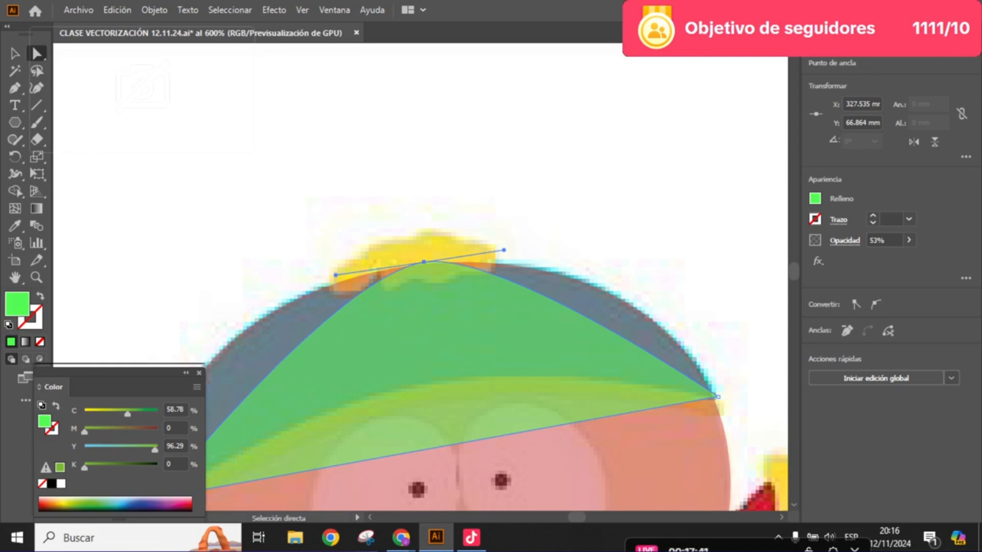
pyautogui.moveTo(504, 250); pyautogui.dragTo(480, 159)
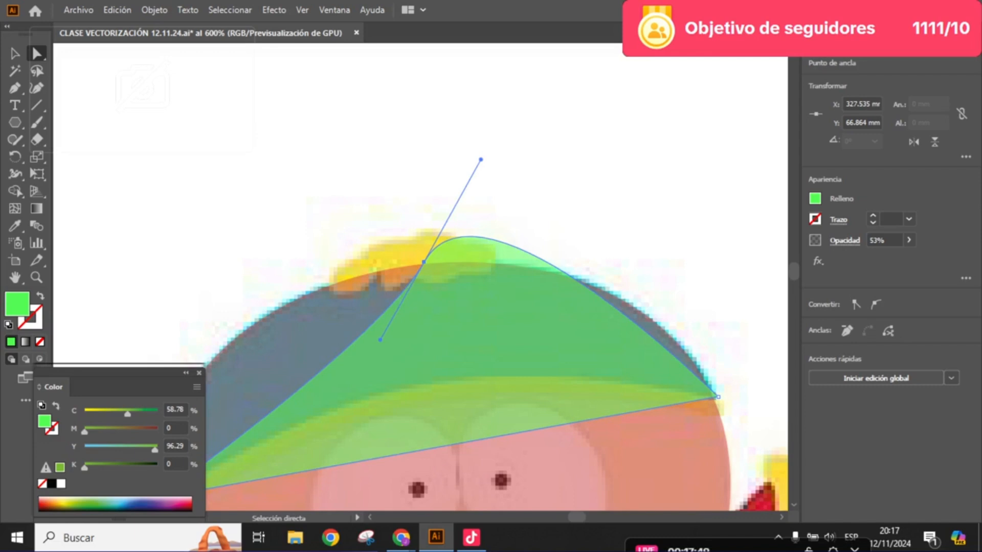
pyautogui.moveTo(481, 160); pyautogui.dragTo(481, 255)
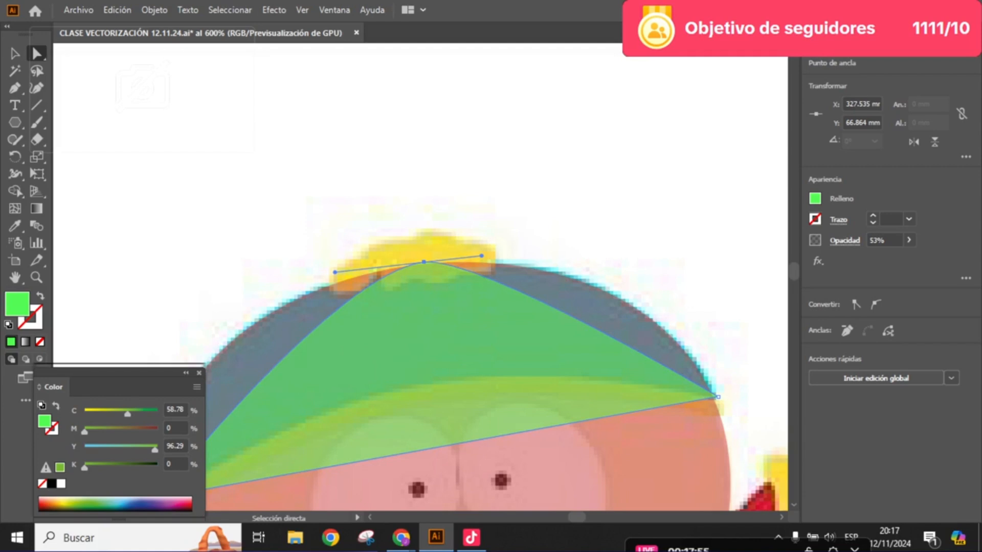
pyautogui.press('ctrl')
pyautogui.press('space')
pyautogui.moveTo(481, 256); pyautogui.dragTo(640, 237)
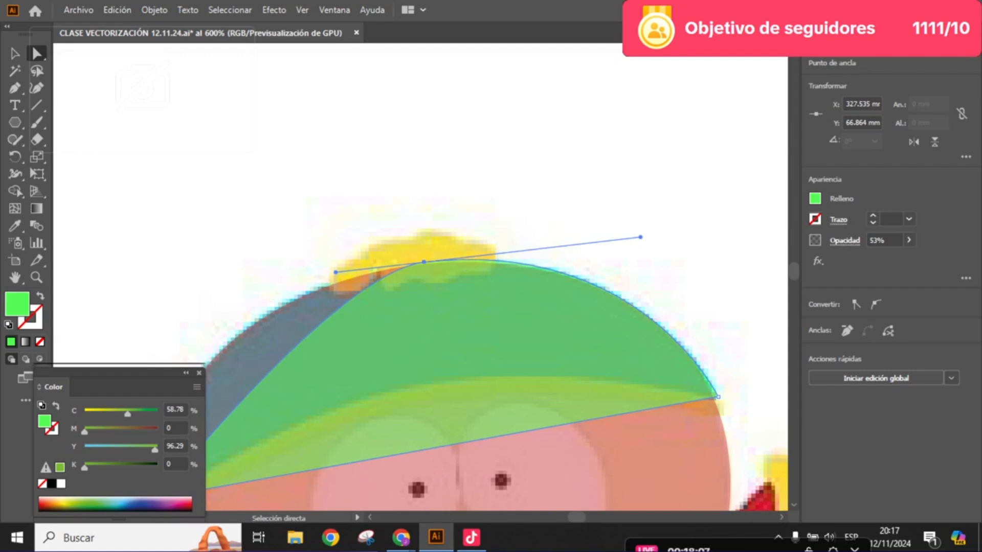
# - Extend the top anchor point's left handle until the curve follows the left side of the hat's upper outline
pyautogui.scroll(-3, 419, 276)
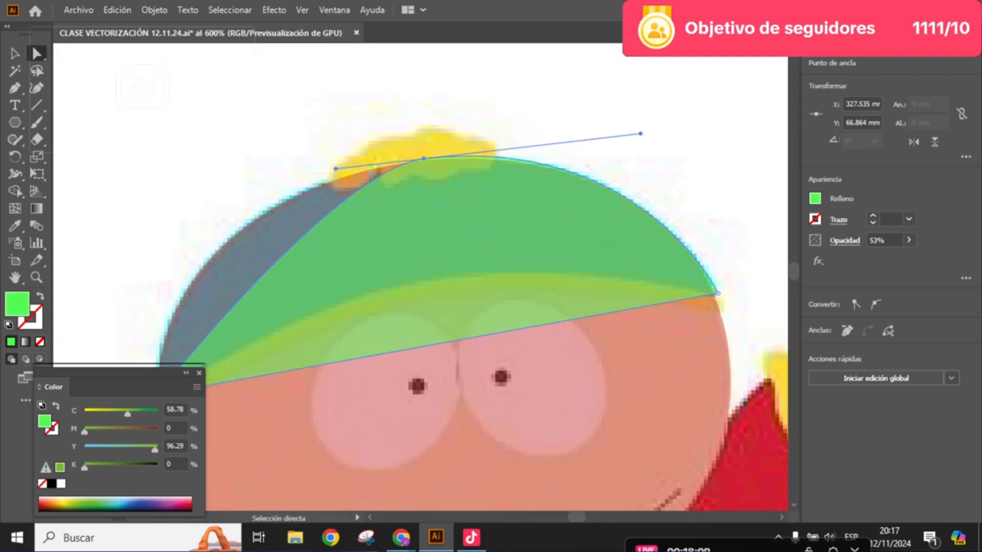
pyautogui.hscroll(5, 419, 276)
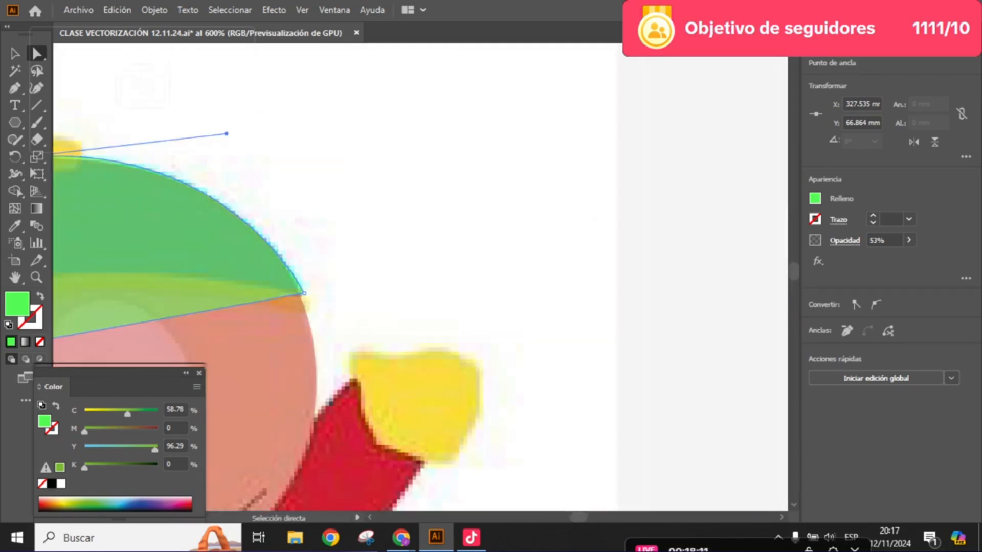
pyautogui.scroll(-3, 370, 367)
pyautogui.moveTo(370, 368); pyautogui.dragTo(416, 354)
pyautogui.scroll(4, 275, 290)
pyautogui.moveTo(276, 289); pyautogui.dragTo(240, 248)
pyautogui.scroll(-2, 306, 253)
pyautogui.moveTo(306, 253); pyautogui.dragTo(298, 225)
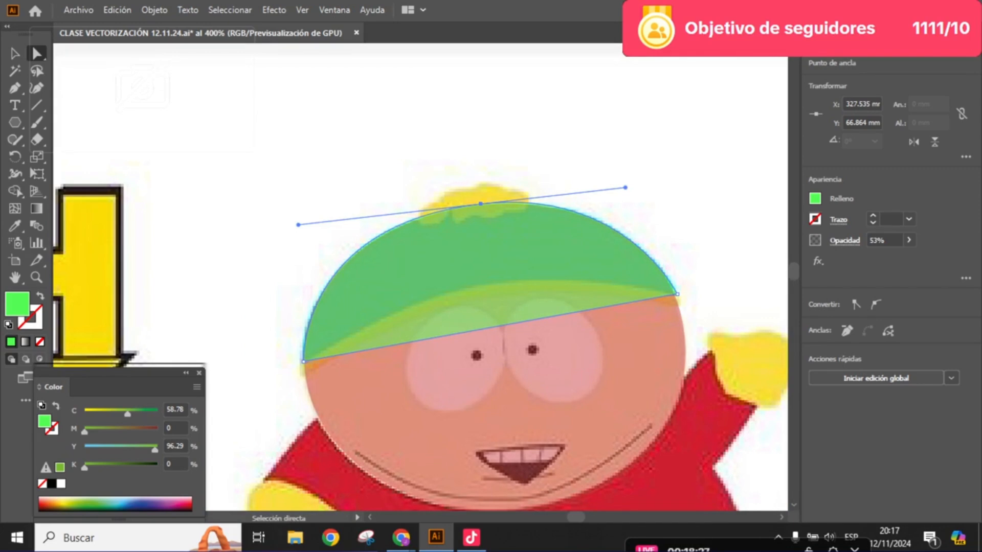
# - Check the hat shape's two lower corner anchor points and nudge the right one slightly inward onto the hat's edge
pyautogui.click(303, 361)
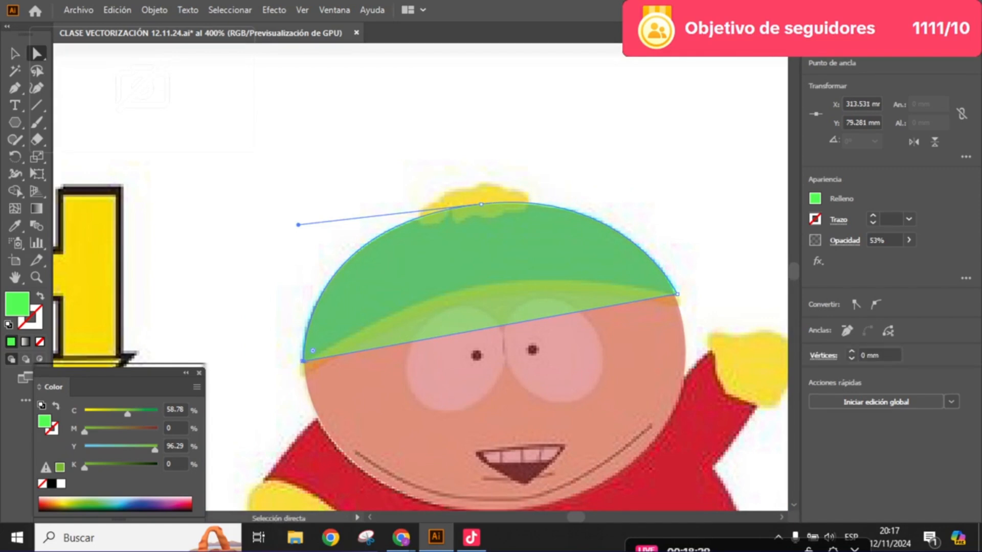
pyautogui.click(676, 294)
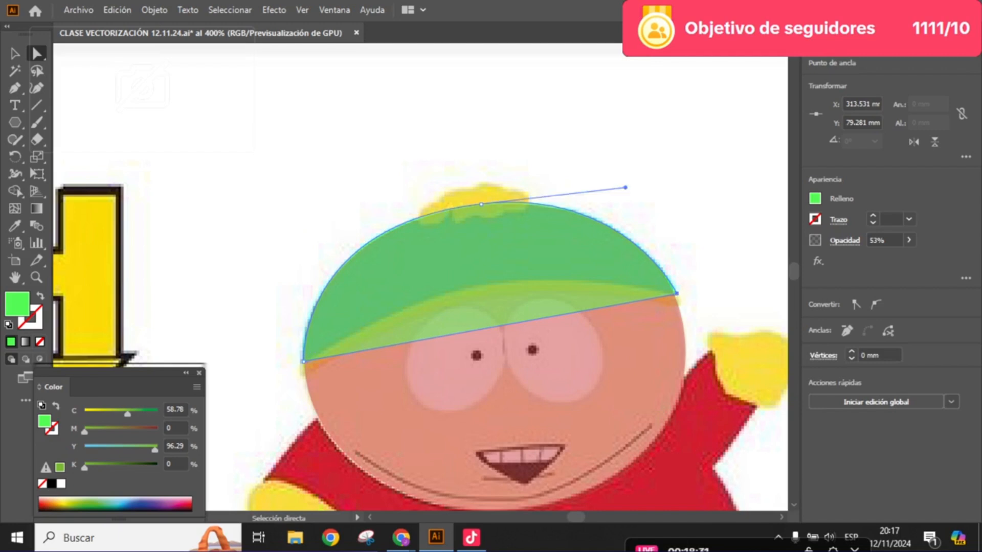
pyautogui.scroll(2, 675, 307)
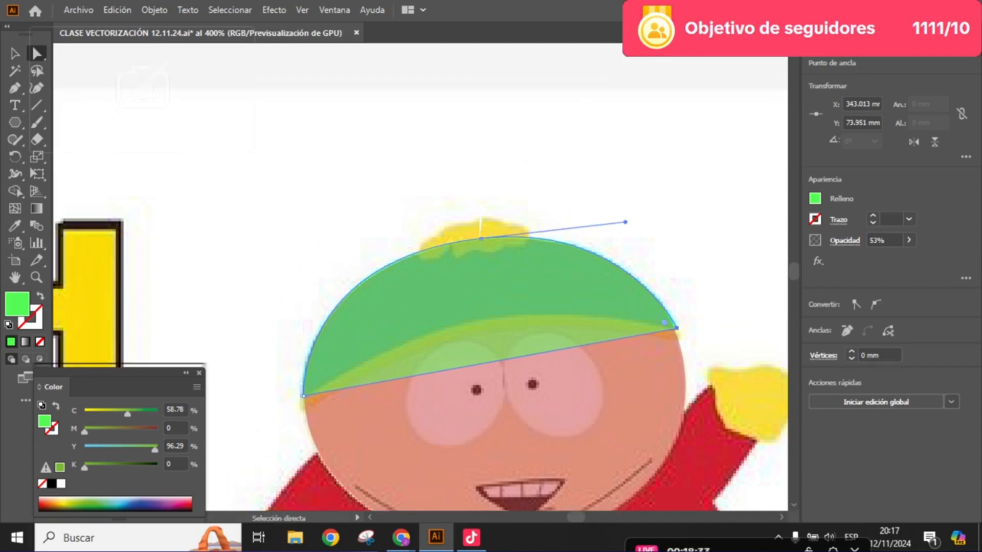
pyautogui.scroll(2, 528, 329)
pyautogui.moveTo(529, 329); pyautogui.dragTo(577, 300)
pyautogui.scroll(-2, 488, 316)
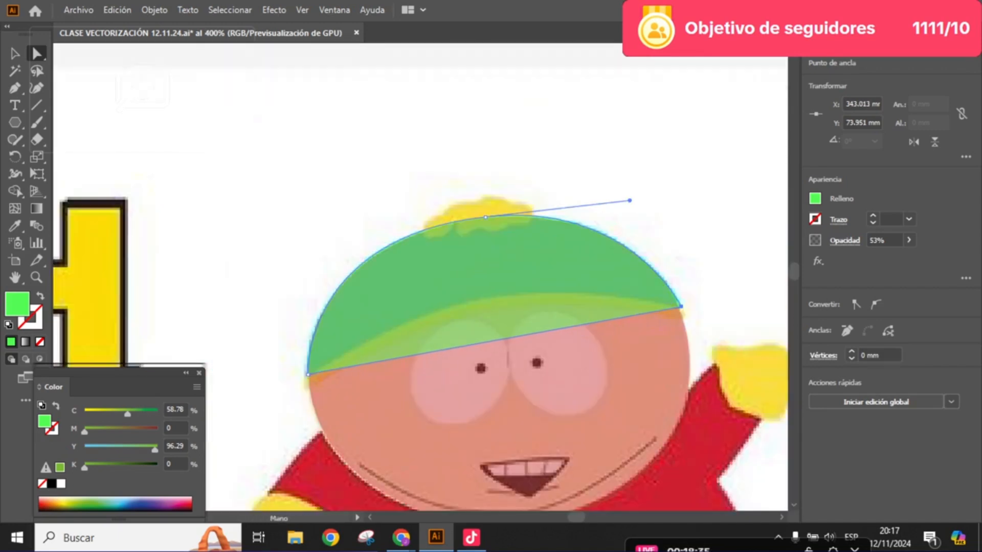
pyautogui.scroll(1, 422, 351)
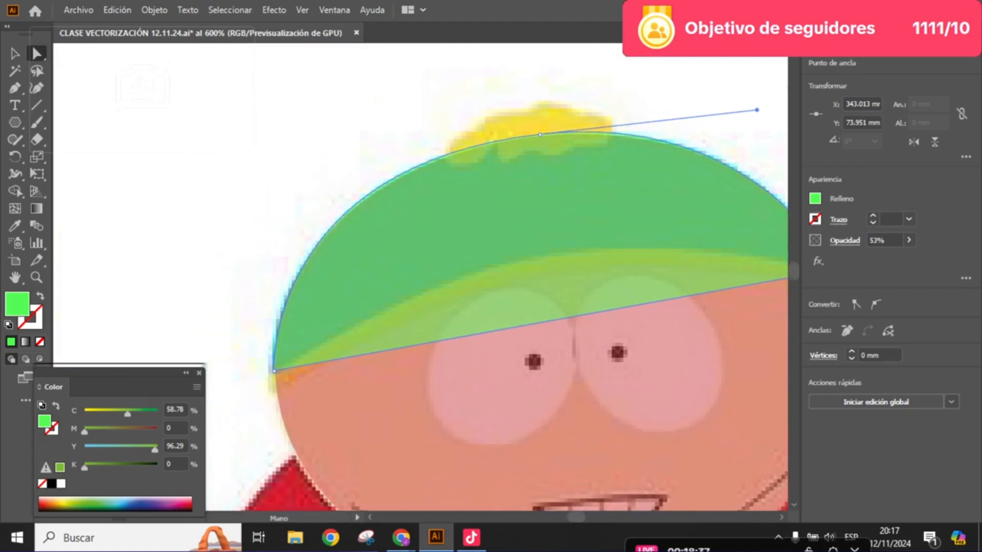
pyautogui.click(274, 371)
pyautogui.moveTo(358, 338); pyautogui.dragTo(298, 348)
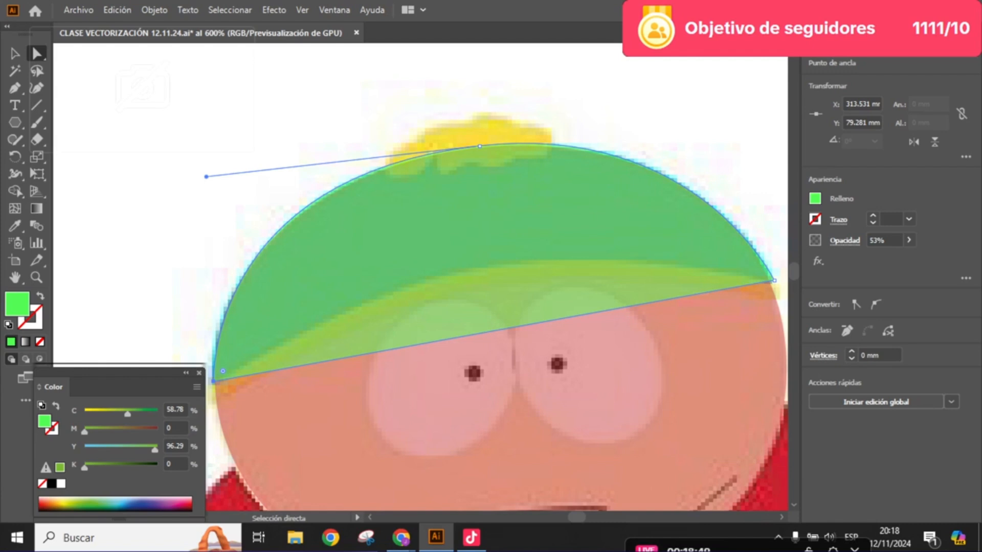
pyautogui.click(774, 280)
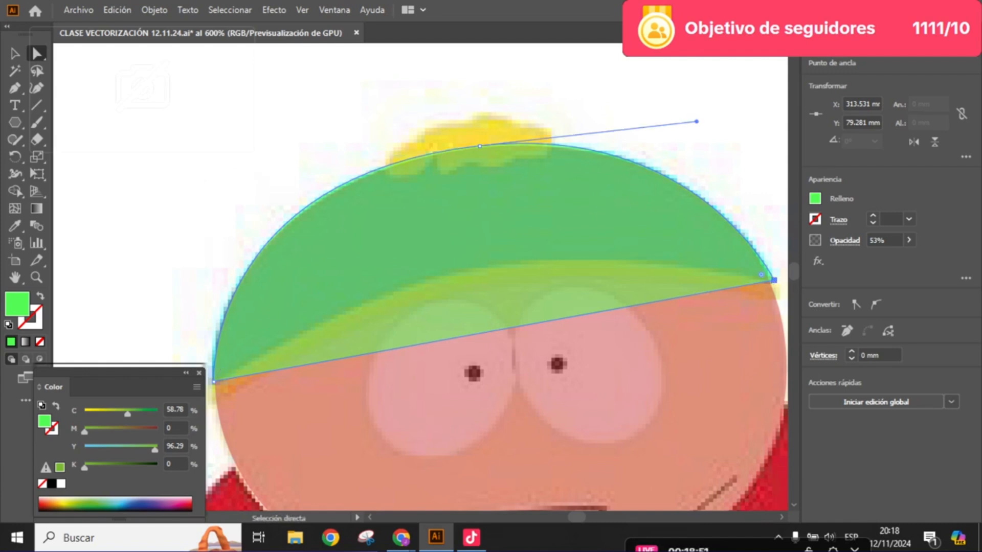
pyautogui.moveTo(774, 280); pyautogui.dragTo(771, 281)
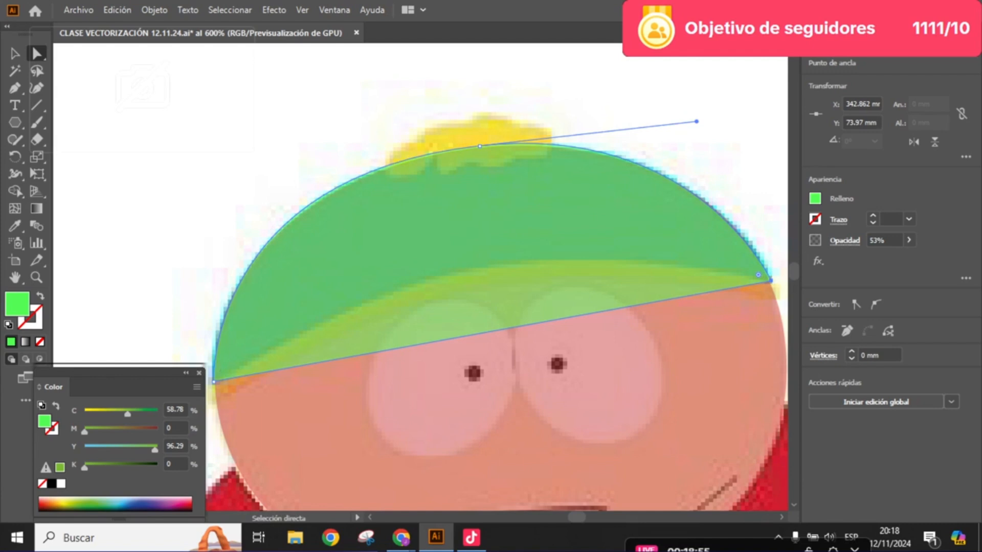
# - Add an anchor point near the middle of the green hat shape's straight lower edge
pyautogui.press('+')
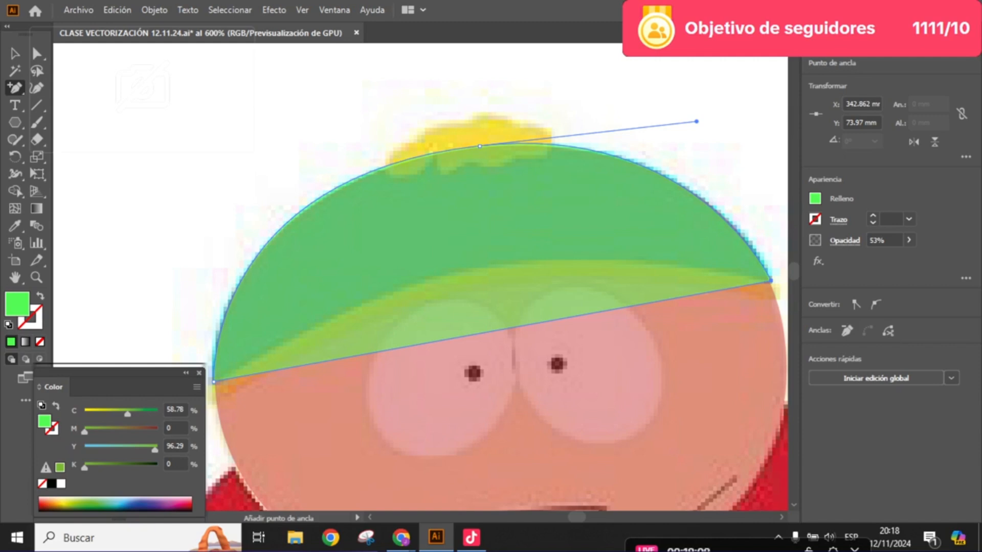
pyautogui.press('Return')
pyautogui.click(496, 330)
pyautogui.scroll(4, 495, 340)
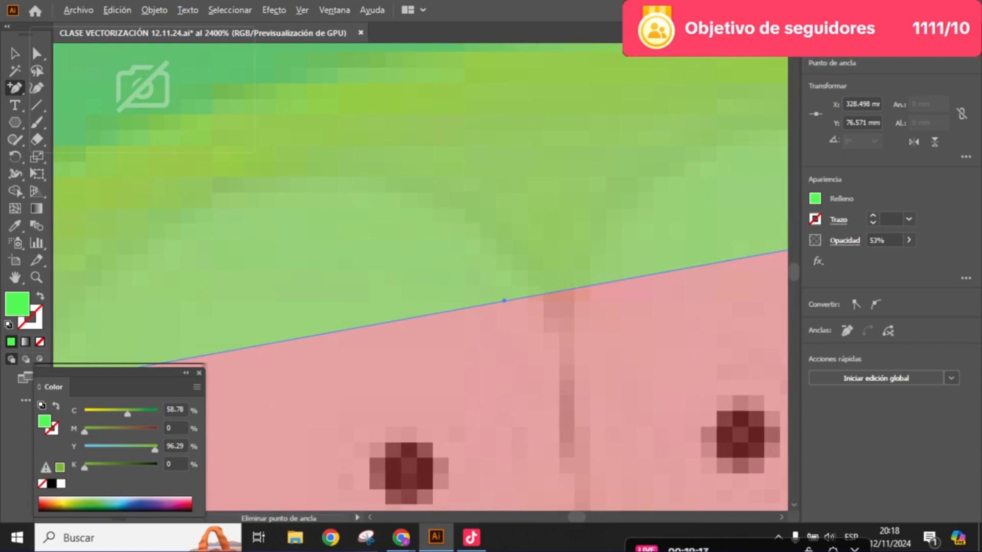
pyautogui.scroll(1, 513, 364)
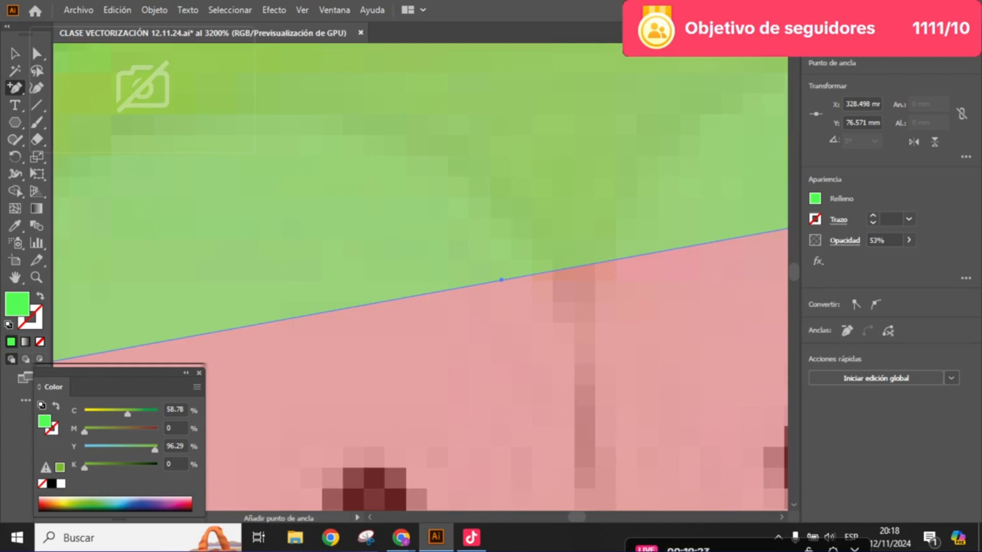
# - Raise the lower edge's middle anchor point to the top of the hat's yellow brim with the Direct Selection tool
pyautogui.click(37, 53)
pyautogui.scroll(-4, 514, 281)
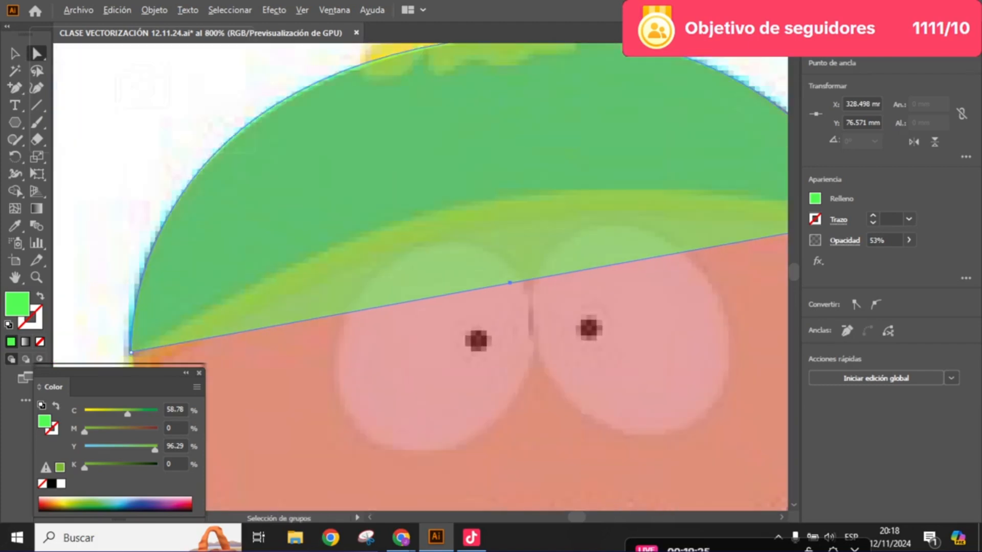
pyautogui.moveTo(513, 281); pyautogui.dragTo(522, 240)
pyautogui.scroll(-5, 522, 241)
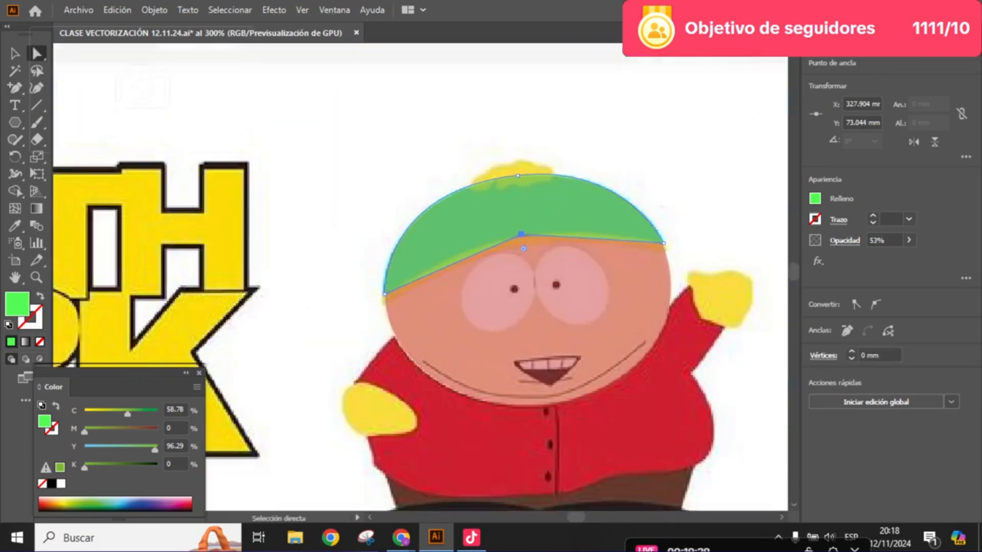
# - Convert the lower edge's middle anchor point to a smooth point so the edge curves along the brim
pyautogui.scroll(6, 512, 281)
pyautogui.scroll(-4, 511, 282)
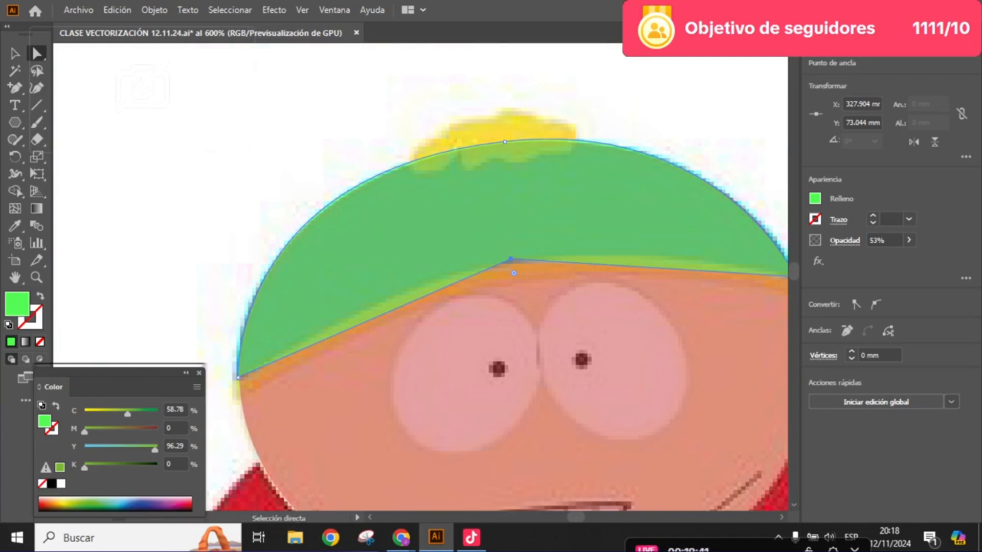
pyautogui.hotkey('ctrl', '+')
pyautogui.hotkey('ctrl', '+')
pyautogui.hotkey('ctrl', '+')
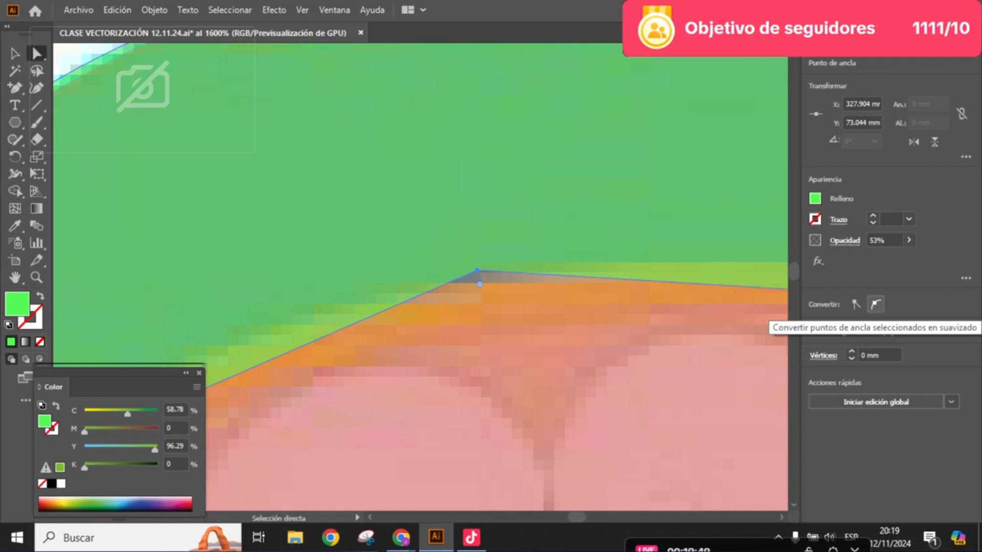
pyautogui.click(875, 305)
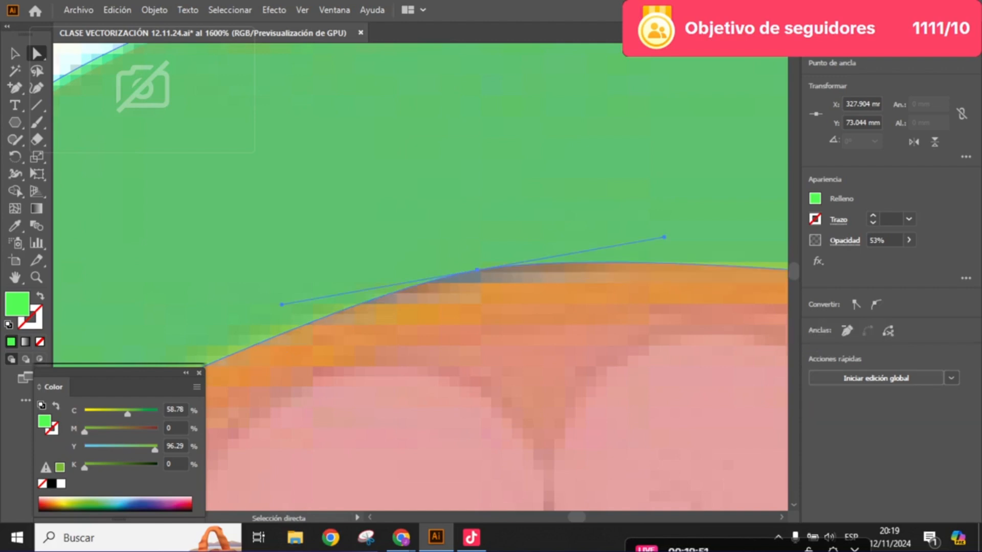
# - Raise the green hat shape's opacity to 97%
pyautogui.scroll(2, 513, 307)
pyautogui.scroll(-6, 480, 250)
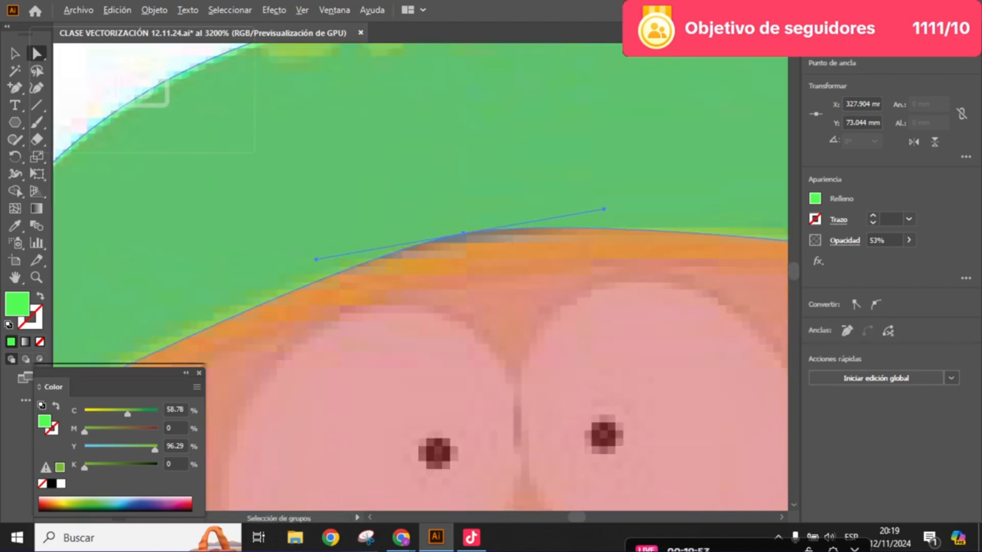
pyautogui.click(909, 240)
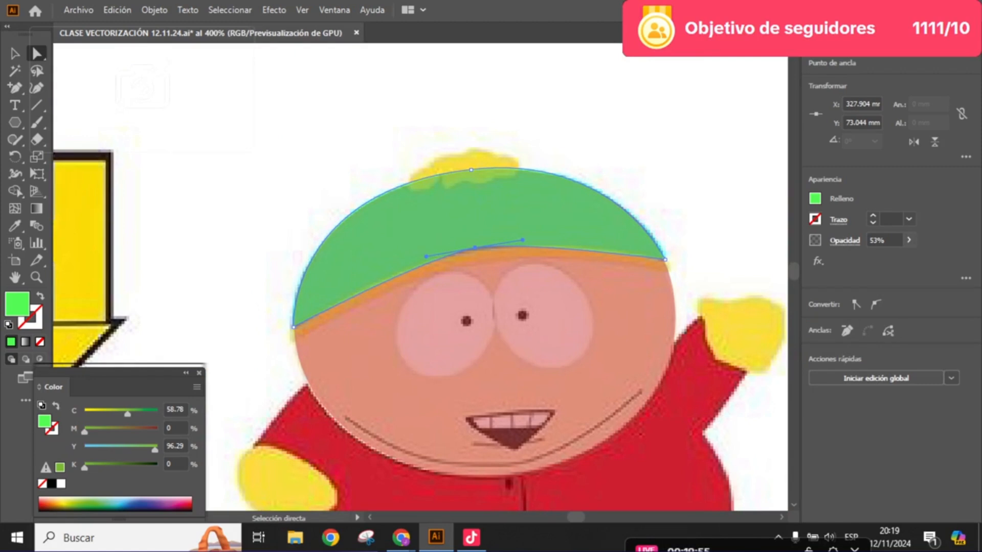
pyautogui.moveTo(881, 257); pyautogui.dragTo(904, 257)
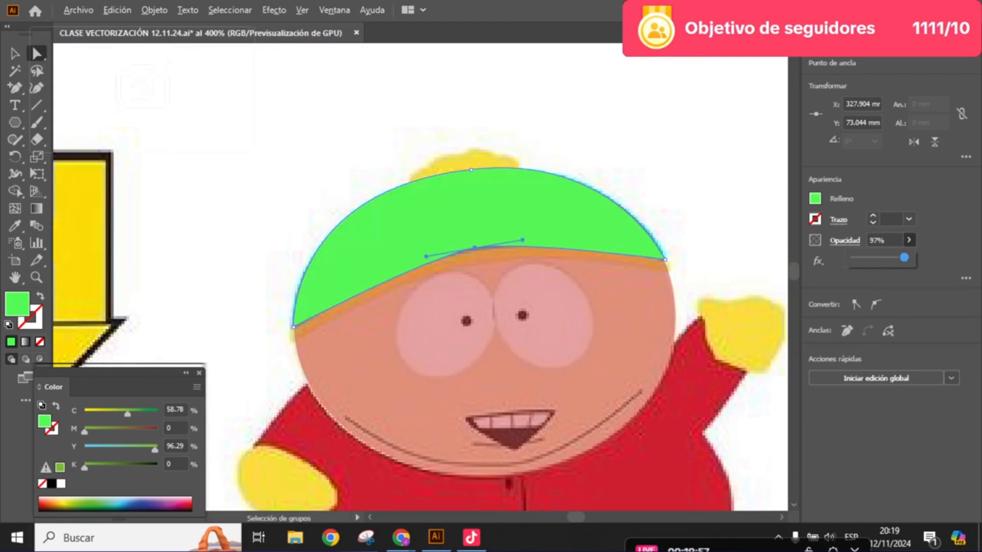
# - Lower the green hat shape's opacity to 32% and lengthen both handles of the lower edge's middle anchor point to follow the brim
pyautogui.scroll(1, 507, 237)
pyautogui.moveTo(506, 237); pyautogui.dragTo(532, 230)
pyautogui.scroll(1, 506, 244)
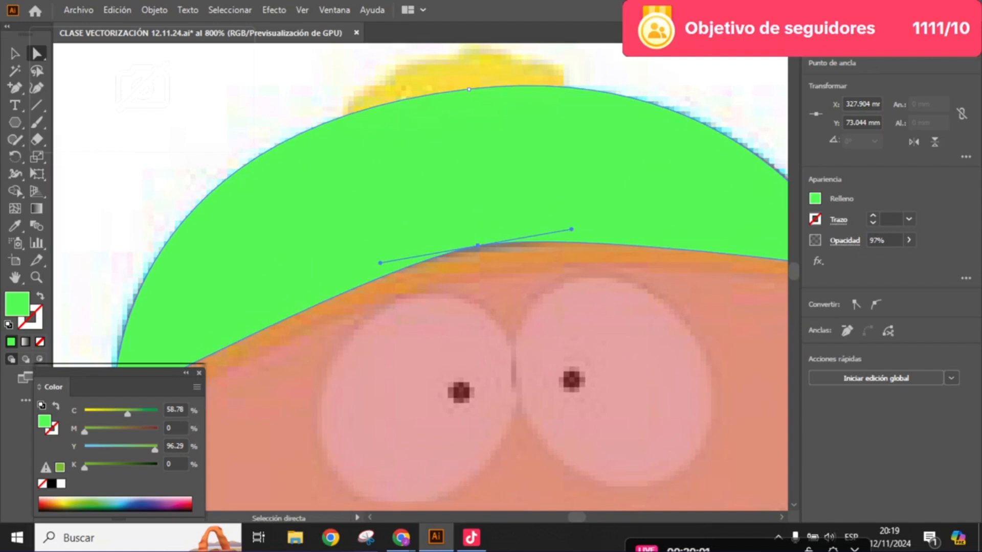
pyautogui.moveTo(506, 244); pyautogui.dragTo(464, 252)
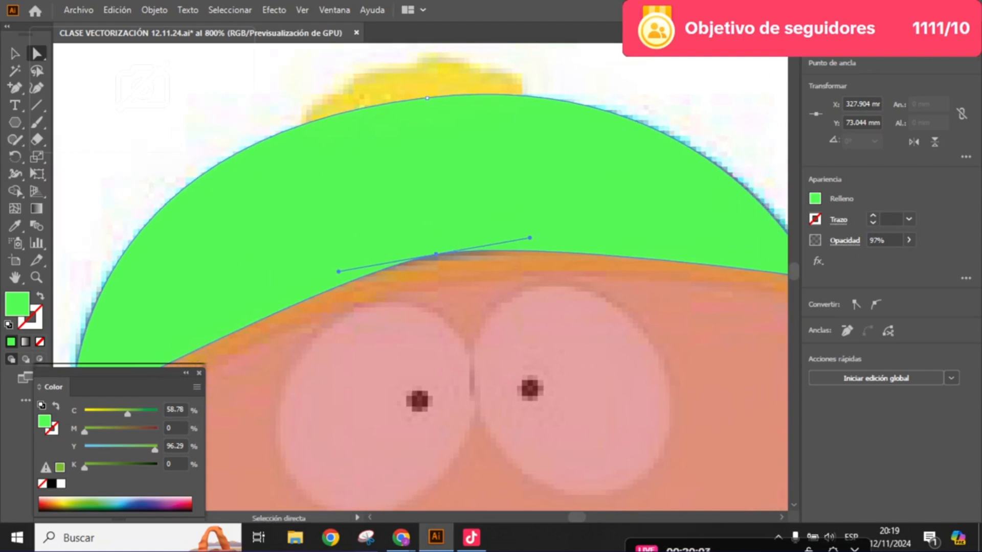
pyautogui.click(909, 240)
pyautogui.moveTo(905, 257); pyautogui.dragTo(869, 257)
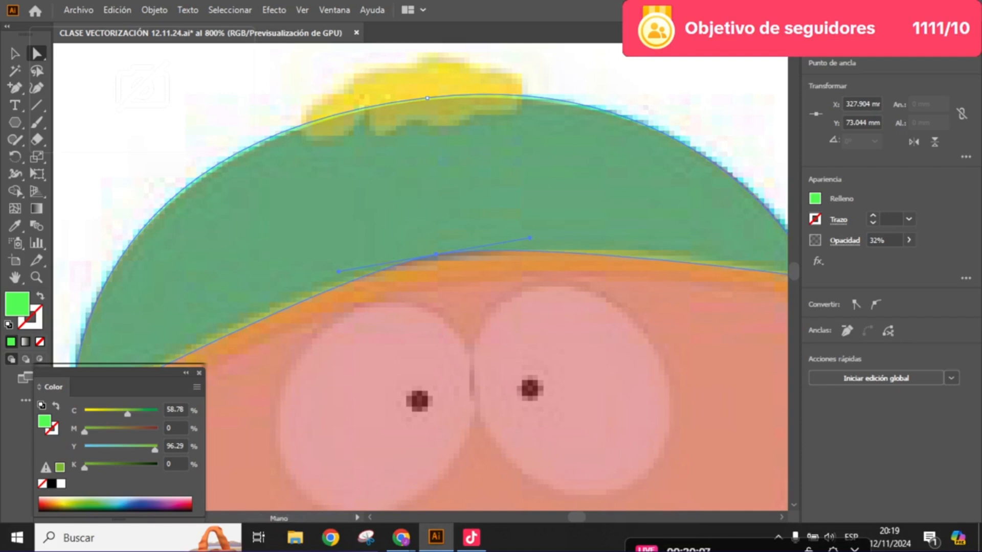
pyautogui.moveTo(501, 261); pyautogui.dragTo(711, 178)
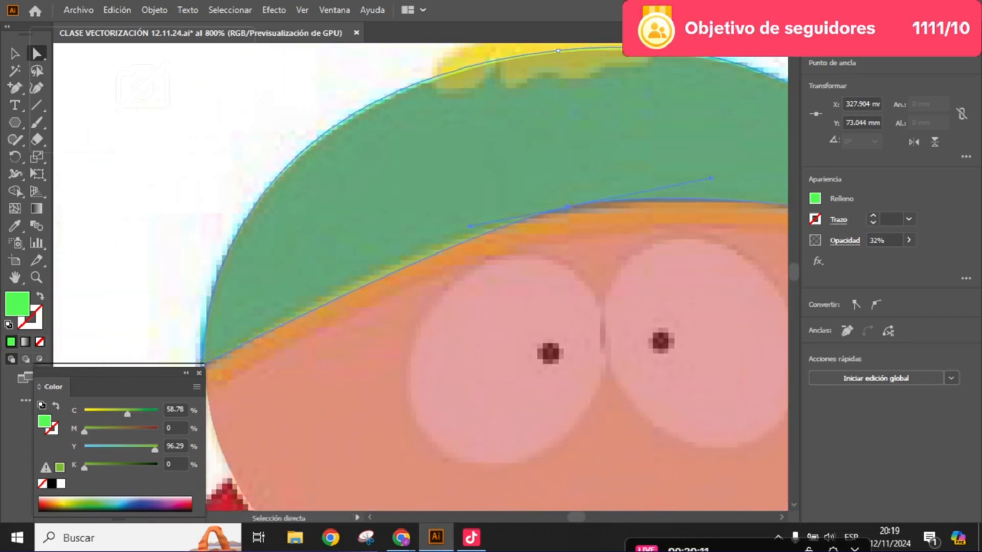
pyautogui.moveTo(470, 226); pyautogui.dragTo(381, 252)
# - Restore the green hat shape's opacity to 100%
pyautogui.scroll(-2, 424, 229)
pyautogui.click(909, 240)
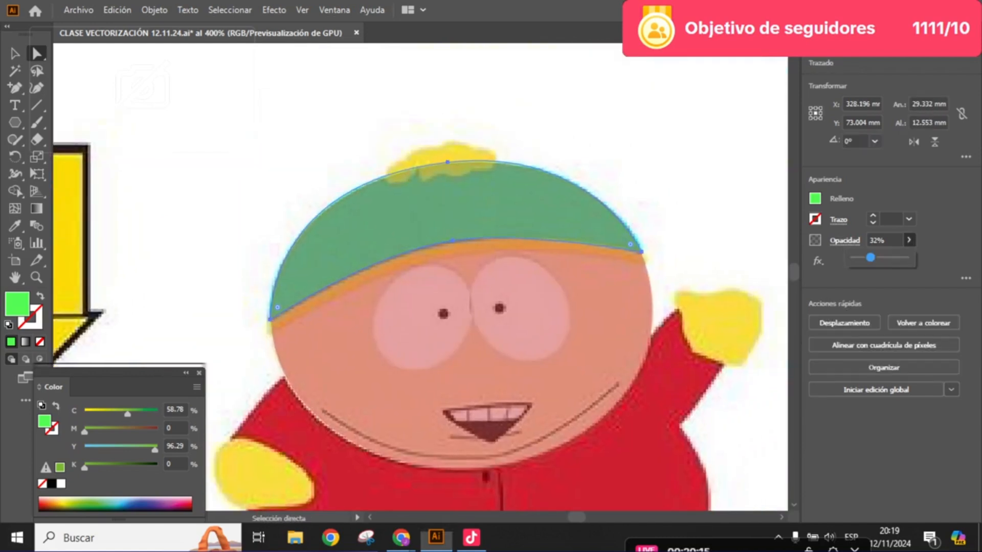
pyautogui.moveTo(869, 258); pyautogui.dragTo(905, 258)
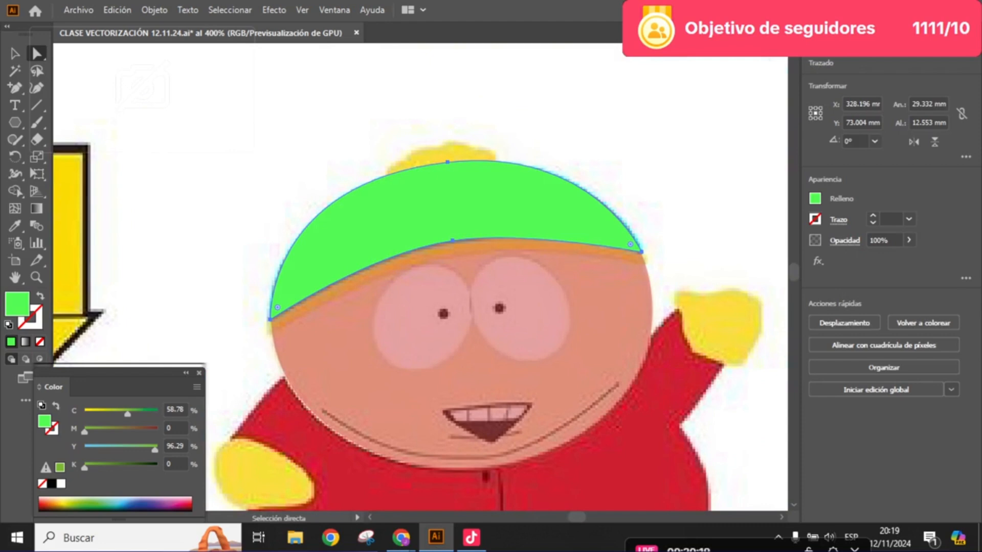
# - Darken the hat shape's fill to a deep green, RGB 14, 124, 14, and deselect the shape
pyautogui.doubleClick(17, 304)
pyautogui.moveTo(394, 204); pyautogui.dragTo(417, 231)
pyautogui.click(600, 142)
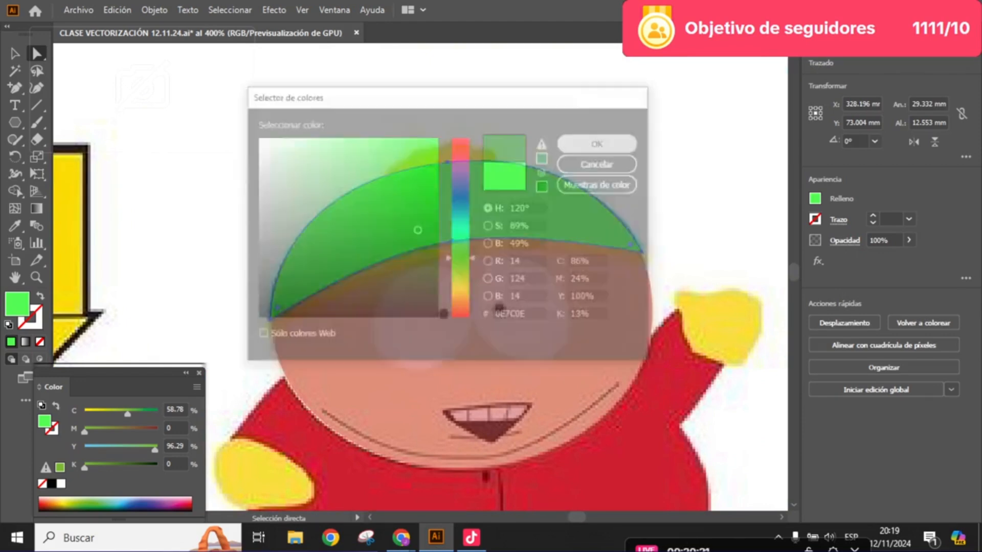
pyautogui.click(506, 281)
pyautogui.hscroll(-1, 506, 281)
pyautogui.scroll(2, 507, 281)
pyautogui.scroll(-1, 459, 312)
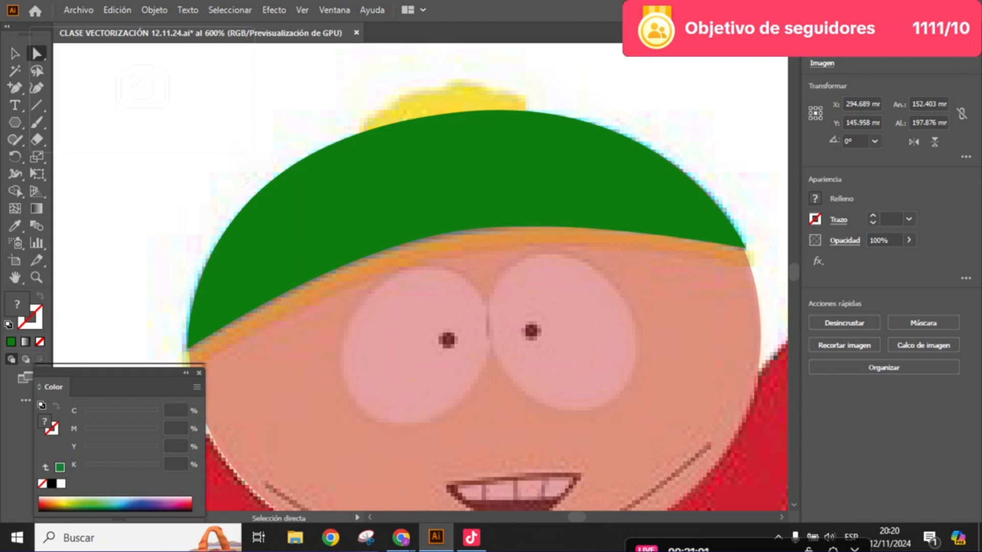
pyautogui.press('space')
pyautogui.moveTo(485, 307); pyautogui.dragTo(476, 280)
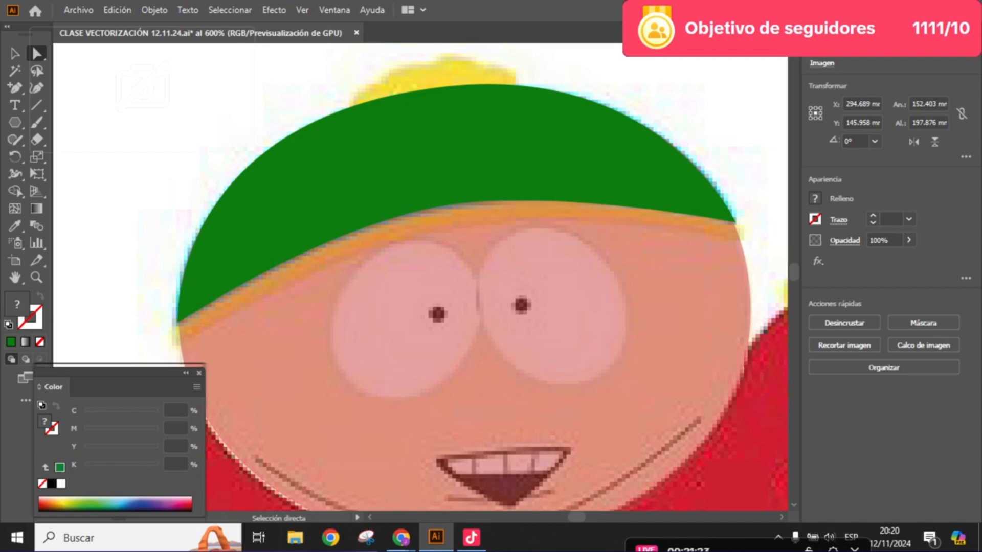
pyautogui.press('c')
pyautogui.press('space')
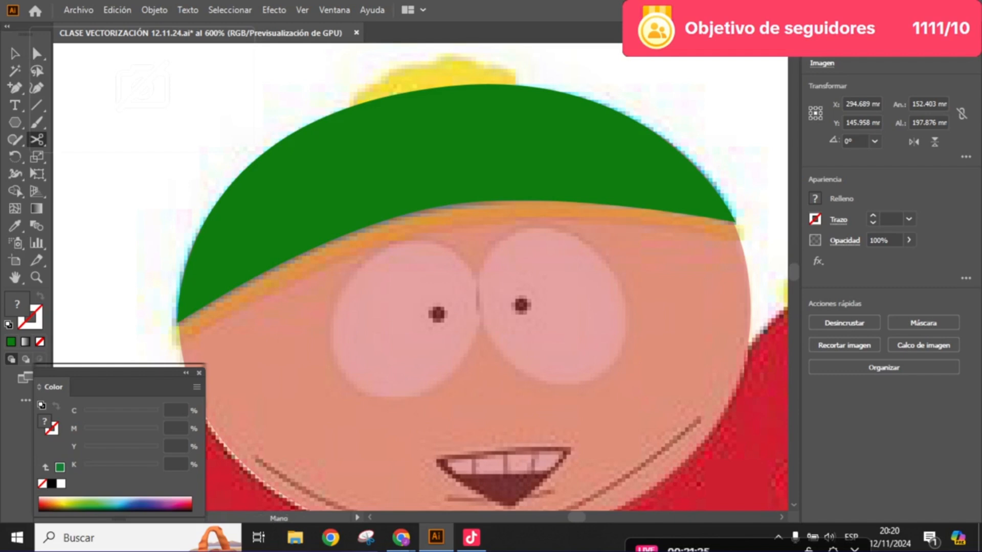
pyautogui.moveTo(460, 286); pyautogui.dragTo(489, 317)
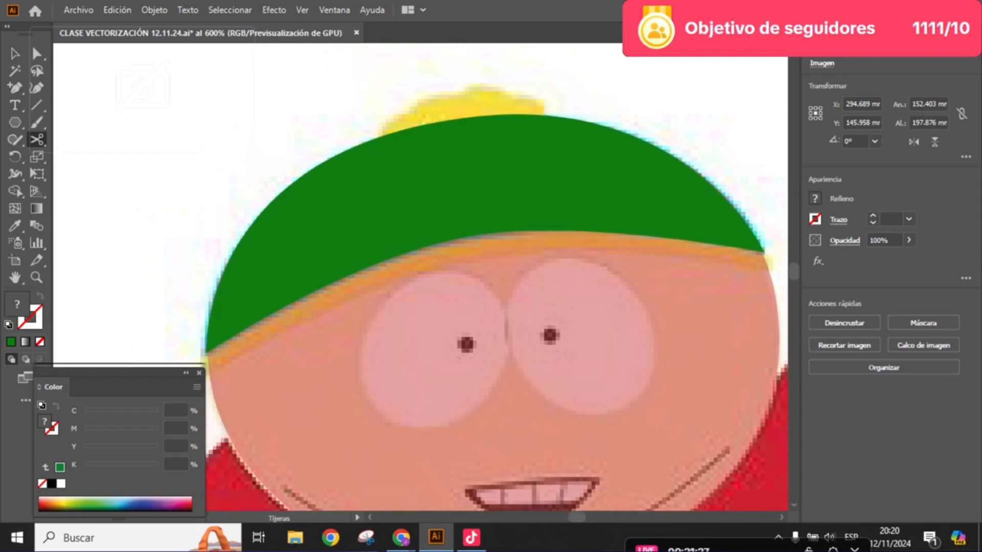
pyautogui.click(37, 53)
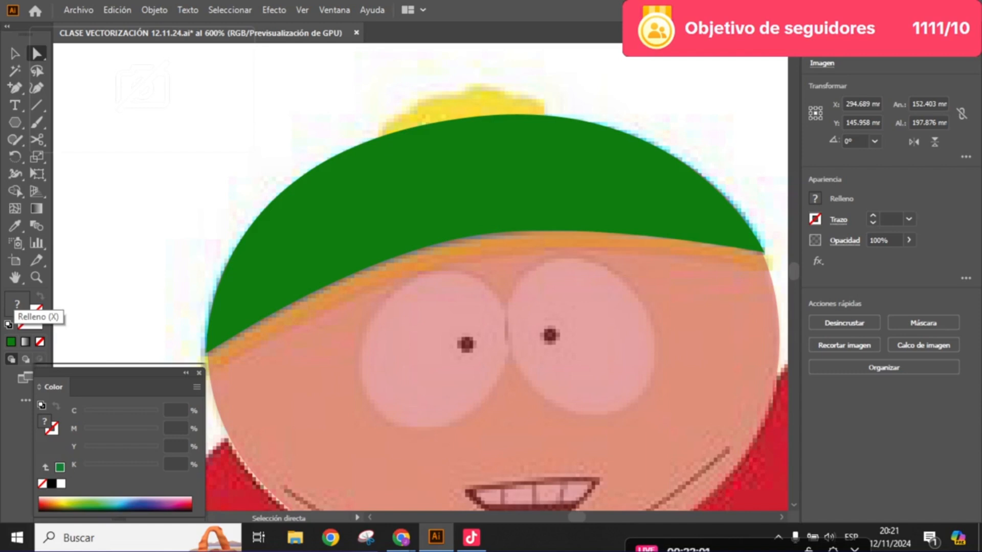
pyautogui.press('x')
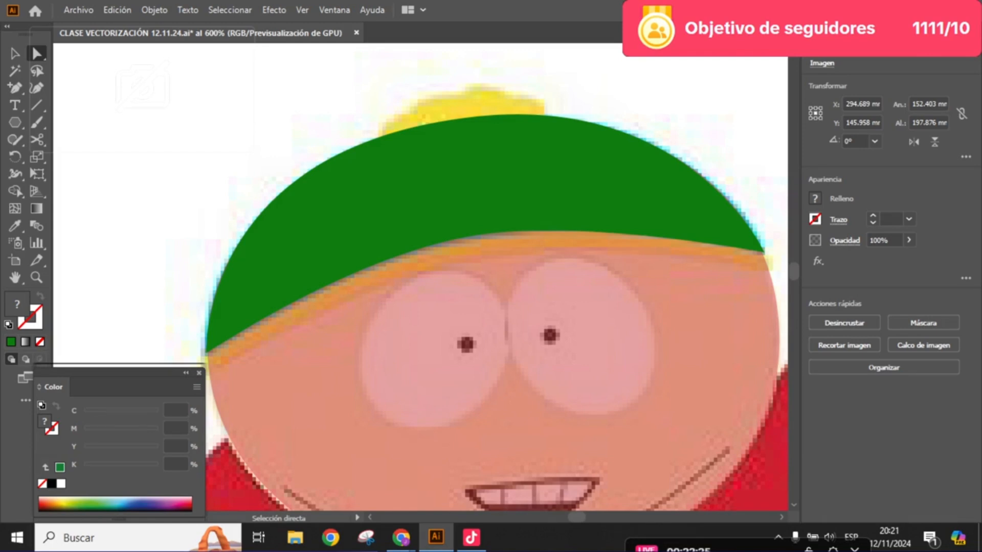
# - Select the hat shape and set its fill to the magenta hex color C71DCC
pyautogui.click(485, 179)
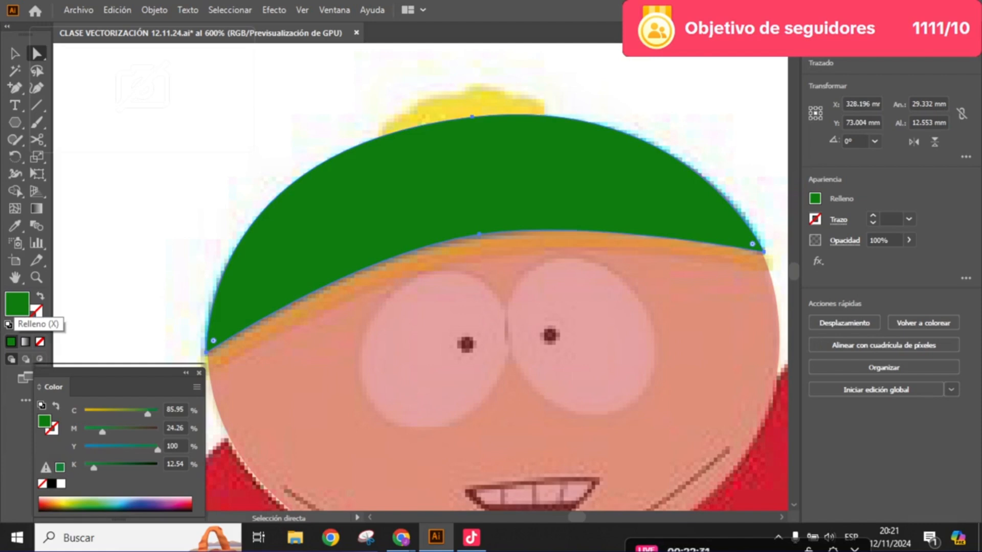
pyautogui.doubleClick(17, 304)
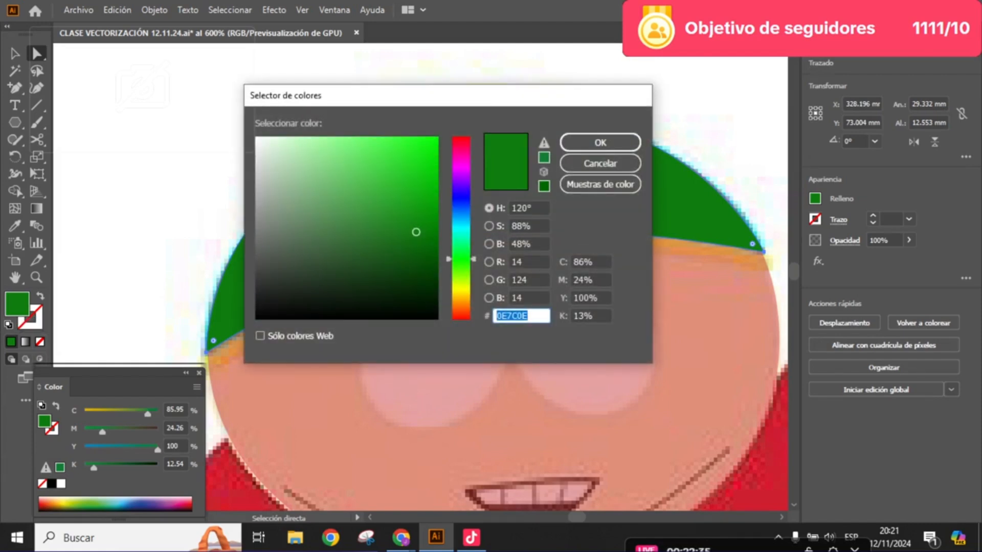
pyautogui.write('C71DCC')
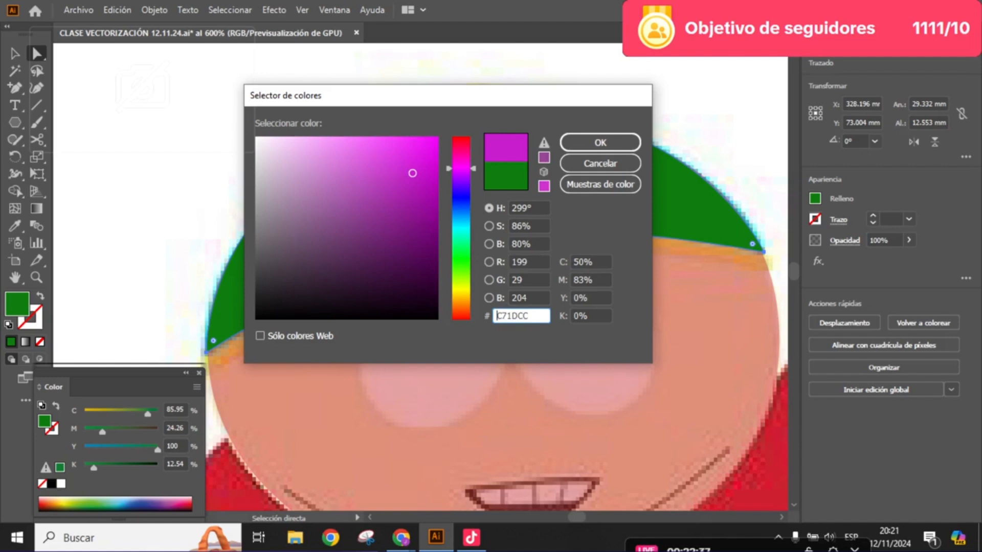
pyautogui.press('Tab')
pyautogui.press('Return')
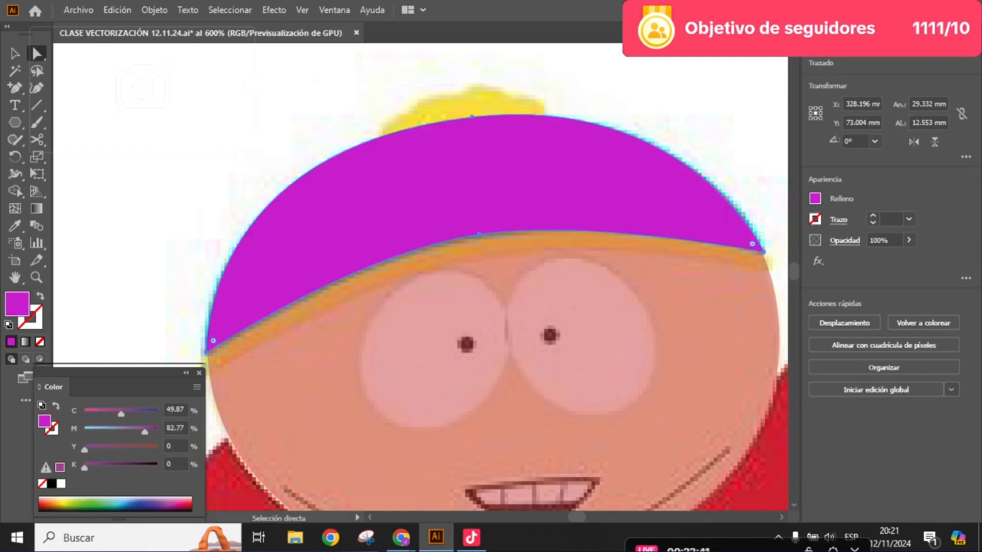
# - Fill the hat shape with the default white-to-black linear gradient at 0°
pyautogui.click(25, 342)
pyautogui.click(25, 342)
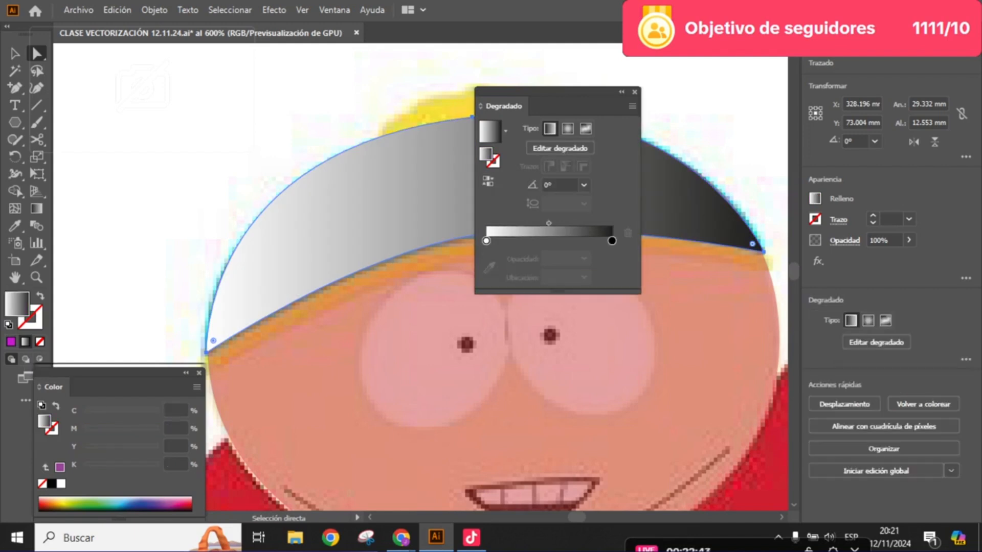
pyautogui.moveTo(552, 92); pyautogui.dragTo(531, 282)
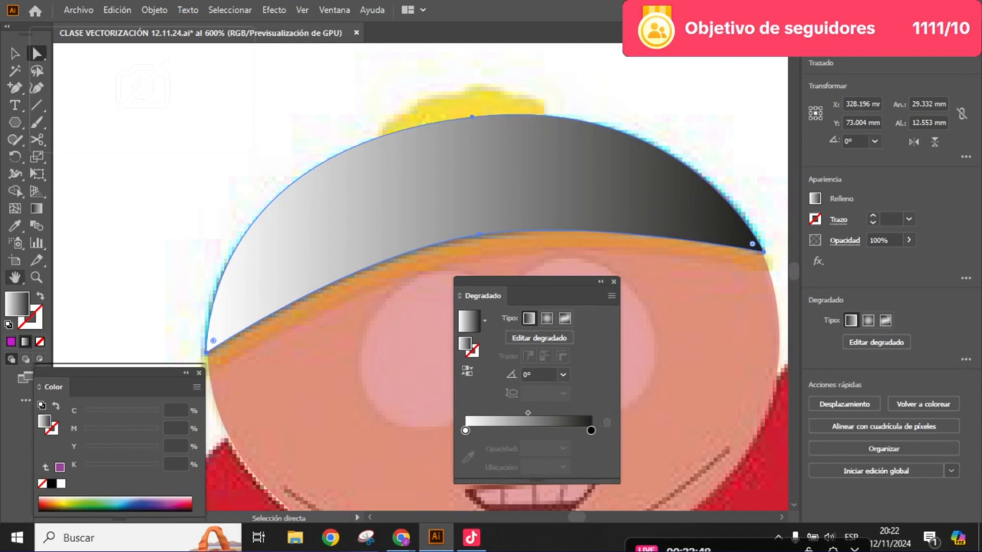
pyautogui.doubleClick(17, 304)
pyautogui.click(462, 175)
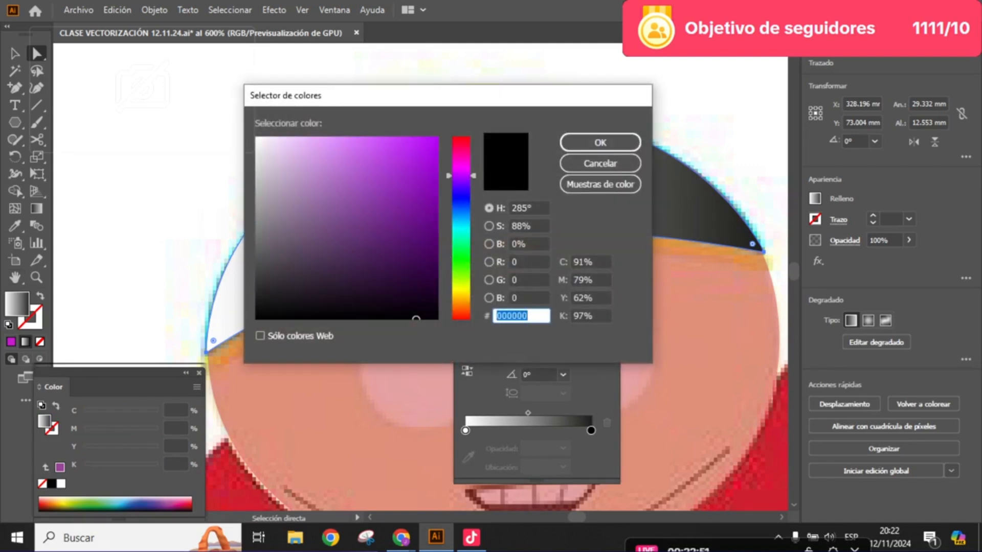
pyautogui.click(601, 143)
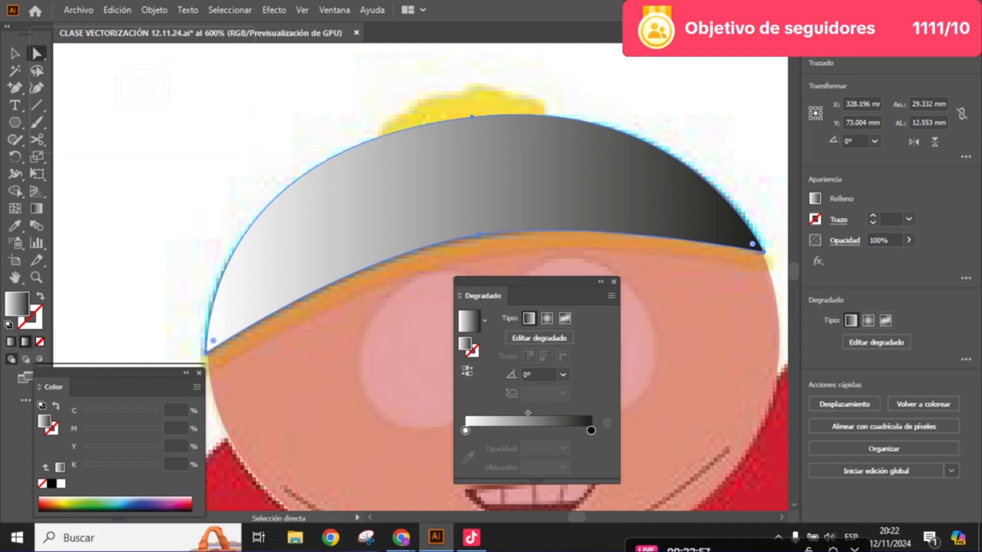
# - Replace the hat shape's gradient with a solid olive-yellow fill of about C 33, M 17, Y 100, K 3
pyautogui.click(51, 484)
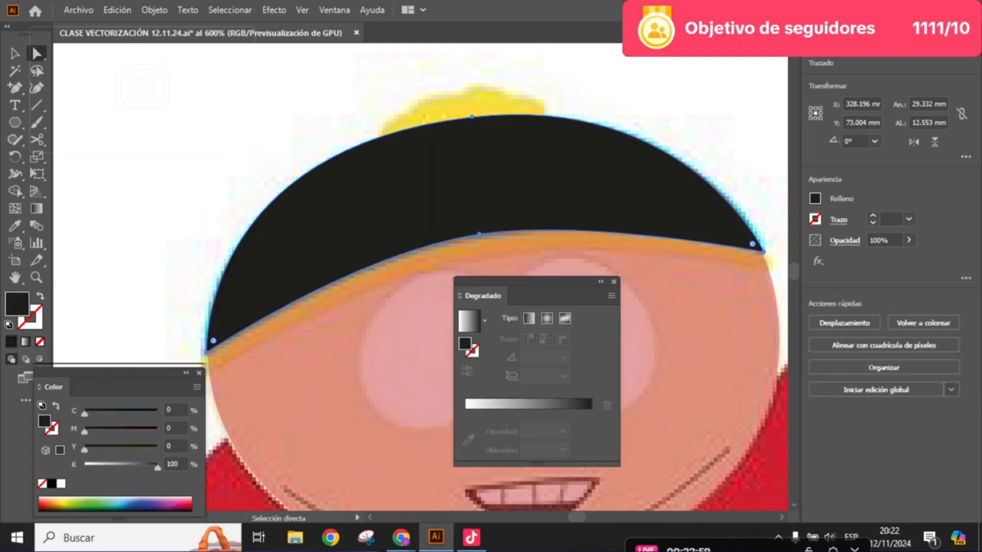
pyautogui.doubleClick(17, 304)
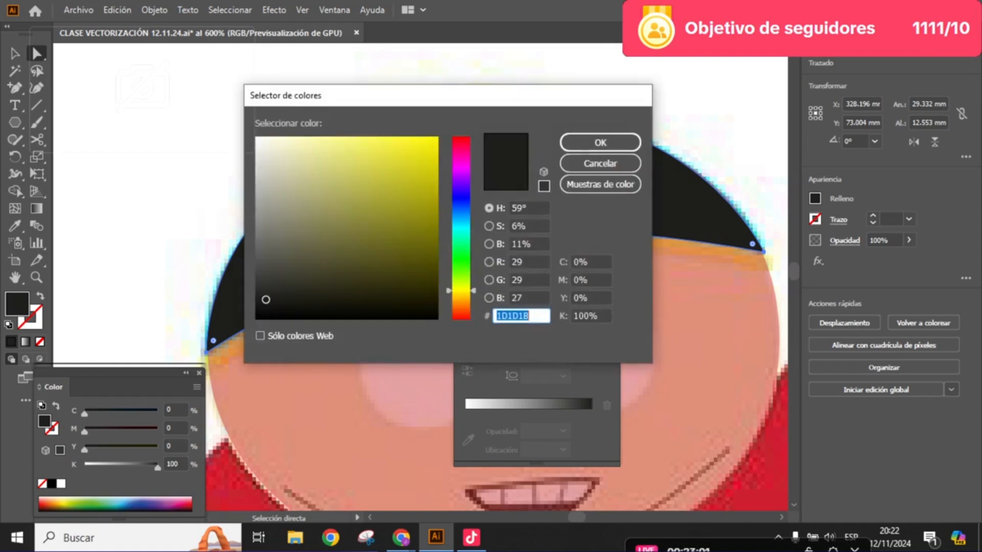
pyautogui.moveTo(430, 191); pyautogui.dragTo(434, 186)
pyautogui.click(601, 143)
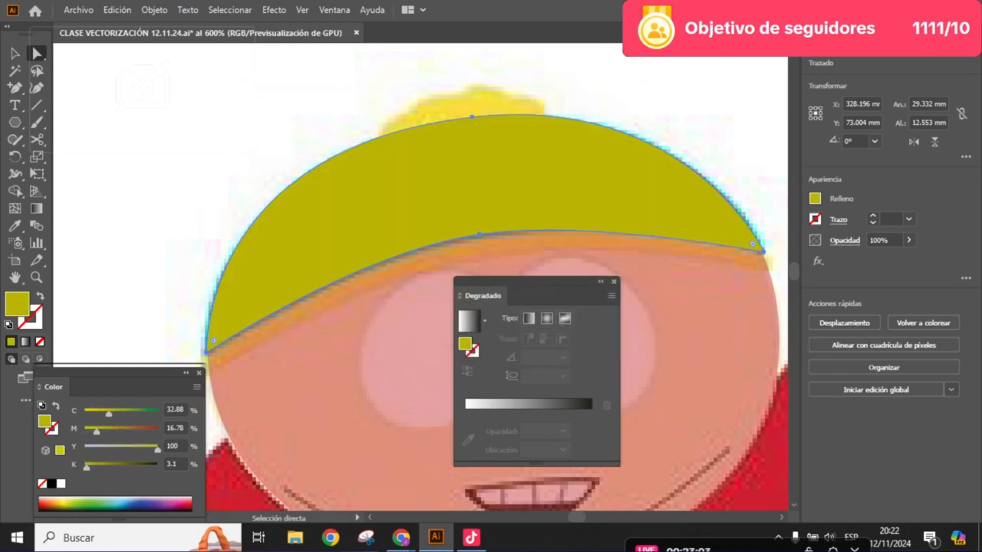
# - Add a black 1 pt stroke to the hat shape and close the gradient settings
pyautogui.scroll(2, 255, 155)
pyautogui.scroll(-1, 309, 212)
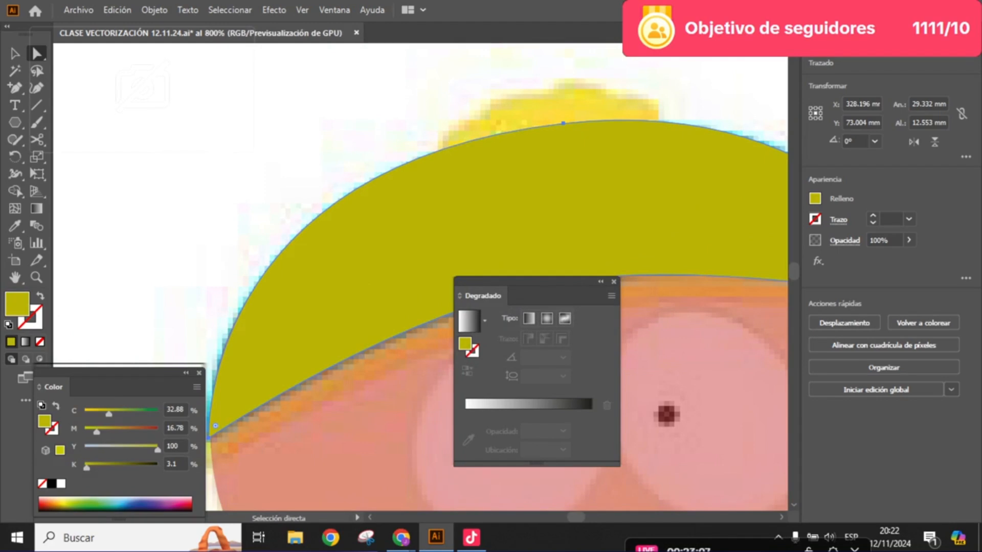
pyautogui.press('x')
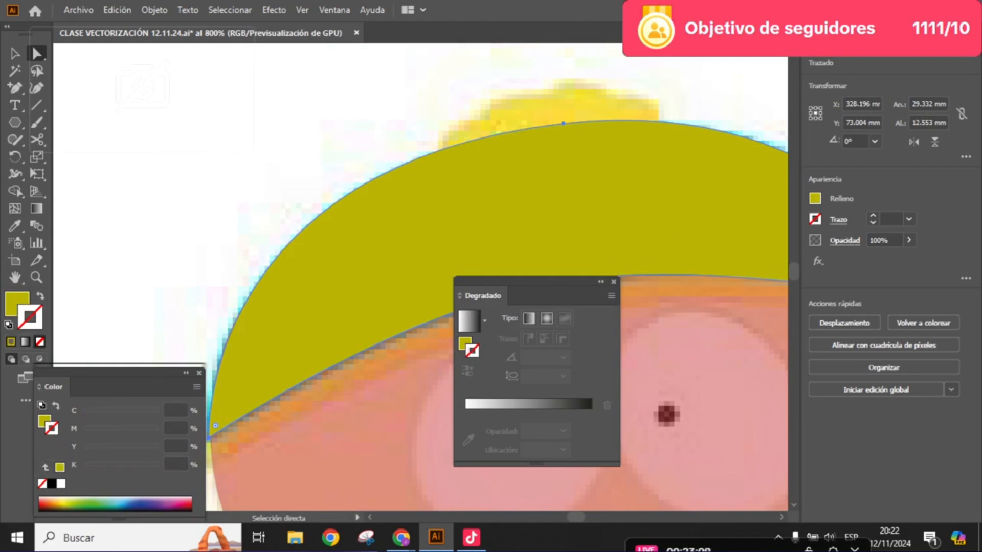
pyautogui.click(52, 483)
pyautogui.scroll(-2, 321, 267)
pyautogui.moveTo(321, 267); pyautogui.dragTo(201, 276)
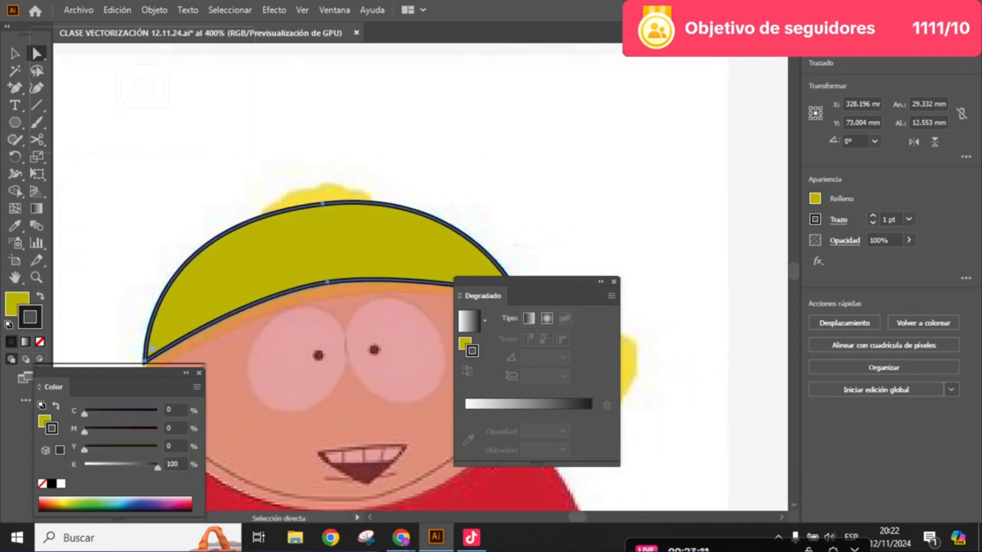
pyautogui.click(613, 281)
pyautogui.moveTo(588, 286); pyautogui.dragTo(632, 278)
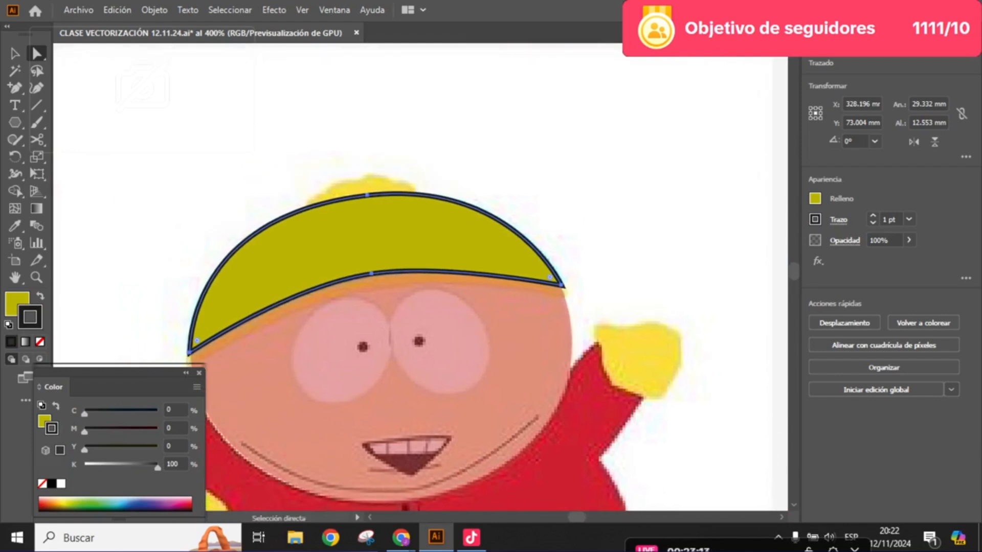
# - Thin the hat shape's black stroke to 0.25 pt and deselect the shape
pyautogui.press('alt')
pyautogui.scroll(2, 500, 225)
pyautogui.moveTo(500, 225); pyautogui.dragTo(579, 223)
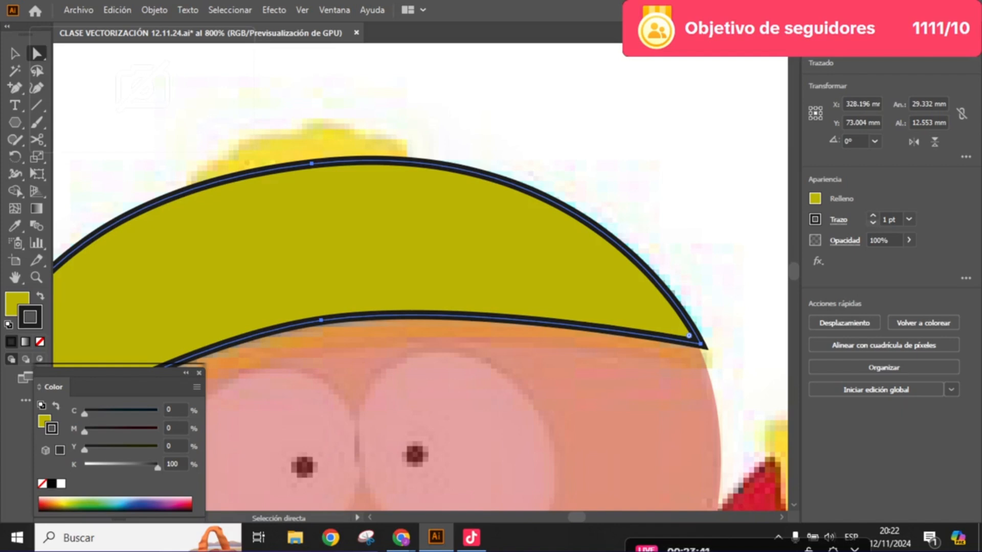
pyautogui.click(873, 223)
pyautogui.click(873, 223)
pyautogui.click(872, 223)
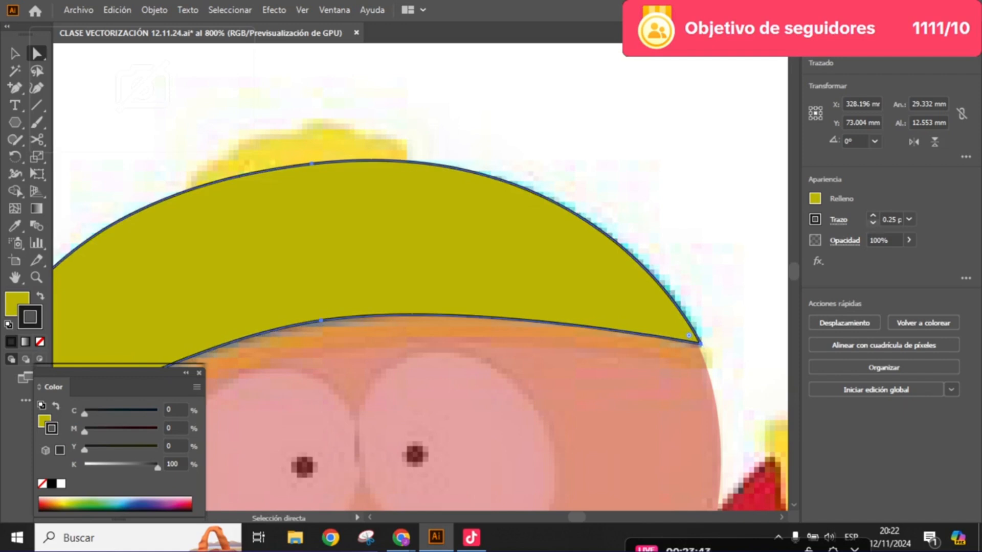
pyautogui.click(701, 179)
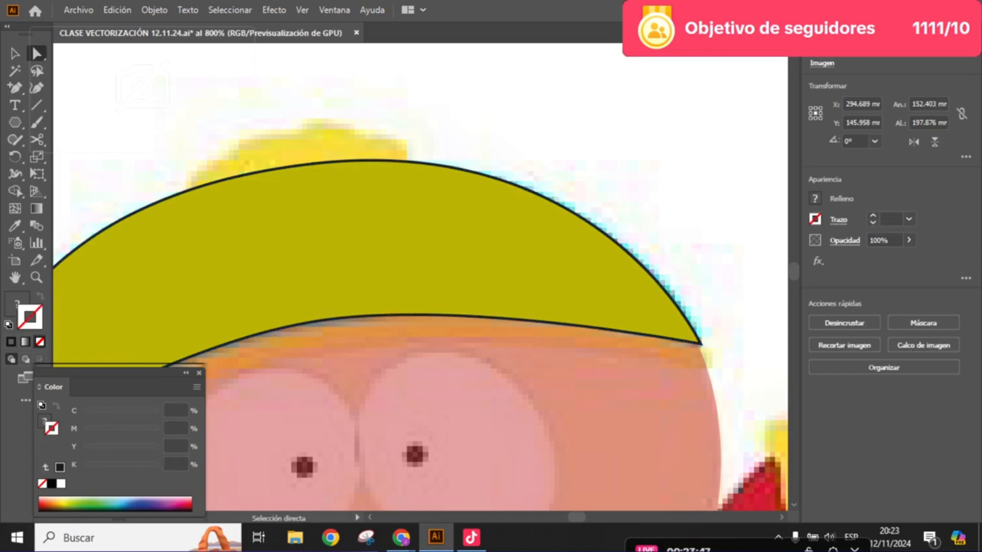
# - Select the hat shape and thicken its black stroke to 4 pt
pyautogui.click(388, 245)
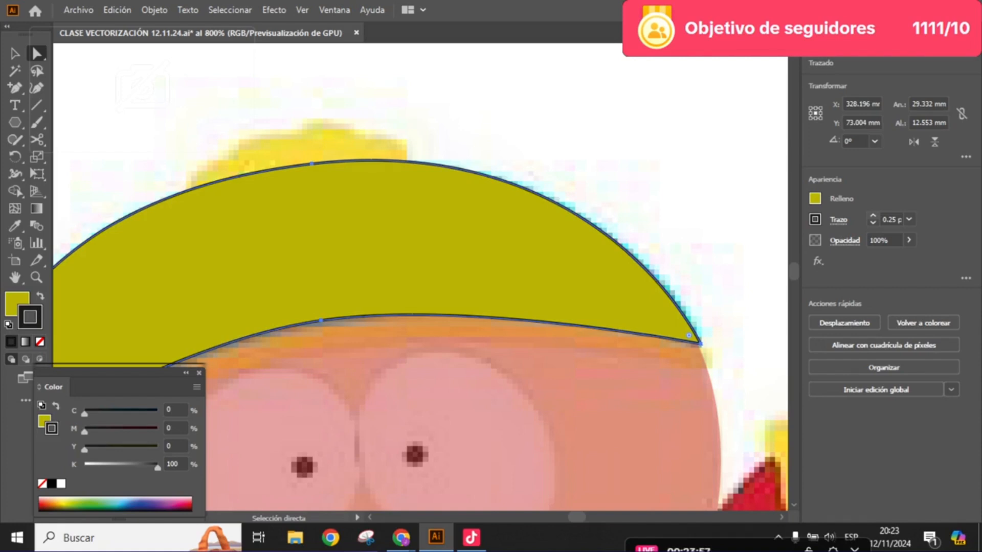
pyautogui.click(873, 216)
pyautogui.click(873, 216)
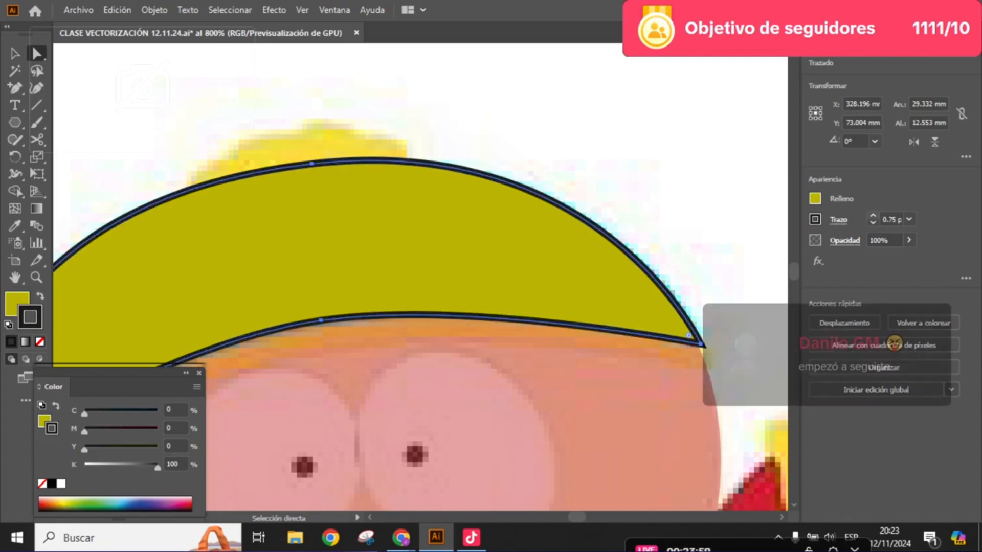
pyautogui.click(873, 215)
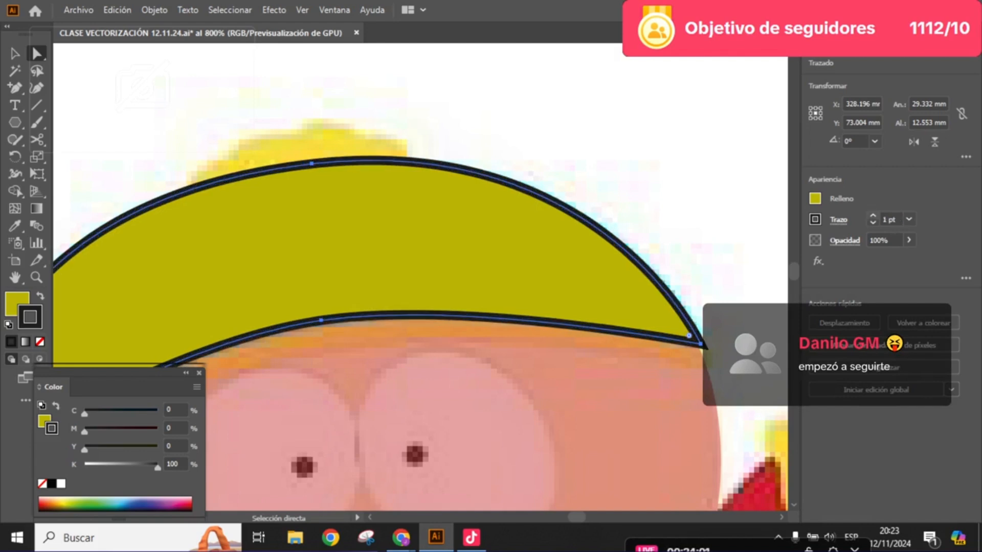
pyautogui.click(873, 216)
pyautogui.click(872, 216)
pyautogui.click(872, 216)
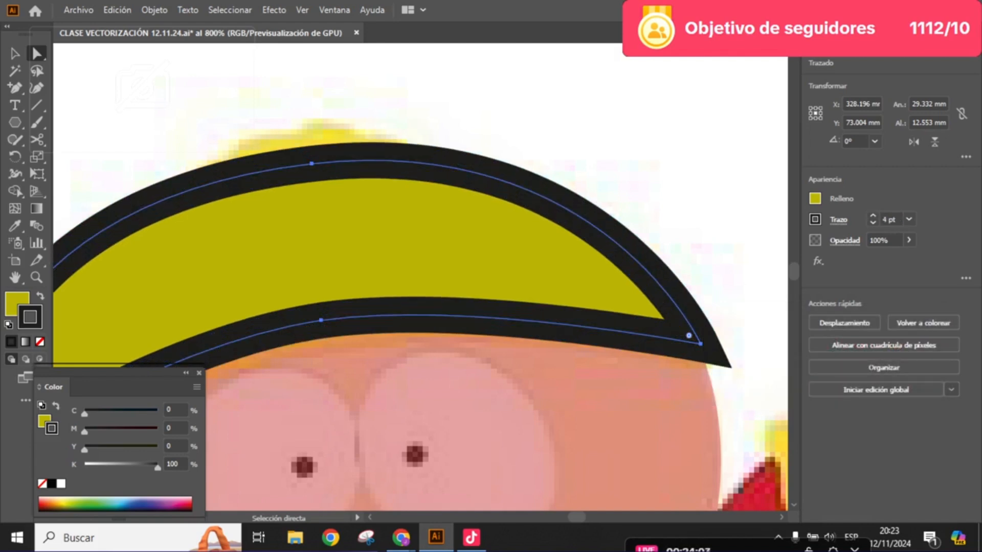
# - Select the red face ellipse and raise its opacity to 100%
pyautogui.click(729, 197)
pyautogui.scroll(-3, 729, 197)
pyautogui.hscroll(2, 729, 197)
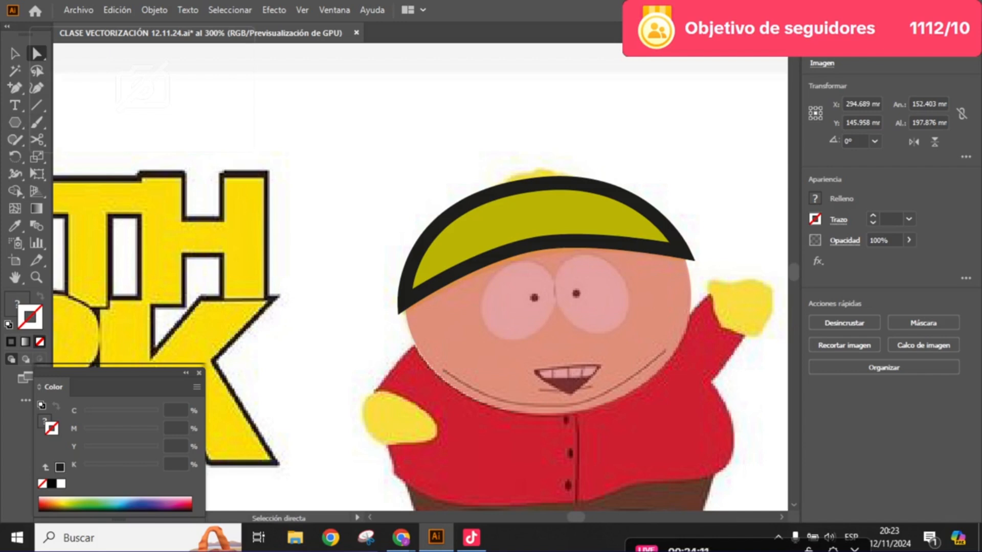
pyautogui.click(543, 216)
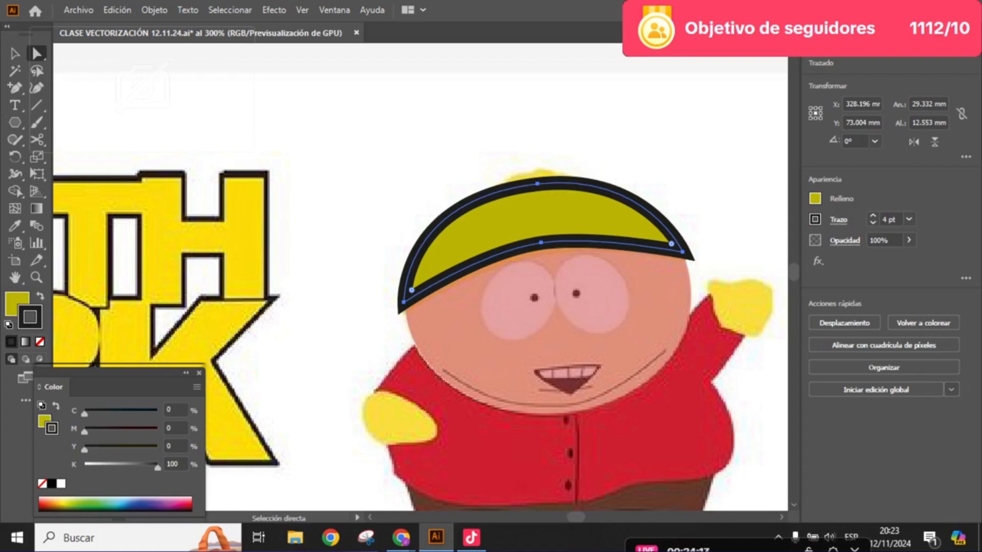
pyautogui.click(552, 343)
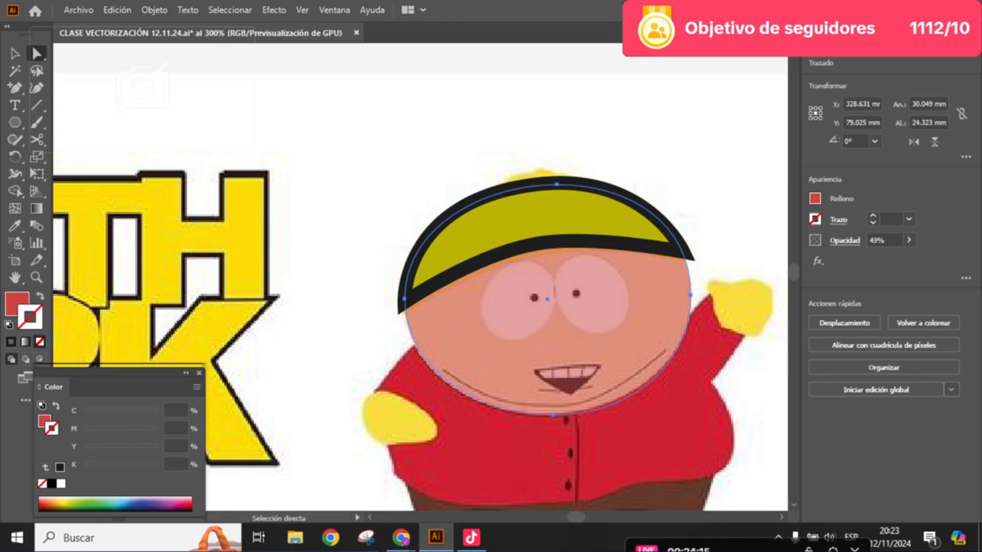
pyautogui.click(908, 239)
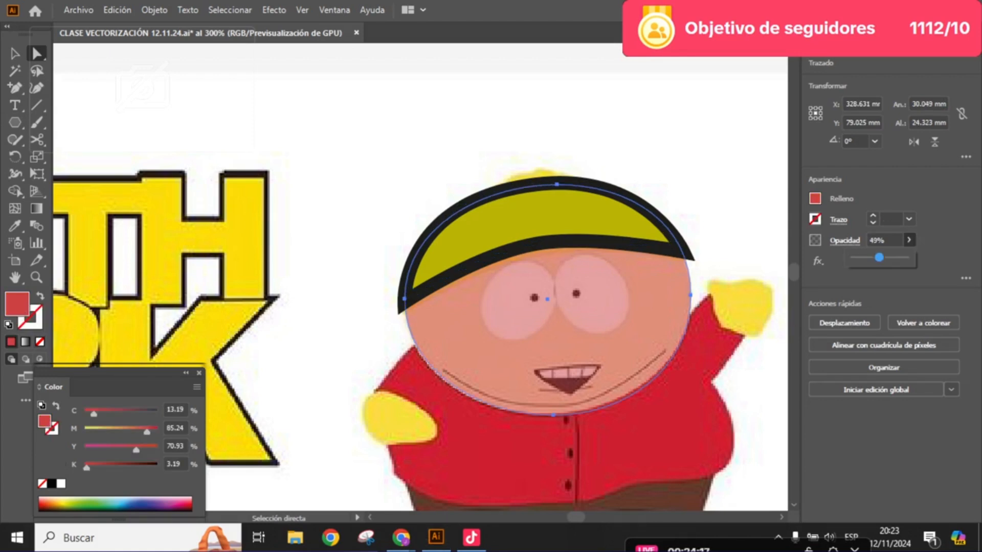
pyautogui.moveTo(879, 257); pyautogui.dragTo(905, 258)
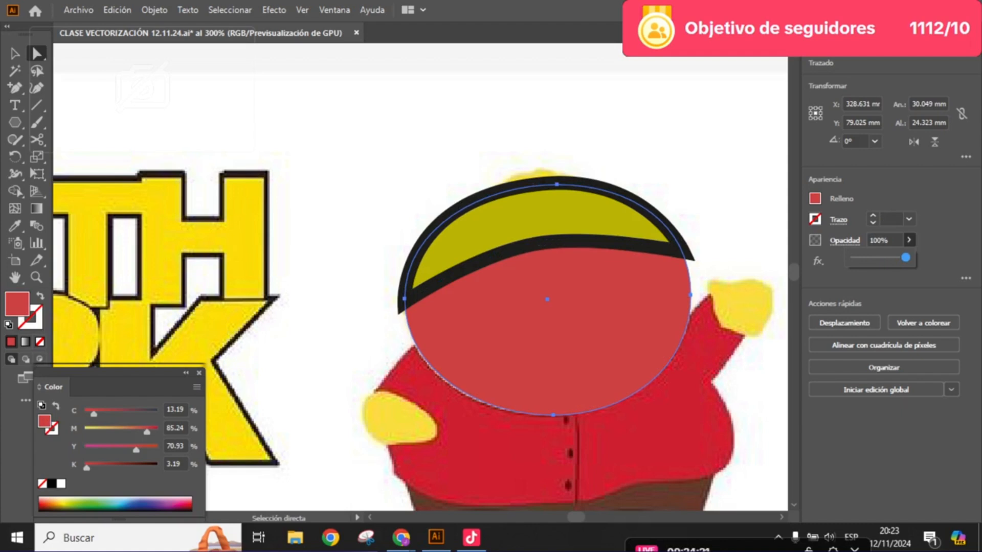
pyautogui.click(908, 240)
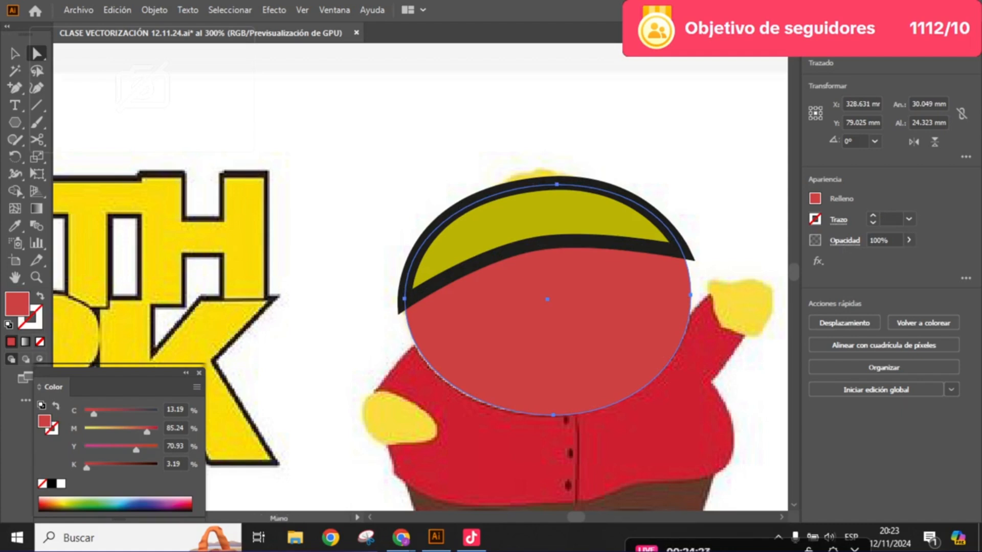
# - Lower the face ellipse's opacity to 67% and deselect it
pyautogui.click(908, 240)
pyautogui.moveTo(905, 257)
pyautogui.mouseDown()
pyautogui.moveTo(864, 257)
pyautogui.moveTo(888, 258)
pyautogui.mouseUp()
pyautogui.click(909, 240)
pyautogui.click(908, 240)
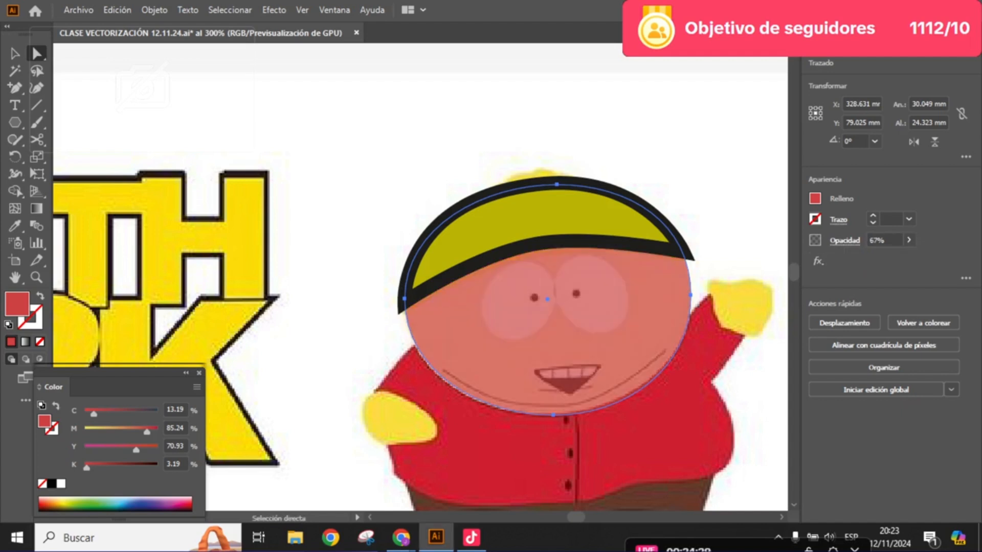
pyautogui.click(708, 169)
# - Select the hat shape and remove its black stroke, keeping the olive-yellow fill
pyautogui.click(552, 215)
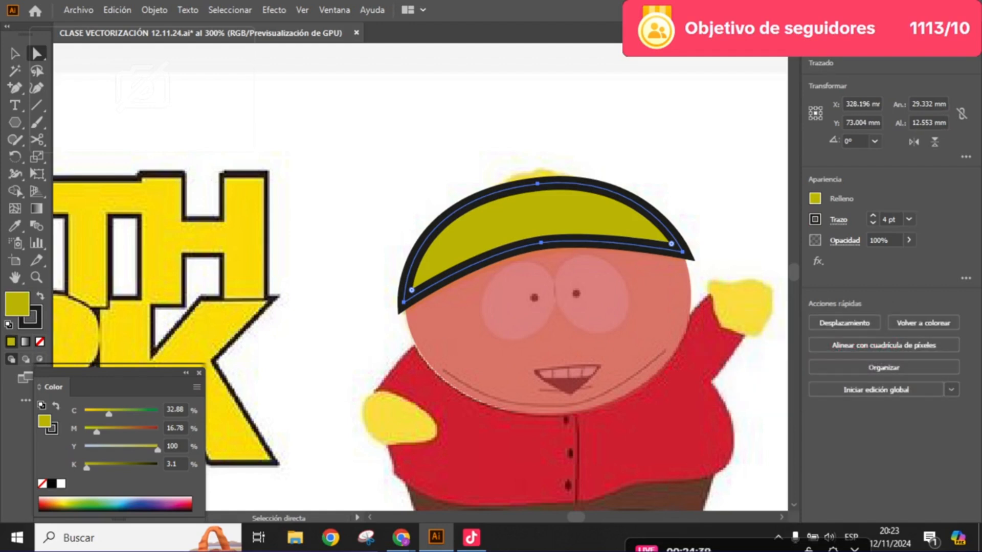
pyautogui.click(31, 318)
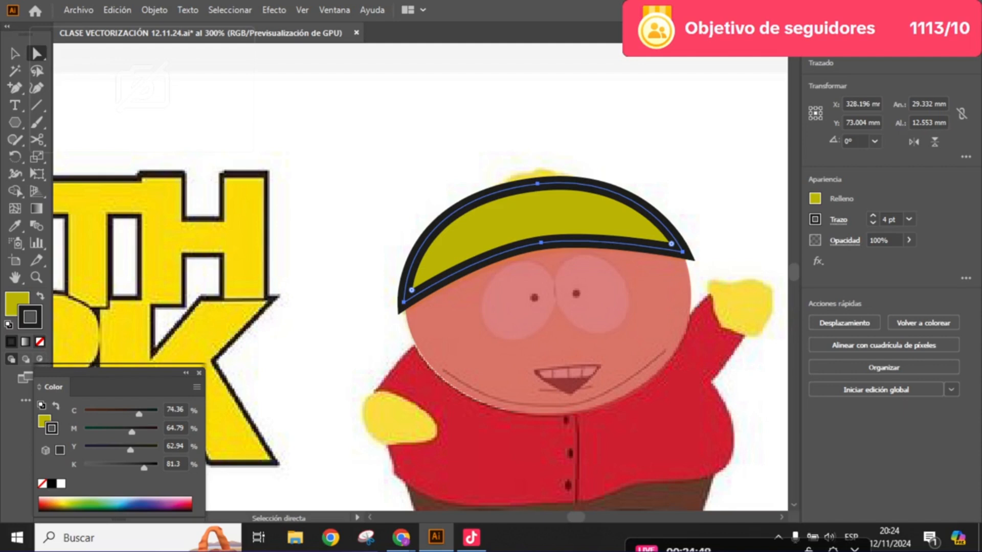
pyautogui.press('/')
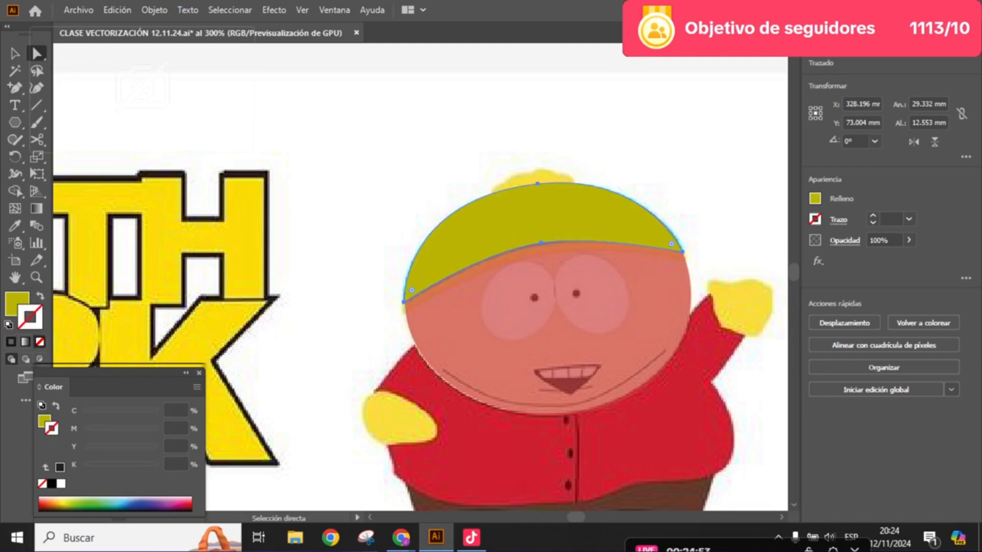
pyautogui.scroll(2, 513, 205)
pyautogui.moveTo(513, 204); pyautogui.dragTo(405, 180)
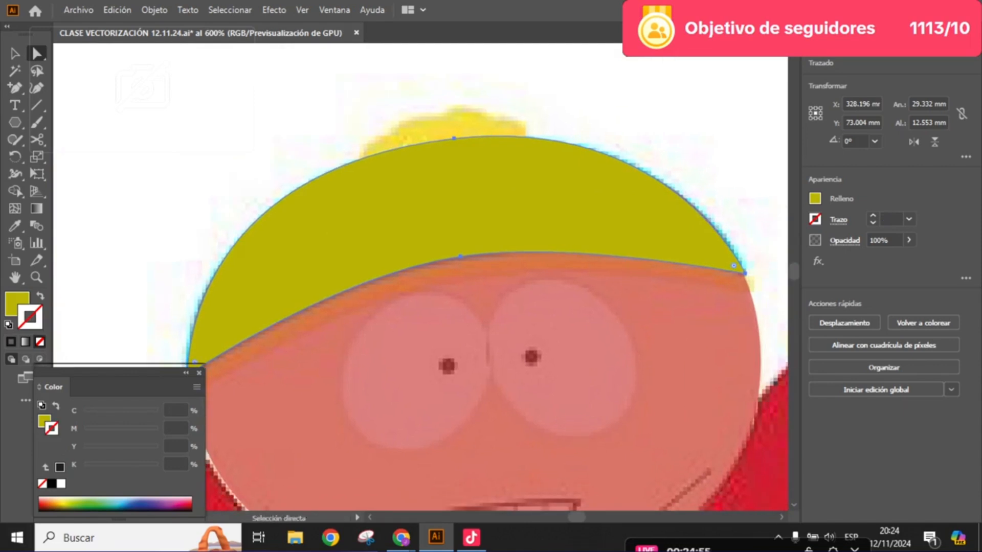
pyautogui.scroll(-2, 468, 207)
pyautogui.moveTo(482, 200); pyautogui.dragTo(488, 204)
pyautogui.scroll(1, 488, 204)
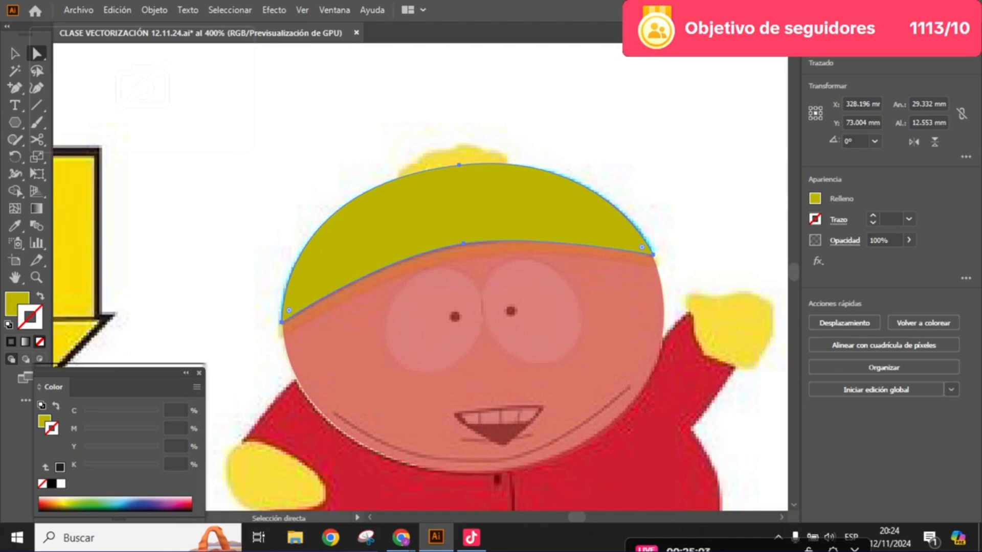
# - Select only the hat shape as a whole object, lower its opacity to 28% and deselect it
pyautogui.press('v')
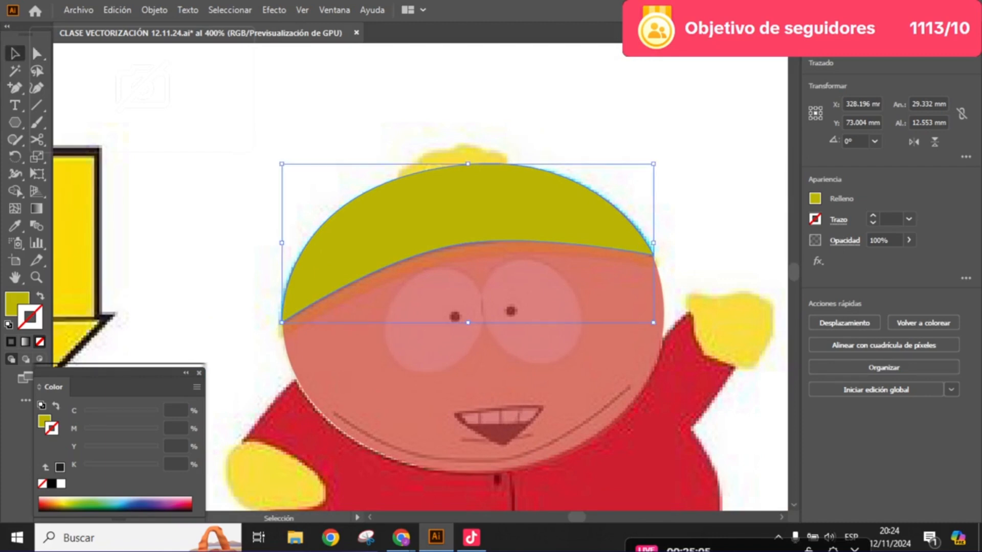
pyautogui.click(588, 123)
pyautogui.click(475, 204)
pyautogui.keyDown('shift'); pyautogui.click(485, 373); pyautogui.keyUp('shift')
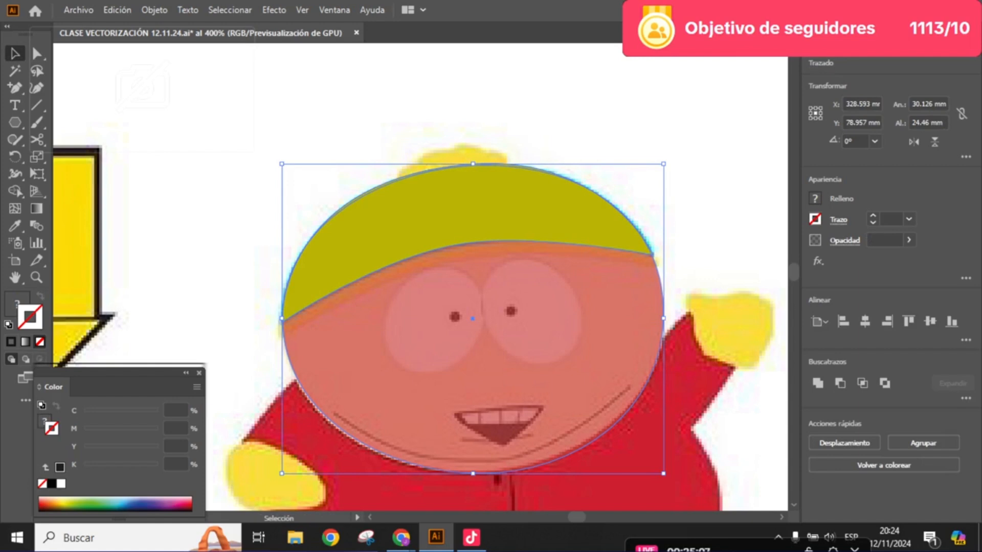
pyautogui.click(588, 123)
pyautogui.click(486, 374)
pyautogui.click(475, 205)
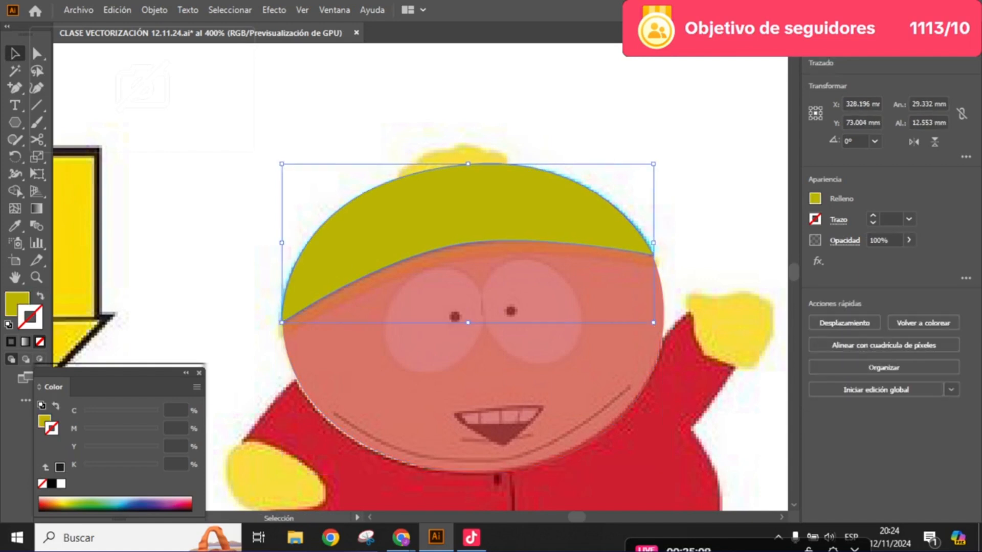
pyautogui.click(909, 240)
pyautogui.moveTo(906, 257); pyautogui.dragTo(868, 258)
pyautogui.click(909, 241)
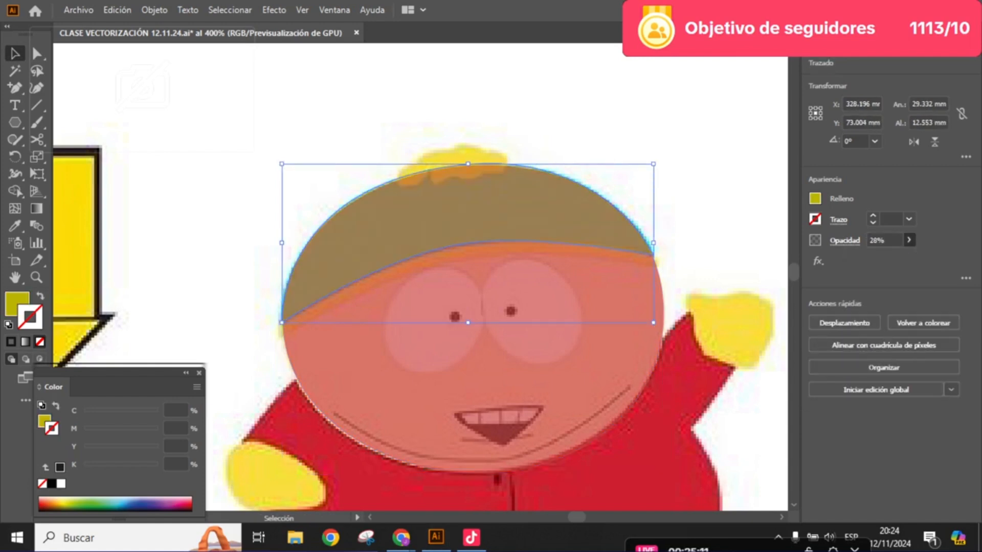
pyautogui.press('space')
pyautogui.keyDown('ctrl'); pyautogui.click(383, 282); pyautogui.keyUp('ctrl')
pyautogui.hotkey('ctrl', 'shift', 'a')
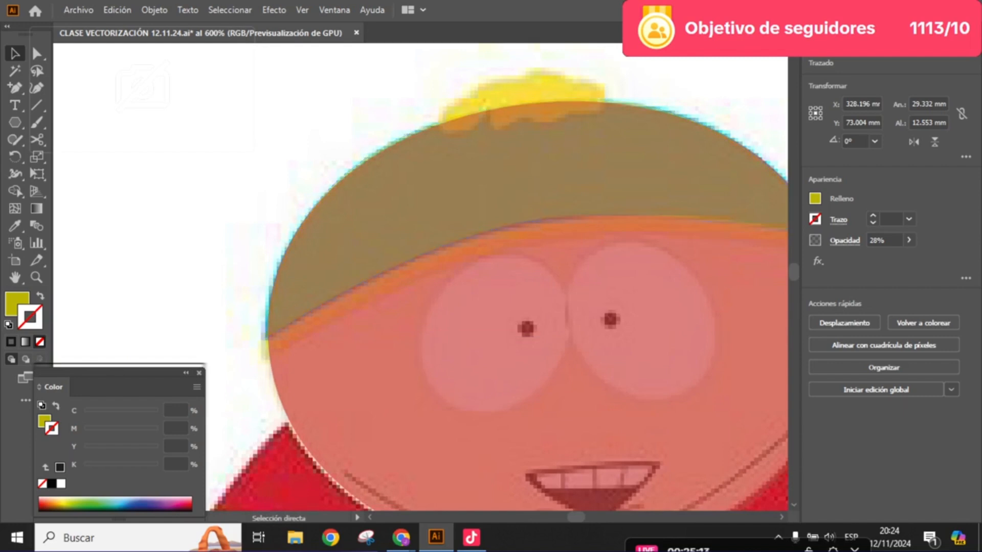
pyautogui.hotkey('ctrl', 'shift', 'a')
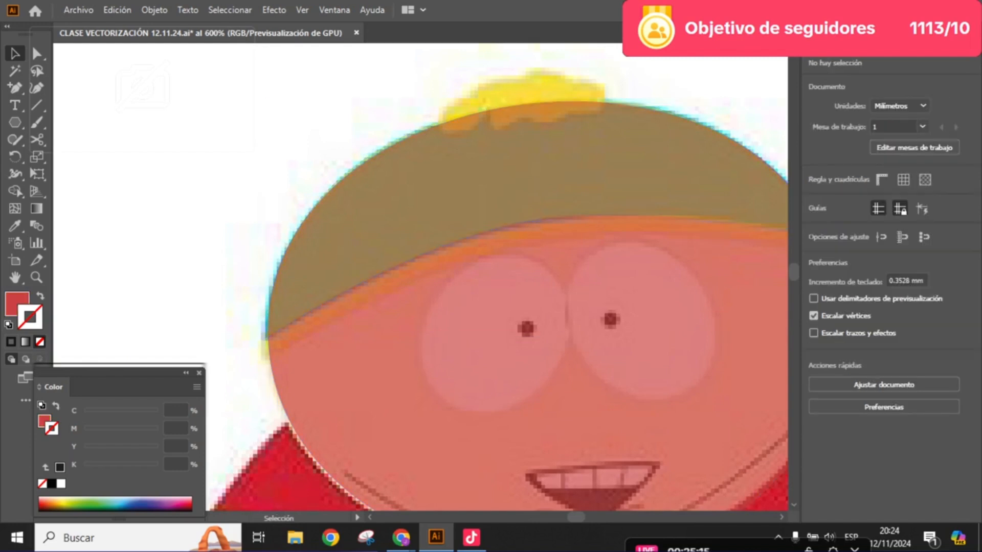
# - Examine the hat's band on the traced head and compare it with the larger Cartman picture beside the sheet
pyautogui.press('space')
pyautogui.moveTo(512, 307); pyautogui.dragTo(467, 308)
pyautogui.moveTo(202, 353); pyautogui.dragTo(201, 329)
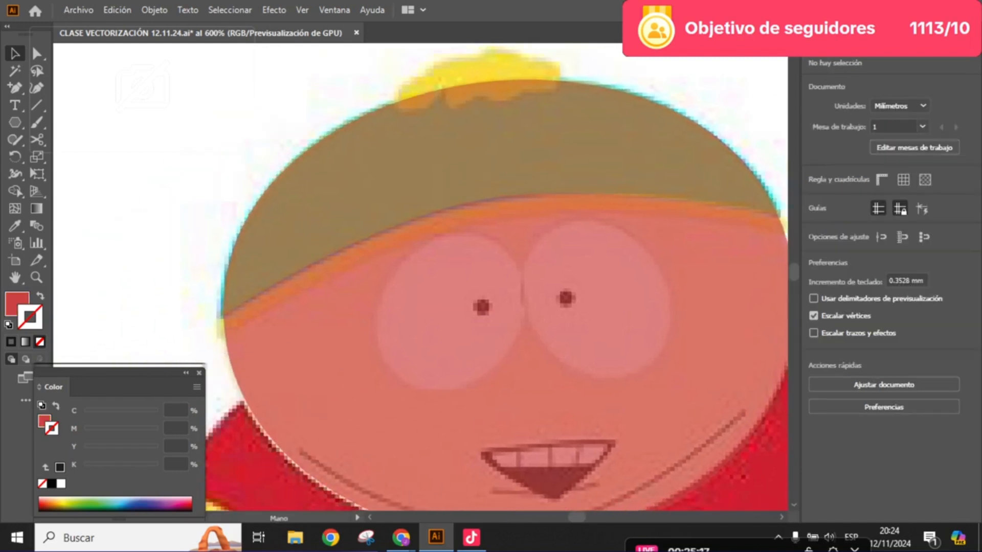
pyautogui.scroll(2, 201, 328)
pyautogui.scroll(-6, 307, 330)
pyautogui.moveTo(307, 329); pyautogui.dragTo(409, 190)
pyautogui.scroll(-2, 437, 258)
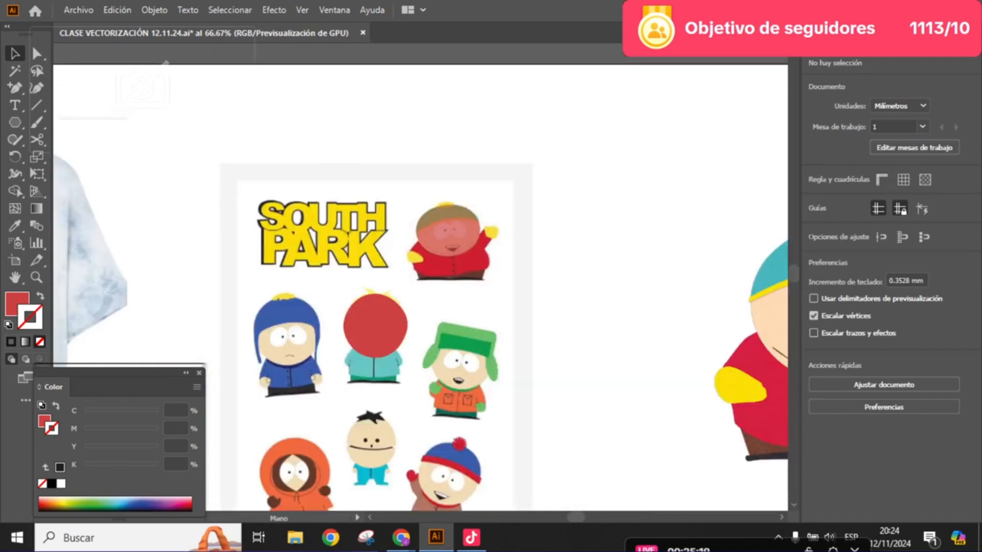
pyautogui.moveTo(437, 258); pyautogui.dragTo(252, 196)
pyautogui.scroll(5, 651, 211)
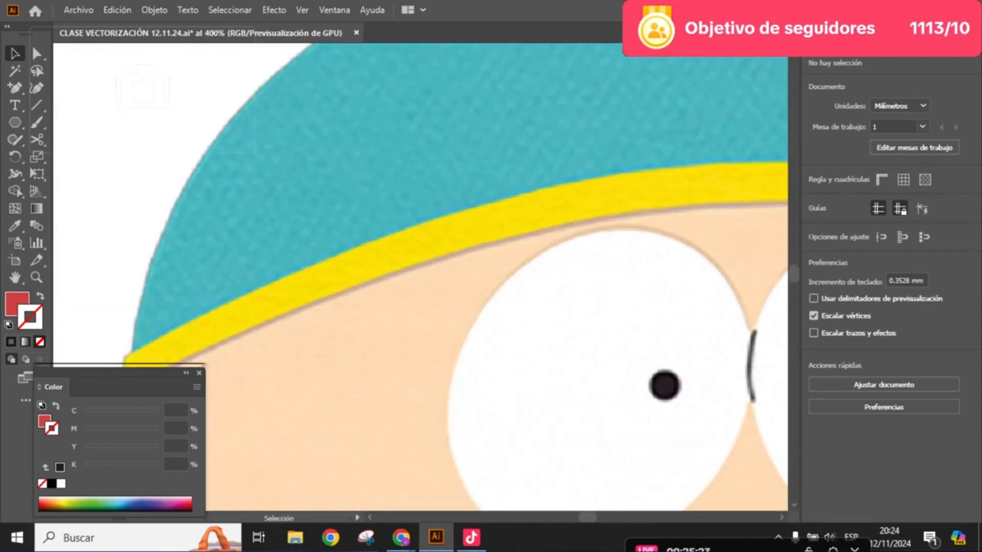
pyautogui.scroll(-4, 510, 225)
pyautogui.moveTo(409, 238); pyautogui.dragTo(772, 211)
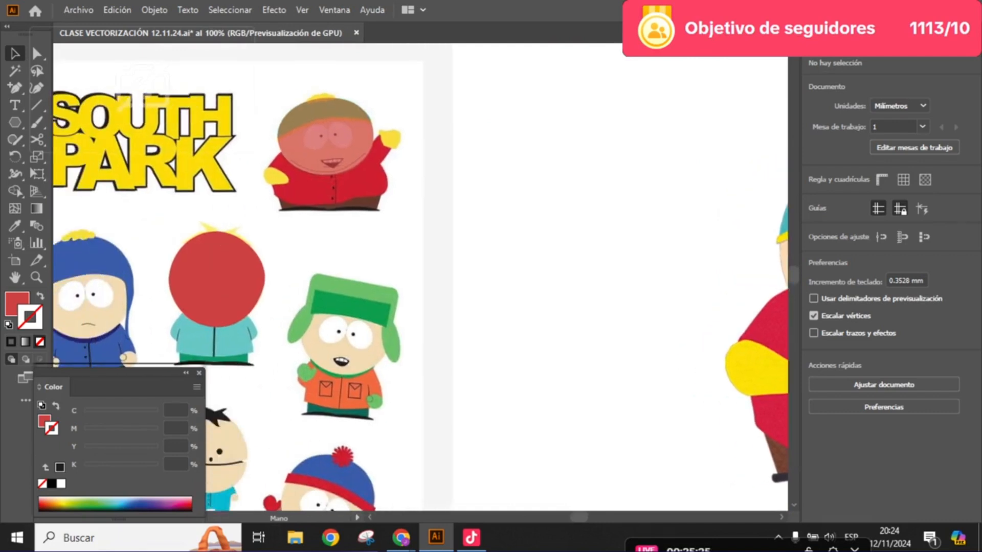
pyautogui.scroll(4, 293, 92)
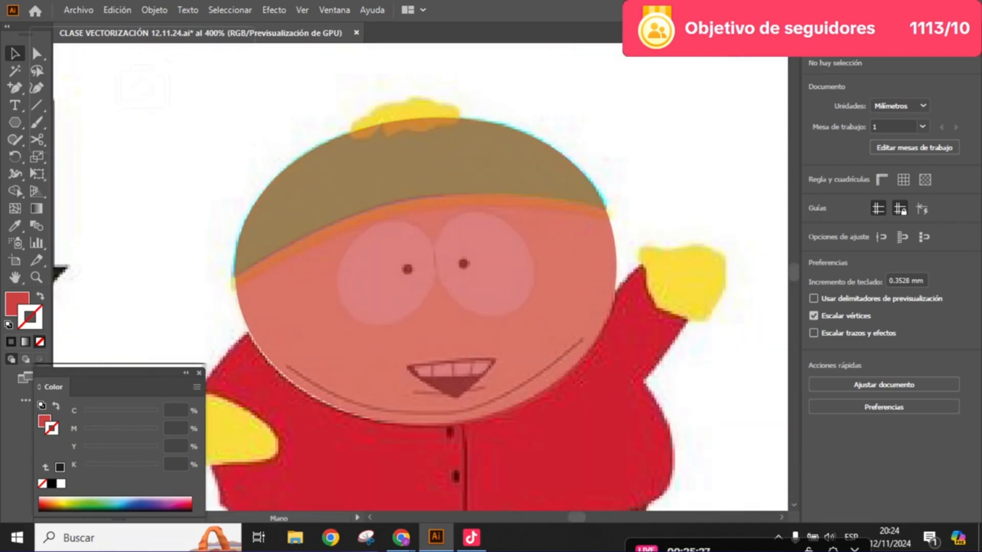
pyautogui.moveTo(424, 255); pyautogui.dragTo(429, 273)
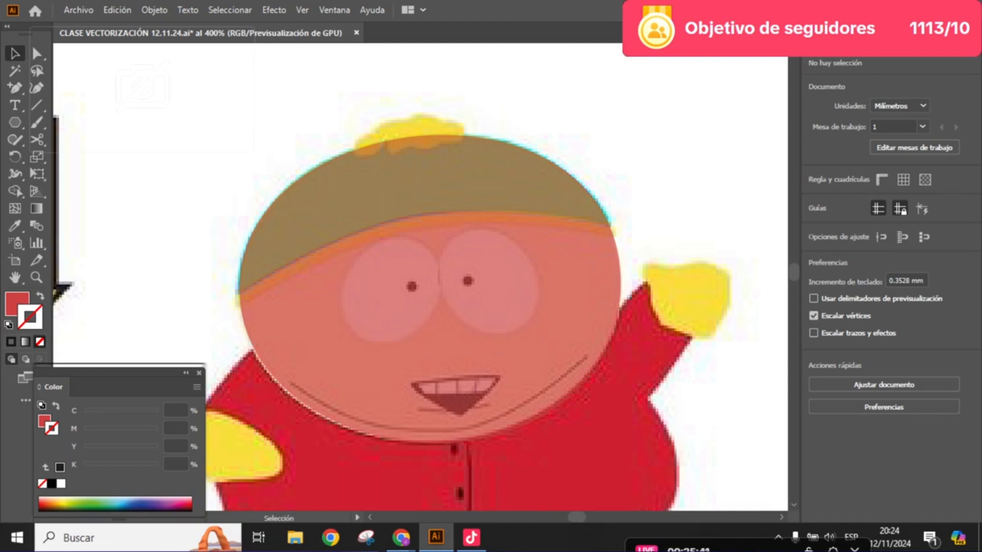
pyautogui.press('space')
pyautogui.moveTo(429, 286); pyautogui.dragTo(477, 282)
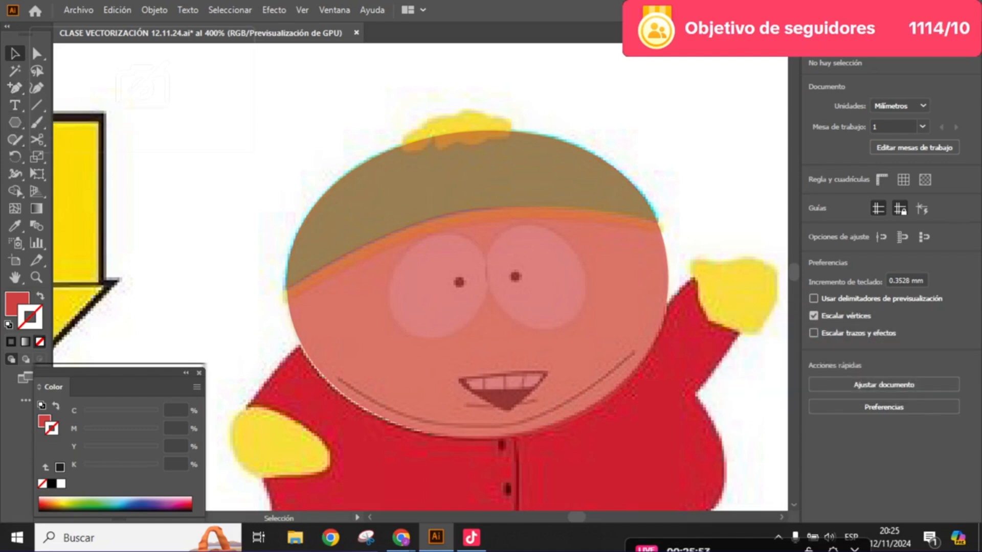
# - Draw a thin horizontal rectangle about 31 mm wide and 1.3 mm high across the face, starting at the hat's lower-left corner
pyautogui.hotkey('ctrl', '+')
pyautogui.hotkey('ctrl', 'a')
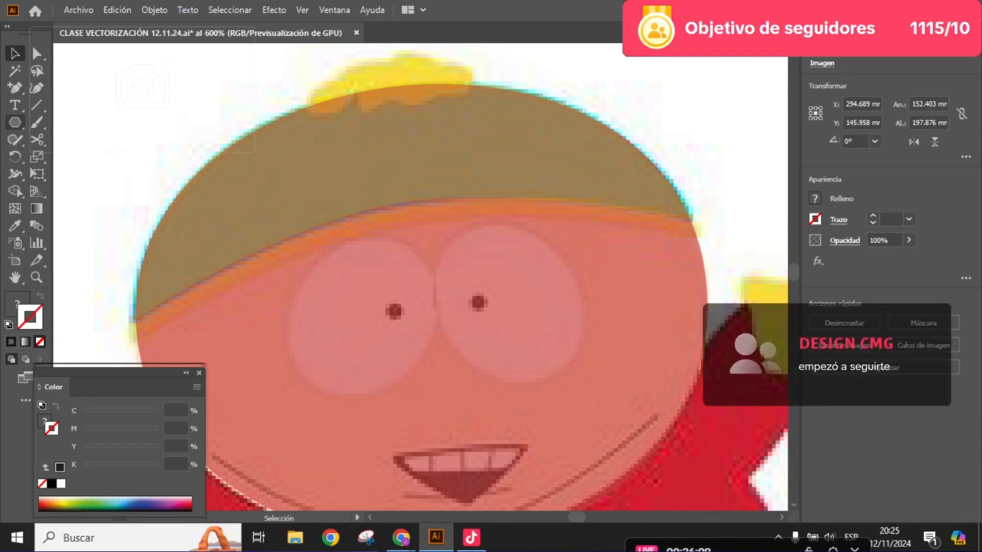
pyautogui.click(15, 122)
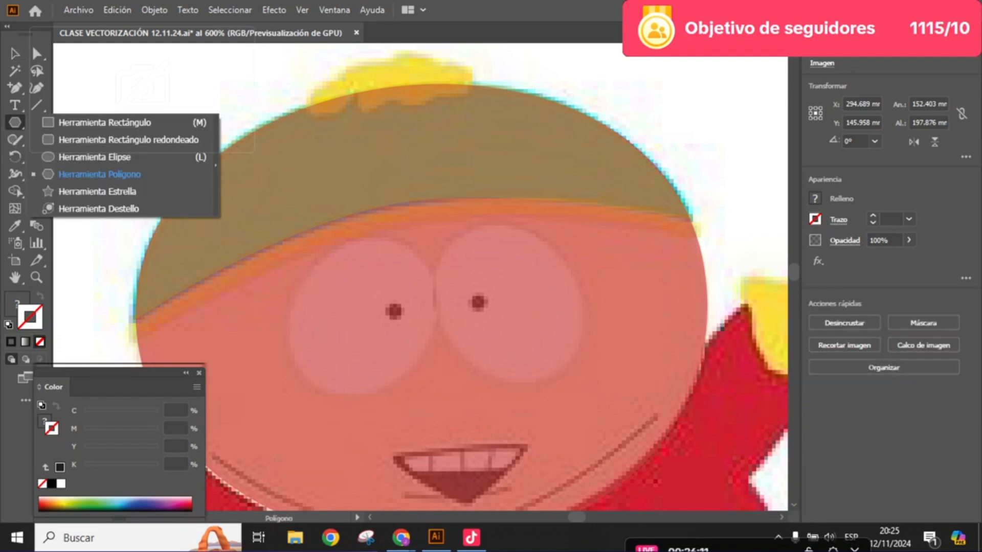
pyautogui.click(104, 123)
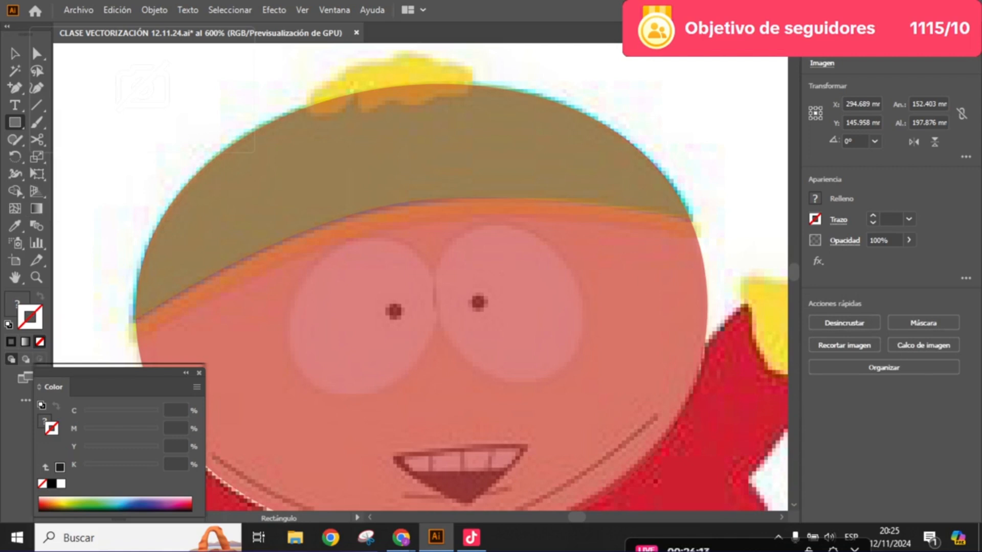
pyautogui.scroll(-1, 457, 278)
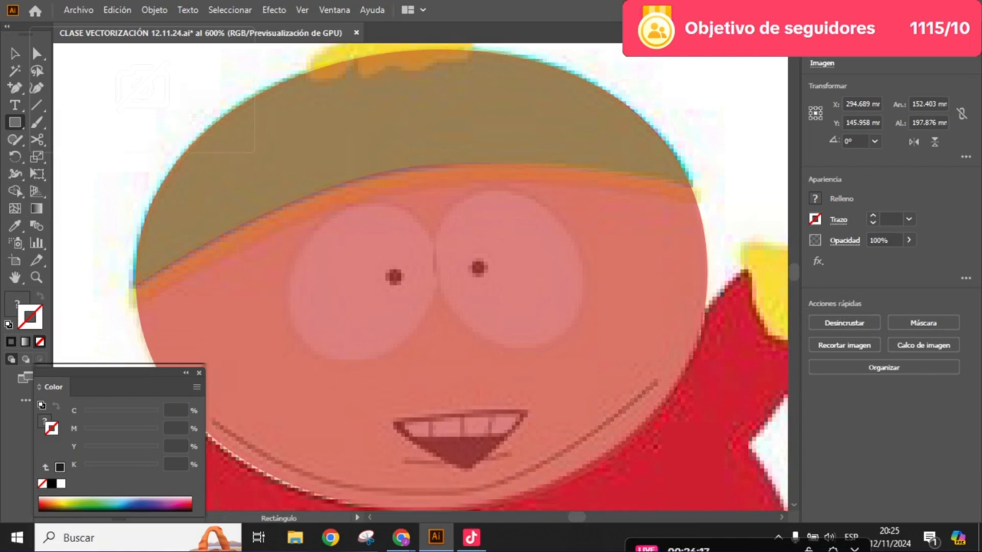
pyautogui.moveTo(132, 279); pyautogui.dragTo(722, 304)
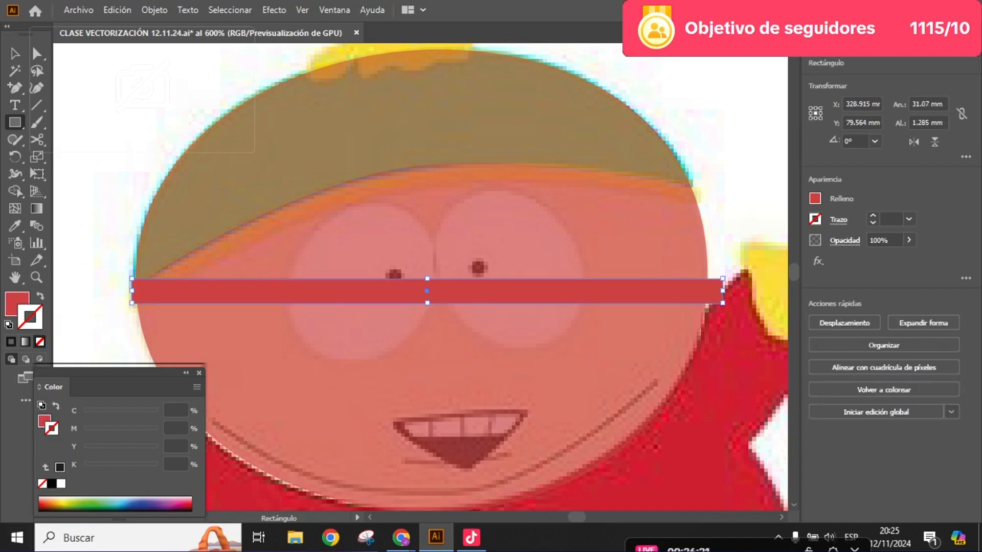
# - Fill the thin rectangle with orange, about C 0, M 74, Y 86, K 0
pyautogui.doubleClick(17, 303)
pyautogui.write('CCB242')
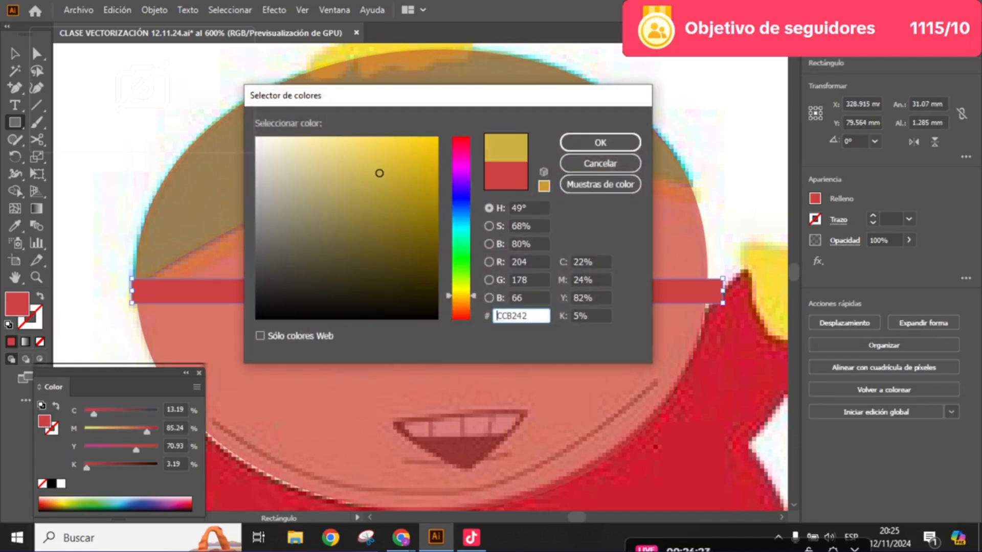
pyautogui.click(461, 312)
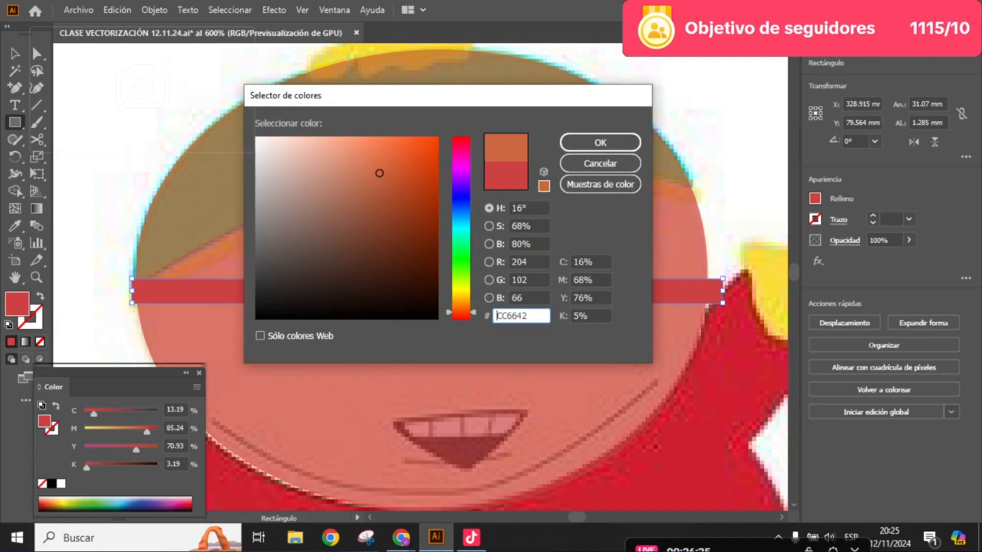
pyautogui.click(406, 150)
pyautogui.press('Return')
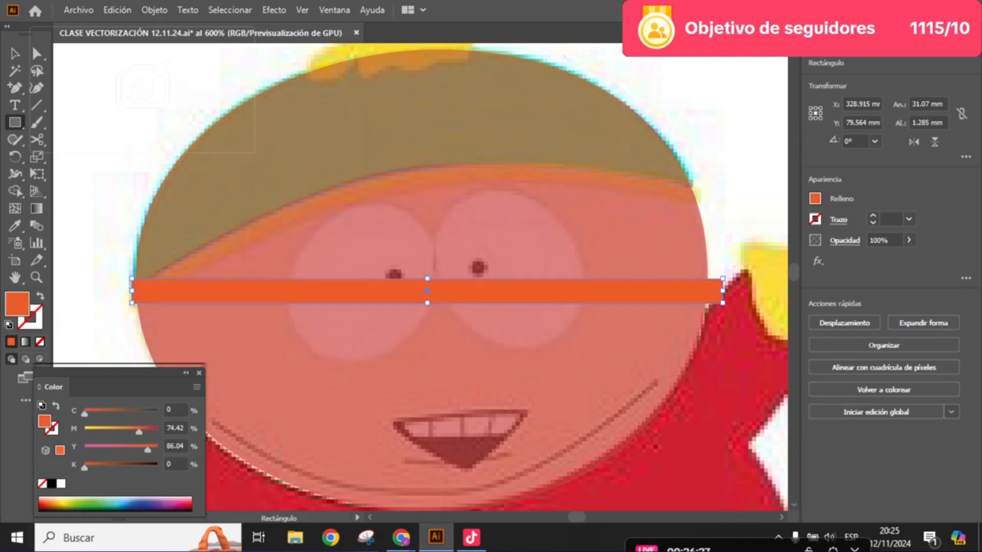
# - Fill the thin rectangle with near-black, about C 73, M 65, Y 60, K 78, and return to the Selection tool
pyautogui.doubleClick(17, 303)
pyautogui.moveTo(293, 294); pyautogui.dragTo(267, 295)
pyautogui.press('Return')
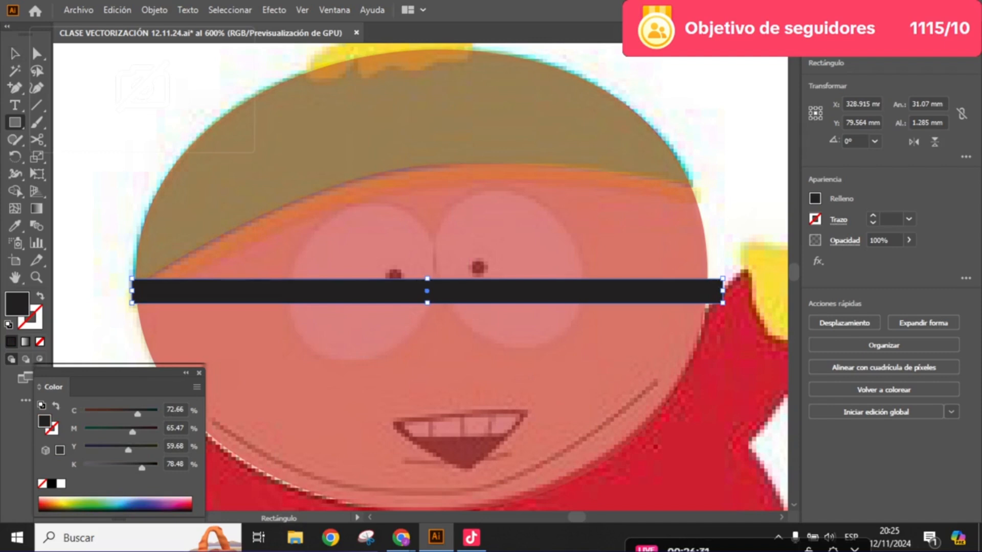
pyautogui.press('v')
pyautogui.moveTo(427, 291); pyautogui.dragTo(461, 290)
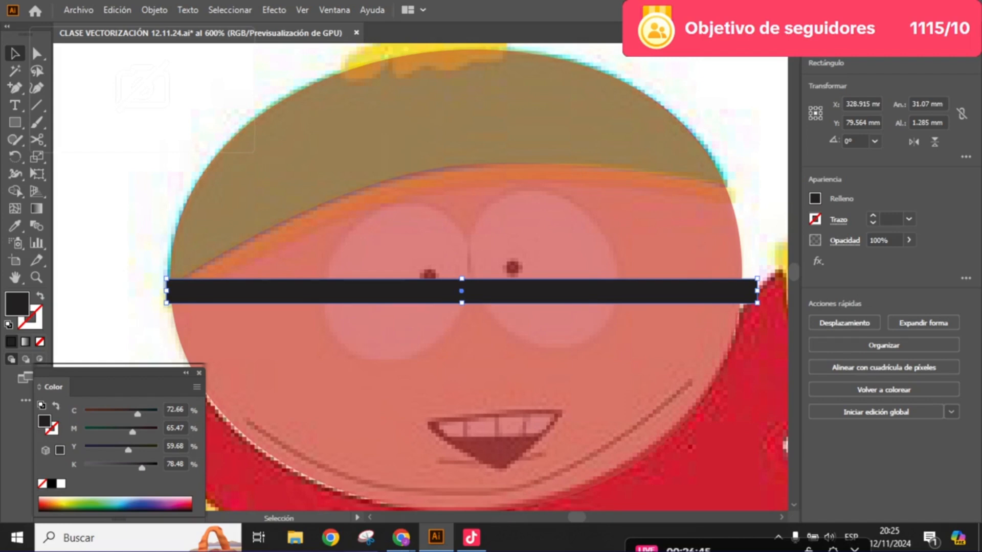
# - Move the near-black strip up across the hat's lower edge and rotate it by about 6.5°
pyautogui.click(757, 358)
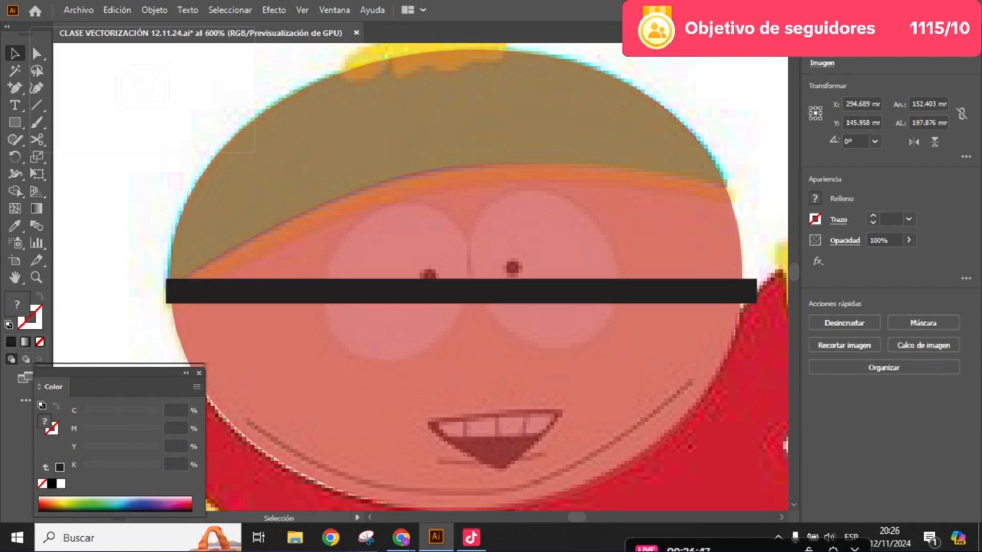
pyautogui.click(462, 291)
pyautogui.moveTo(462, 291); pyautogui.dragTo(427, 229)
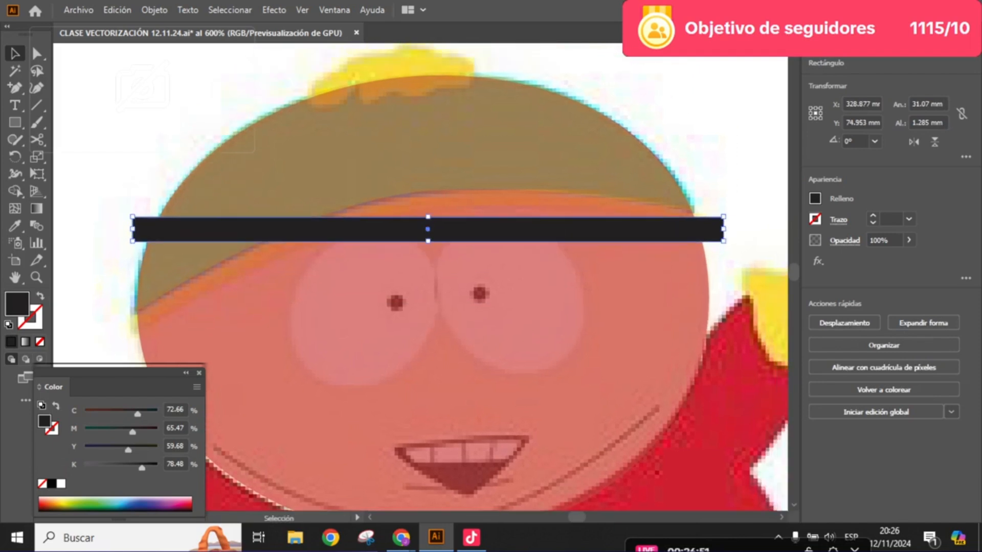
pyautogui.moveTo(729, 220); pyautogui.dragTo(725, 185)
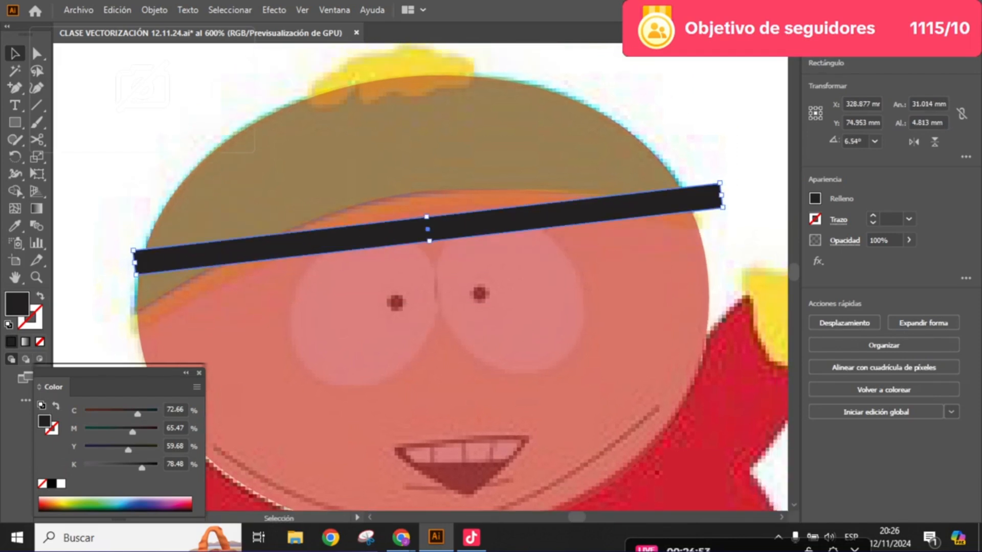
# - Set the strip's opacity to 51% and move it slightly up and to the left over the hat's lower edge
pyautogui.click(908, 240)
pyautogui.moveTo(905, 257); pyautogui.dragTo(879, 257)
pyautogui.click(709, 197)
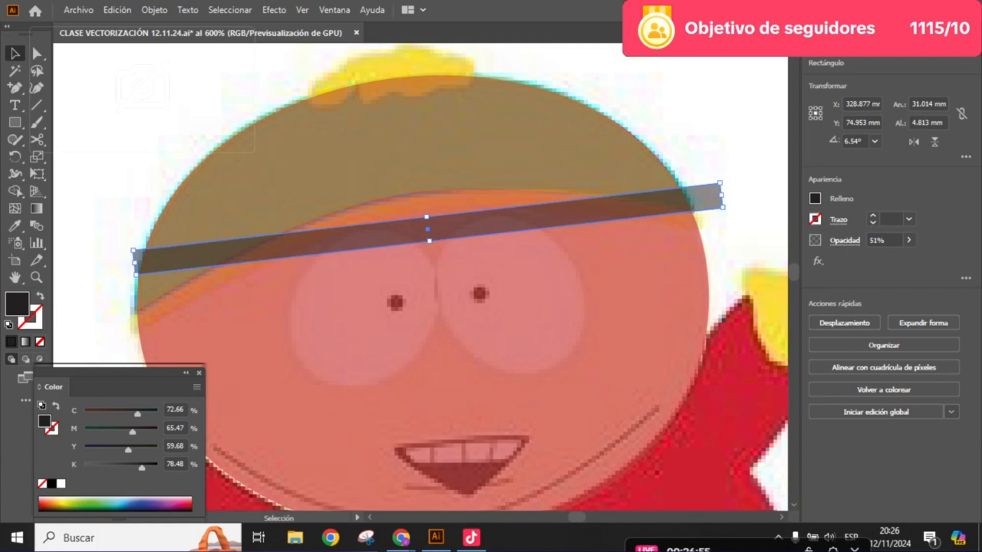
pyautogui.click(708, 176)
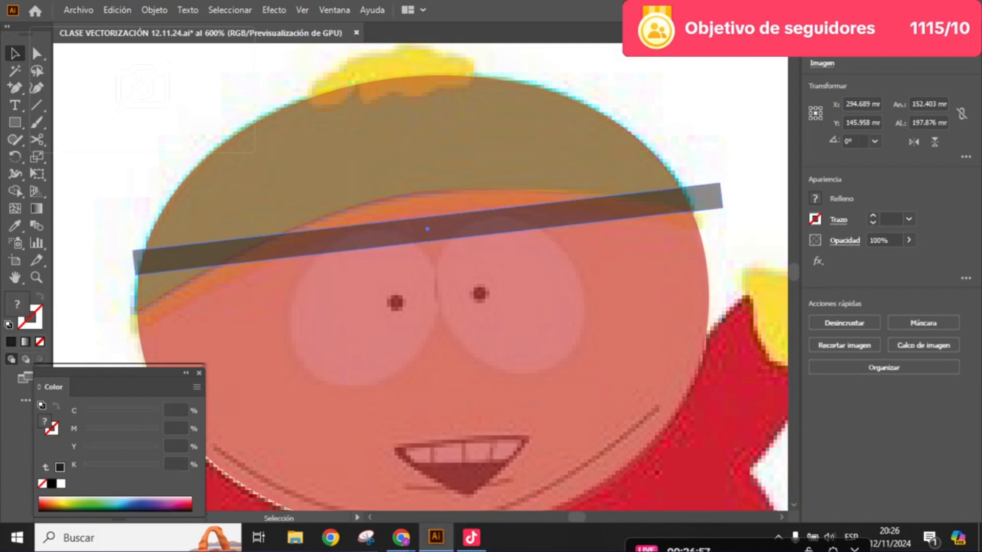
pyautogui.moveTo(703, 197); pyautogui.dragTo(733, 147)
pyautogui.press('space')
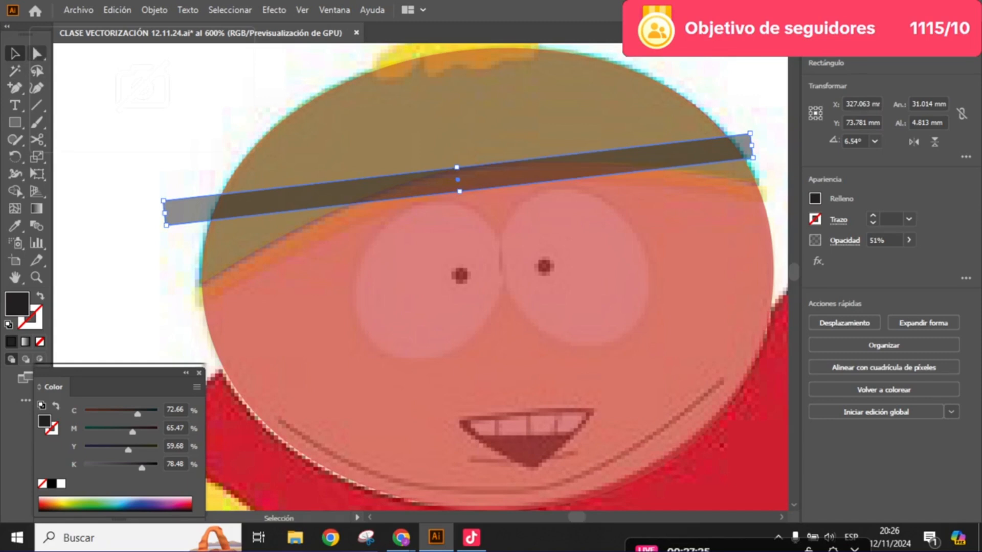
# - Reposition the strip's four corner points so its short ends match the hatband's ends on both sides of the head
pyautogui.press('a')
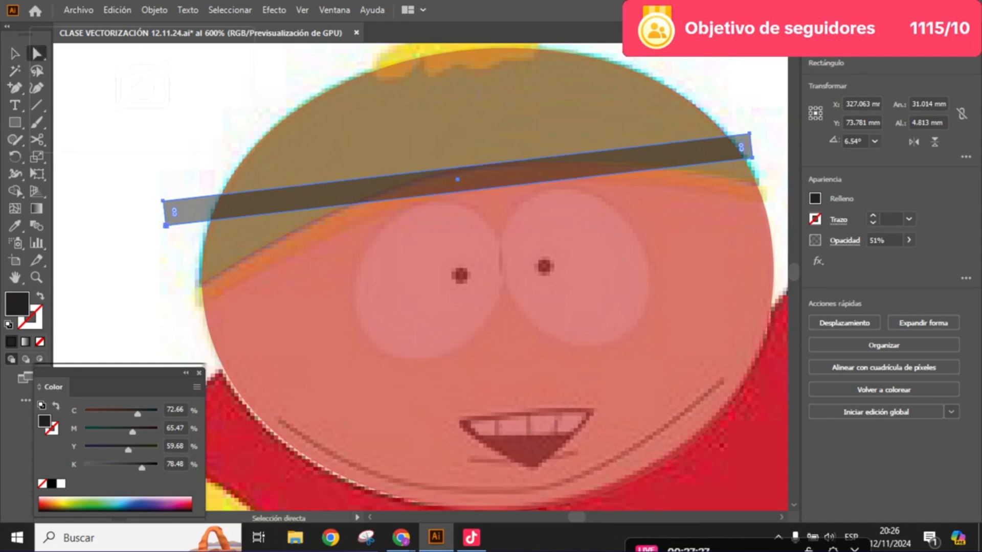
pyautogui.click(165, 226)
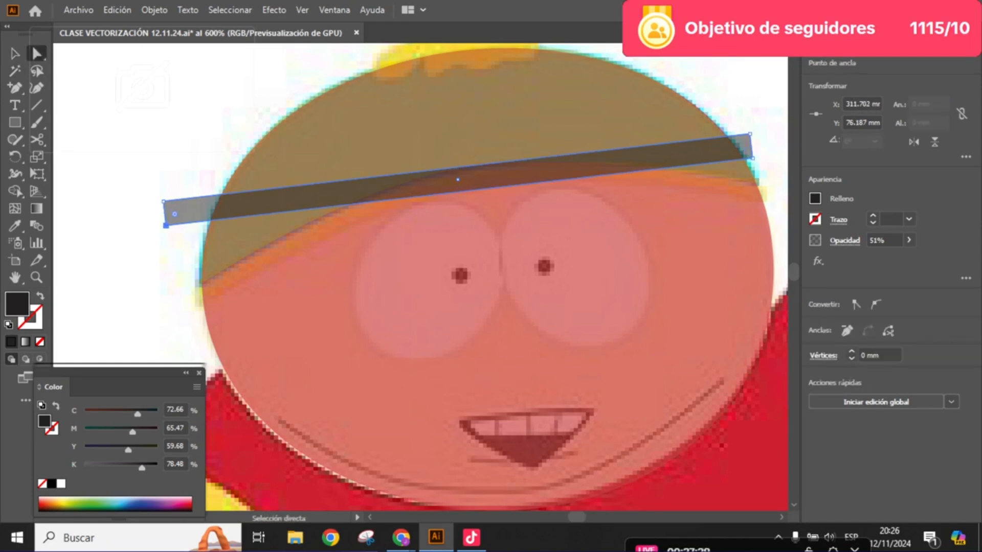
pyautogui.moveTo(166, 226); pyautogui.dragTo(198, 302)
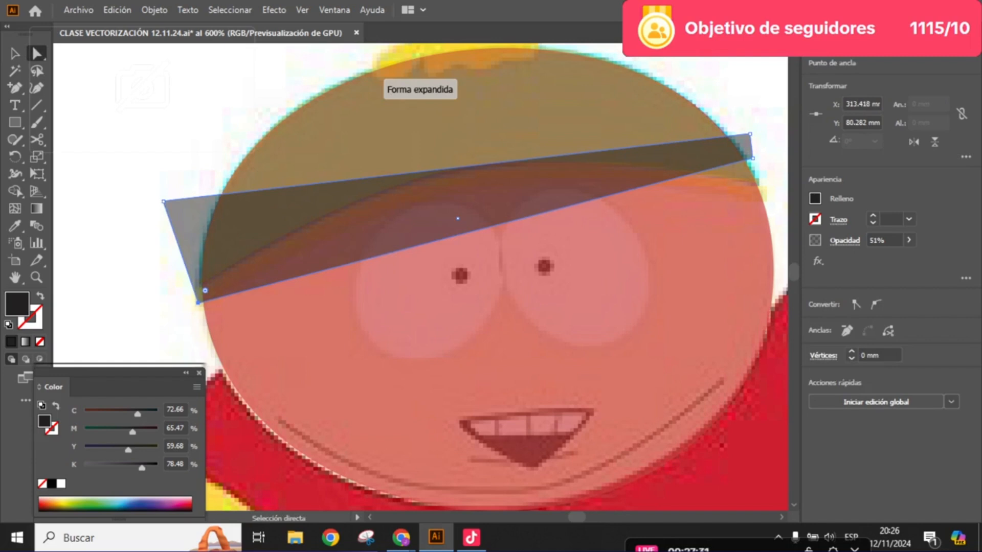
pyautogui.moveTo(164, 201); pyautogui.dragTo(196, 282)
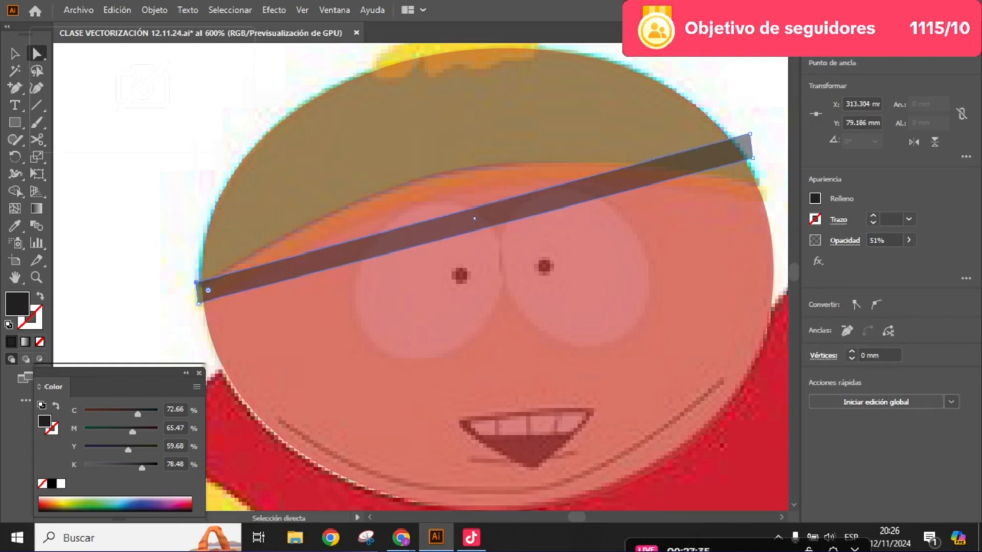
pyautogui.moveTo(751, 158); pyautogui.dragTo(765, 199)
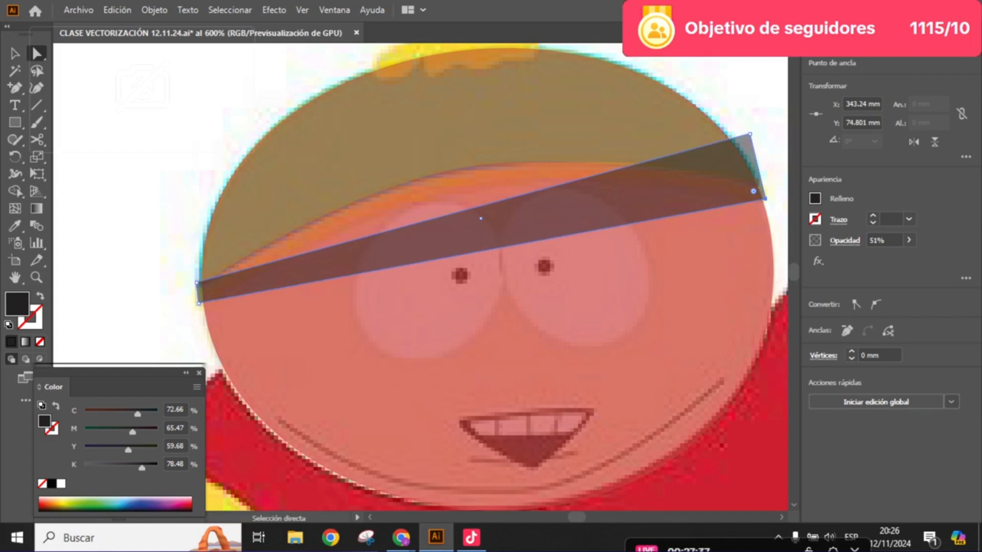
pyautogui.moveTo(749, 133); pyautogui.dragTo(759, 177)
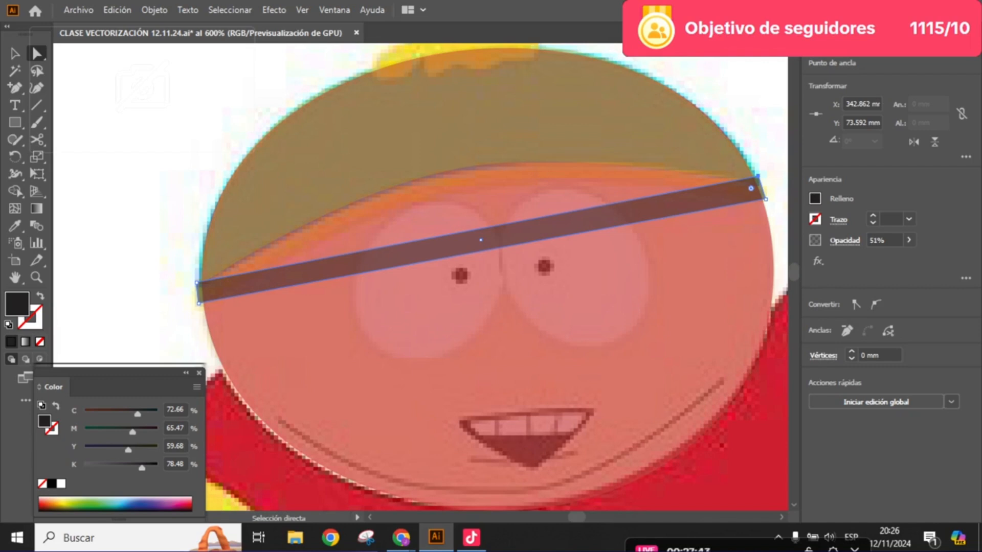
# - Add an anchor point midway along the strip's upper edge and raise it to the hat's lower edge
pyautogui.scroll(2, 507, 236)
pyautogui.moveTo(508, 236); pyautogui.dragTo(553, 233)
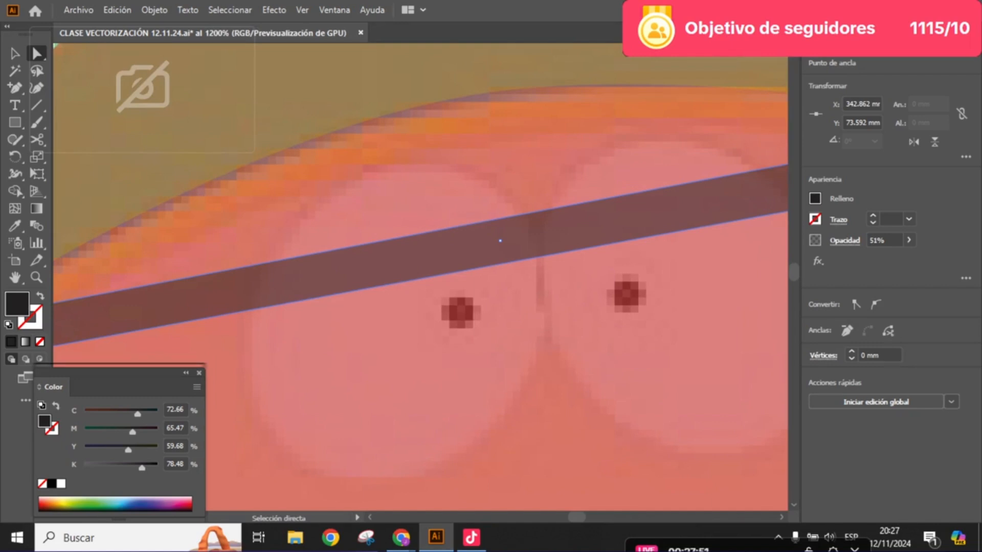
pyautogui.press('+')
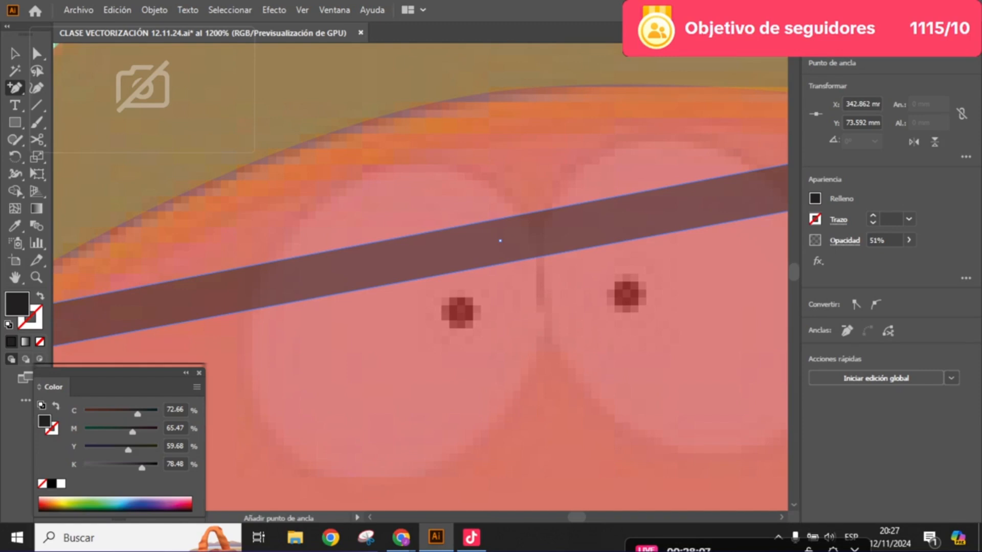
pyautogui.click(500, 240)
pyautogui.press('Return')
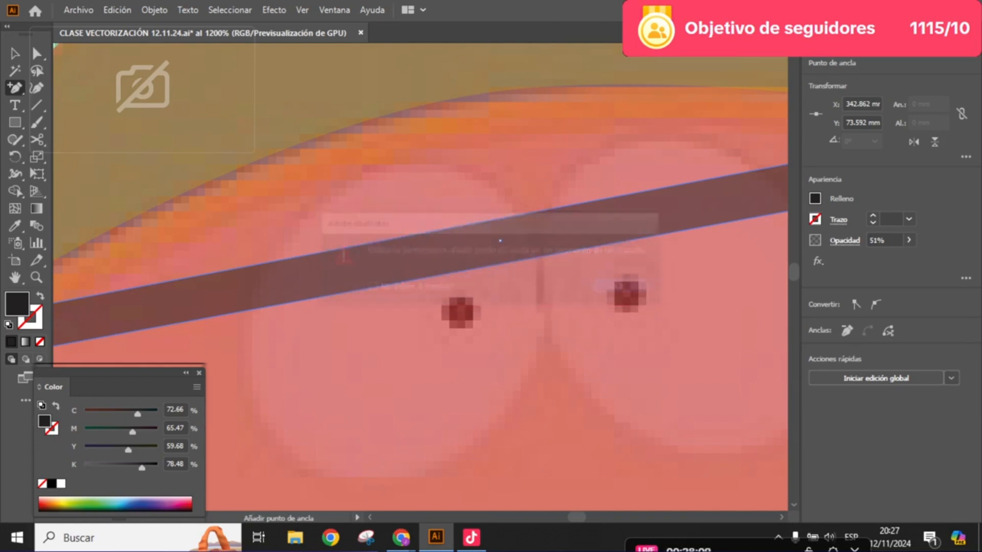
pyautogui.scroll(3, 492, 237)
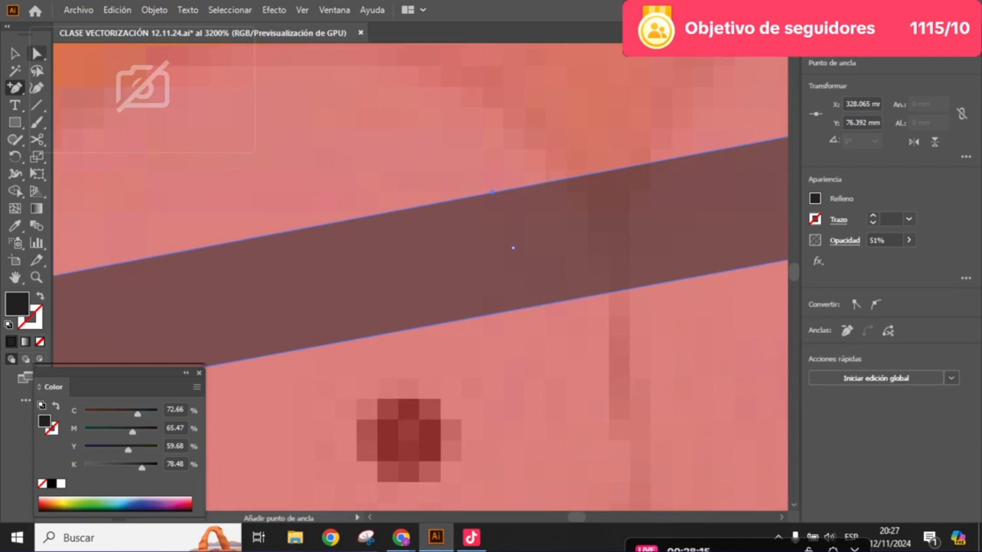
pyautogui.click(37, 53)
pyautogui.scroll(-2, 434, 251)
pyautogui.moveTo(433, 251); pyautogui.dragTo(502, 225)
pyautogui.scroll(-2, 503, 307)
# - Add an anchor point midway along the strip's lower edge and raise it to just below the upper middle point
pyautogui.press('+')
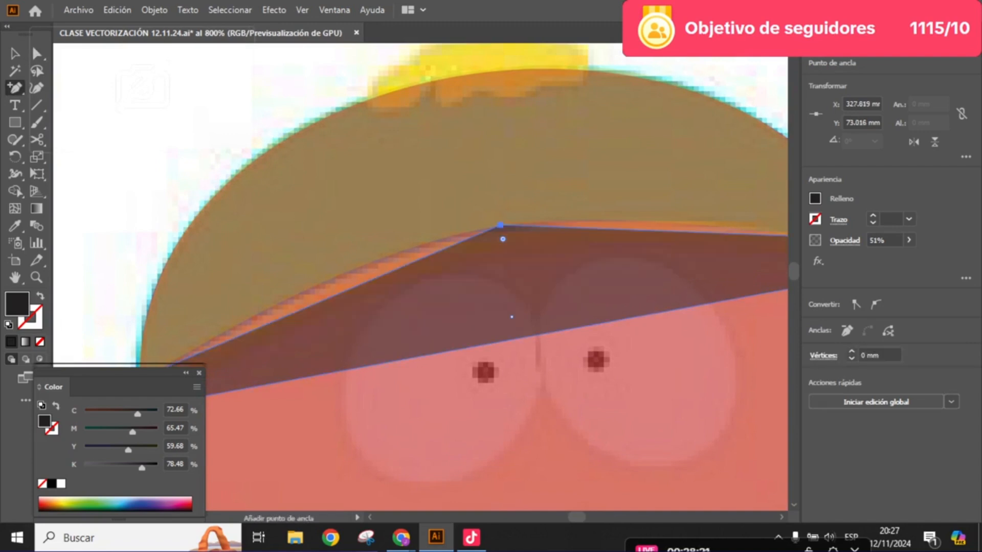
pyautogui.click(521, 339)
pyautogui.press('Return')
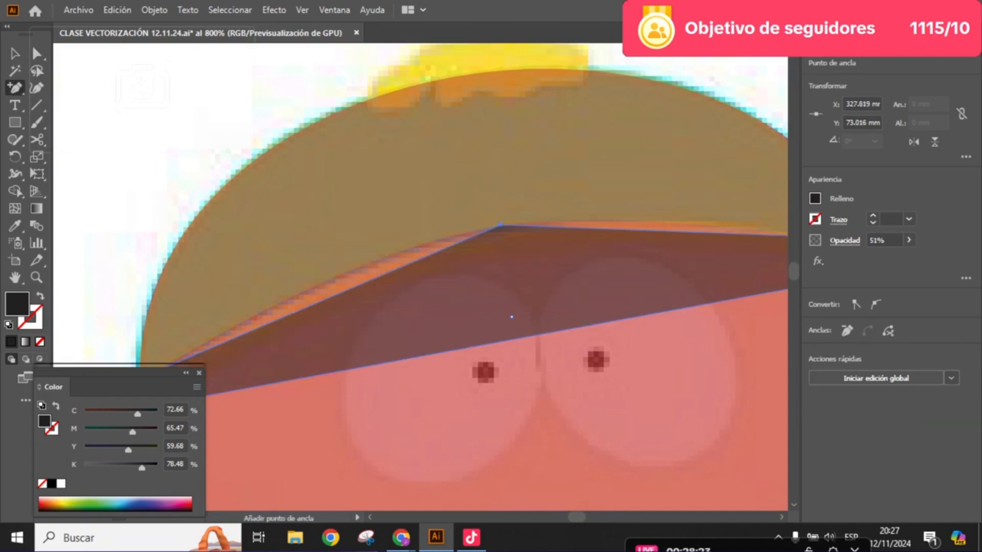
pyautogui.click(521, 337)
pyautogui.press('a')
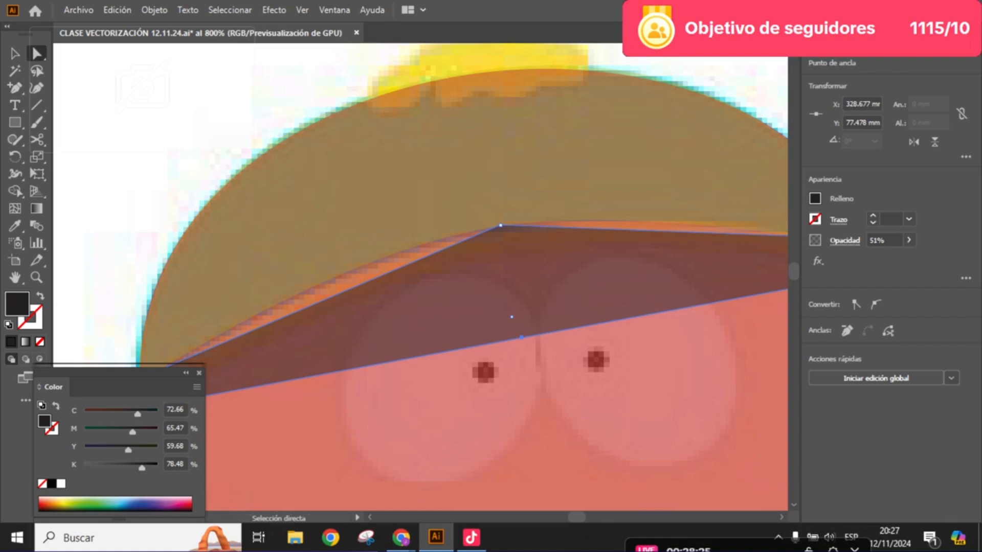
pyautogui.moveTo(521, 337); pyautogui.dragTo(509, 256)
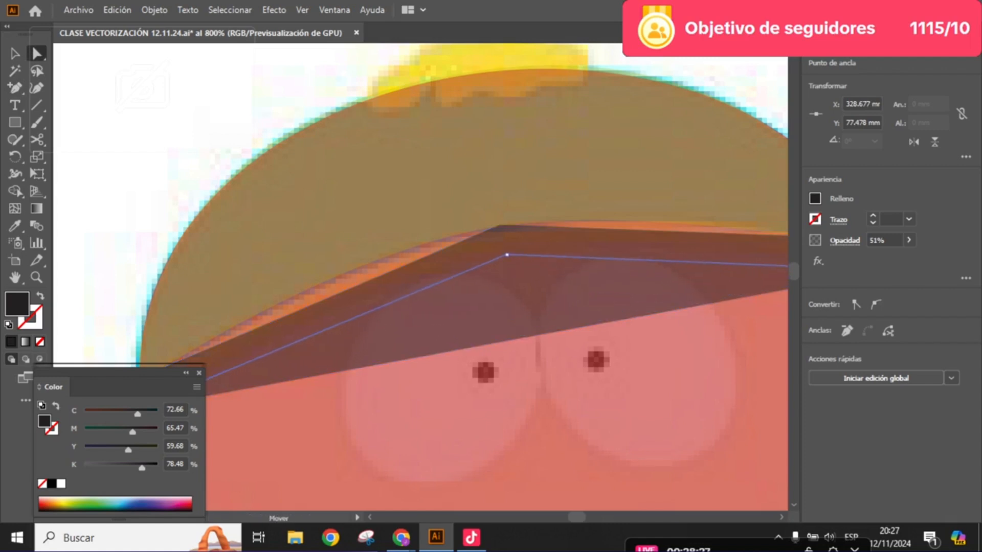
pyautogui.hotkey('ctrl', '-')
pyautogui.hotkey('ctrl', '-')
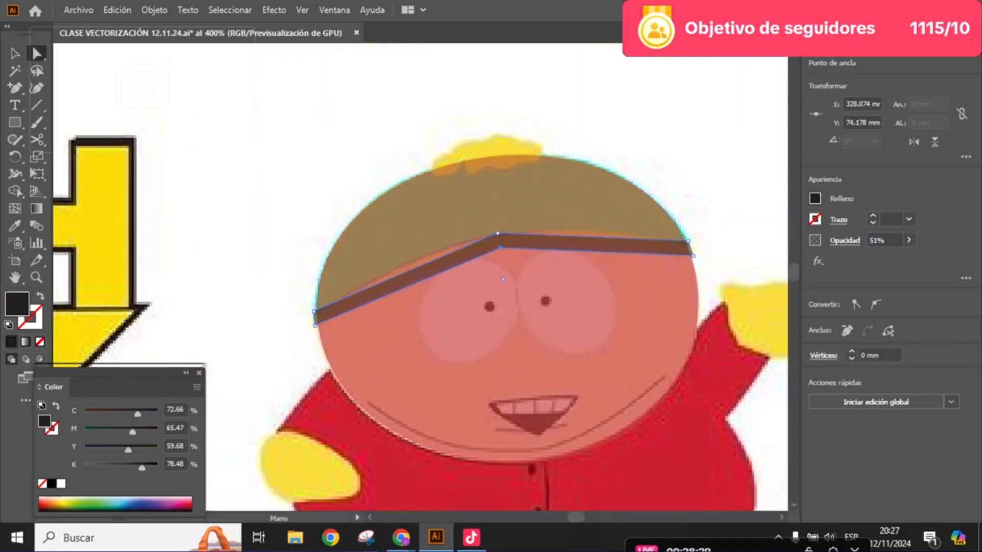
# - Convert the upper middle anchor to smooth and extend its handles so the band's top edge follows the hat's curve
pyautogui.hotkey('ctrl', '+')
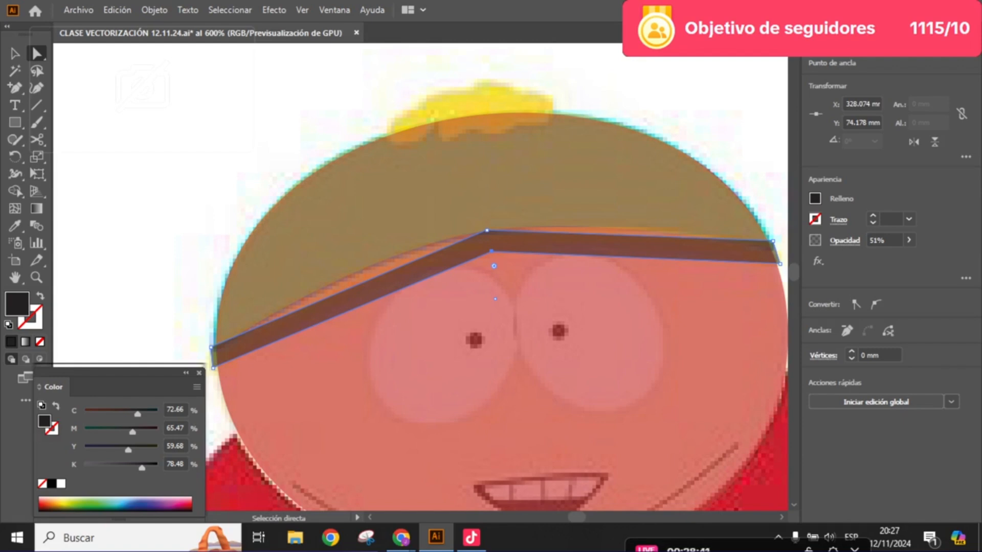
pyautogui.click(486, 230)
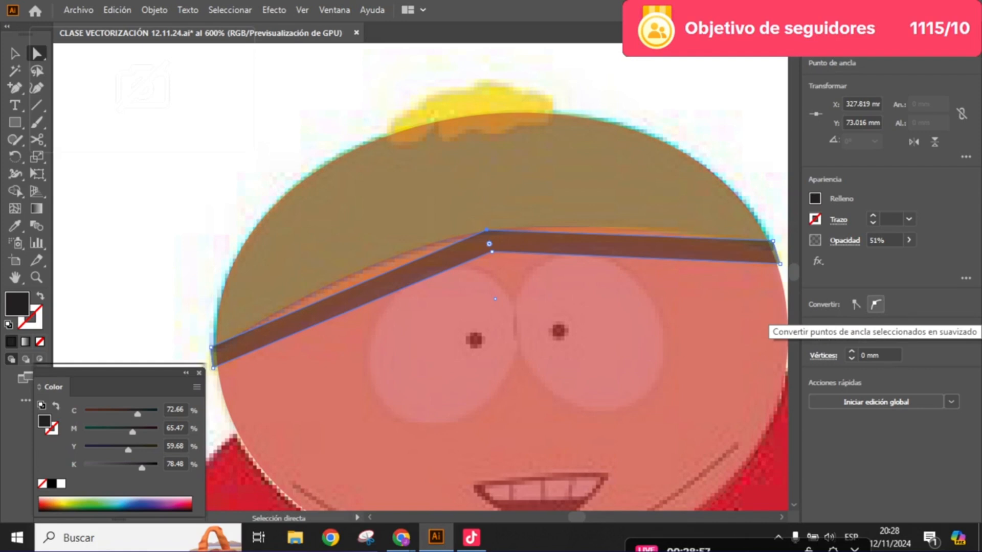
pyautogui.click(876, 304)
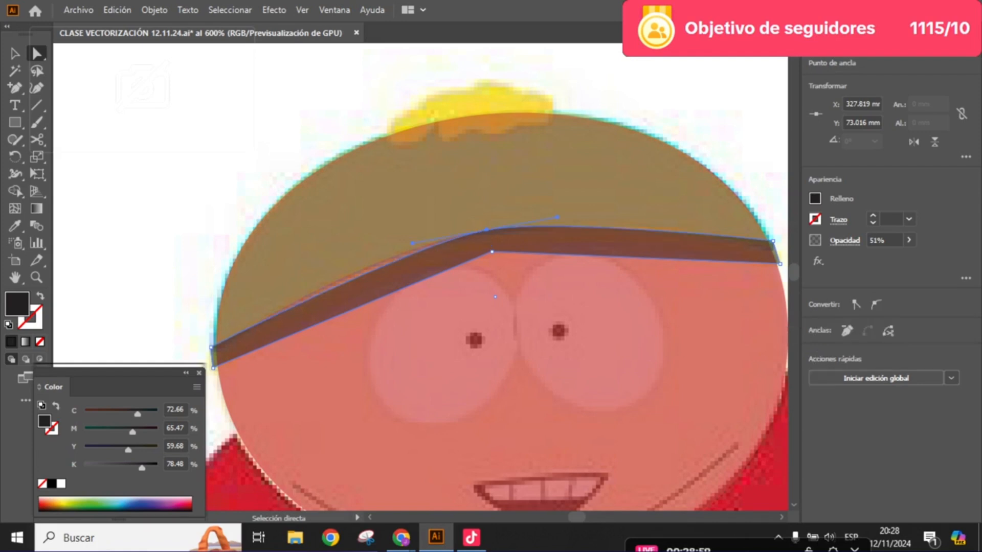
pyautogui.scroll(2, 545, 233)
pyautogui.scroll(-1, 545, 233)
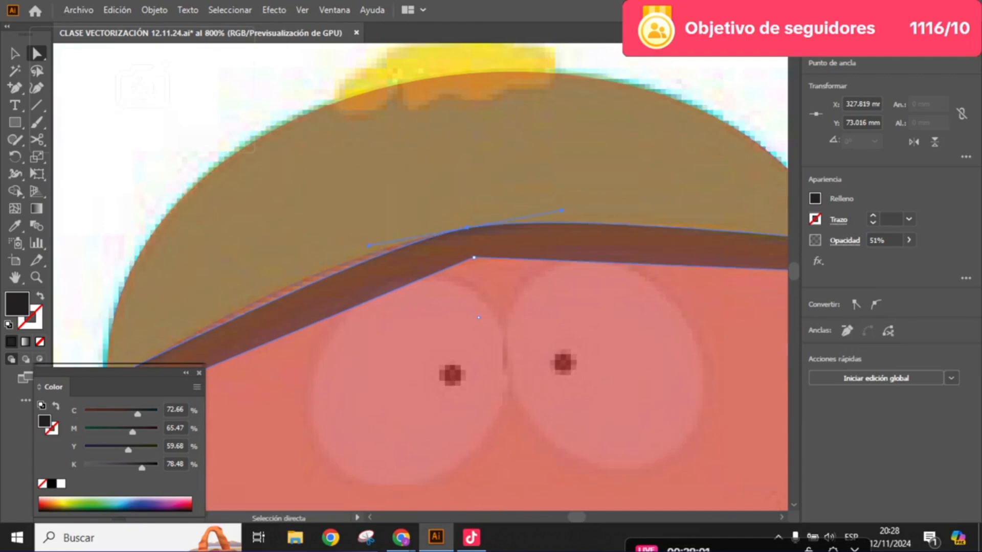
pyautogui.moveTo(561, 210); pyautogui.dragTo(717, 175)
pyautogui.moveTo(480, 220); pyautogui.dragTo(410, 235)
# - Convert the lower middle anchor to smooth and adjust its handles so the band's bottom edge runs parallel to the top one
pyautogui.moveTo(586, 232); pyautogui.dragTo(498, 248)
pyautogui.click(498, 248)
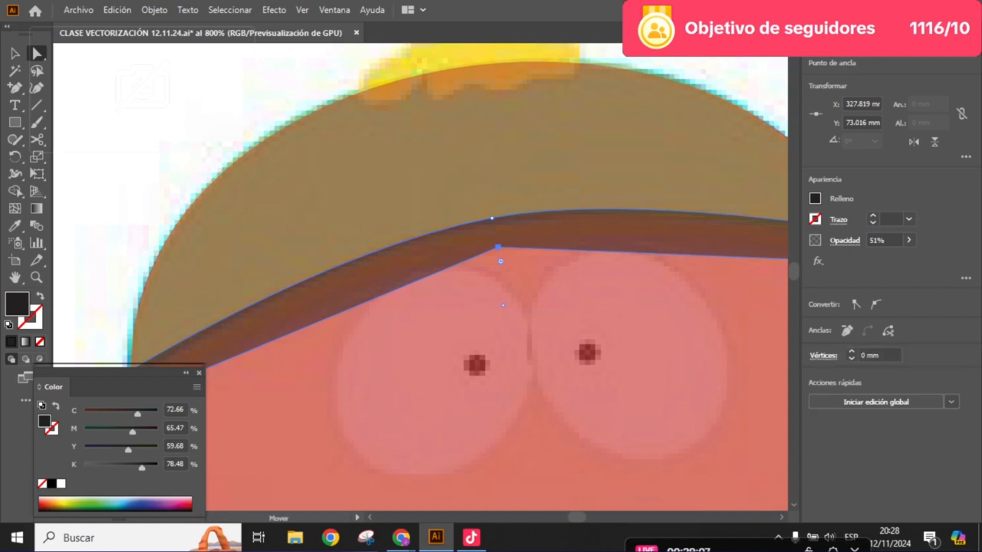
pyautogui.click(908, 240)
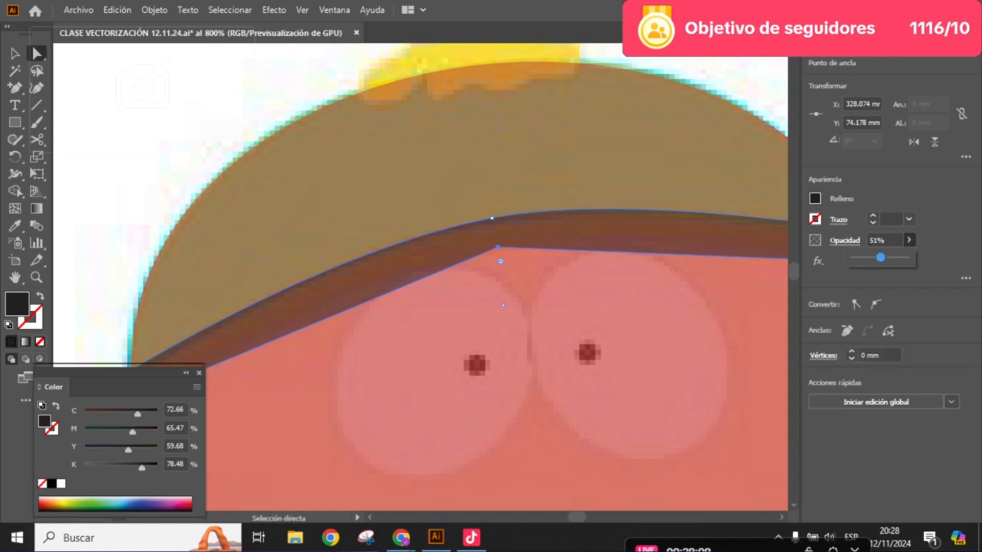
pyautogui.click(876, 305)
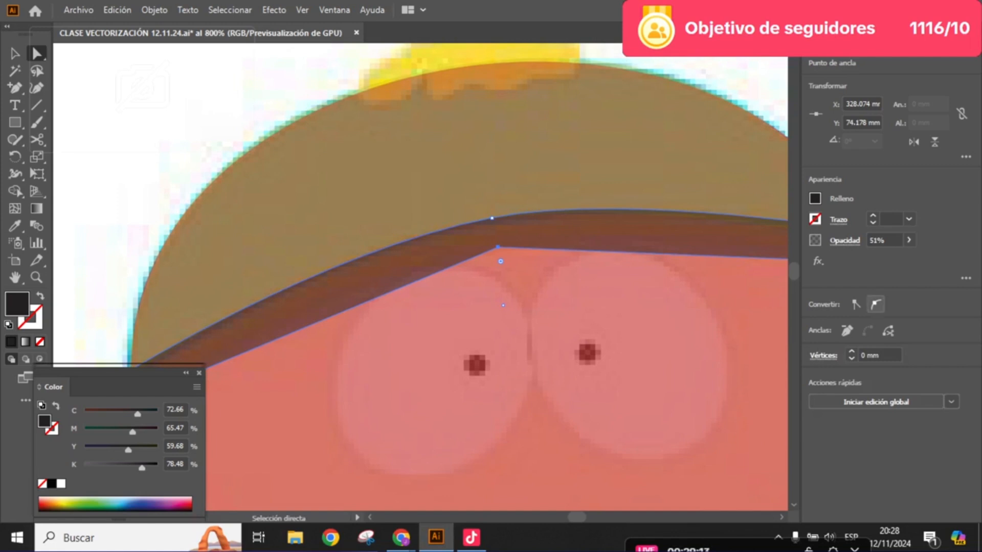
pyautogui.click(876, 304)
pyautogui.scroll(-2, 564, 224)
pyautogui.moveTo(584, 231); pyautogui.dragTo(604, 235)
pyautogui.scroll(1, 570, 241)
pyautogui.hotkey('ctrl', 'z')
pyautogui.click(491, 245)
pyautogui.moveTo(416, 254); pyautogui.dragTo(302, 280)
pyautogui.click(655, 141)
# - Lock the South Park sheet image so that only the traced shapes can be selected
pyautogui.scroll(-1, 655, 141)
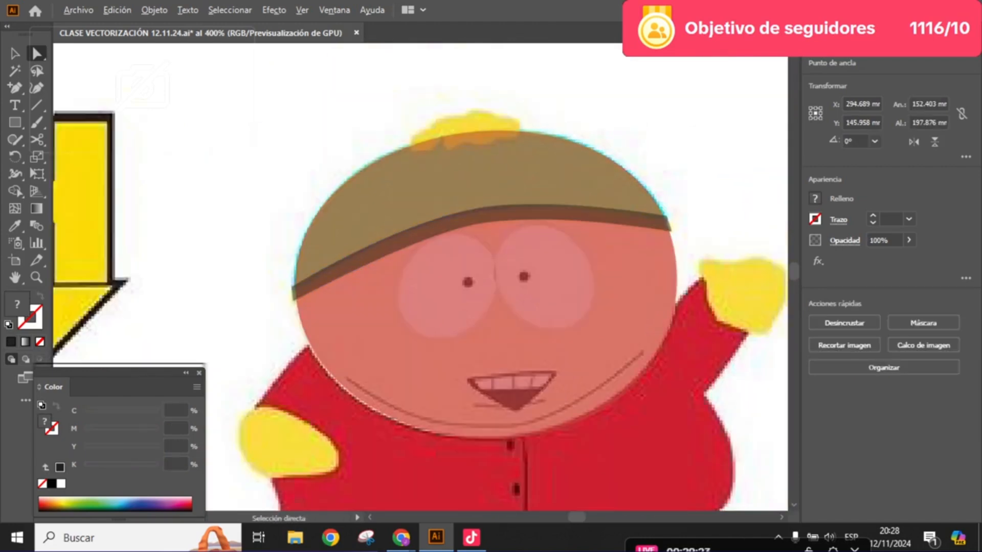
pyautogui.moveTo(655, 140); pyautogui.dragTo(518, 157)
pyautogui.hotkey('ctrl', '1')
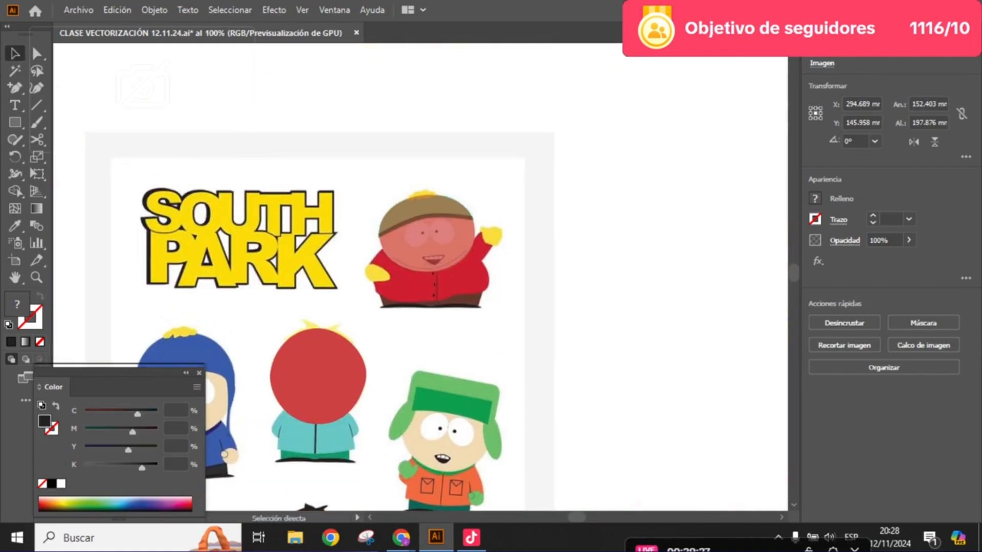
pyautogui.click(425, 217)
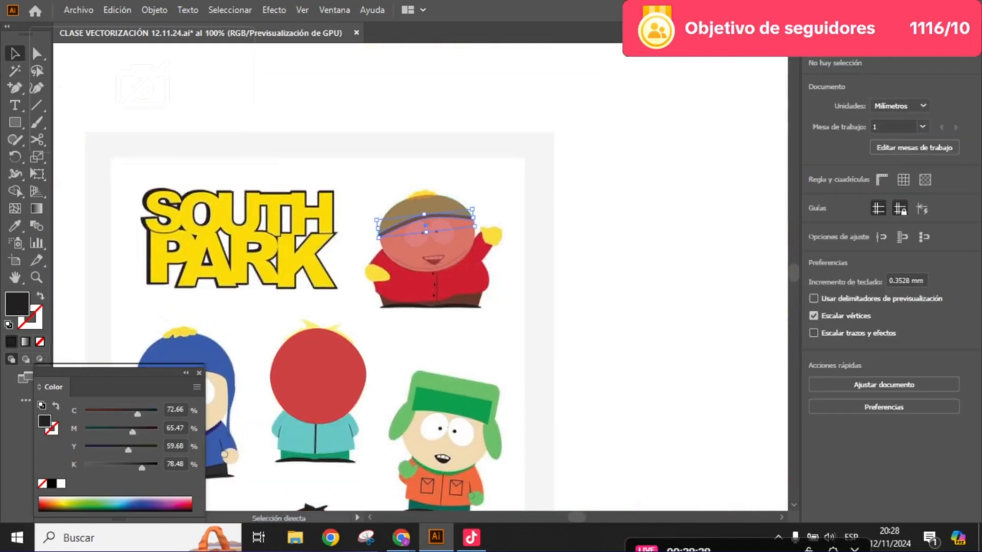
pyautogui.click(154, 10)
pyautogui.click(231, 122)
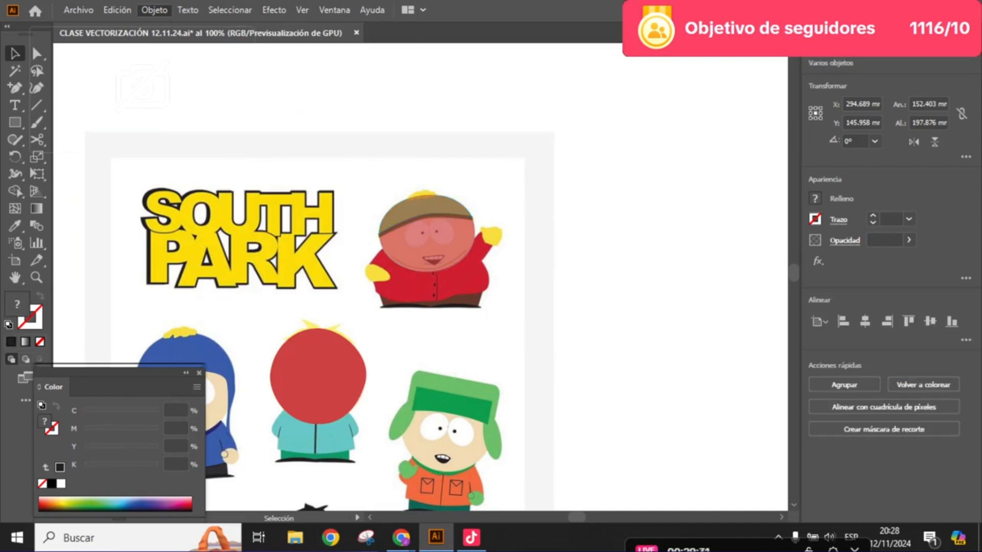
pyautogui.hotkey('ctrl', '2')
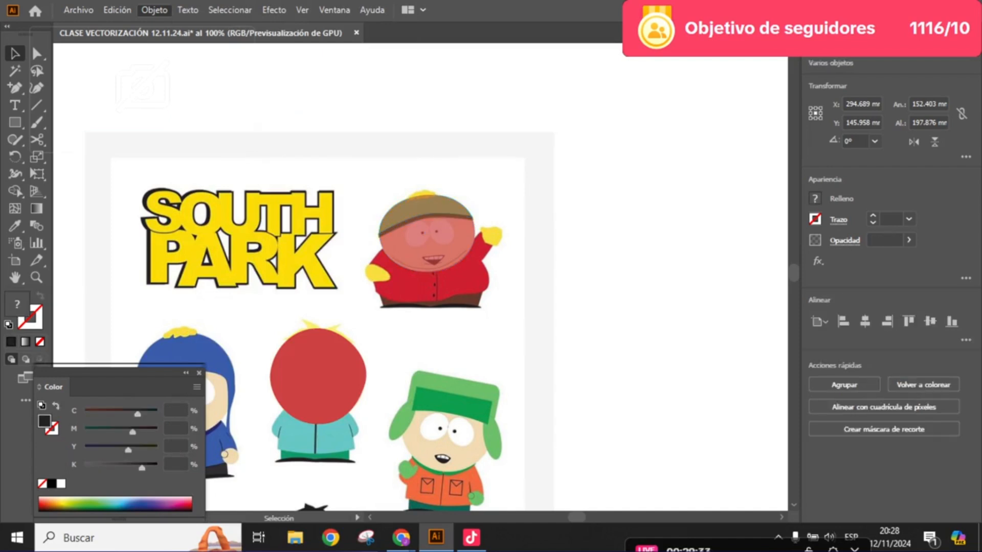
# - Duplicate the traced head, hat and band into the blank area beside the sheet, and lock the larger Cartman picture
pyautogui.moveTo(498, 317); pyautogui.dragTo(392, 177)
pyautogui.moveTo(424, 220); pyautogui.dragTo(413, 237)
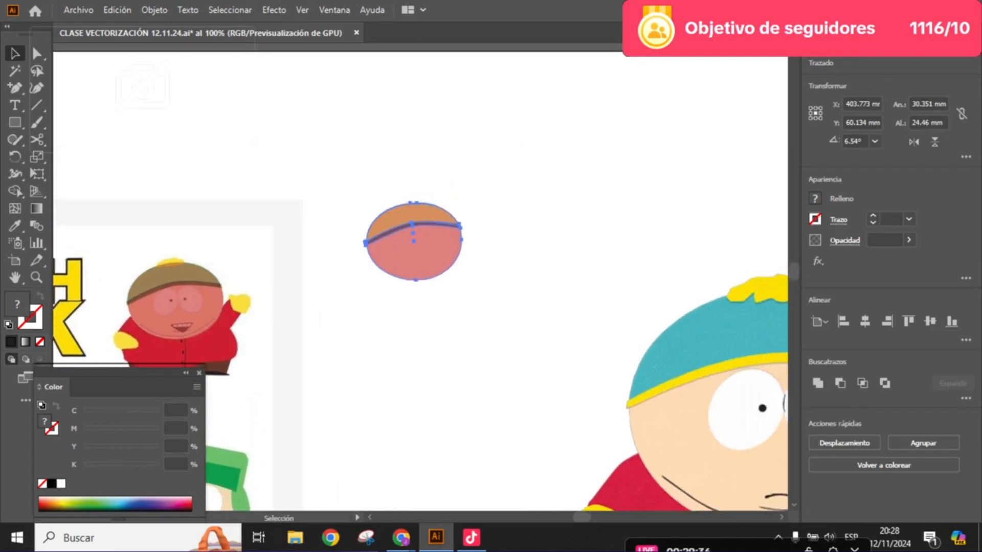
pyautogui.click(476, 235)
pyautogui.scroll(1, 457, 234)
pyautogui.hotkey('ctrl', '2')
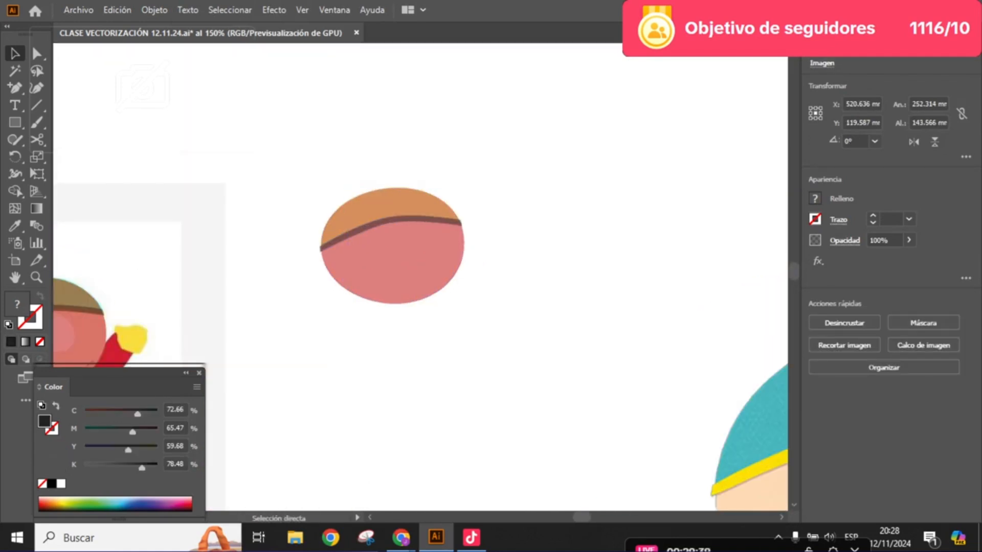
# - Fill the copied head oval with the skin tone sampled from the larger Cartman's face using the Eyedropper
pyautogui.moveTo(490, 322); pyautogui.dragTo(358, 176)
pyautogui.click(517, 256)
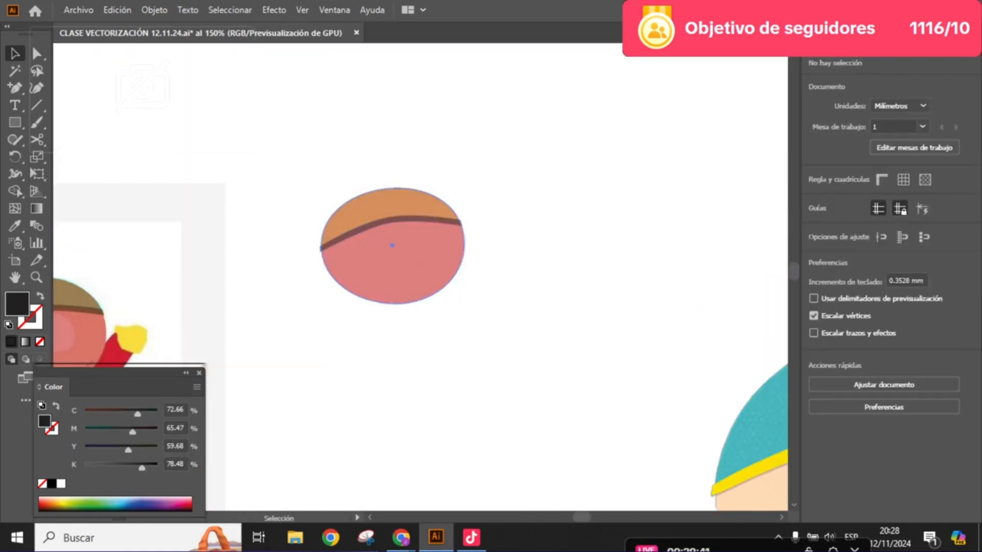
pyautogui.click(396, 255)
pyautogui.scroll(-2, 272, 134)
pyautogui.press('i')
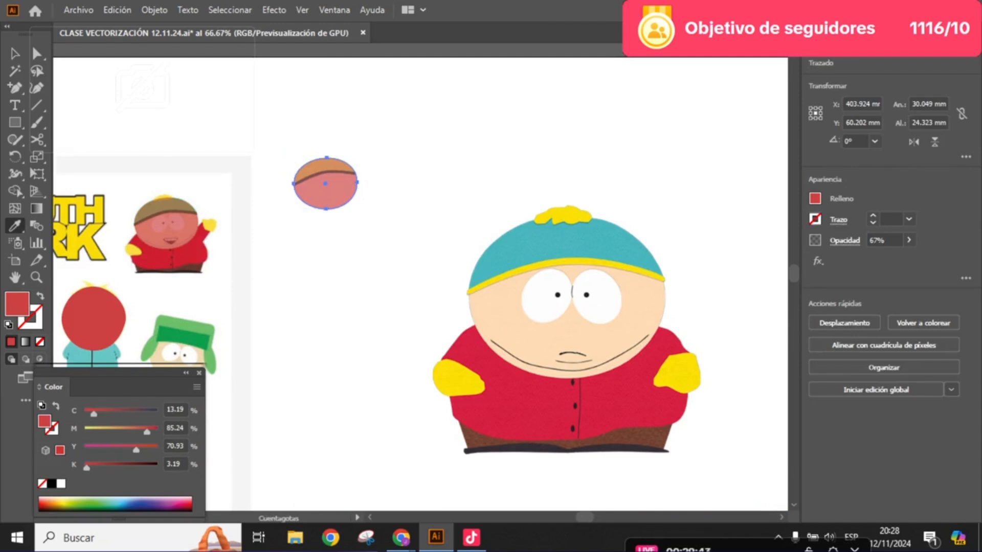
pyautogui.click(503, 322)
pyautogui.click(15, 54)
# - Fill the copied hat shape with the teal sampled from the larger Cartman's hat
pyautogui.click(327, 165)
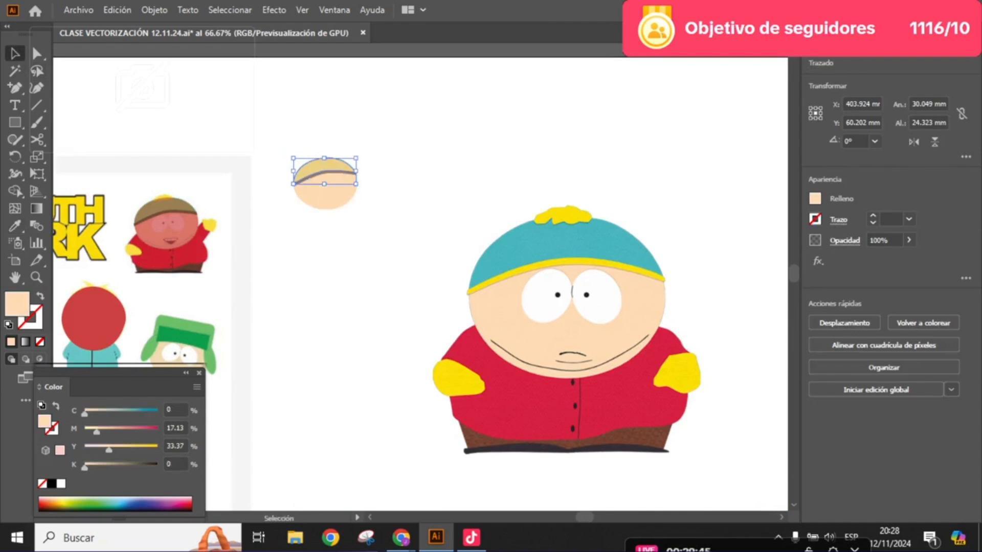
pyautogui.press('i')
pyautogui.click(512, 251)
pyautogui.click(15, 53)
pyautogui.click(384, 149)
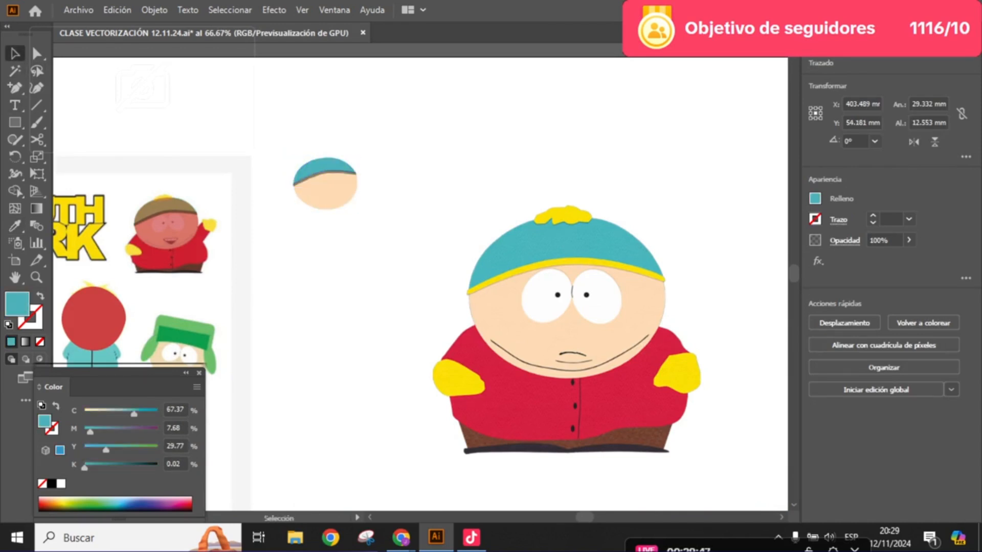
# - Fill the copied hatband with the yellow sampled from the larger Cartman's hat tuft
pyautogui.scroll(3, 331, 168)
pyautogui.click(344, 179)
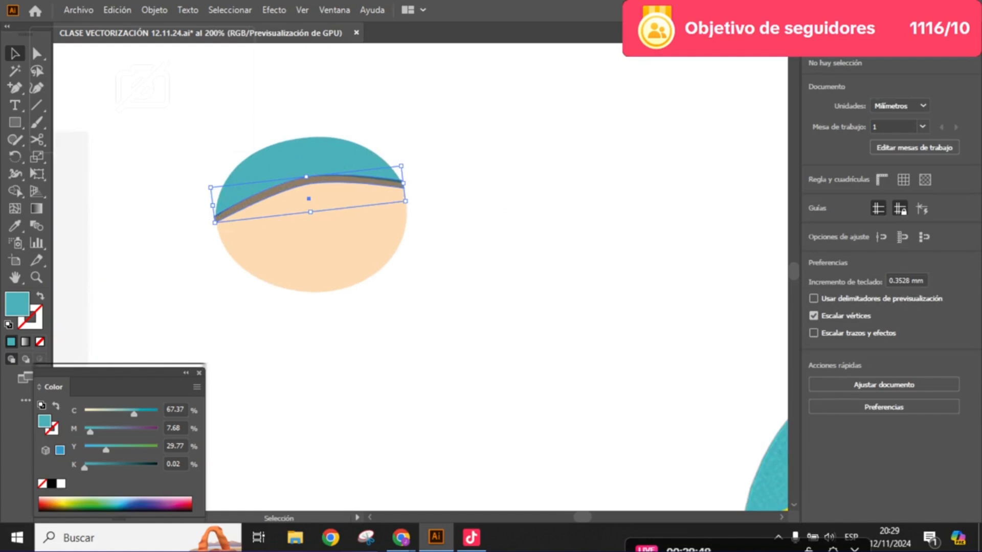
pyautogui.scroll(-2, 365, 183)
pyautogui.press('i')
pyautogui.click(685, 249)
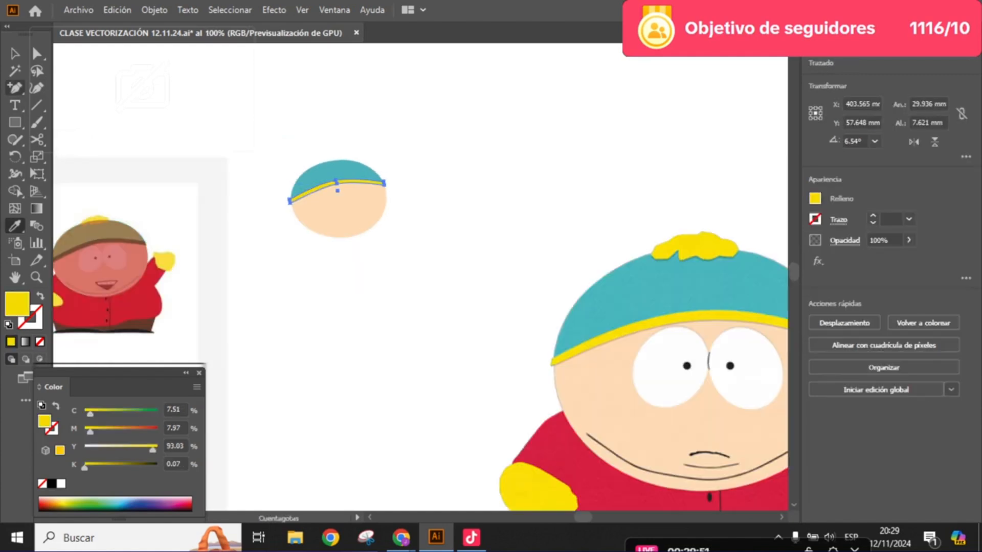
pyautogui.click(15, 54)
pyautogui.click(392, 153)
# - Examine the coloured head, hat and band up close, including the band's ends and the curved edges
pyautogui.scroll(2, 380, 192)
pyautogui.scroll(3, 382, 209)
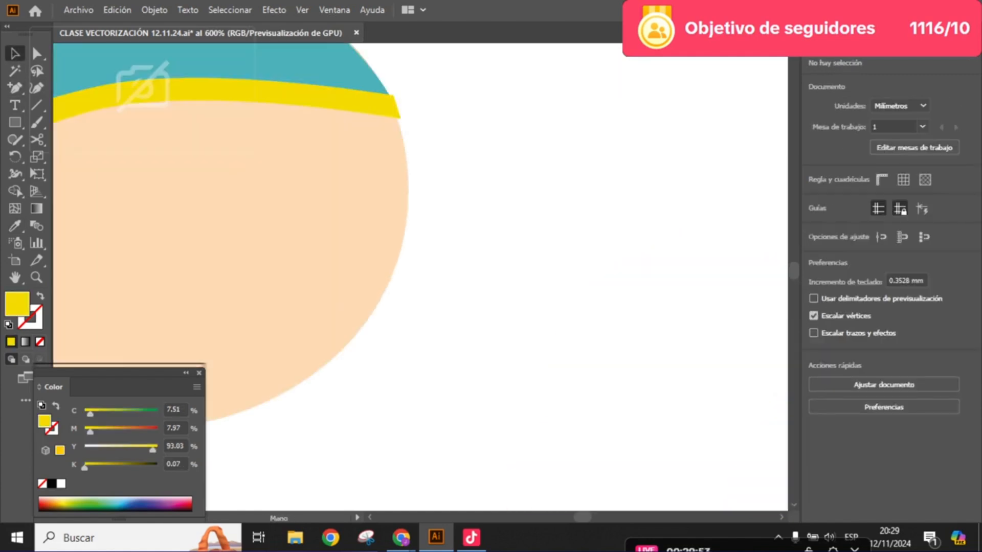
pyautogui.moveTo(366, 214); pyautogui.dragTo(570, 219)
pyautogui.scroll(-2, 560, 221)
pyautogui.scroll(2, 420, 226)
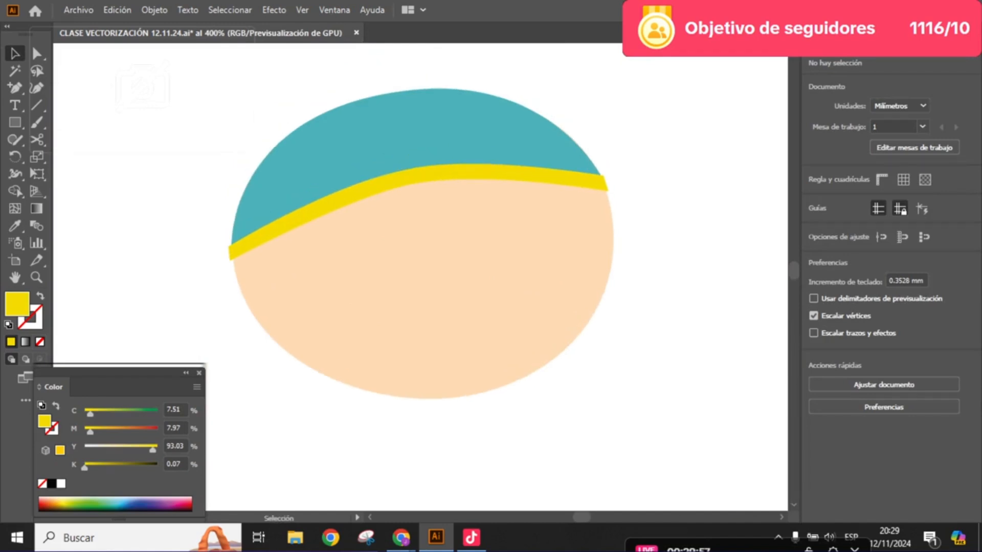
pyautogui.scroll(-2, 518, 243)
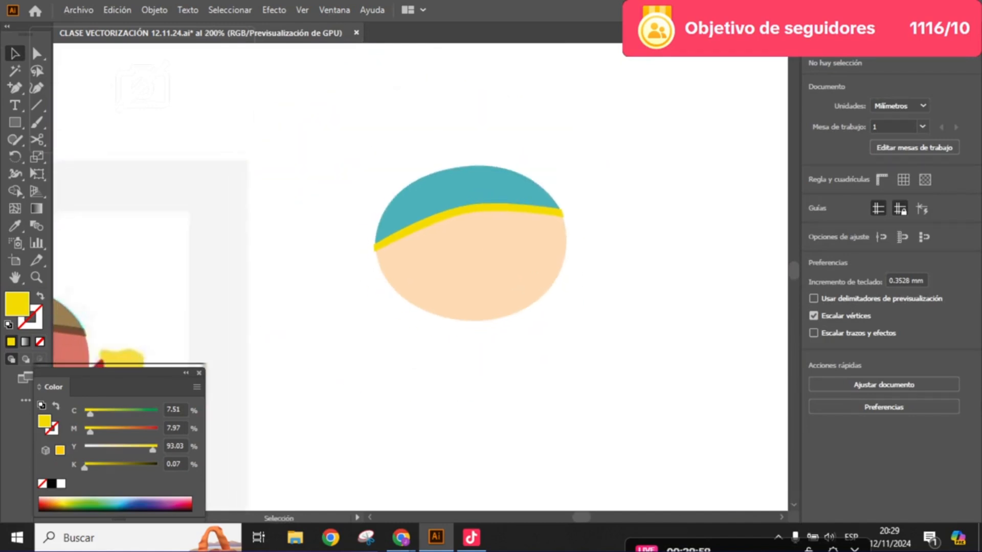
pyautogui.scroll(1, 420, 266)
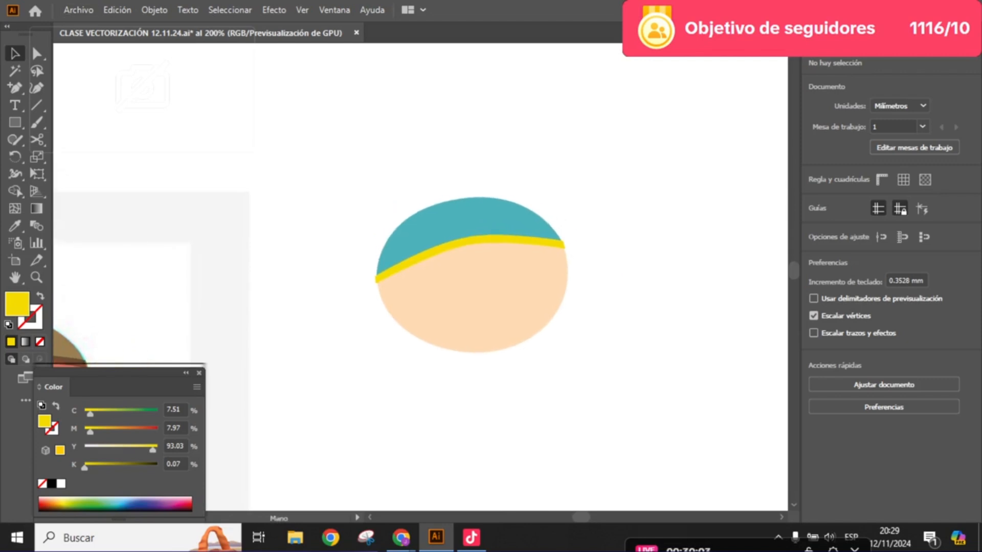
pyautogui.scroll(2, 489, 258)
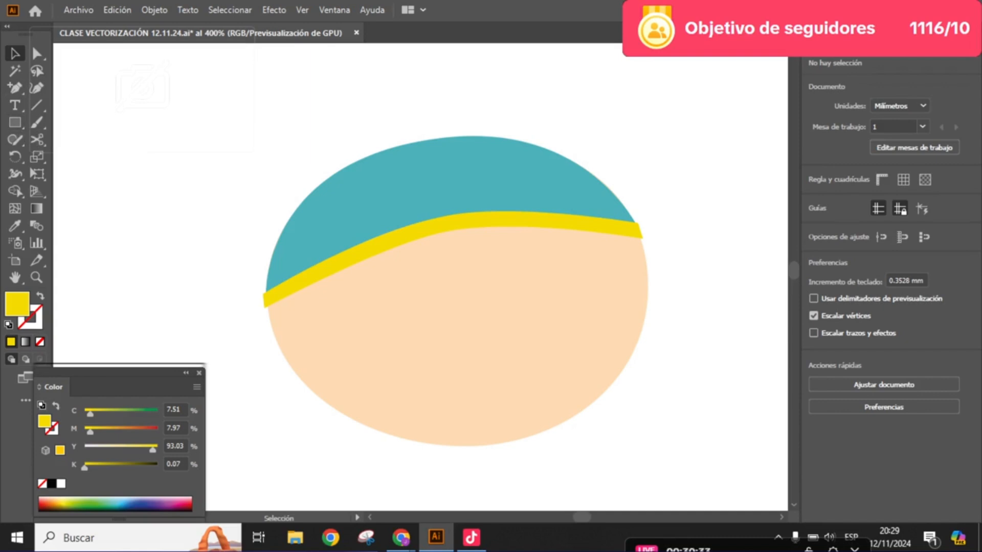
pyautogui.press('m')
# - Switch to the Pen tool and frame the face of the waving Cartman on the sheet for tracing
pyautogui.scroll(-2, 456, 233)
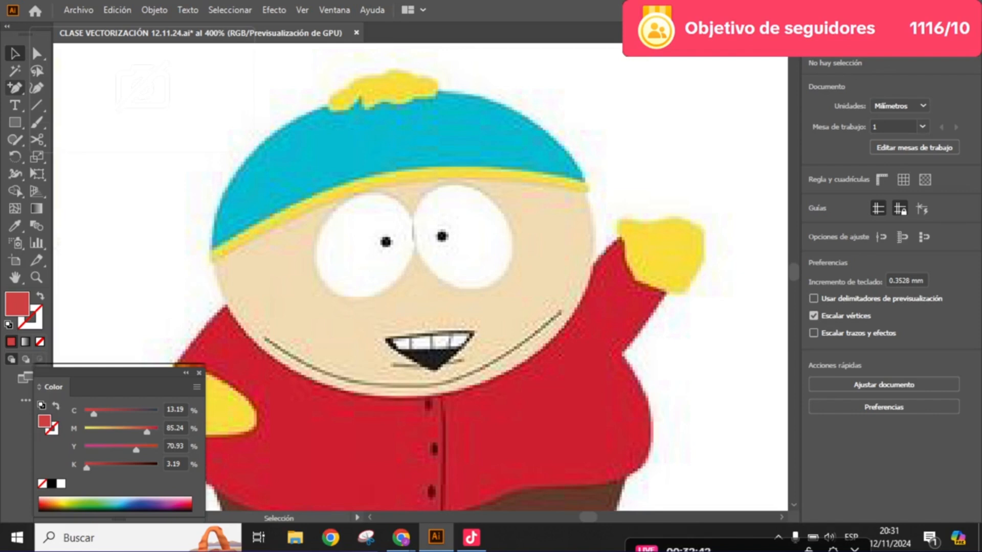
pyautogui.click(15, 87)
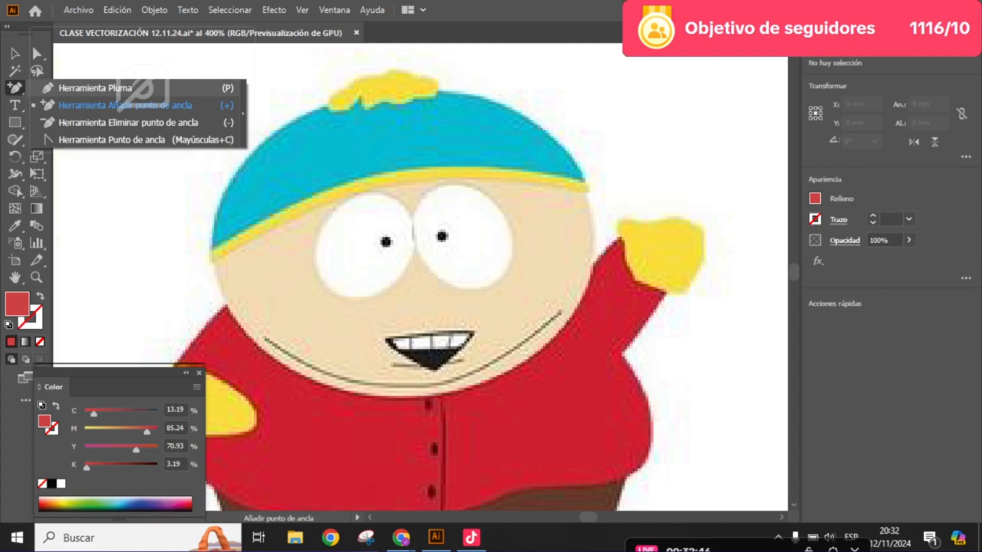
pyautogui.click(96, 88)
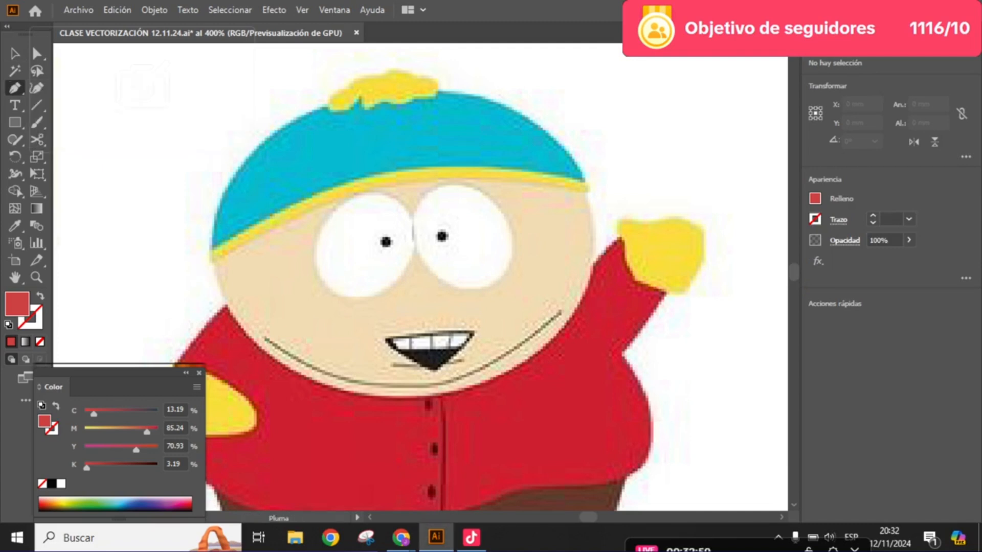
pyautogui.moveTo(439, 265); pyautogui.dragTo(390, 286)
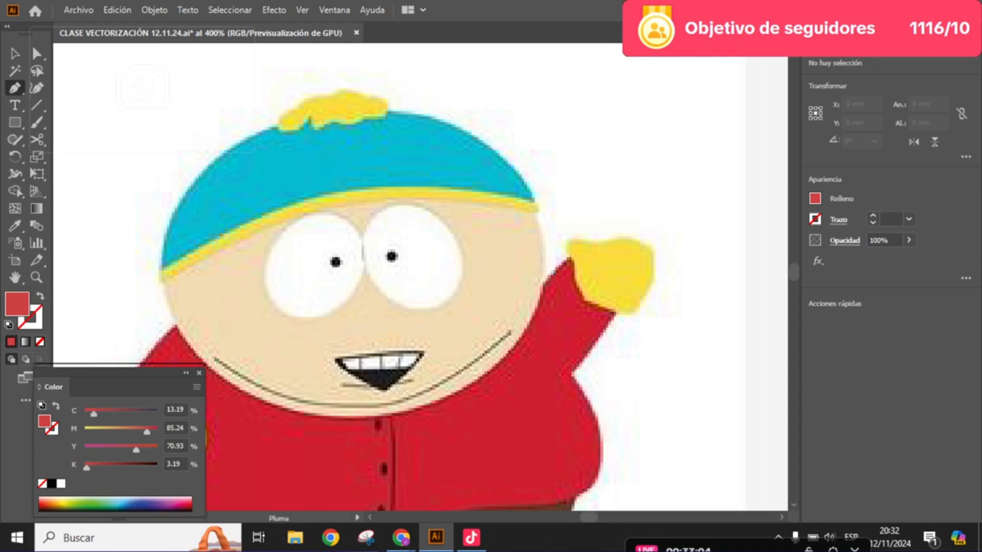
pyautogui.click(214, 360)
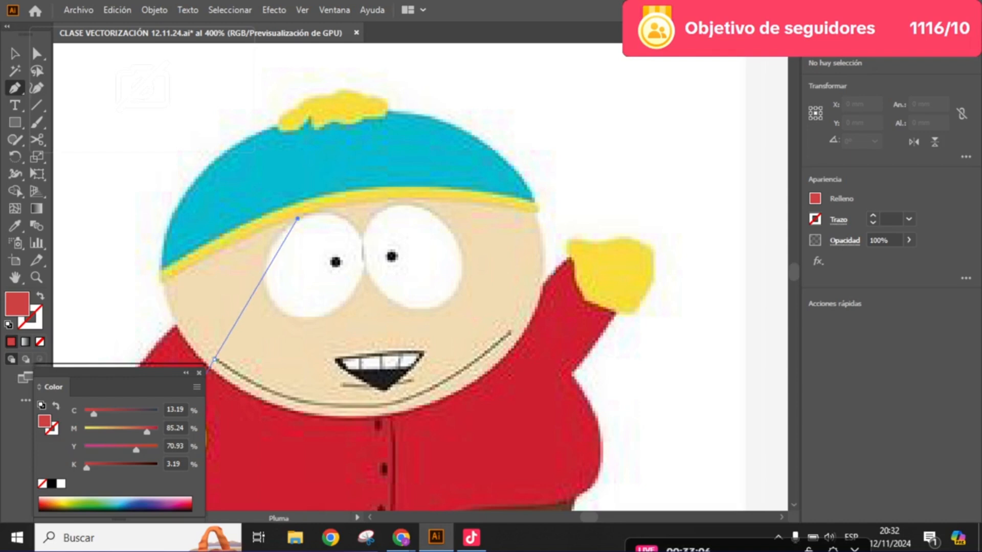
pyautogui.click(301, 210)
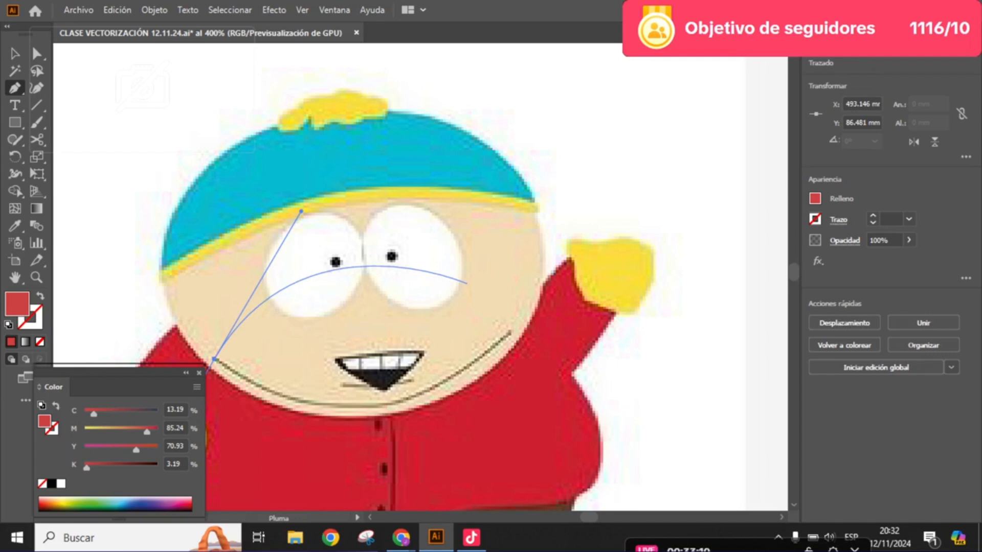
pyautogui.keyDown('ctrl'); pyautogui.click(467, 282); pyautogui.keyUp('ctrl')
pyautogui.moveTo(467, 282); pyautogui.dragTo(475, 240)
# - Swap fill and stroke, and draw an unfilled two-anchor curve about 23 mm wide along Cartman's chin line with the Pen tool
pyautogui.scroll(1, 582, 209)
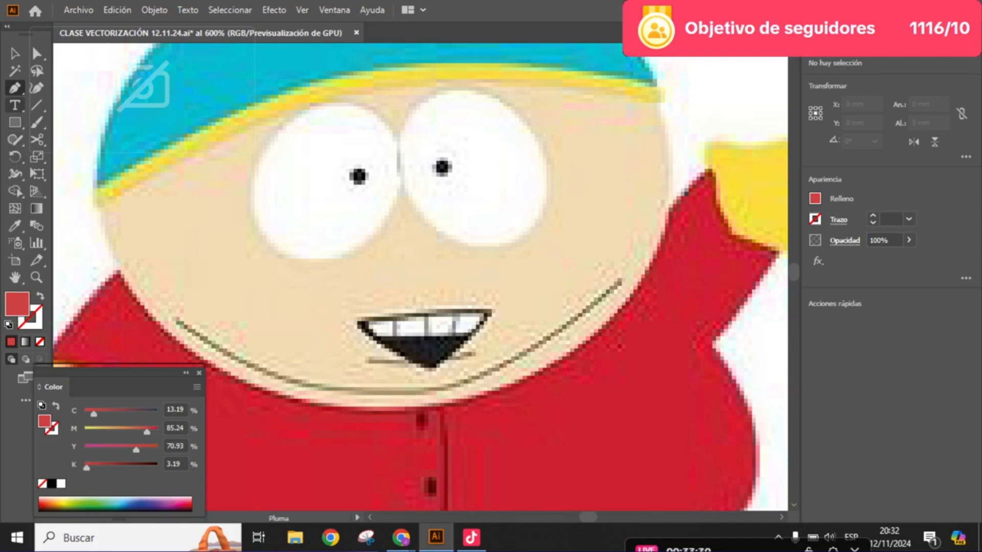
pyautogui.scroll(-1, 421, 278)
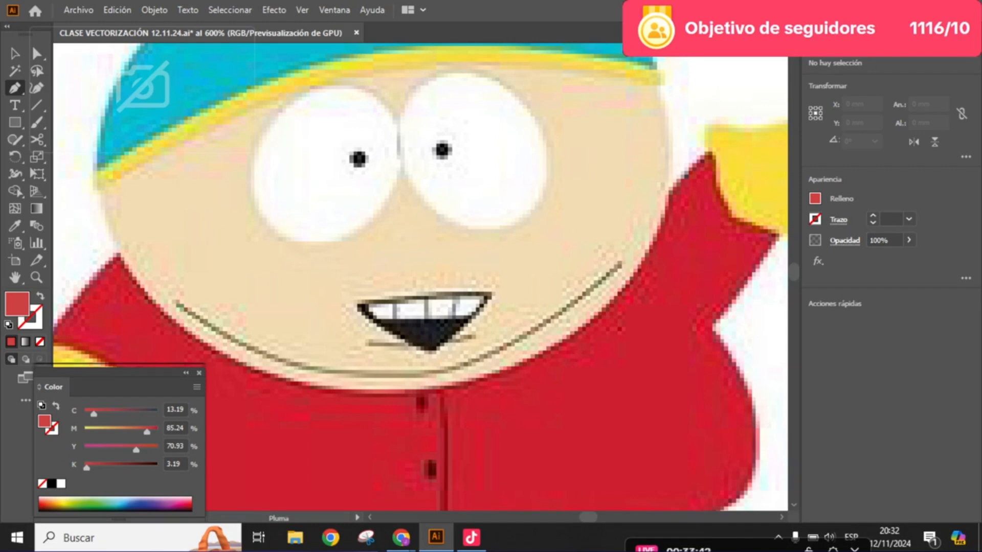
pyautogui.hotkey('shift', 'x')
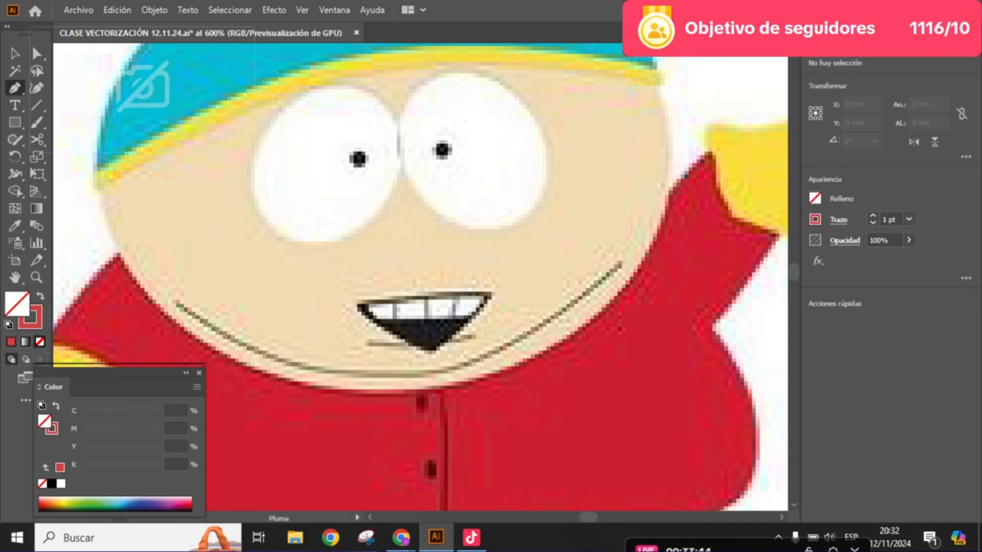
pyautogui.moveTo(177, 301); pyautogui.dragTo(264, 455)
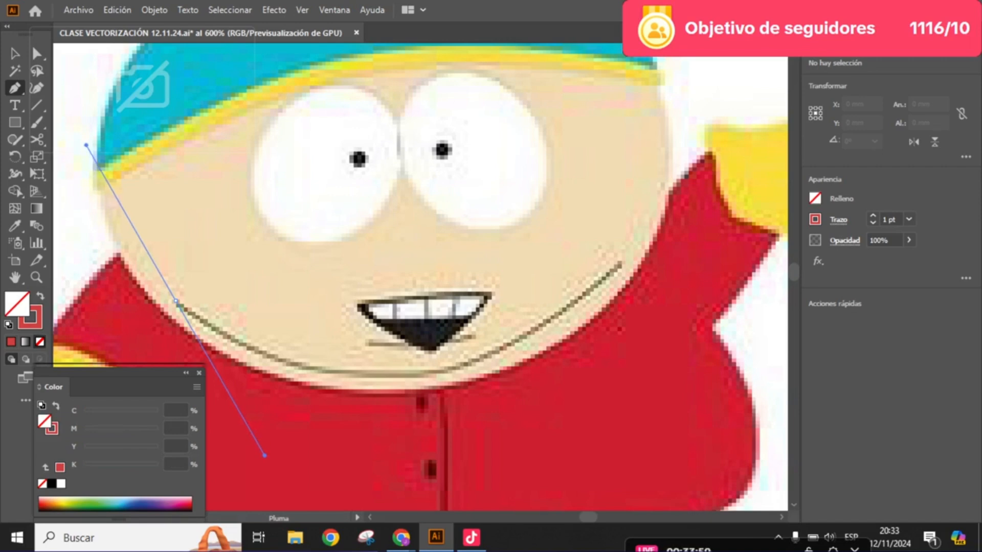
pyautogui.moveTo(265, 455); pyautogui.dragTo(273, 455)
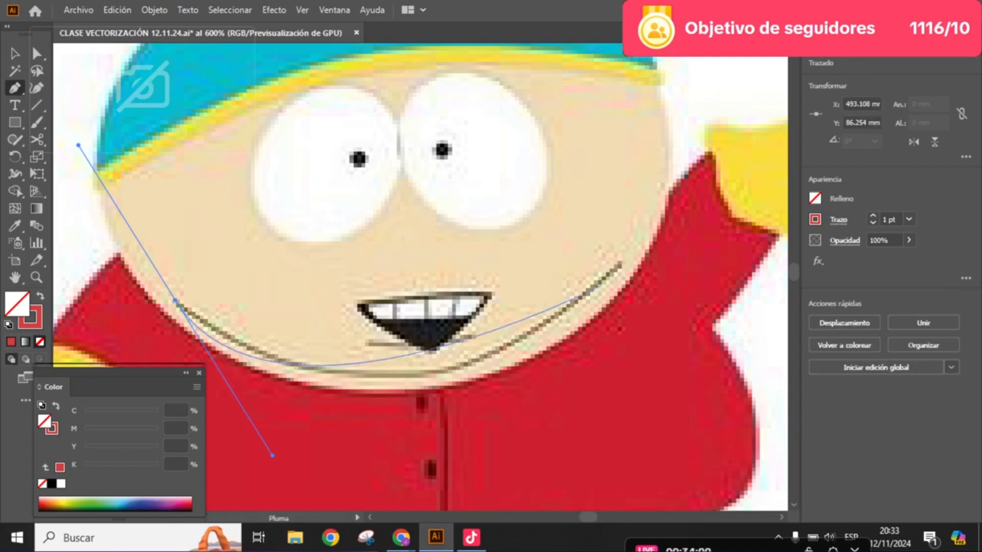
pyautogui.moveTo(620, 264); pyautogui.dragTo(677, 199)
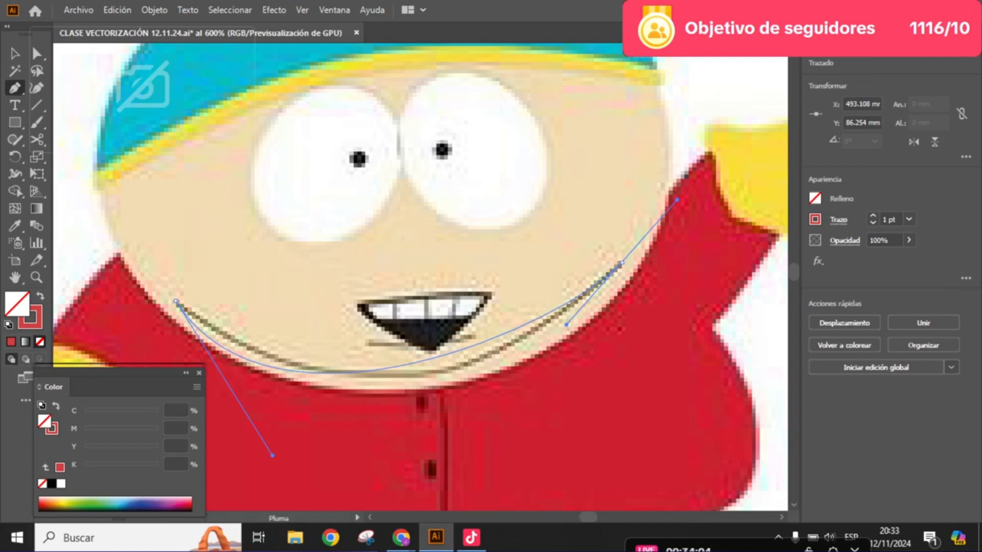
pyautogui.moveTo(676, 199); pyautogui.dragTo(710, 150)
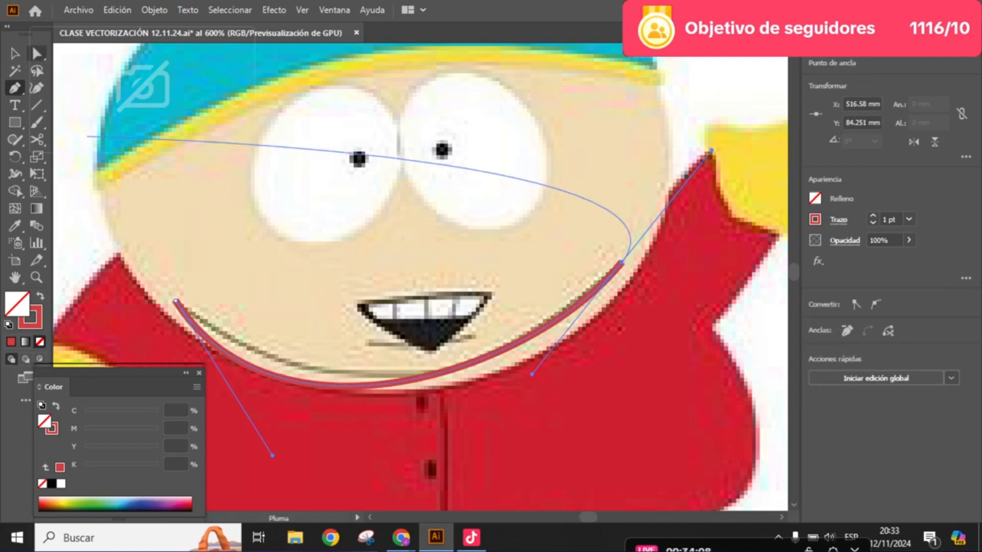
# - Change the chin curve's stroke colour to bright green (C 61.66, M 0, Y 89.01, K 0)
pyautogui.click(36, 54)
pyautogui.doubleClick(37, 323)
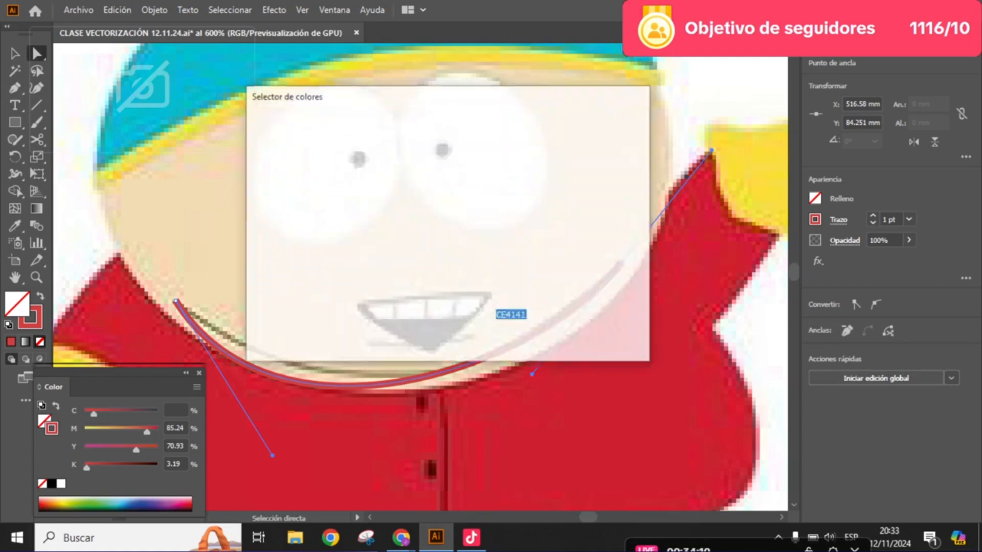
pyautogui.click(461, 267)
pyautogui.click(601, 142)
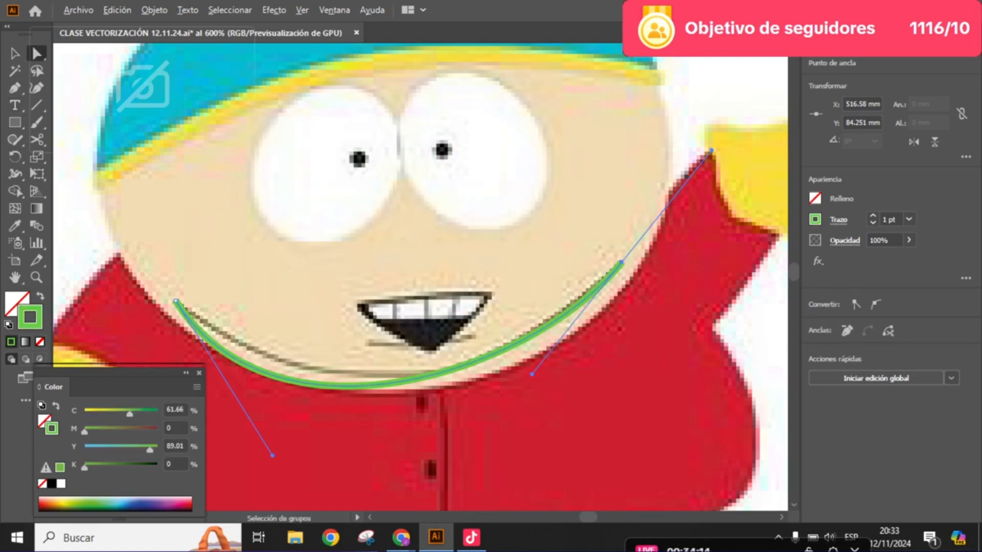
# - Adjust the chin curve's direction handles and its right end anchor so that it follows the printed chin line
pyautogui.moveTo(409, 307); pyautogui.dragTo(429, 293)
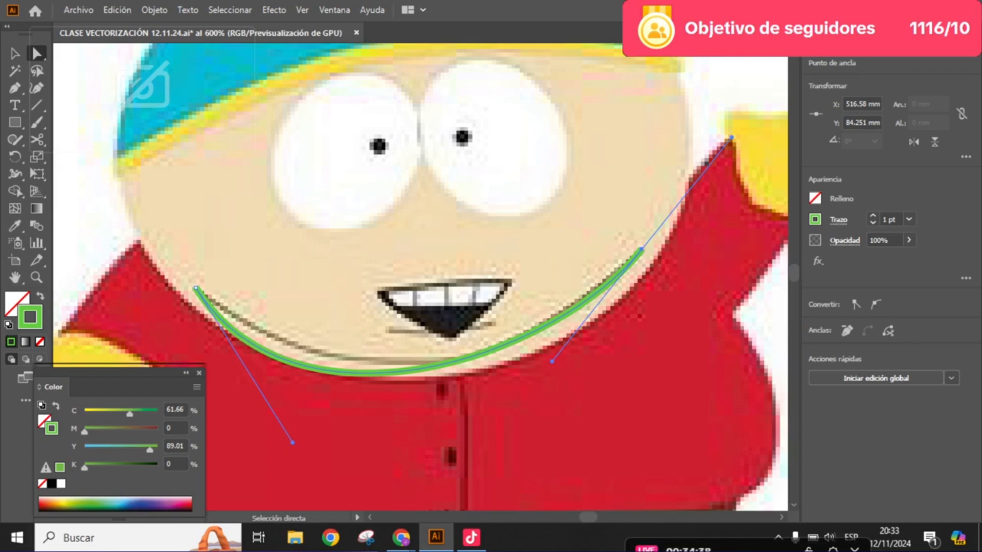
pyautogui.hotkey('ctrl', 'shift', 'a')
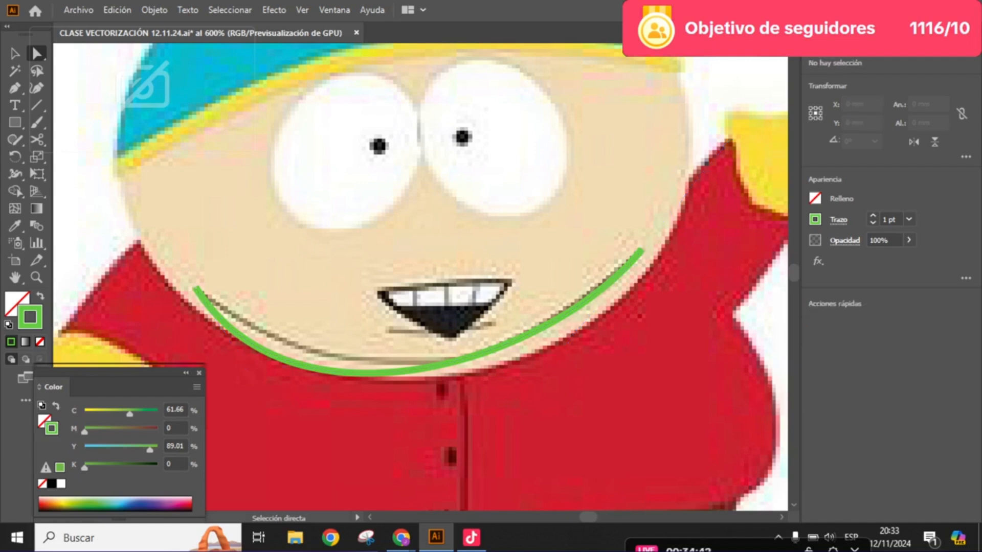
pyautogui.click(196, 289)
pyautogui.moveTo(293, 442); pyautogui.dragTo(344, 417)
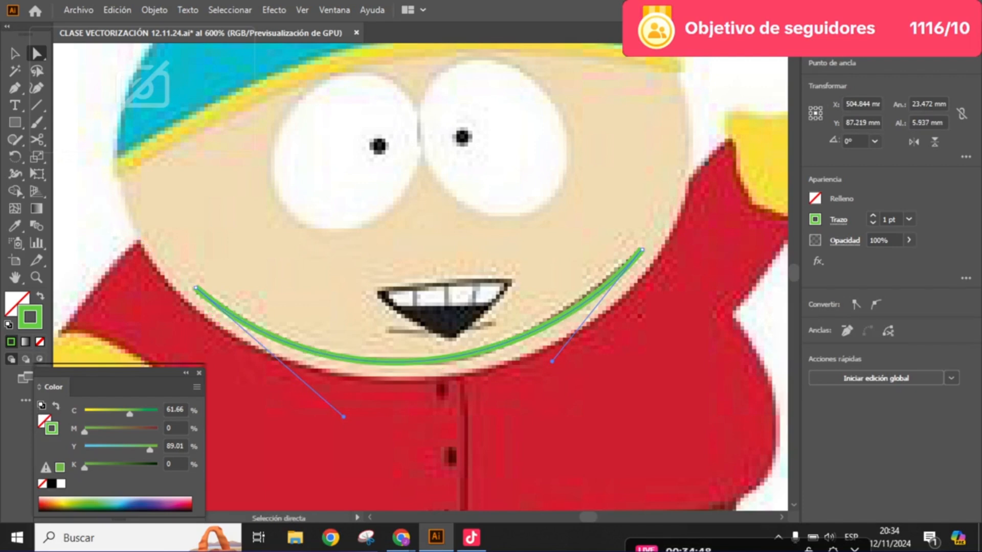
pyautogui.moveTo(642, 250); pyautogui.dragTo(639, 248)
pyautogui.moveTo(550, 360)
pyautogui.mouseDown()
pyautogui.moveTo(559, 365)
pyautogui.moveTo(549, 362)
pyautogui.mouseUp()
pyautogui.click(554, 402)
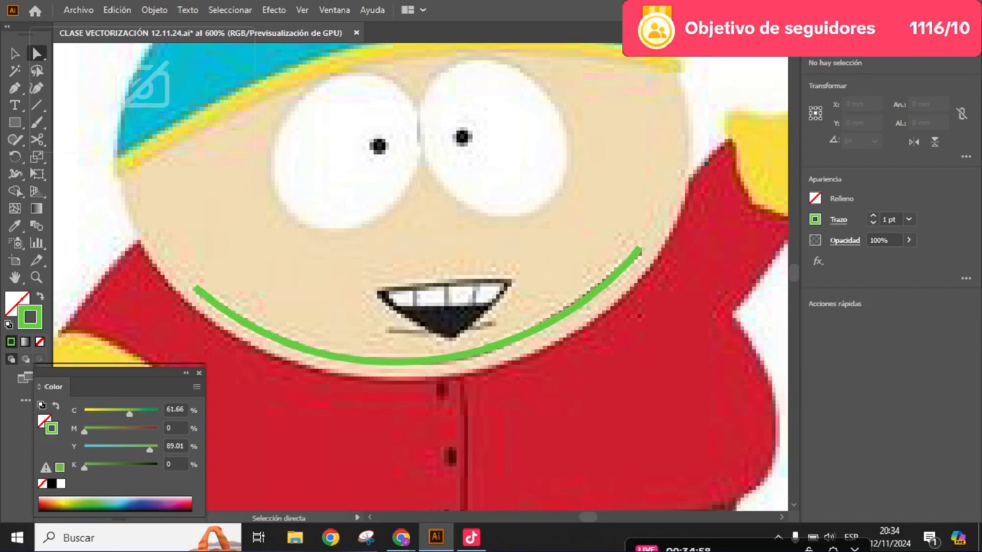
# - Try reshaping the chin curve by pulling its left anchor's handle upward, and undo each change
pyautogui.click(450, 357)
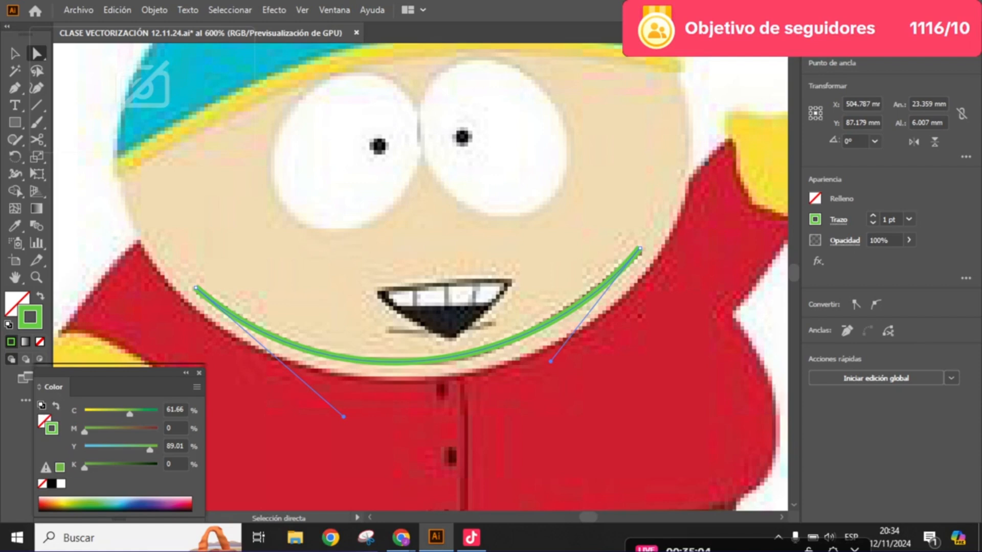
pyautogui.moveTo(343, 417)
pyautogui.mouseDown()
pyautogui.moveTo(480, 271)
pyautogui.moveTo(493, 236)
pyautogui.mouseUp()
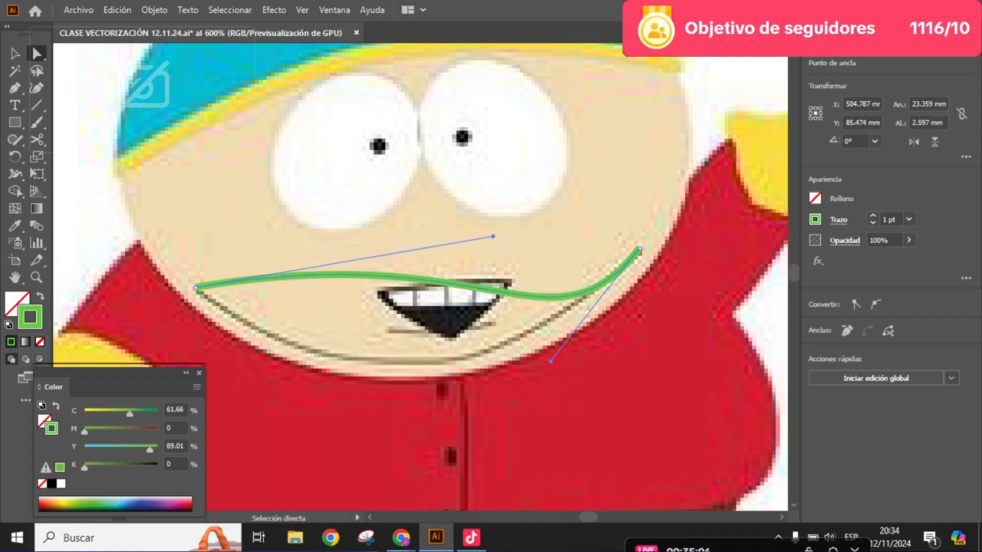
pyautogui.hotkey('ctrl', 'z')
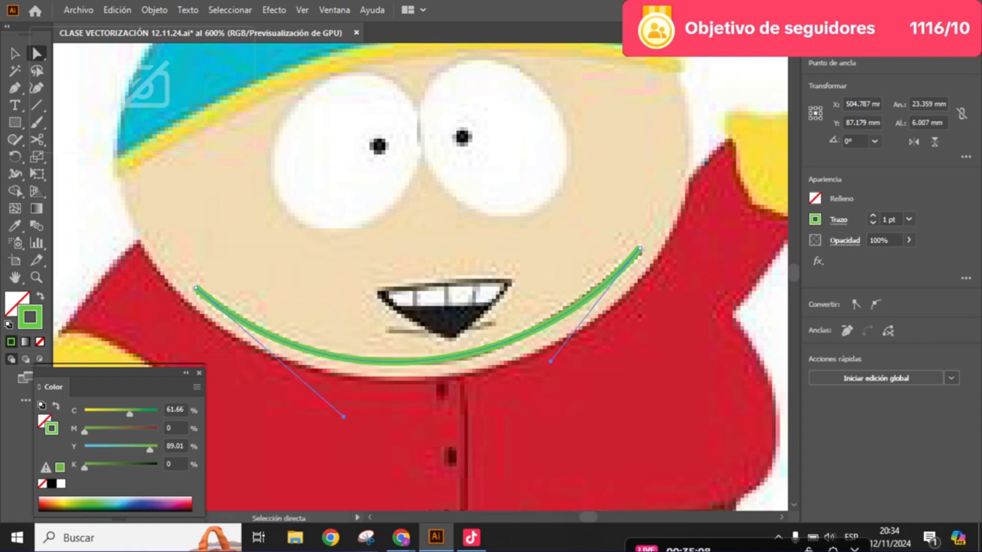
pyautogui.moveTo(344, 417); pyautogui.dragTo(382, 363)
pyautogui.hotkey('ctrl', 'z')
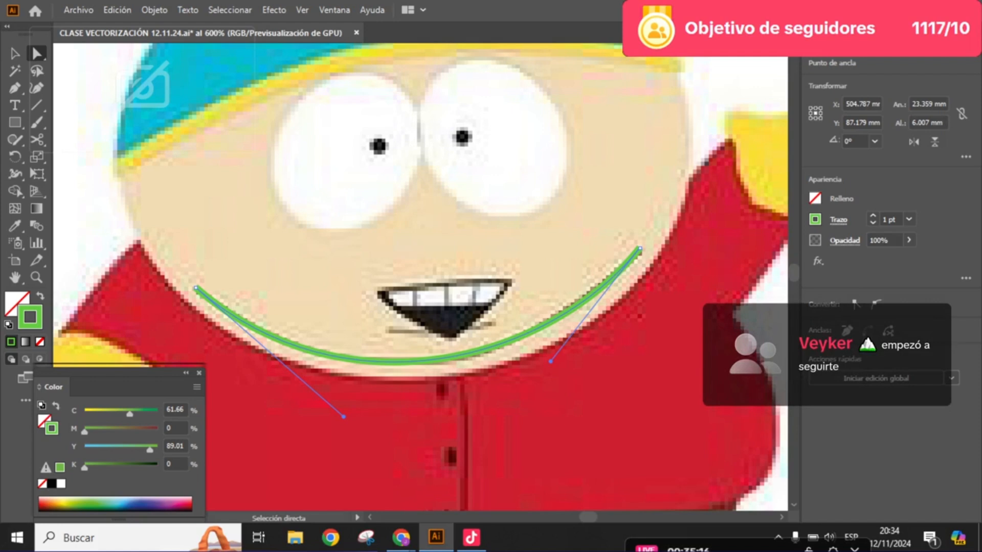
# - Increase the chin curve's stroke weight to 3 pt
pyautogui.click(872, 216)
# - Try an 8 pt stroke weight on the chin curve and reduce it to 1 pt
pyautogui.click(873, 215)
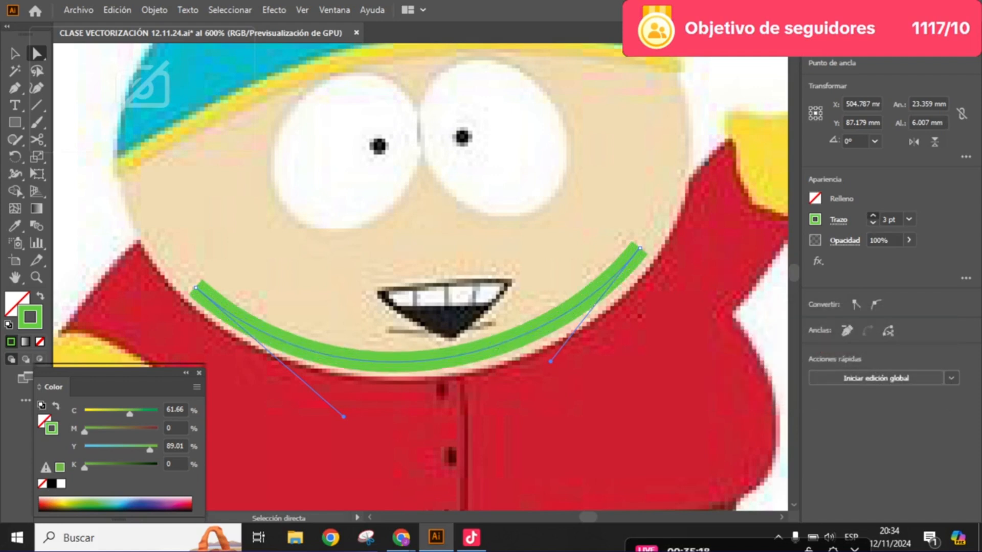
pyautogui.click(873, 216)
pyautogui.click(872, 216)
pyautogui.click(873, 216)
pyautogui.click(873, 216)
pyautogui.click(873, 215)
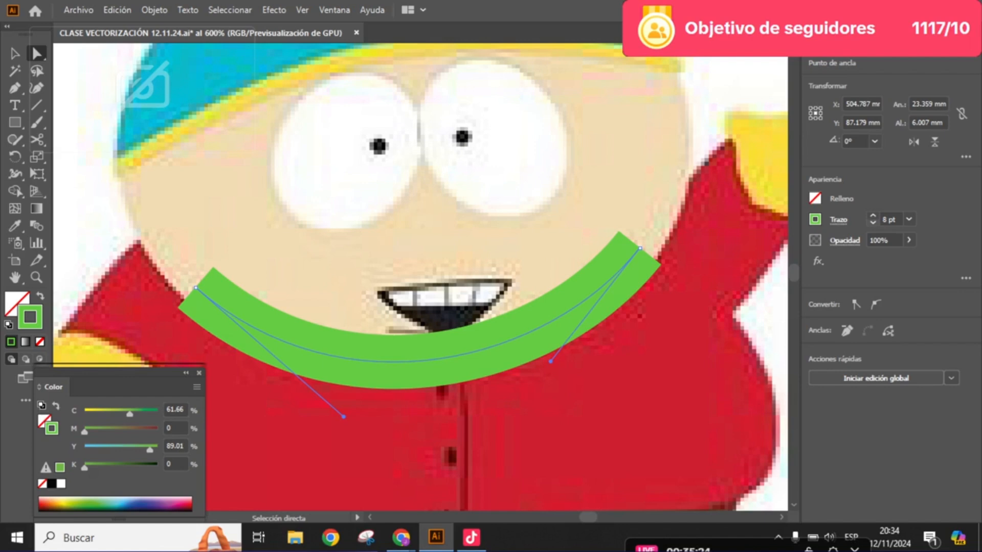
pyautogui.press('Down')
pyautogui.press('Down')
pyautogui.press('Down')
pyautogui.press('Down')
pyautogui.press('Down')
pyautogui.press('Down')
pyautogui.press('Down')
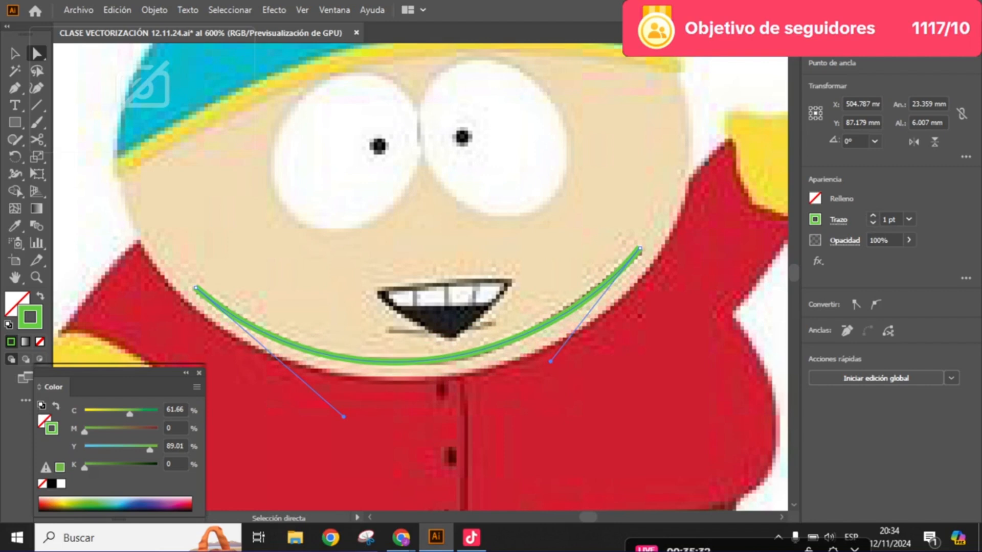
# - Examine the right end of the chin curve up close and try a rounded cap on its stroke
pyautogui.scroll(6, 634, 247)
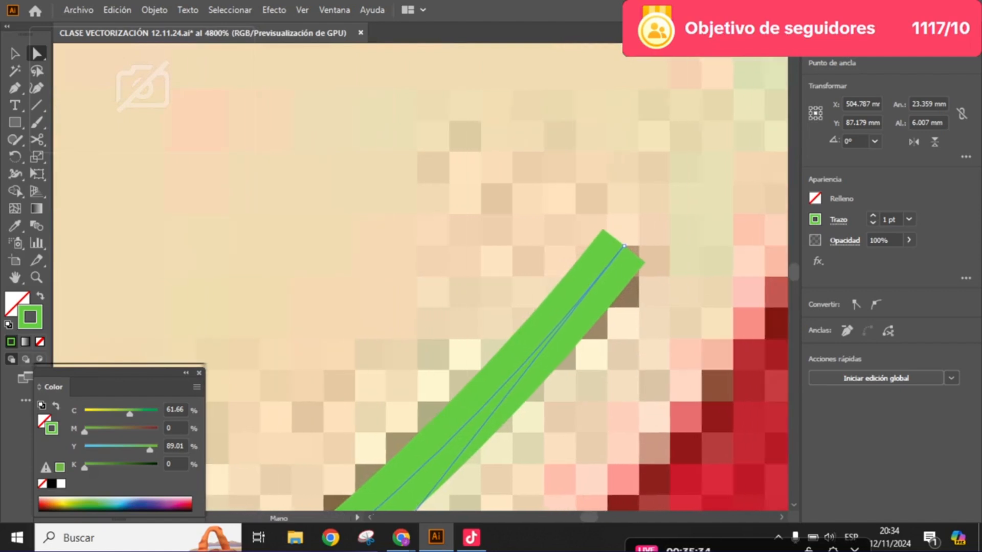
pyautogui.moveTo(624, 246); pyautogui.dragTo(621, 246)
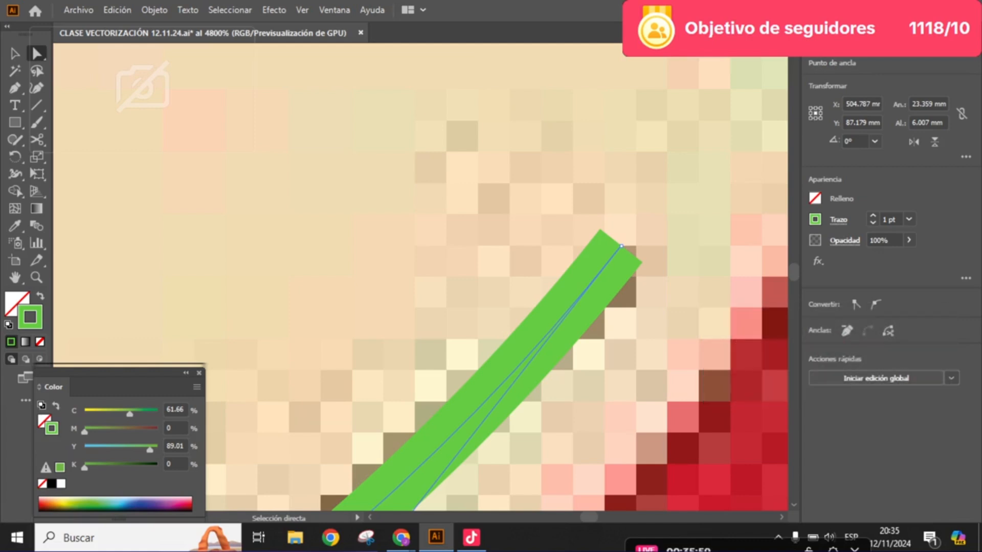
pyautogui.scroll(2, 697, 363)
pyautogui.press('space')
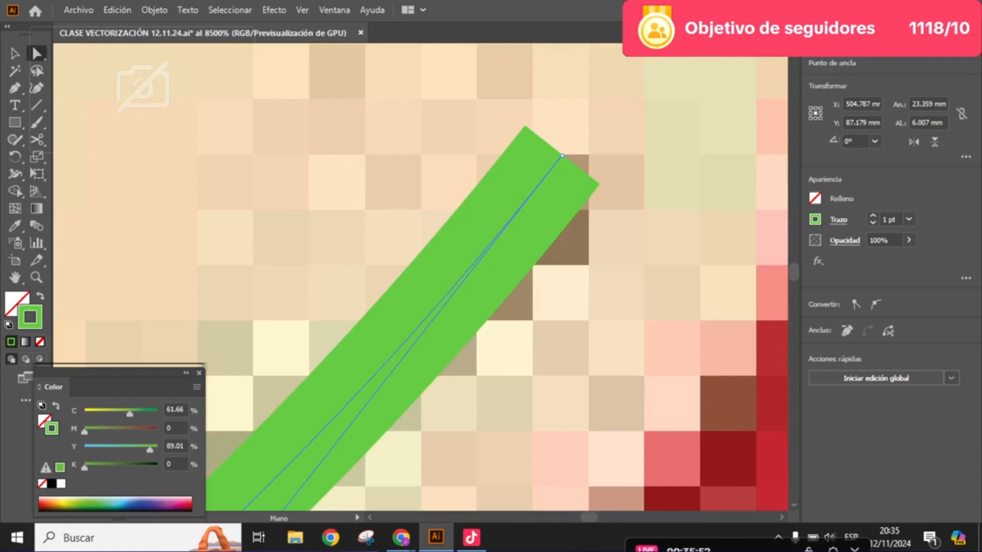
pyautogui.moveTo(562, 156); pyautogui.dragTo(512, 254)
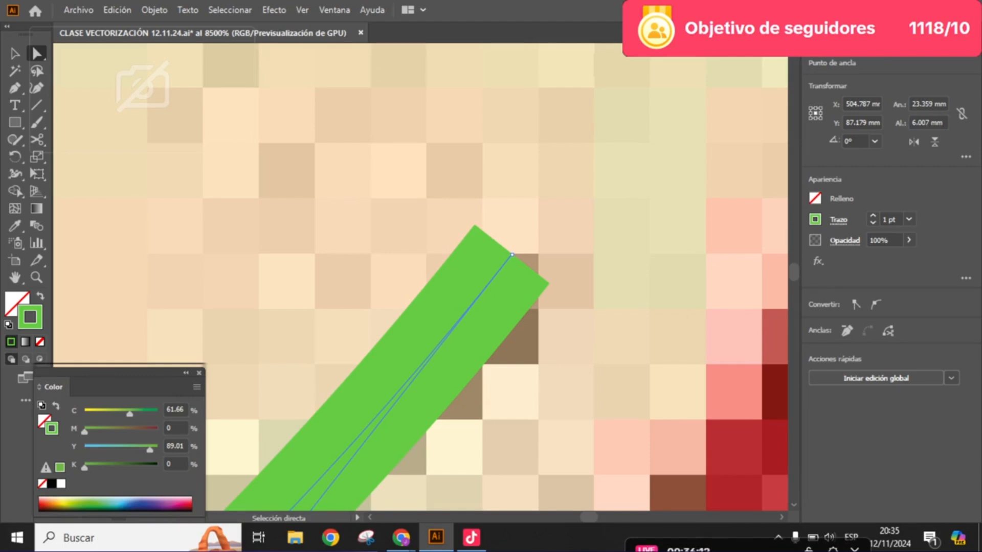
pyautogui.click(838, 220)
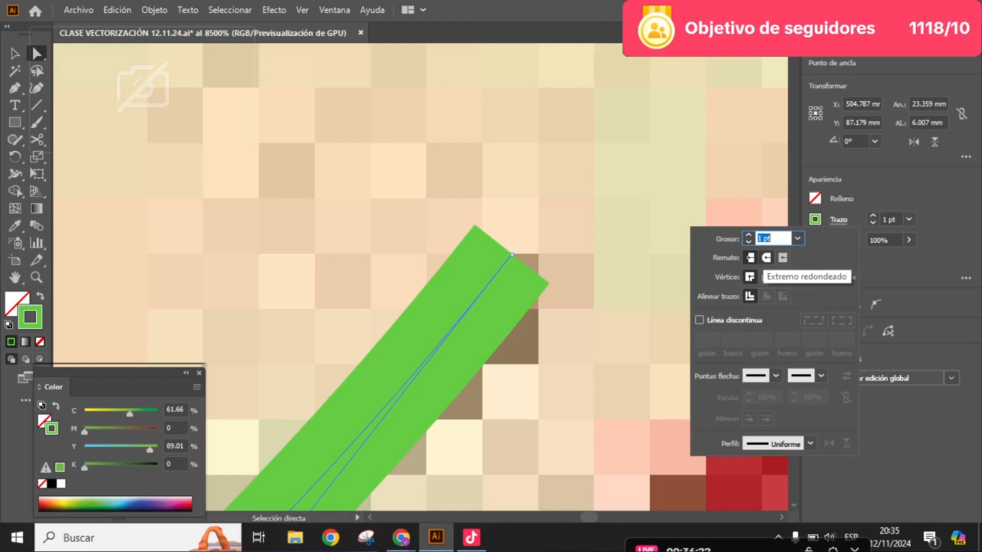
pyautogui.click(766, 258)
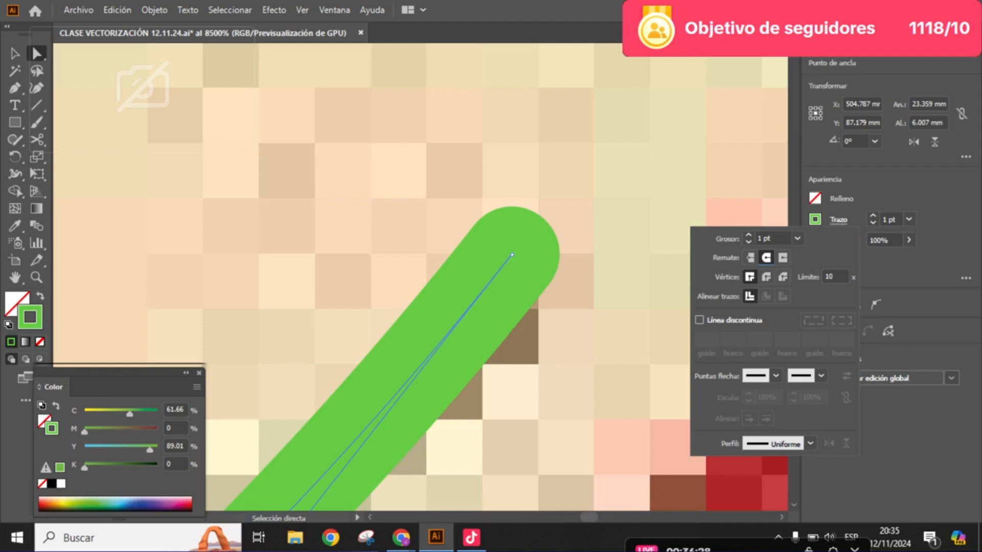
# - Try a dashed stroke with 12 pt dashes and an arrowhead at each end of the chin curve
pyautogui.click(699, 321)
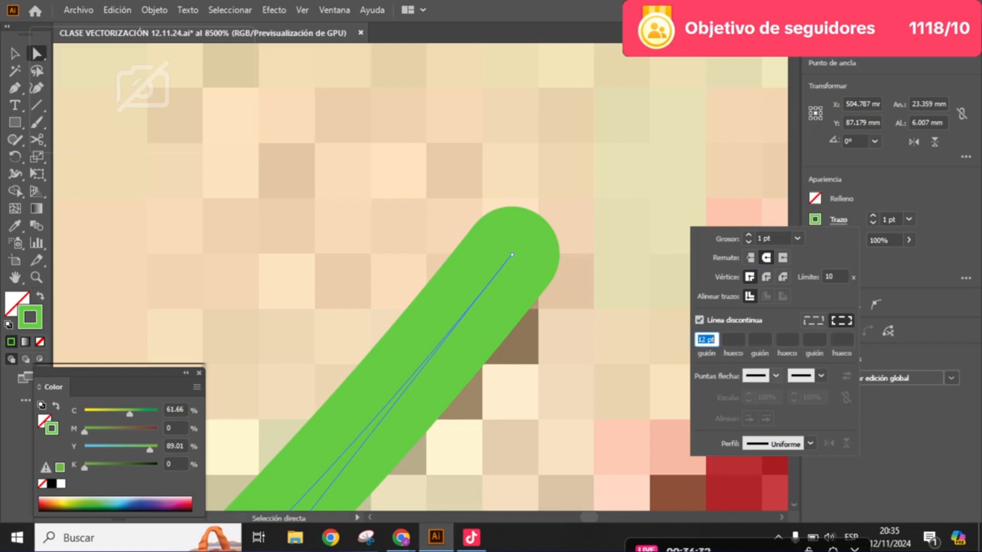
pyautogui.click(776, 376)
pyautogui.click(716, 198)
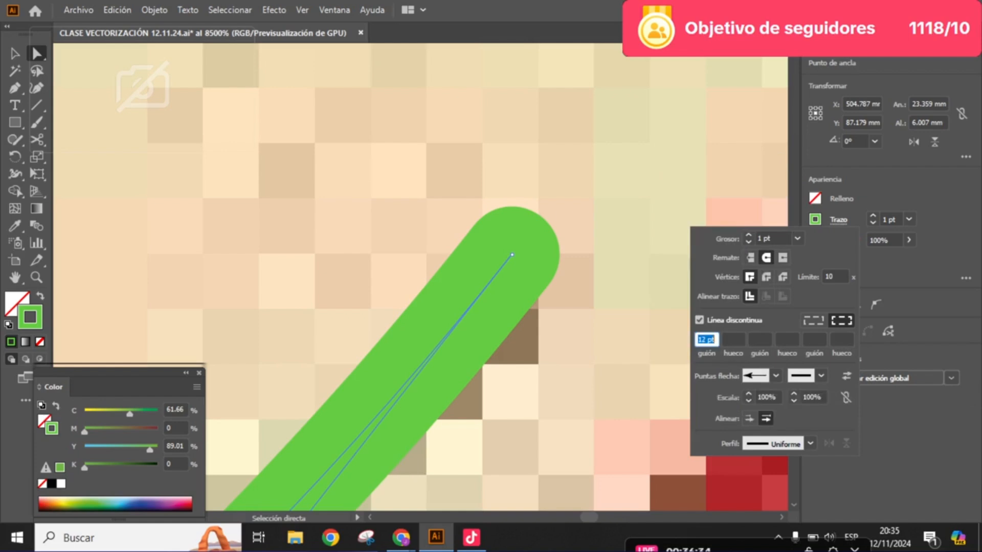
pyautogui.click(821, 376)
pyautogui.click(762, 198)
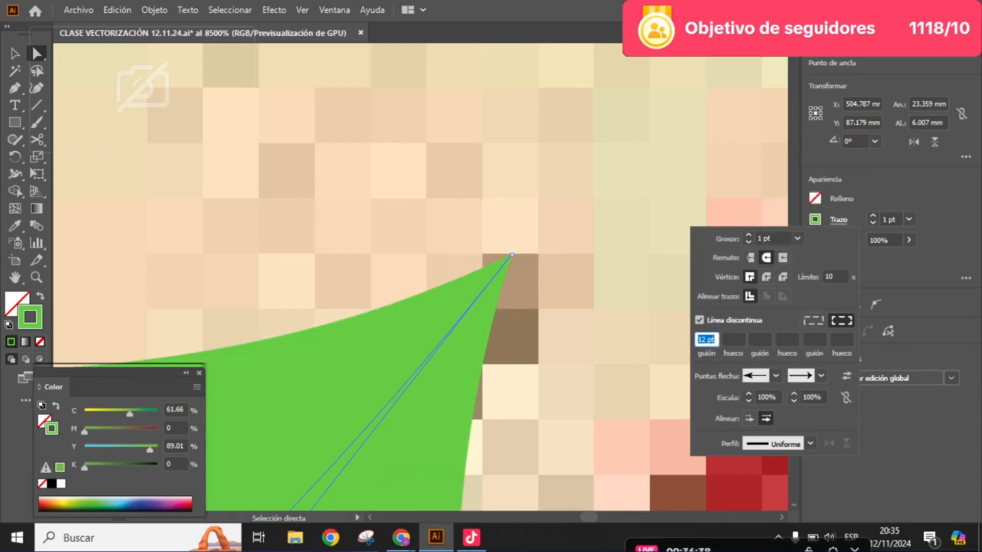
pyautogui.press('Escape')
pyautogui.scroll(-5, 554, 321)
pyautogui.moveTo(553, 322); pyautogui.dragTo(618, 249)
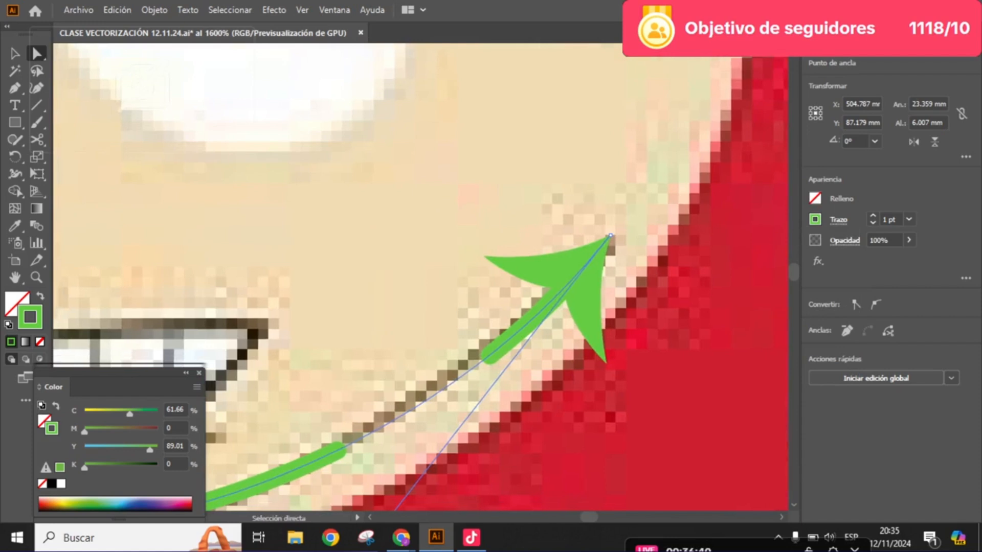
pyautogui.scroll(-2, 490, 321)
pyautogui.moveTo(490, 321); pyautogui.dragTo(596, 244)
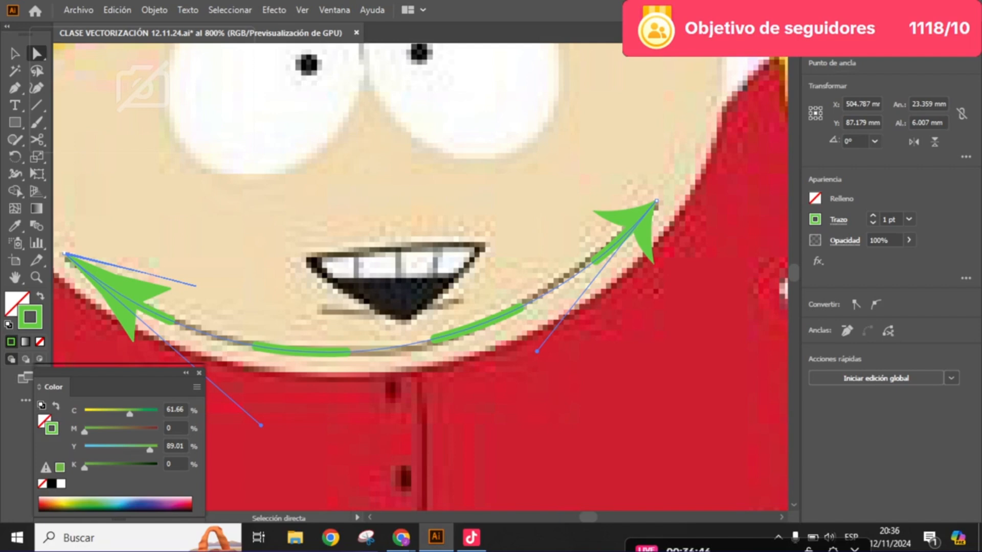
# - Undo the arrowheads, the dashed line and the rounded cap on the chin curve
pyautogui.hotkey('ctrl', '+')
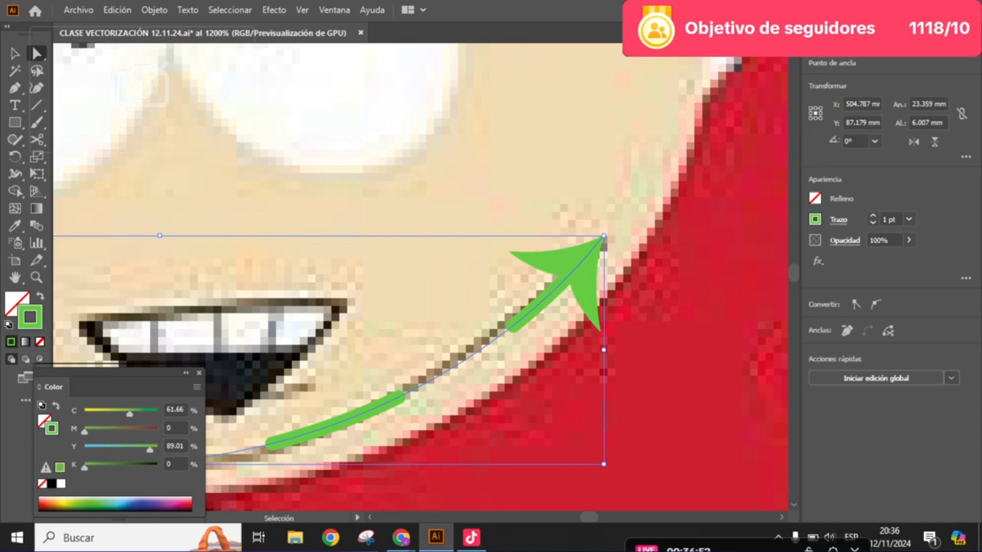
pyautogui.hotkey('ctrl', 'z')
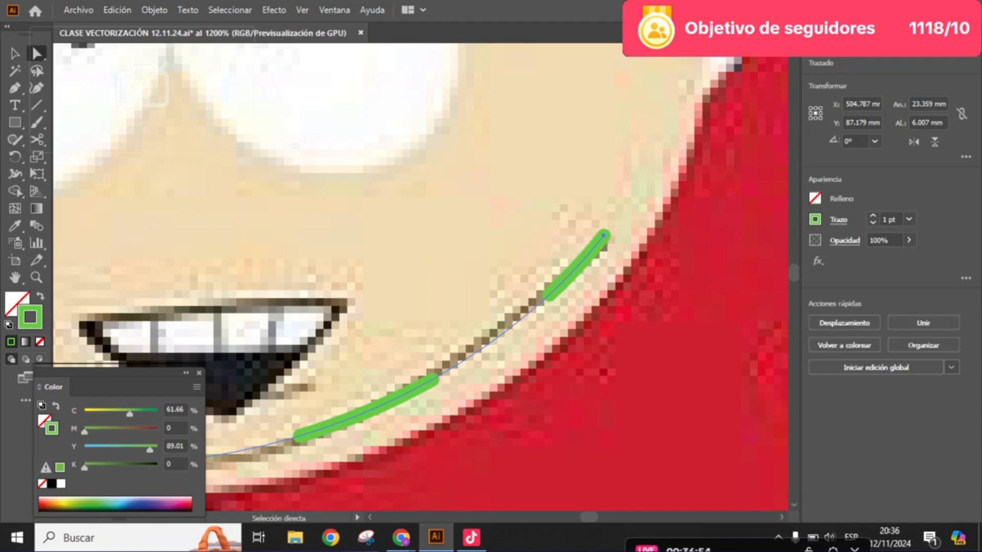
pyautogui.hotkey('ctrl', 'z')
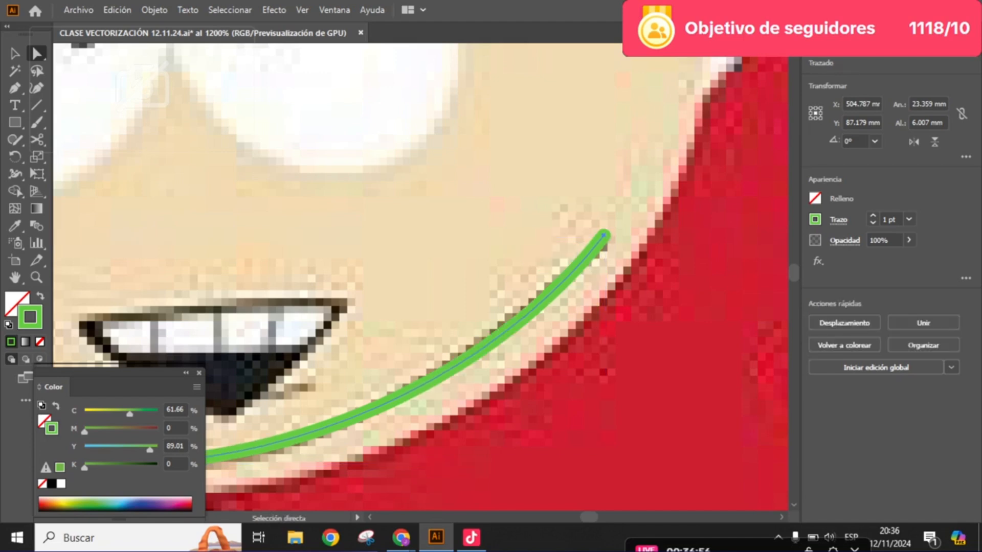
pyautogui.moveTo(420, 276); pyautogui.dragTo(479, 263)
pyautogui.scroll(6, 688, 202)
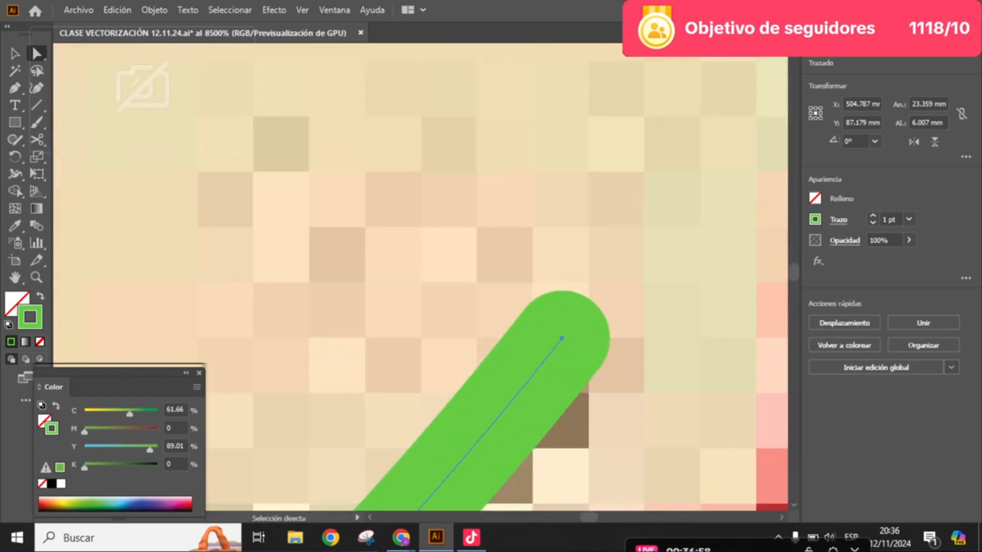
pyautogui.moveTo(589, 287); pyautogui.dragTo(579, 254)
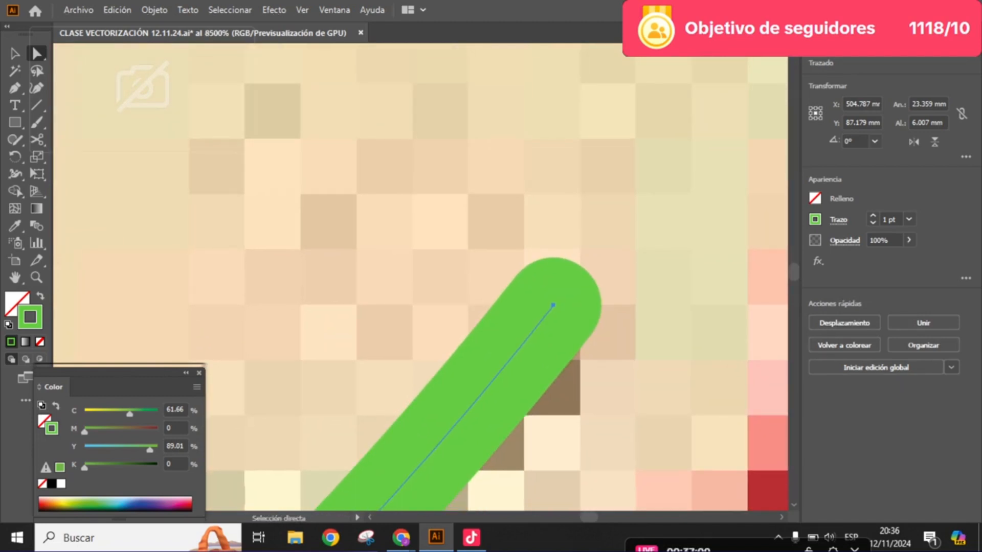
pyautogui.click(552, 305)
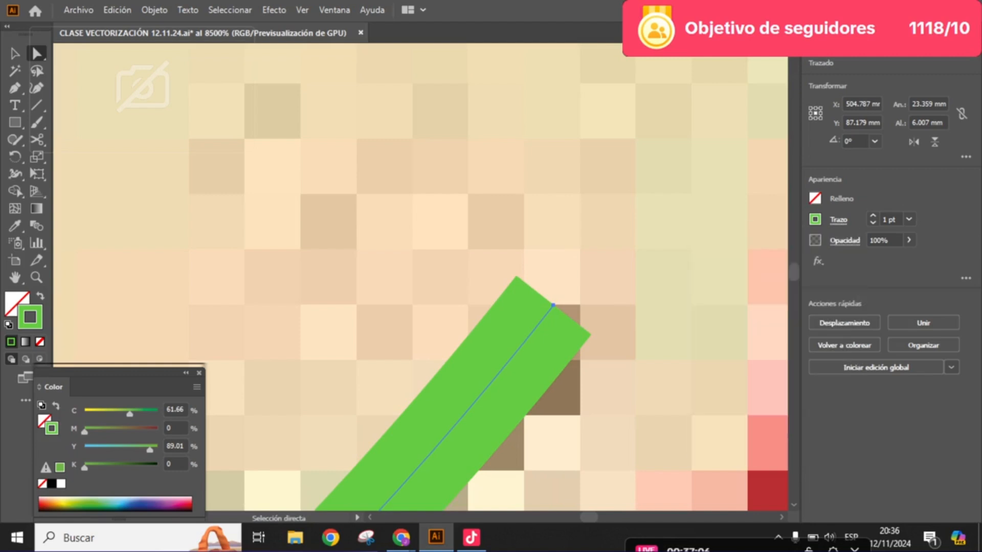
# - Apply a rounded cap to the chin curve's stroke ends
pyautogui.click(838, 219)
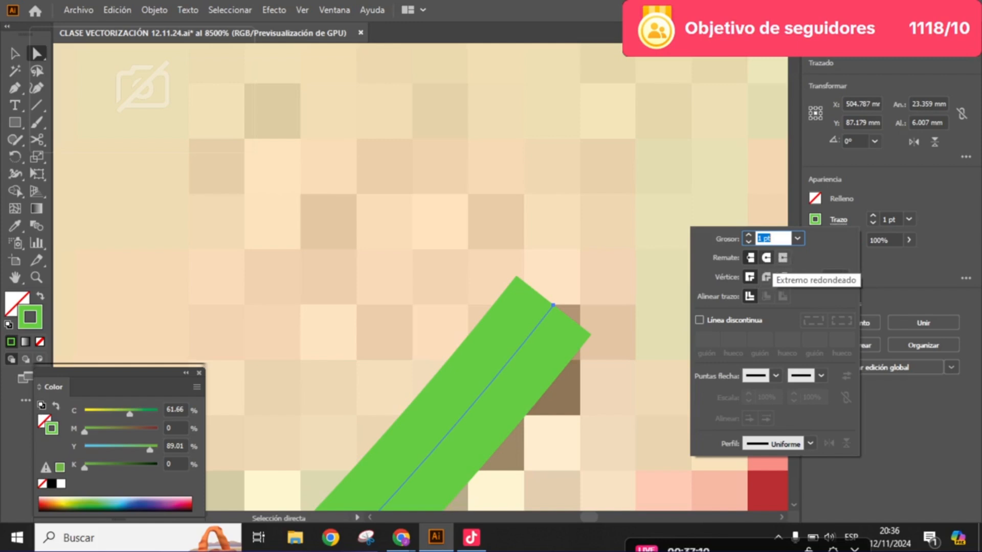
pyautogui.click(766, 257)
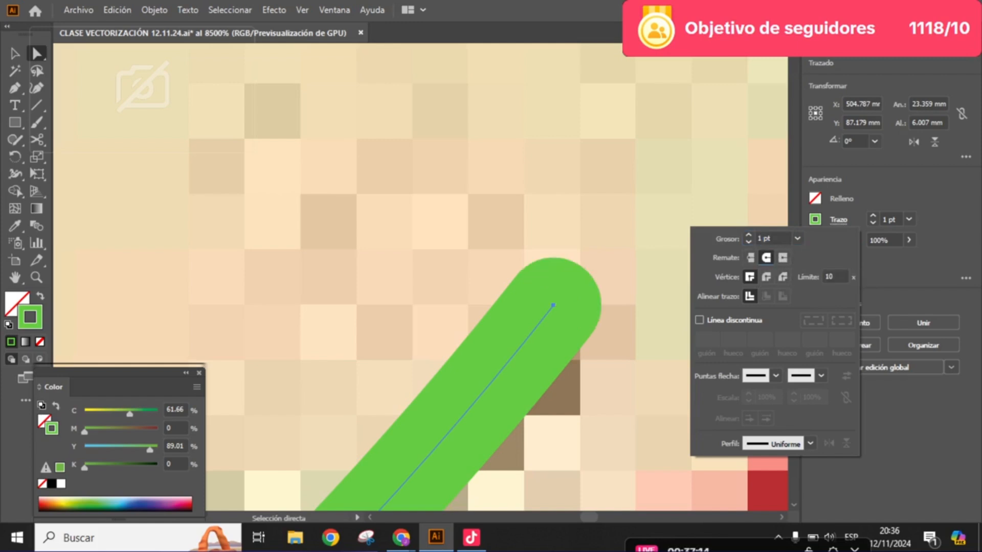
pyautogui.press('Escape')
pyautogui.scroll(-9, 588, 179)
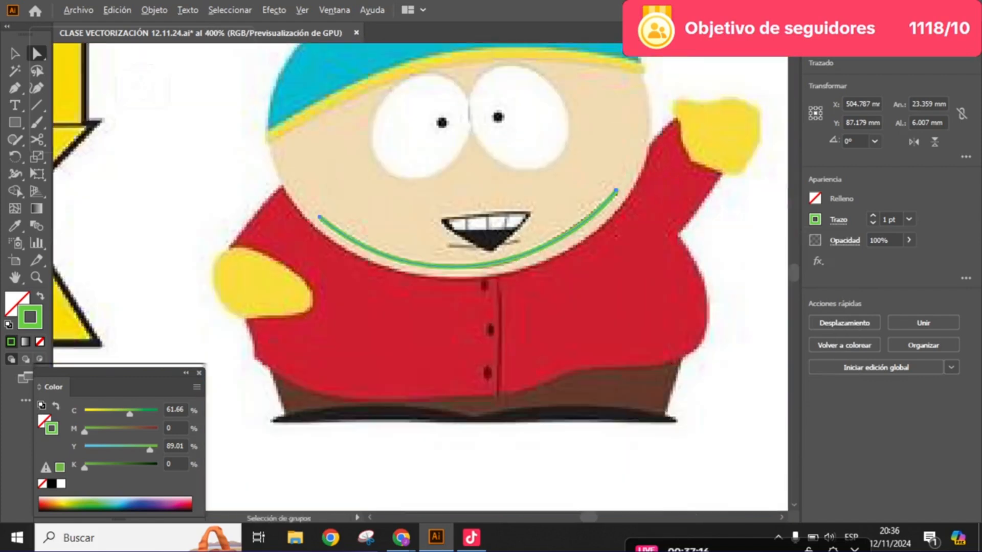
# - Create a three-sided polygon with a 17.6389 mm radius centred on Cartman's mouth
pyautogui.scroll(3, 470, 192)
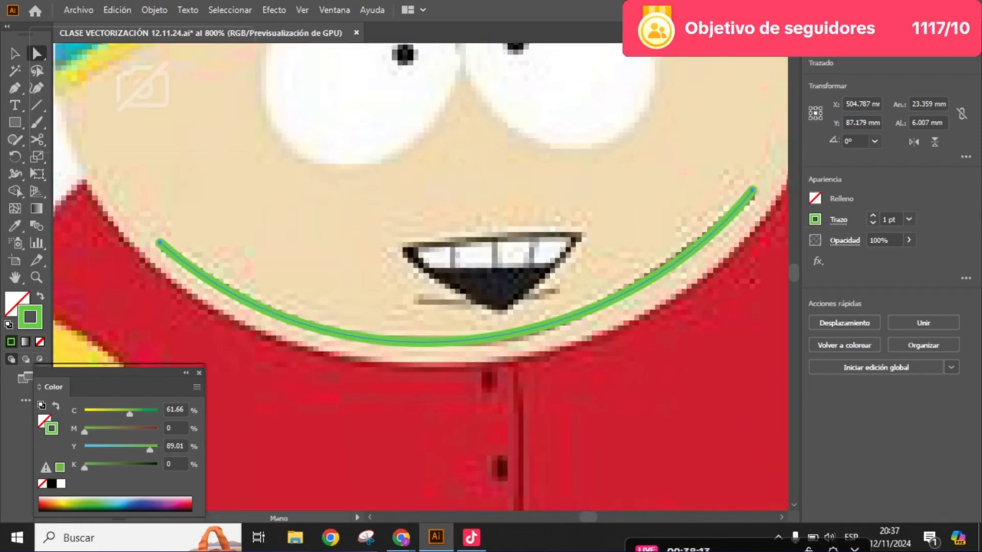
pyautogui.moveTo(517, 237); pyautogui.dragTo(499, 247)
pyautogui.scroll(2, 470, 259)
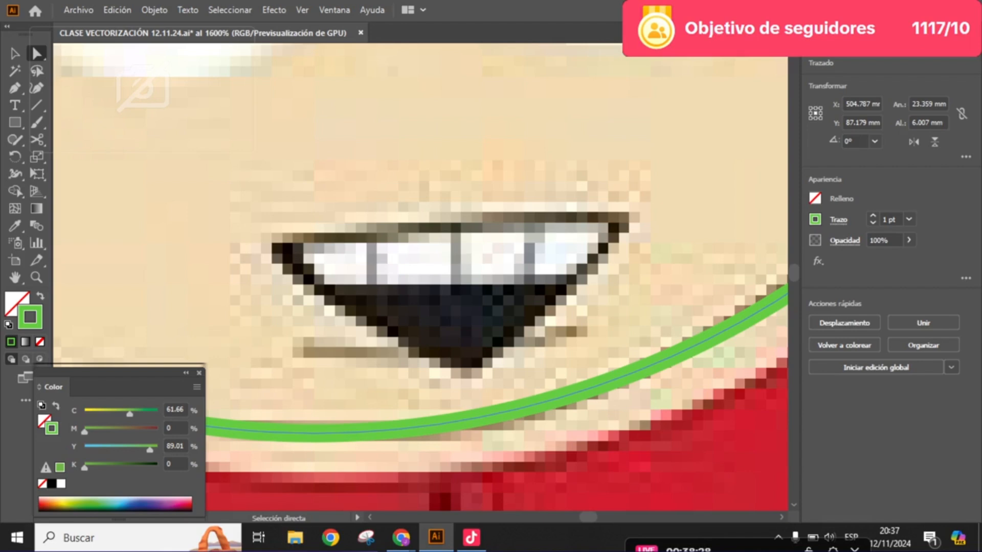
pyautogui.click(14, 123)
pyautogui.click(15, 122)
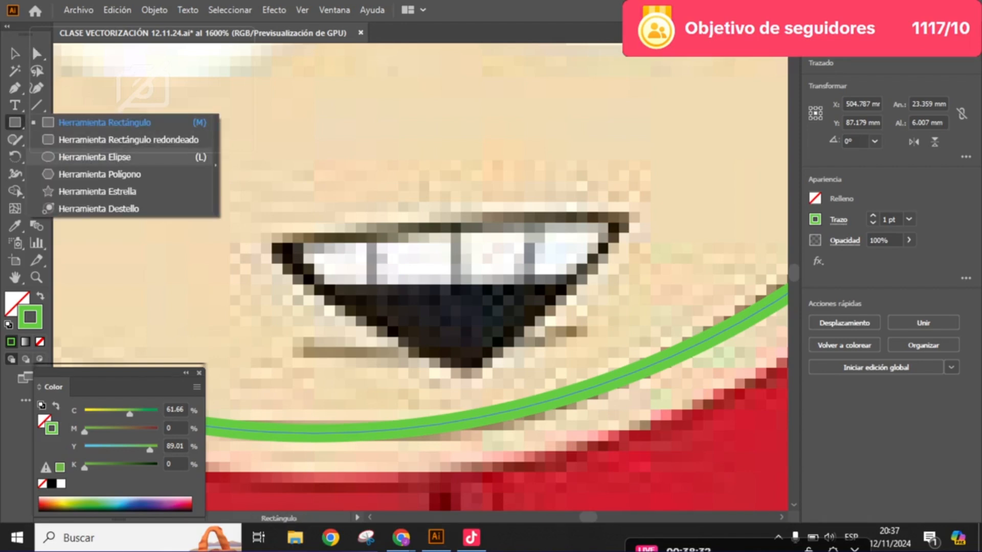
pyautogui.click(95, 157)
pyautogui.click(15, 123)
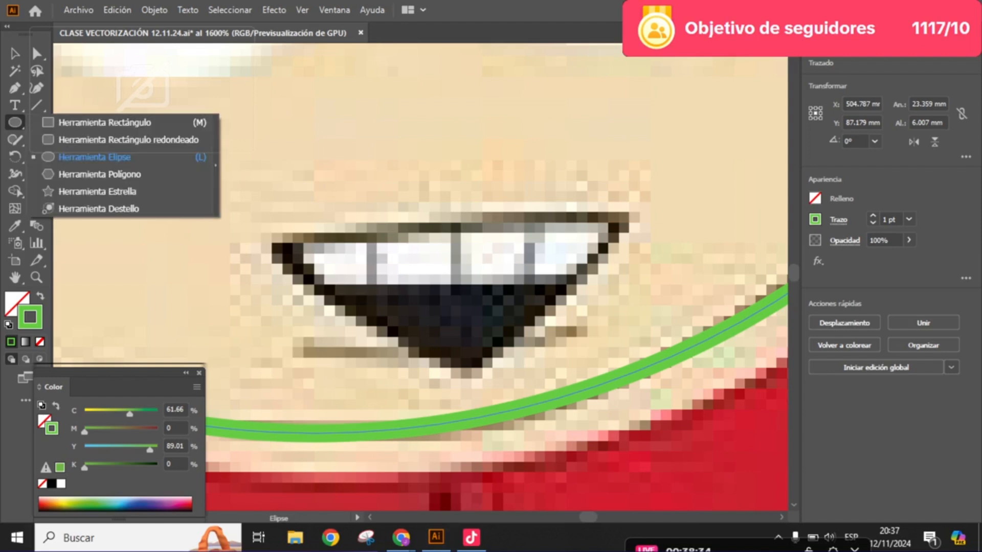
pyautogui.click(99, 174)
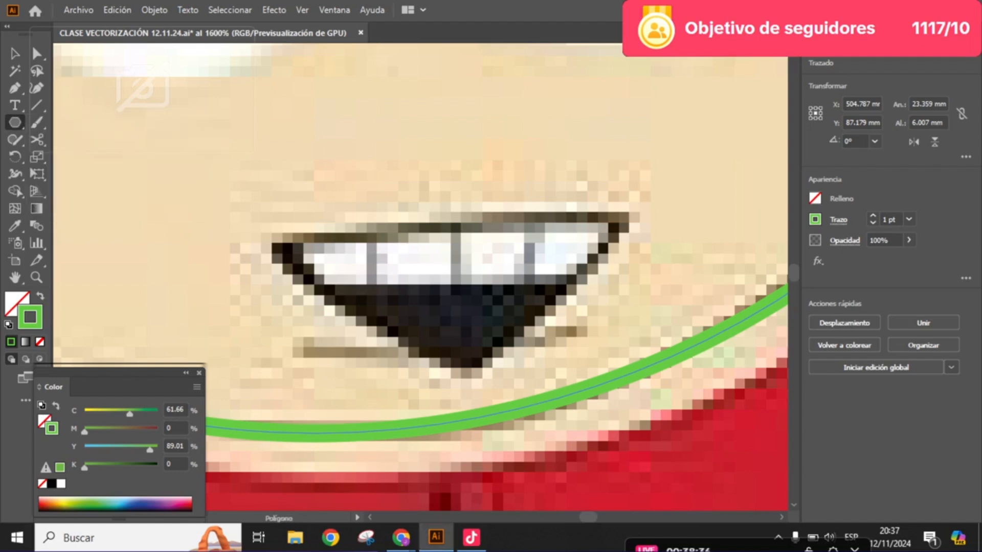
pyautogui.click(450, 287)
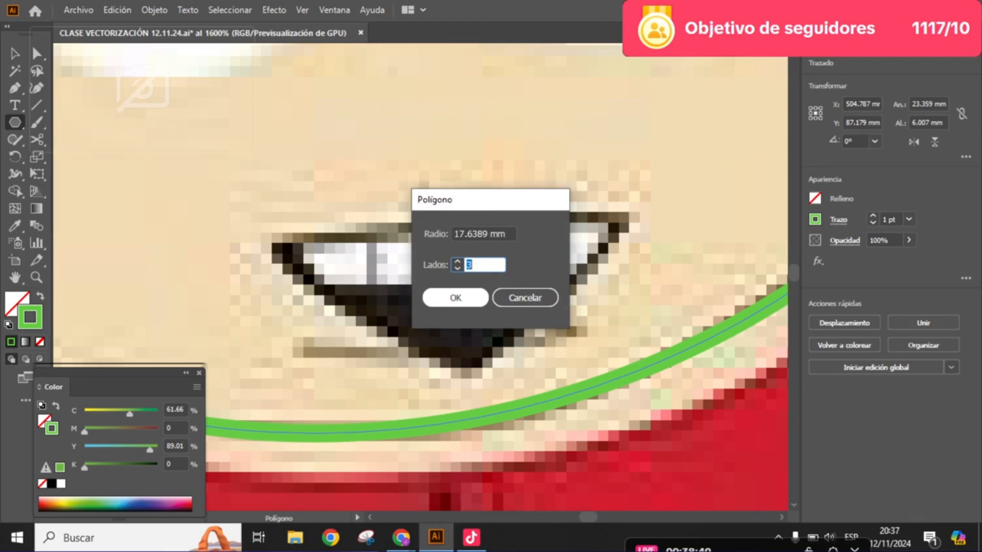
pyautogui.click(455, 297)
pyautogui.scroll(-5, 429, 234)
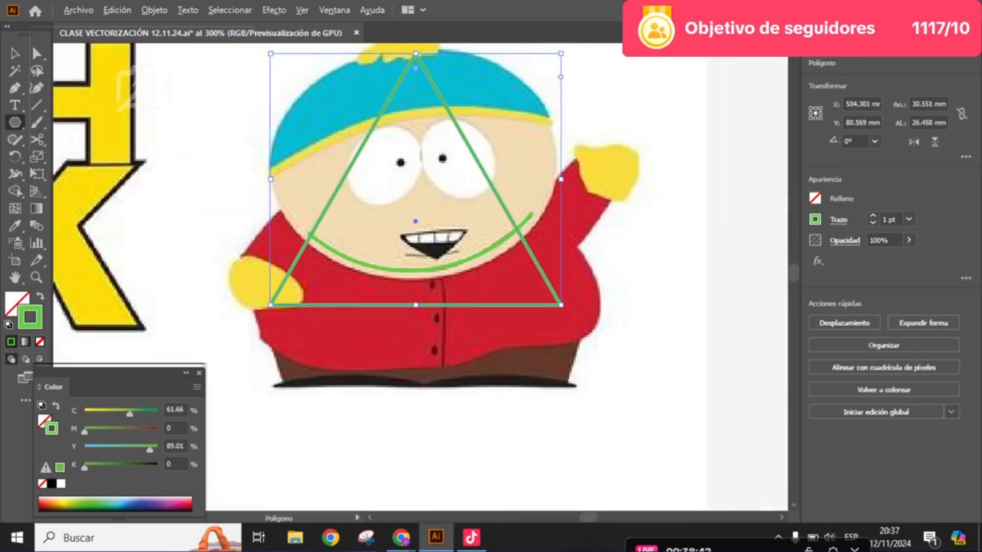
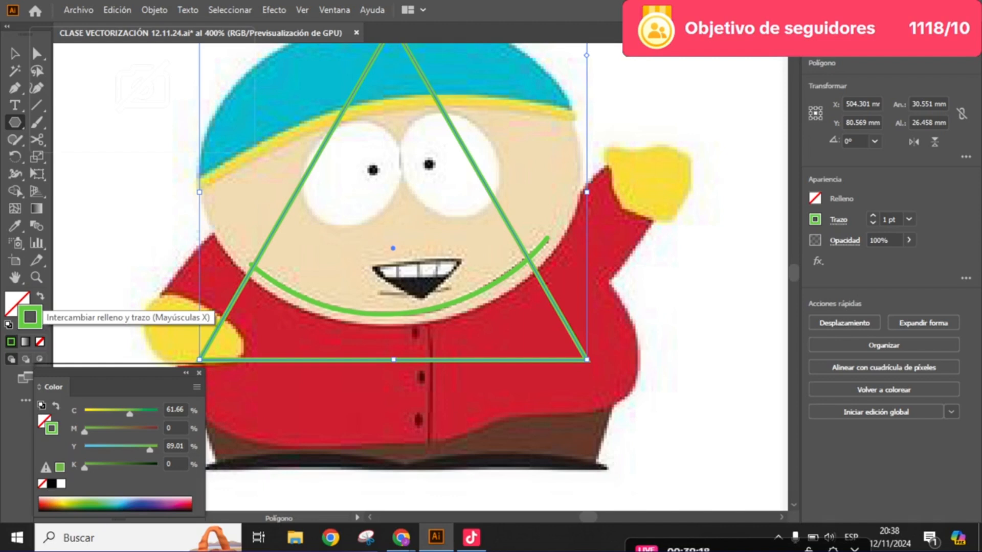
# - Swap the triangle's green stroke to its fill and scale it down to about 7.3 mm wide near the mouth
pyautogui.click(40, 297)
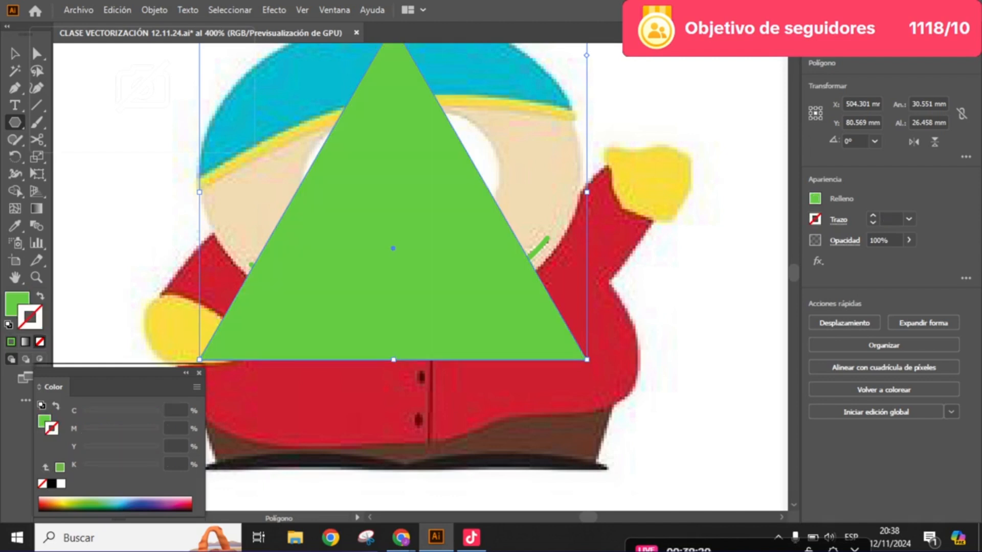
pyautogui.click(14, 54)
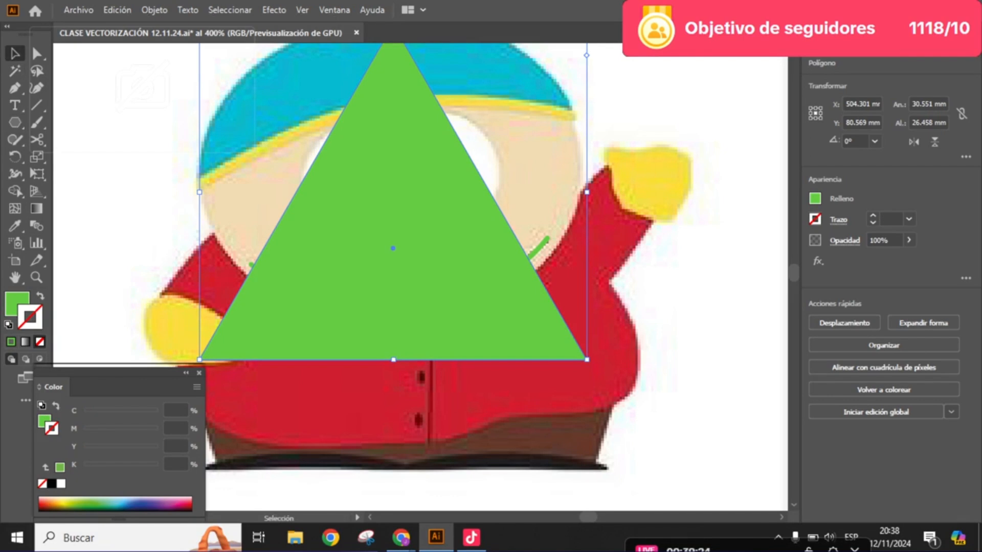
pyautogui.moveTo(586, 192); pyautogui.dragTo(460, 258)
pyautogui.hotkey('ctrl', '+')
pyautogui.hotkey('ctrl', '+')
pyautogui.hotkey('ctrl', '+')
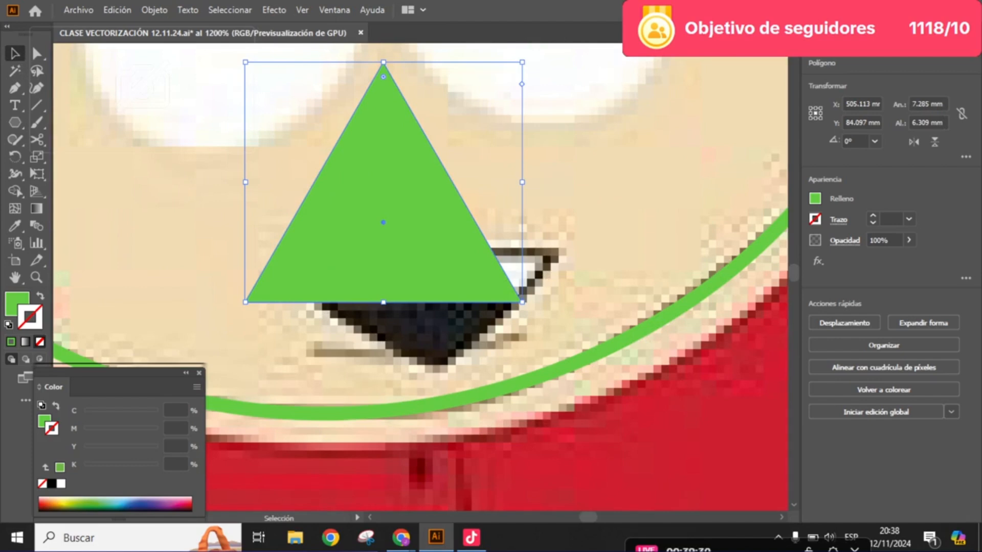
# - Rotate the green triangle 180° and move it over Cartman's mouth
pyautogui.moveTo(543, 194); pyautogui.dragTo(348, 254)
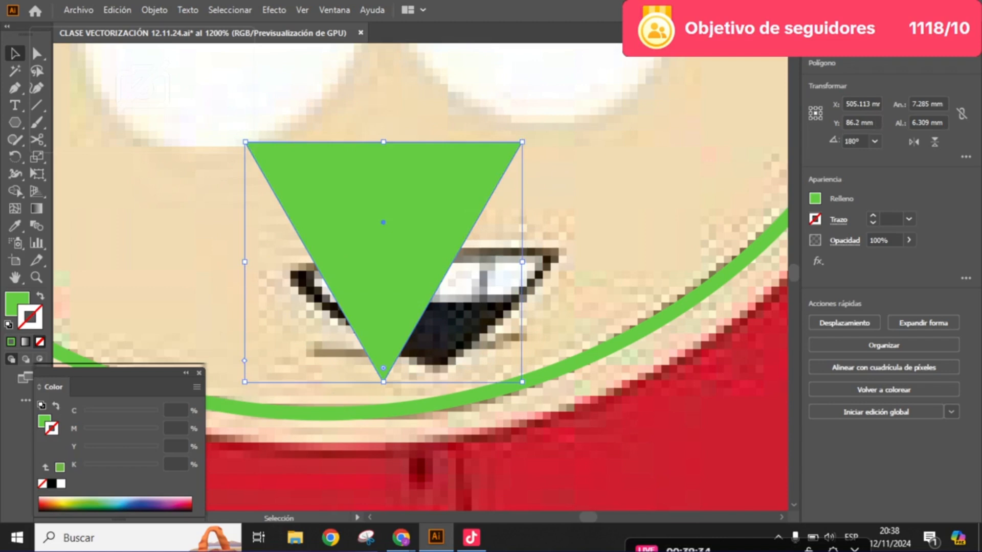
pyautogui.moveTo(383, 223); pyautogui.dragTo(432, 326)
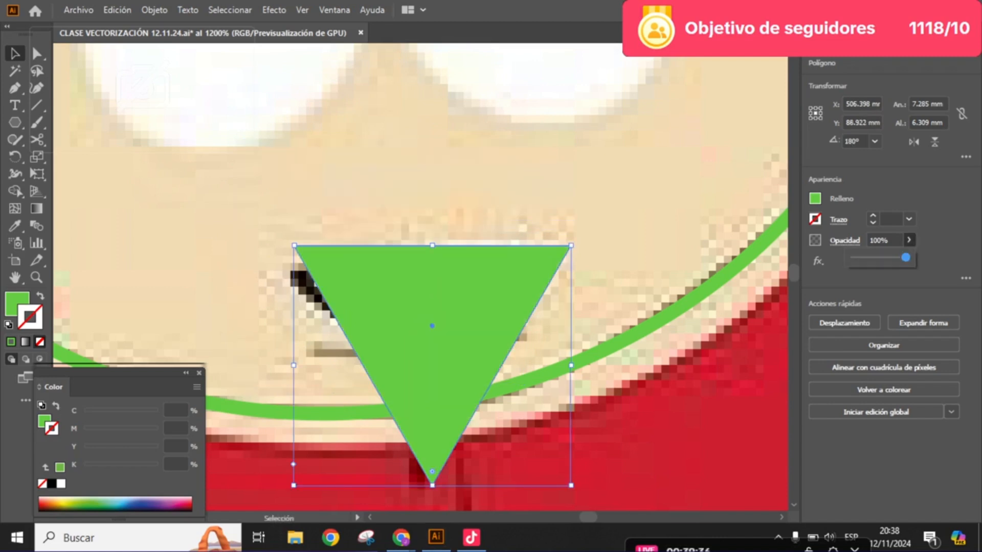
# - Set the triangle's opacity to 40% and move its three anchor points onto the corners of the mouth
pyautogui.moveTo(905, 257); pyautogui.dragTo(874, 258)
pyautogui.click(36, 53)
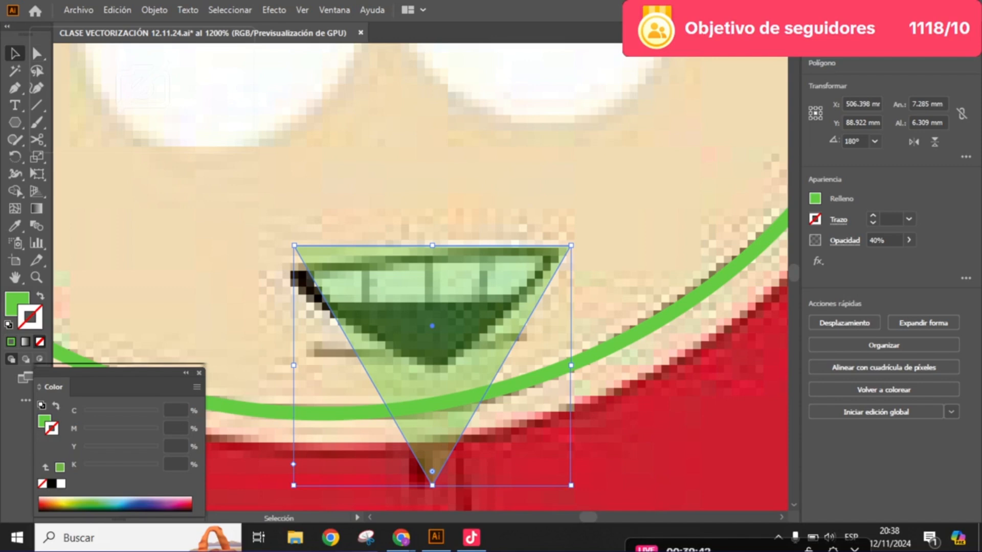
pyautogui.press('a')
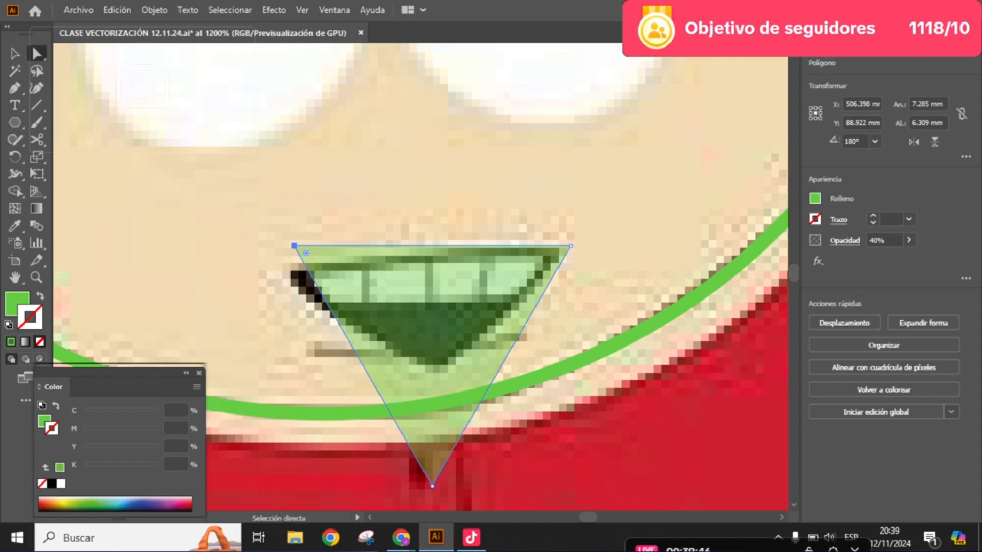
pyautogui.moveTo(294, 246); pyautogui.dragTo(290, 273)
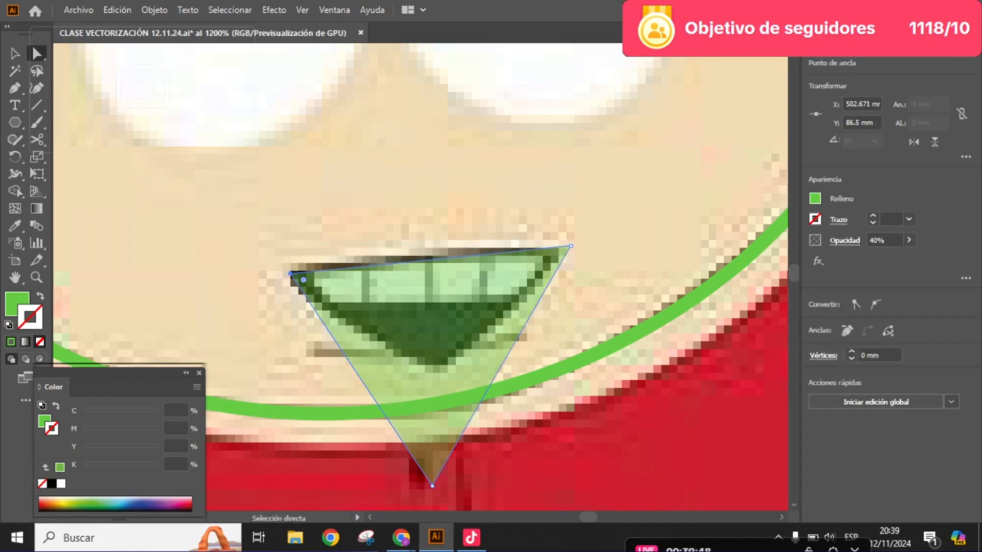
pyautogui.moveTo(570, 246); pyautogui.dragTo(557, 250)
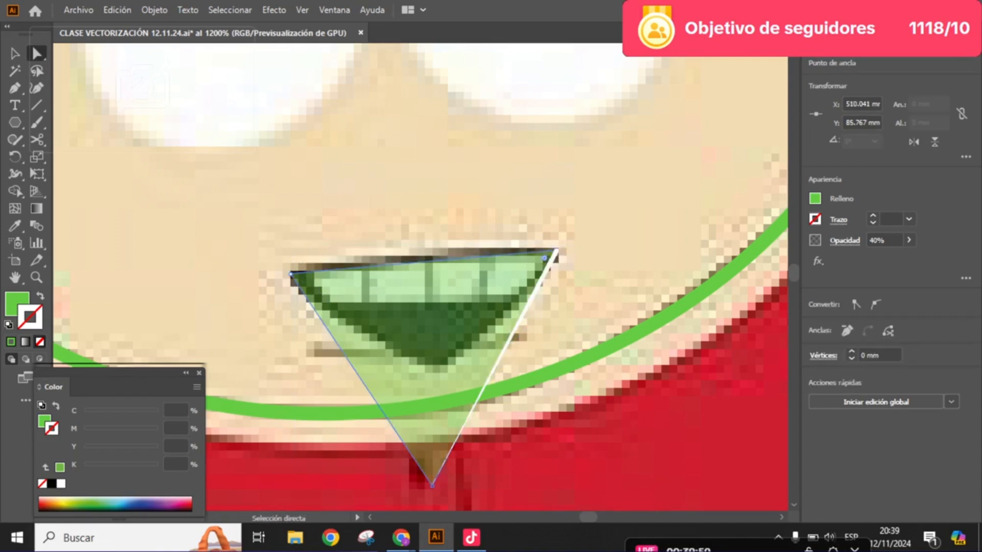
pyautogui.scroll(-1, 557, 251)
pyautogui.moveTo(432, 451); pyautogui.dragTo(434, 338)
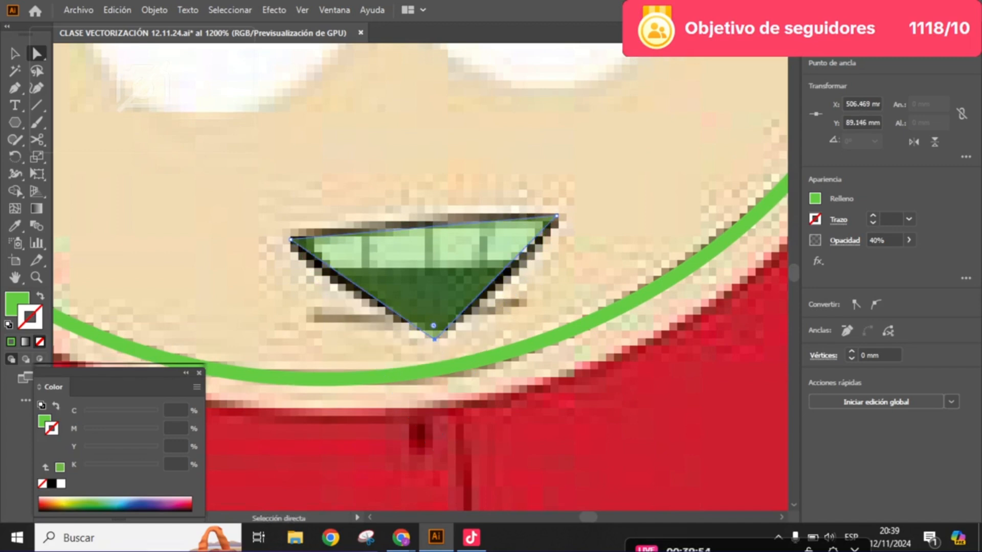
# - Raise the mouth shape's opacity to 56% and nudge its two upper anchor points slightly outward
pyautogui.click(908, 240)
pyautogui.moveTo(873, 257)
pyautogui.mouseDown()
pyautogui.moveTo(905, 257)
pyautogui.moveTo(853, 257)
pyautogui.moveTo(882, 257)
pyautogui.mouseUp()
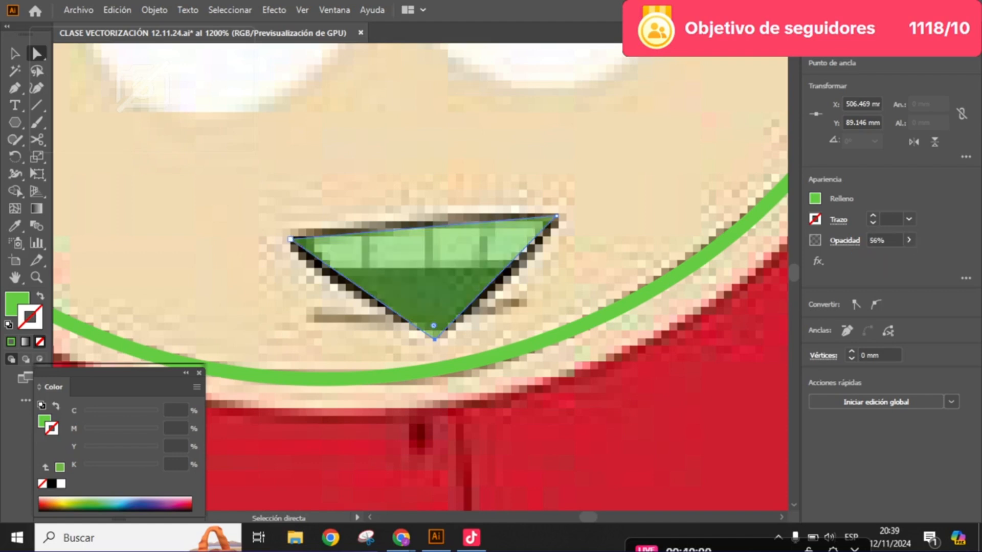
pyautogui.click(290, 239)
pyautogui.moveTo(290, 239); pyautogui.dragTo(285, 236)
pyautogui.click(556, 215)
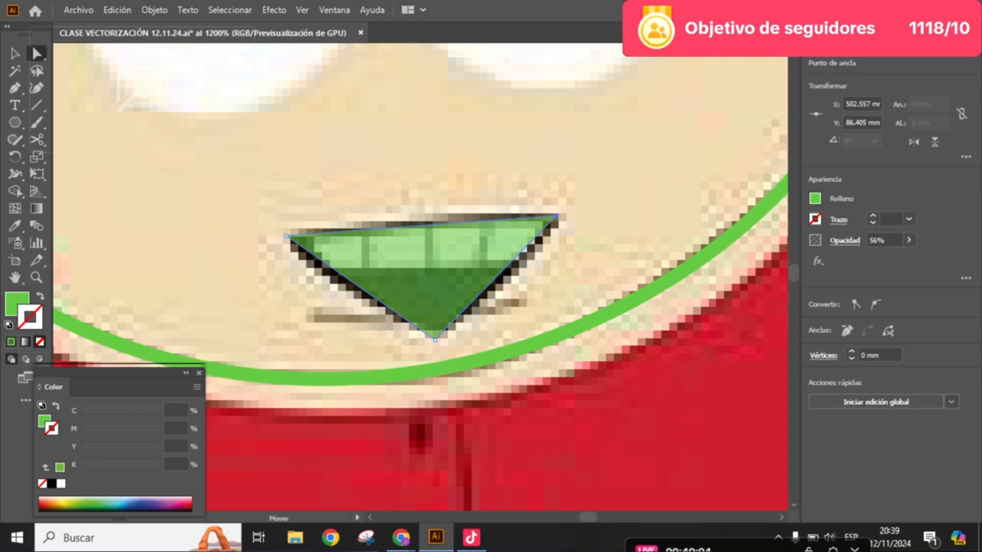
pyautogui.moveTo(557, 215); pyautogui.dragTo(561, 215)
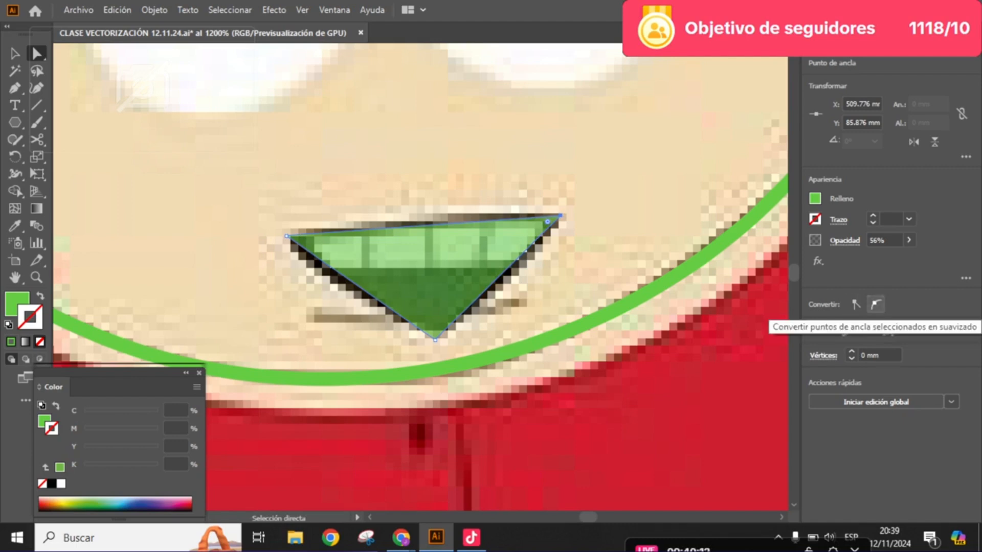
# - Convert the mouth's upper-right anchor to a smooth point and shorten both handles to fit the corner
pyautogui.click(876, 305)
pyautogui.scroll(2, 537, 227)
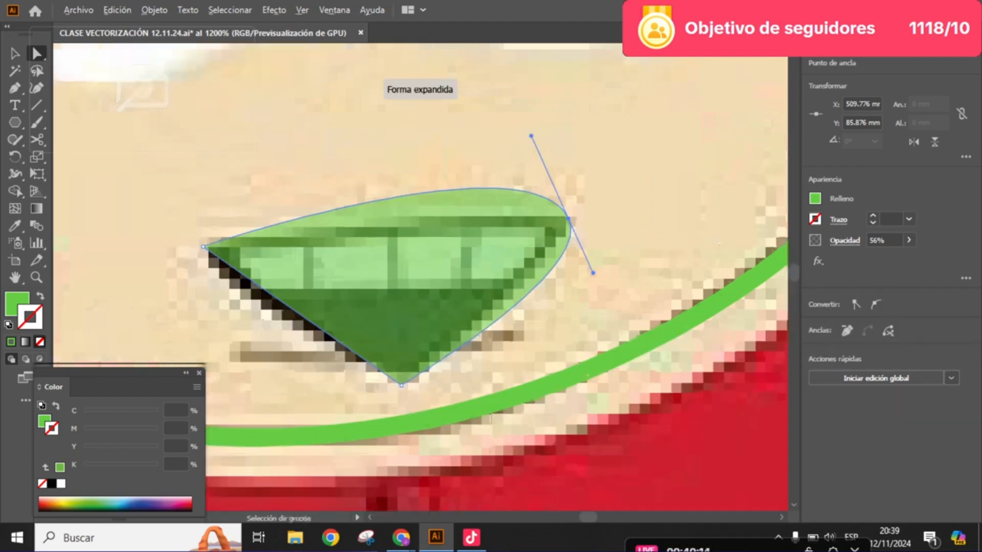
pyautogui.moveTo(528, 79); pyautogui.dragTo(570, 182)
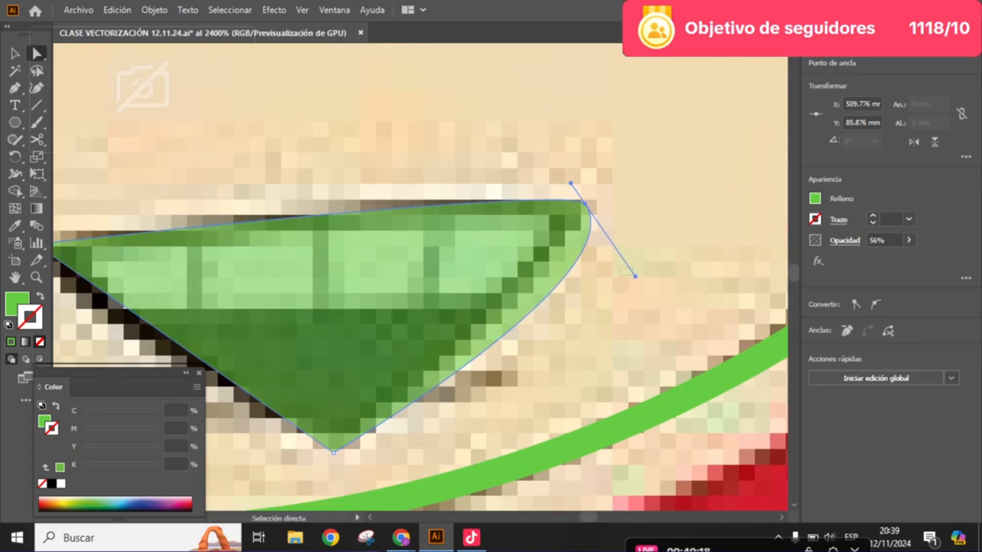
pyautogui.click(619, 267)
pyautogui.click(568, 236)
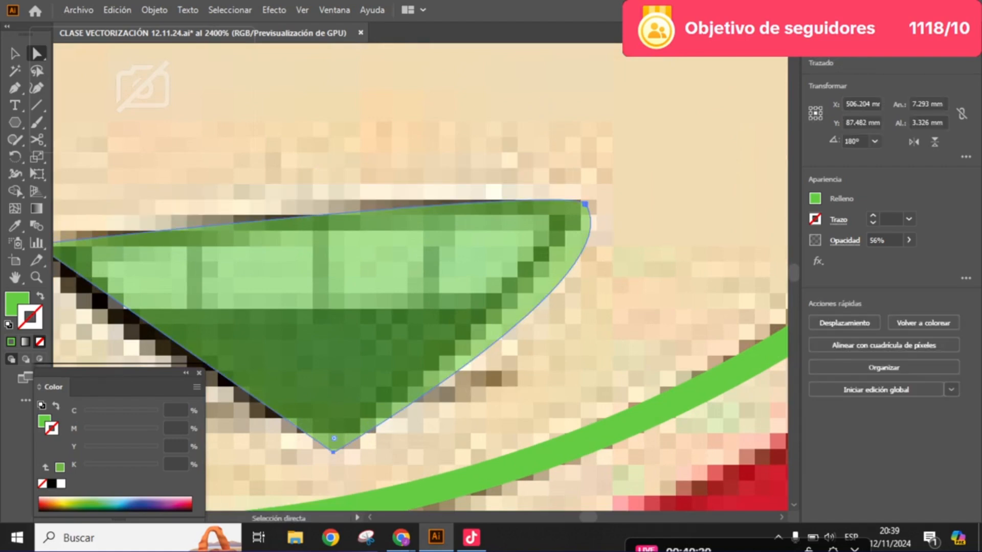
pyautogui.click(585, 204)
pyautogui.moveTo(635, 277); pyautogui.dragTo(591, 249)
# - Convert the mouth's upper-left anchor to a smooth point and shorten both handles to follow the outline
pyautogui.press('space')
pyautogui.moveTo(511, 256); pyautogui.dragTo(744, 253)
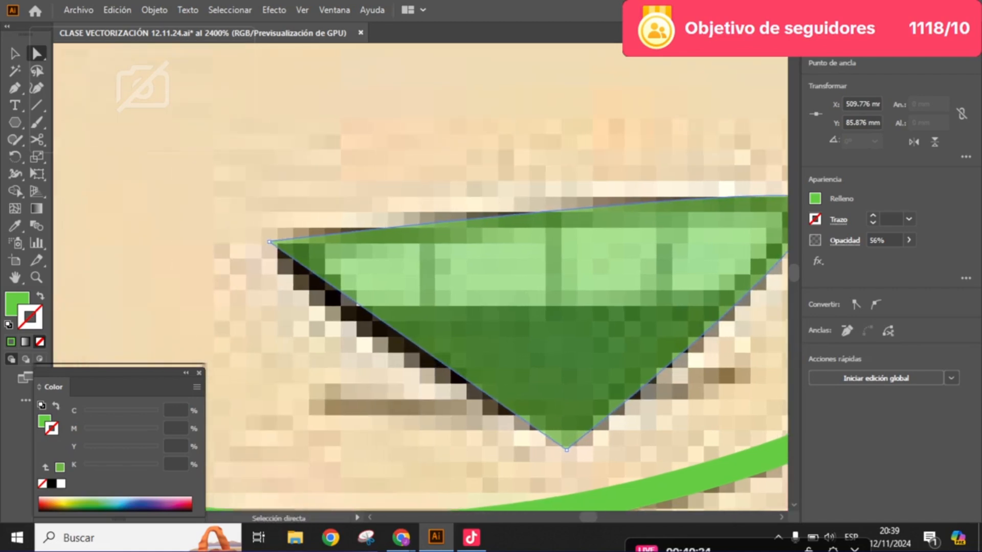
pyautogui.click(269, 242)
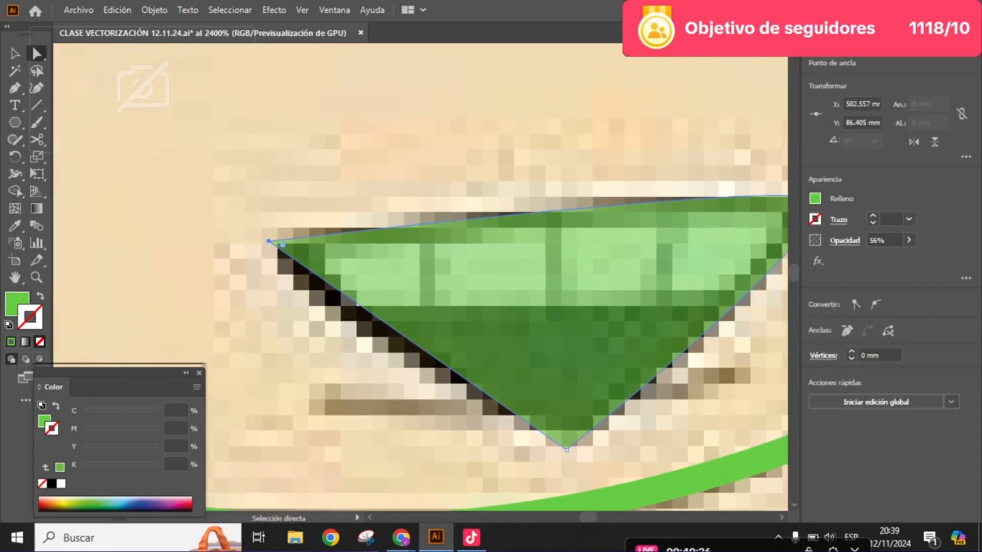
pyautogui.click(875, 304)
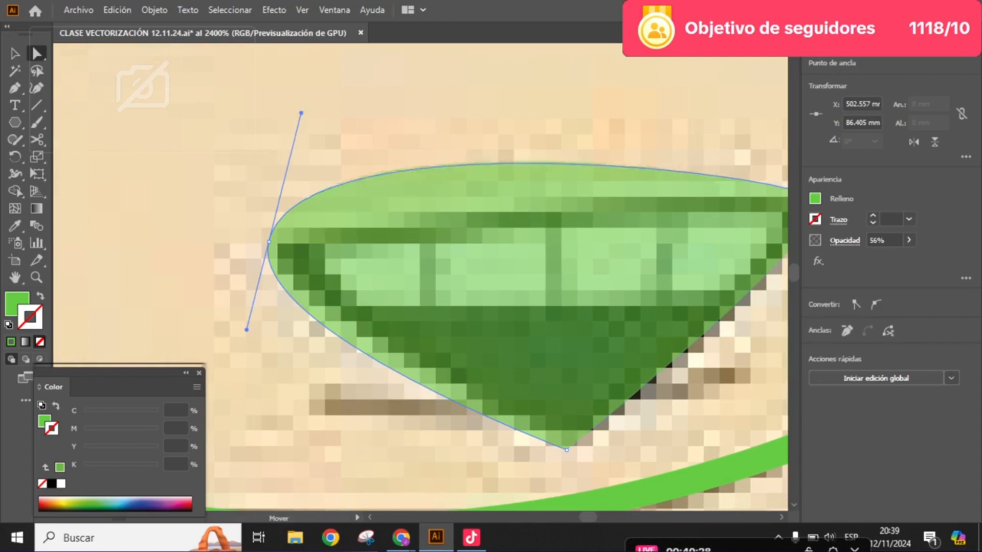
pyautogui.moveTo(301, 113); pyautogui.dragTo(286, 206)
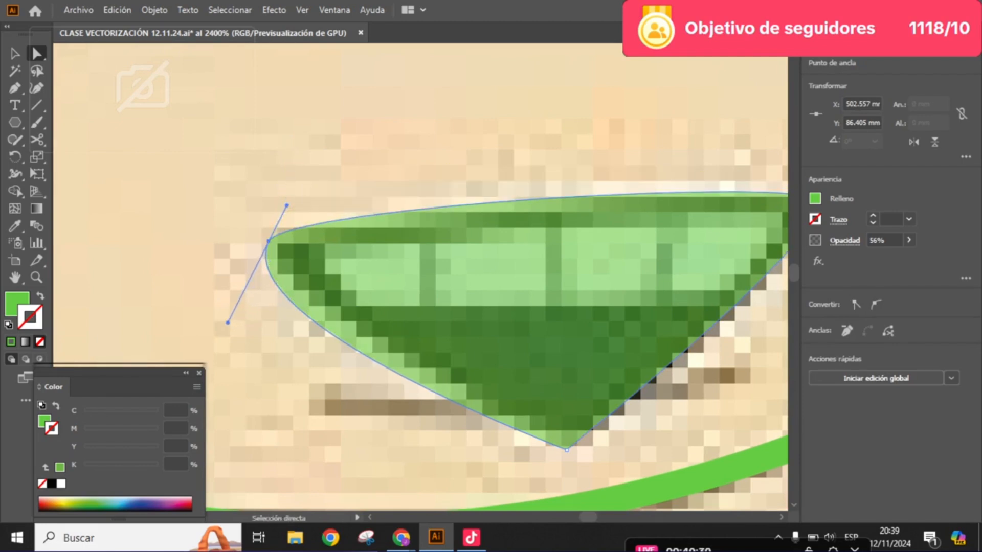
pyautogui.moveTo(228, 323); pyautogui.dragTo(257, 302)
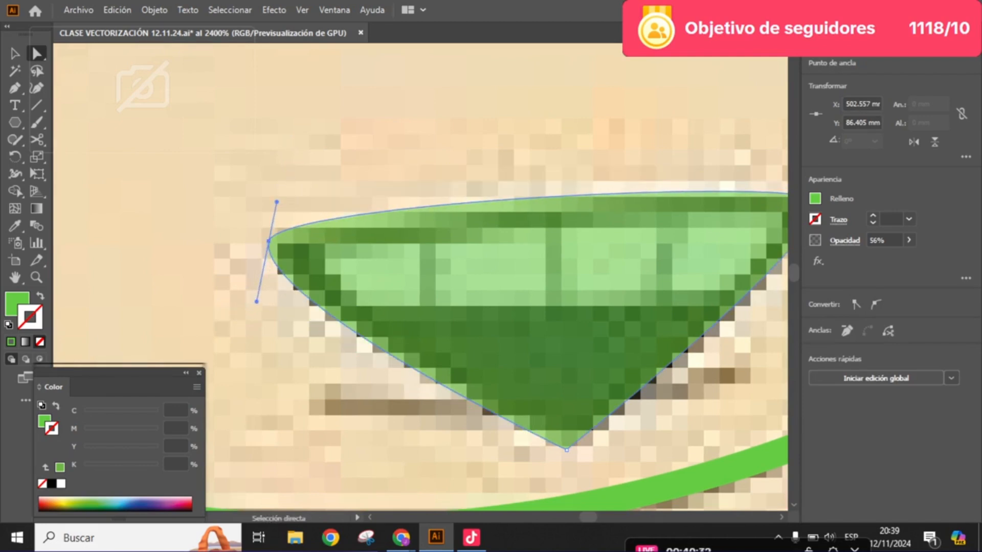
# - Convert the mouth's bottom anchor to a smooth point and adjust its handles to narrow the rounded tip
pyautogui.moveTo(409, 297); pyautogui.dragTo(339, 238)
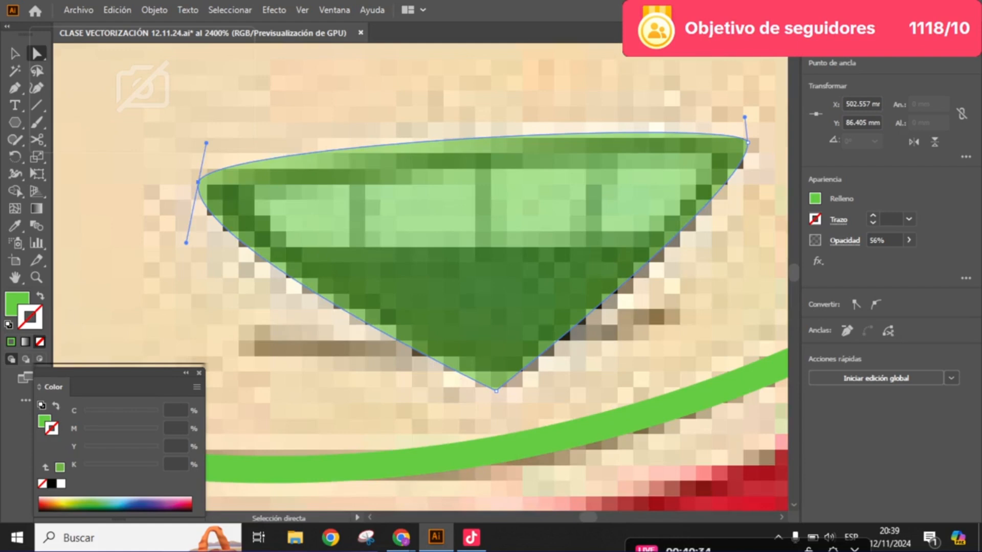
pyautogui.click(495, 391)
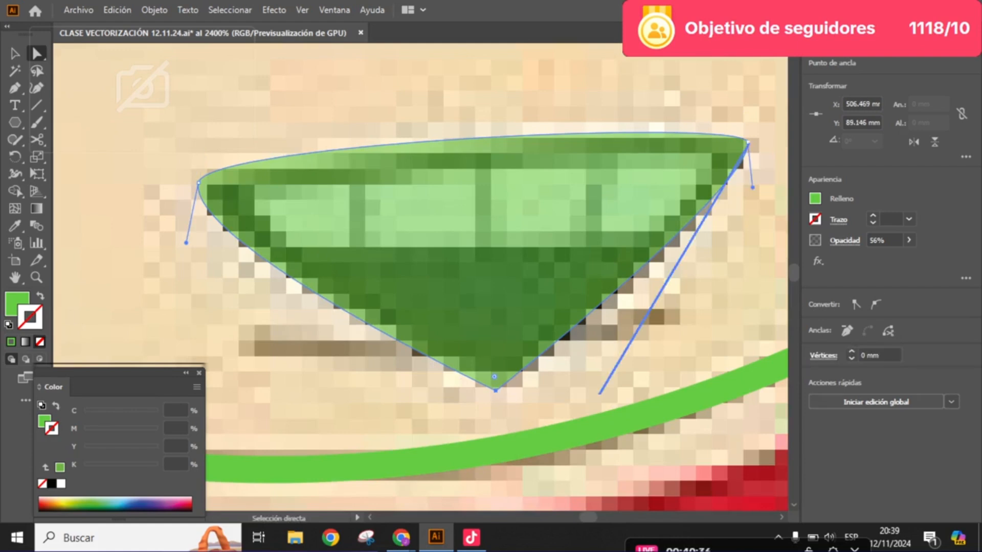
pyautogui.click(875, 304)
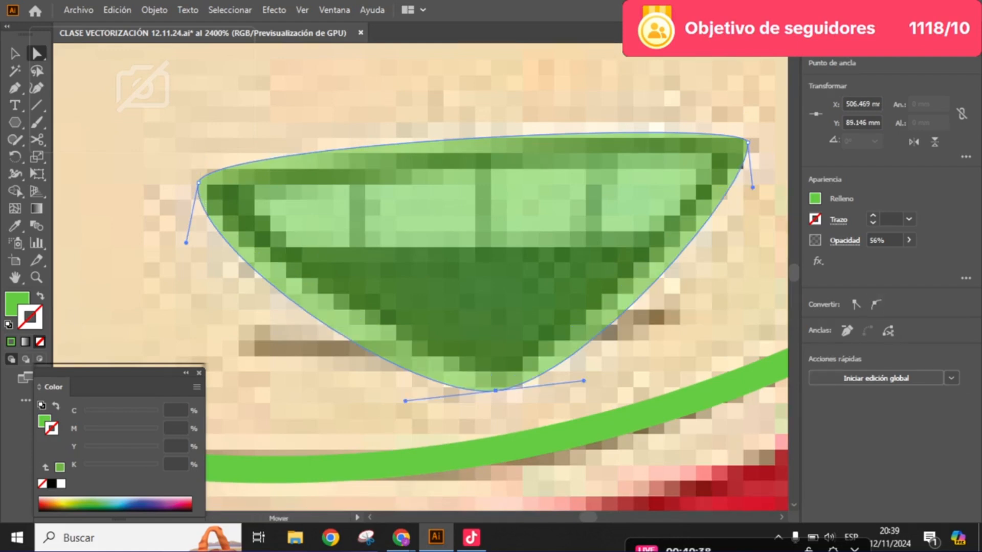
pyautogui.moveTo(405, 400)
pyautogui.mouseDown()
pyautogui.moveTo(421, 442)
pyautogui.moveTo(406, 382)
pyautogui.mouseUp()
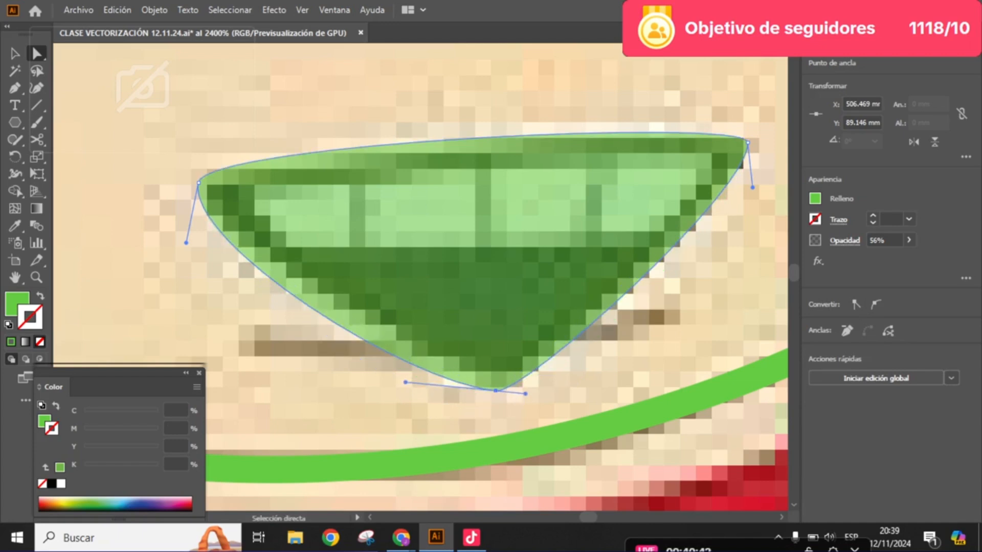
pyautogui.click(434, 415)
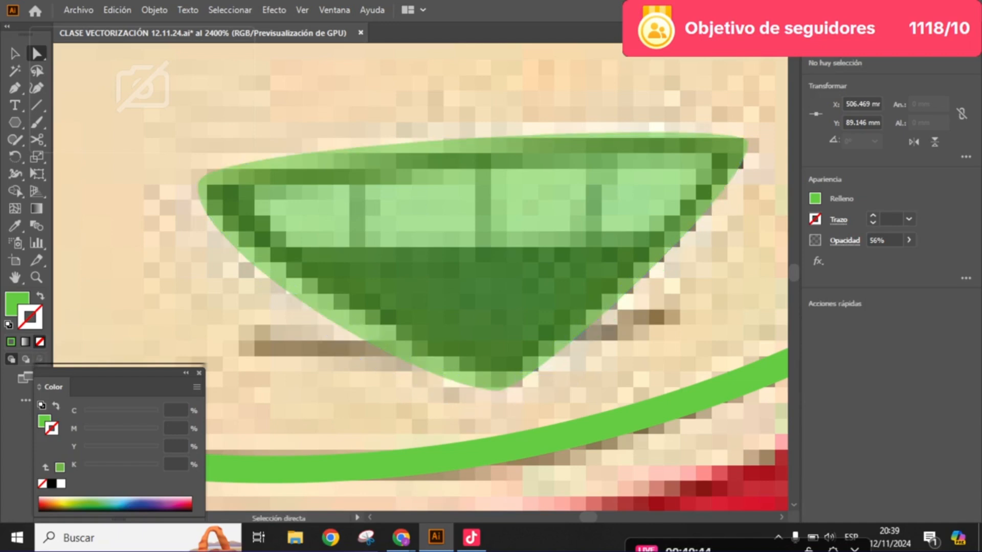
# - Angle the bottom anchor's left handle up along the mouth's lower-left edge, undoing the adjustment to its right handle
pyautogui.click(486, 361)
pyautogui.click(496, 391)
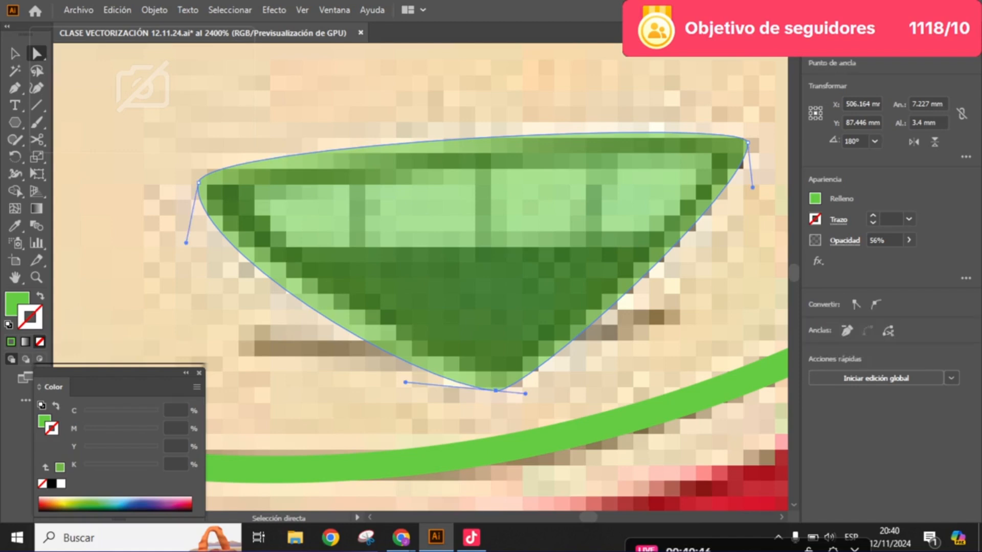
pyautogui.moveTo(406, 366); pyautogui.dragTo(412, 340)
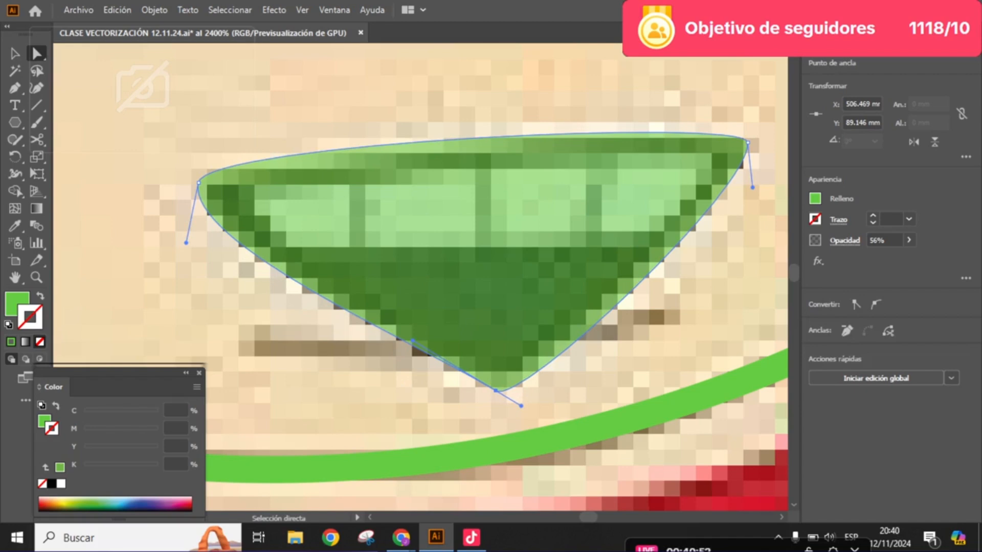
pyautogui.keyDown('alt'); pyautogui.moveTo(520, 406); pyautogui.dragTo(520, 369); pyautogui.keyUp('alt')
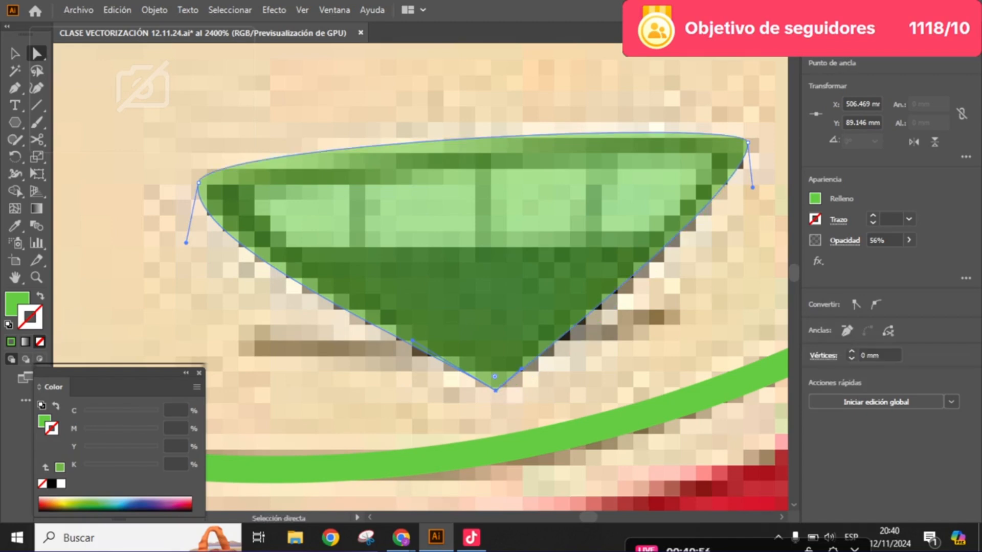
pyautogui.hotkey('ctrl', 'z')
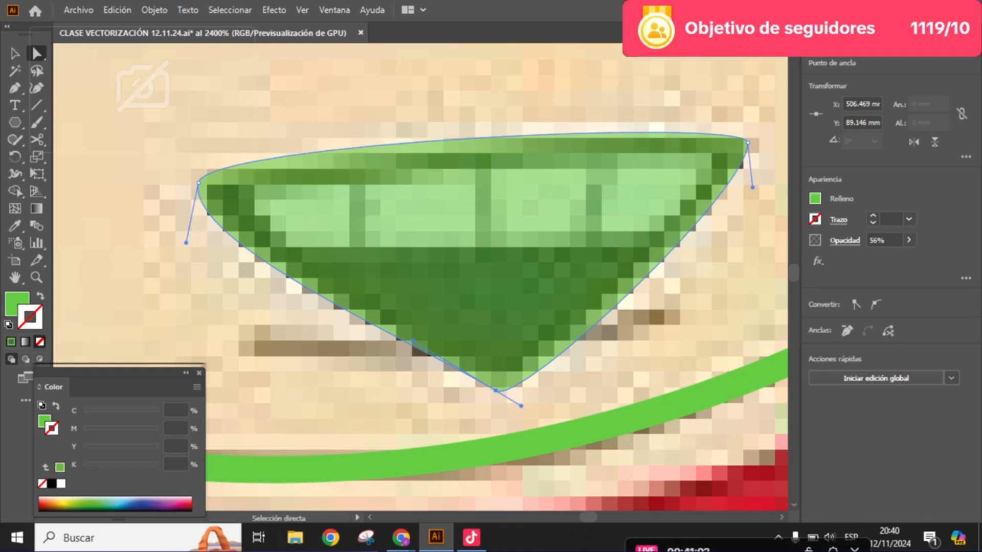
# - Add an anchor point midway along the mouth's lower-right edge and move it inward onto the dark outline
pyautogui.press('+')
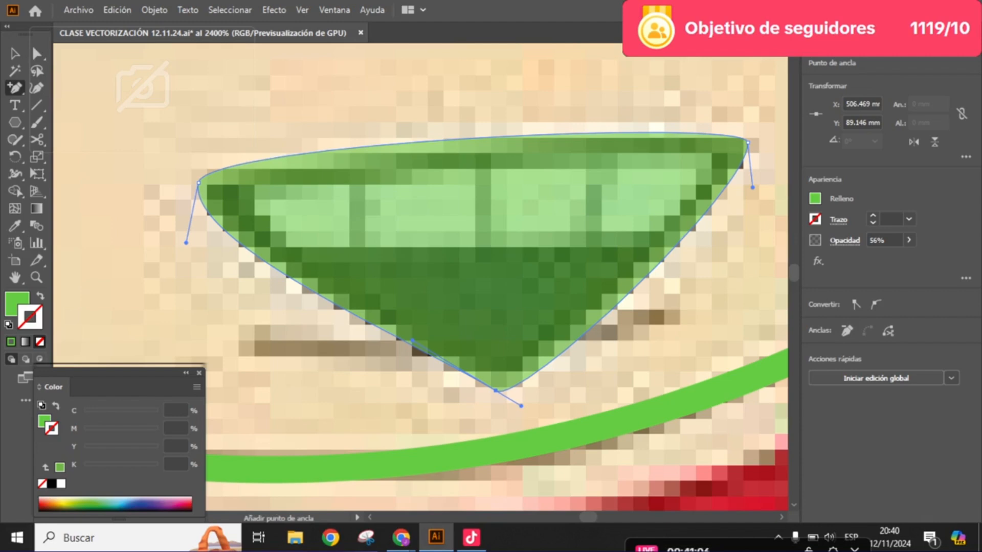
pyautogui.click(644, 278)
pyautogui.hotkey('ctrl', 'z')
pyautogui.scroll(2, 609, 288)
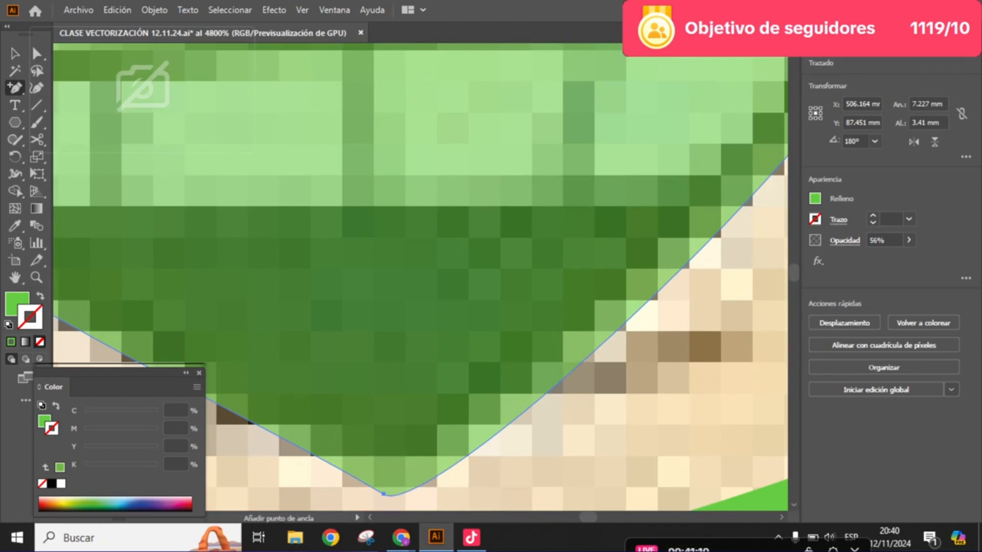
pyautogui.click(600, 350)
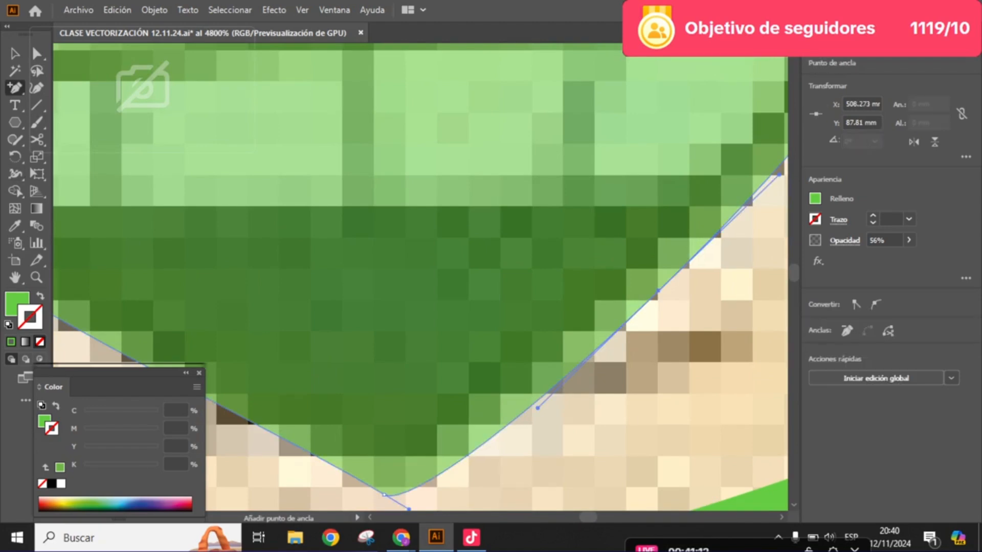
pyautogui.press('a')
pyautogui.moveTo(712, 245); pyautogui.dragTo(622, 251)
pyautogui.scroll(-1, 623, 251)
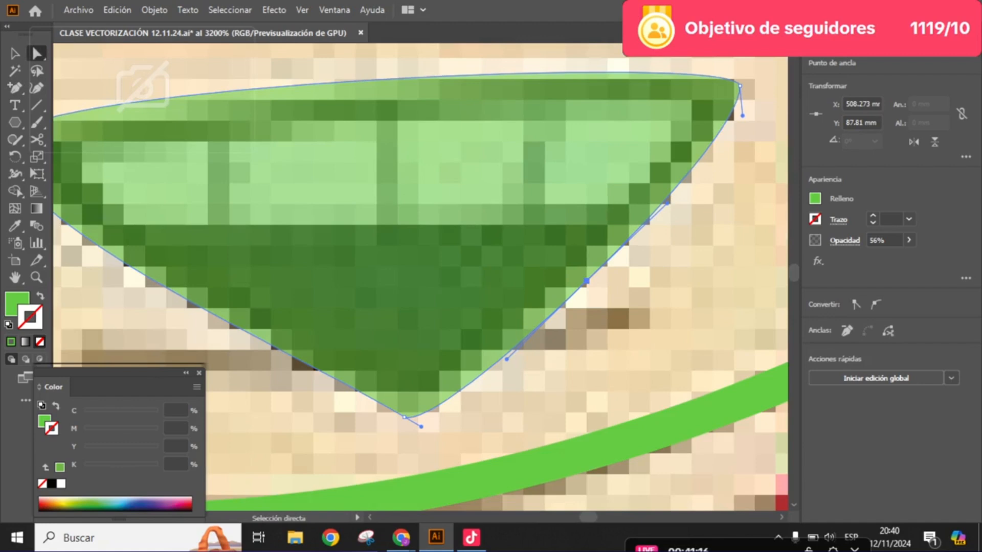
pyautogui.moveTo(586, 281); pyautogui.dragTo(572, 268)
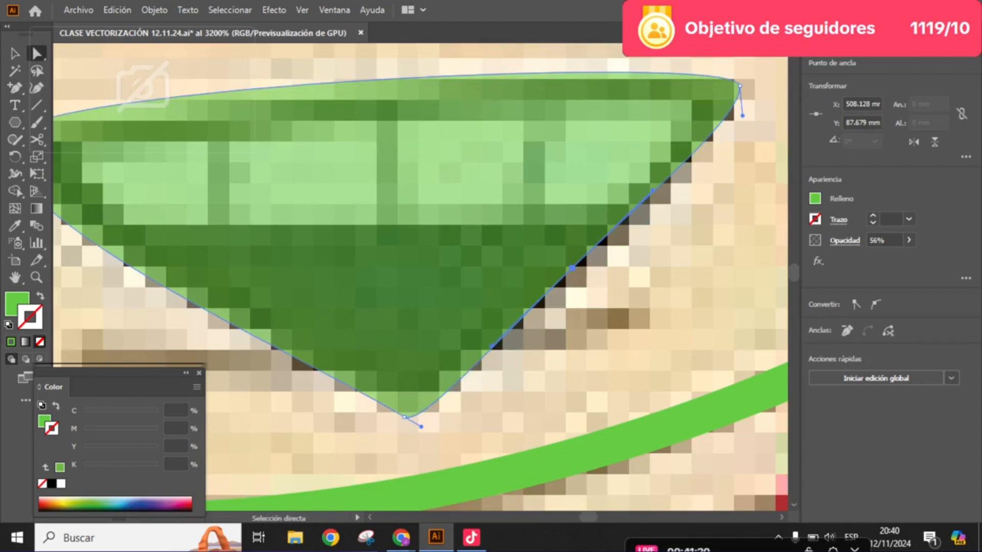
# - Reposition the mouth's lower-right edge anchor on the dark outline and angle the bottom anchor's right handle up along that edge
pyautogui.moveTo(572, 267); pyautogui.dragTo(613, 313)
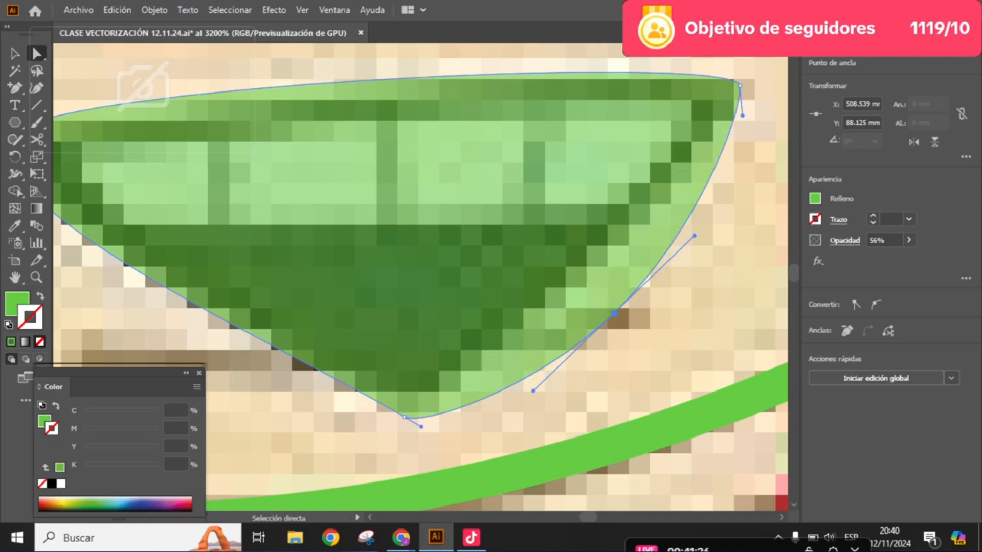
pyautogui.moveTo(613, 313); pyautogui.dragTo(665, 272)
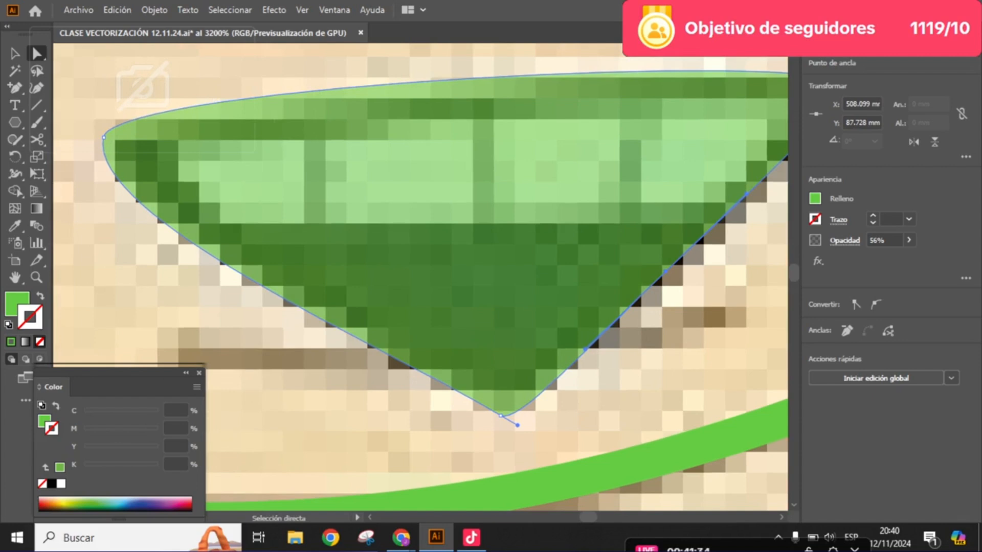
pyautogui.moveTo(518, 425); pyautogui.dragTo(539, 401)
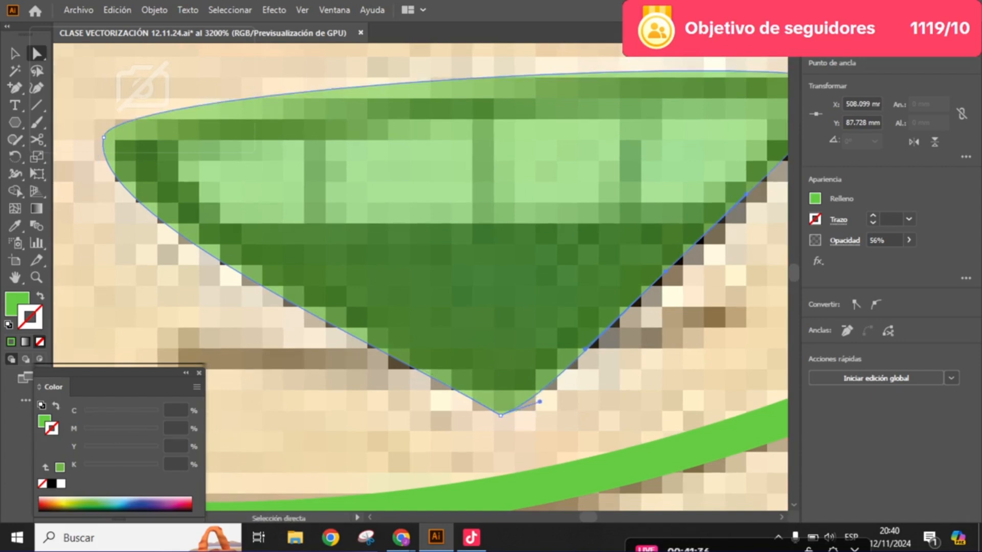
pyautogui.click(594, 403)
pyautogui.moveTo(672, 198); pyautogui.dragTo(572, 253)
pyautogui.scroll(-1, 576, 243)
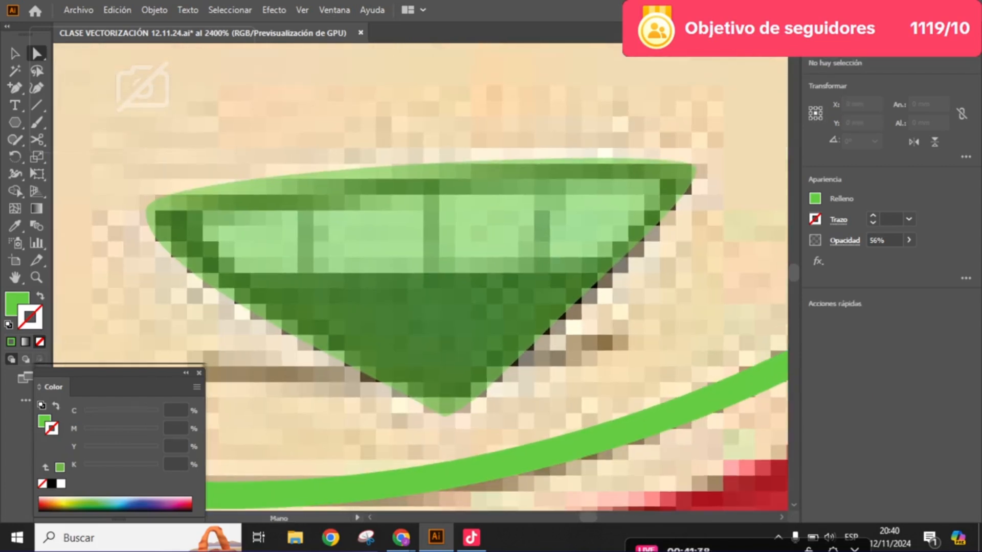
# - Add an anchor point midway along the mouth shape's top edge
pyautogui.click(360, 212)
pyautogui.scroll(1, 361, 211)
pyautogui.moveTo(360, 210); pyautogui.dragTo(379, 214)
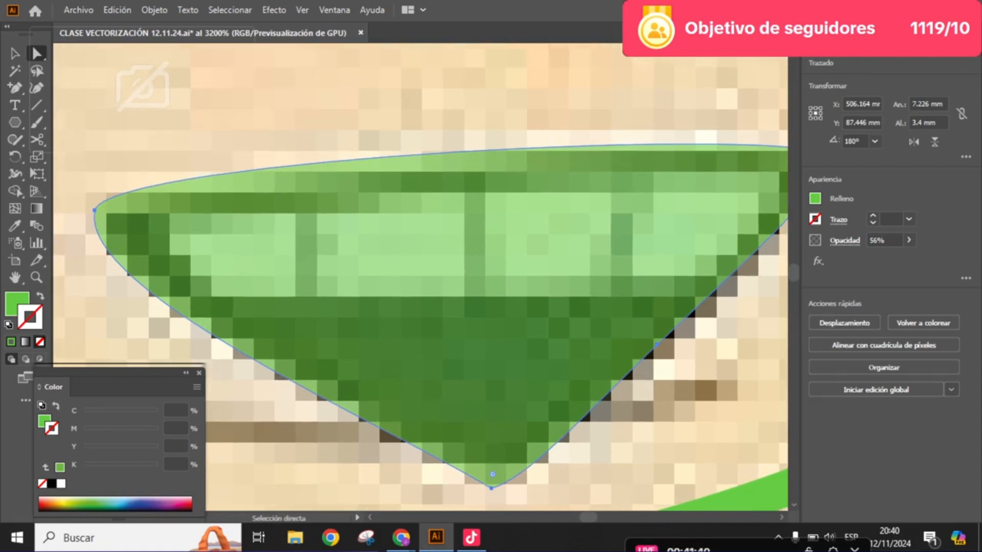
pyautogui.press('+')
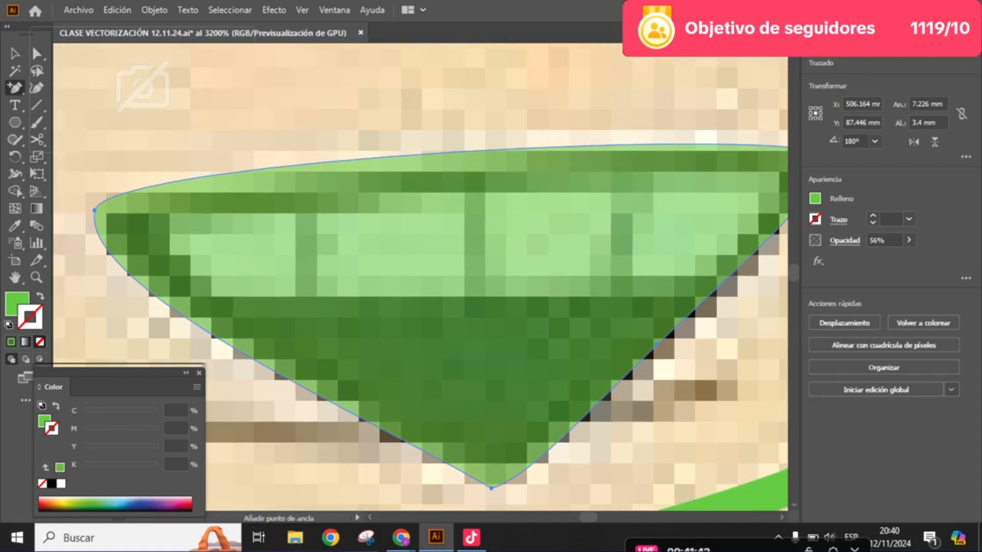
pyautogui.click(463, 154)
pyautogui.press('Return')
pyautogui.click(464, 152)
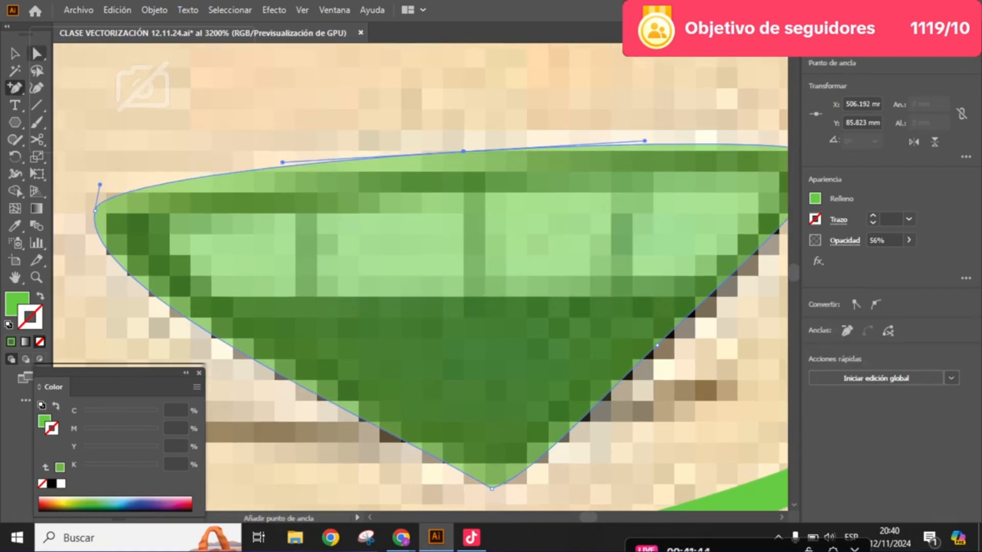
# - Lower the top-edge anchor onto the dark outline and nudge the mouth's upper-left anchor slightly inward
pyautogui.press('a')
pyautogui.moveTo(464, 152)
pyautogui.mouseDown()
pyautogui.moveTo(464, 175)
pyautogui.moveTo(466, 164)
pyautogui.mouseUp()
pyautogui.scroll(-2, 414, 179)
pyautogui.scroll(1, 273, 259)
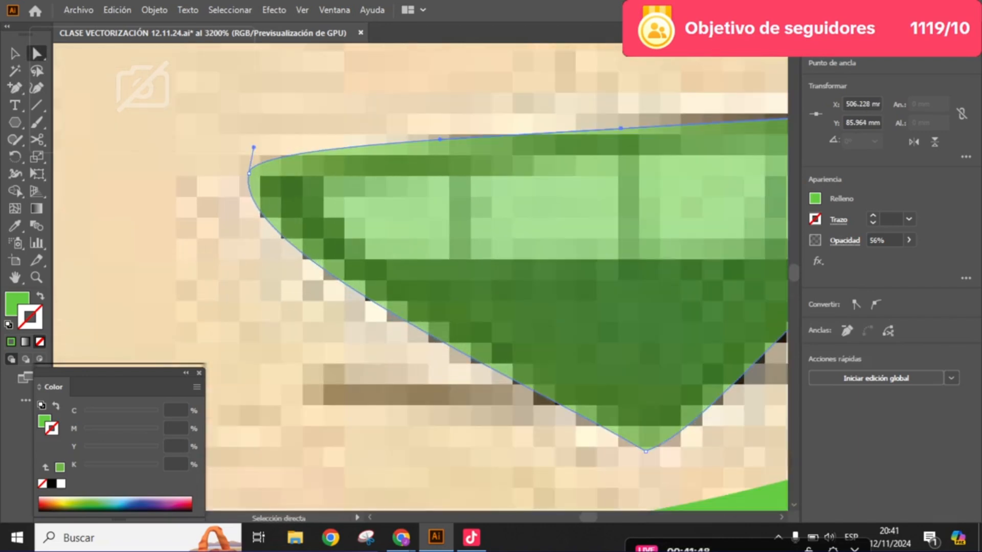
pyautogui.click(255, 195)
pyautogui.moveTo(248, 173); pyautogui.dragTo(133, 109)
# - Fill the mouth shape with black and raise its opacity to 100%
pyautogui.click(513, 353)
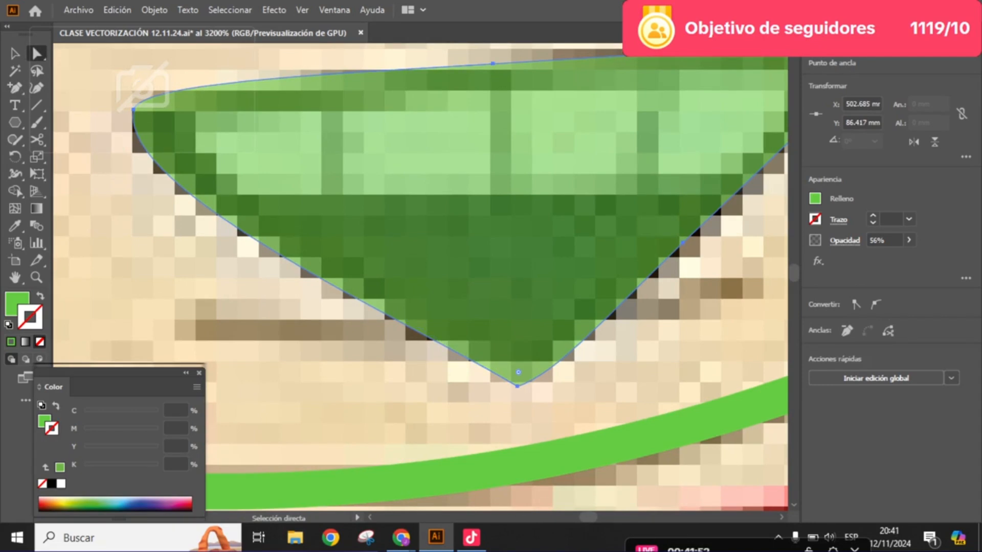
pyautogui.press('x')
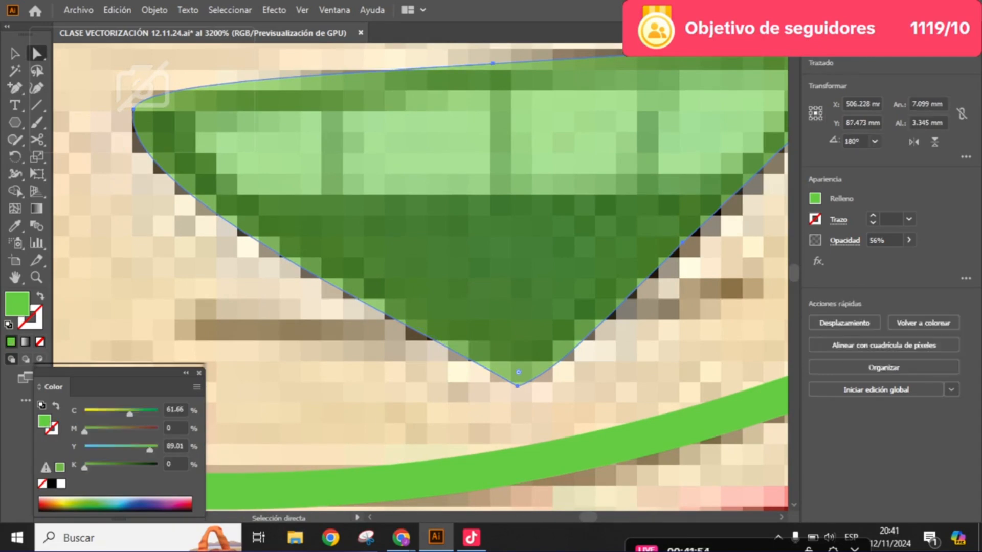
pyautogui.click(51, 484)
pyautogui.scroll(-3, 404, 293)
pyautogui.click(909, 240)
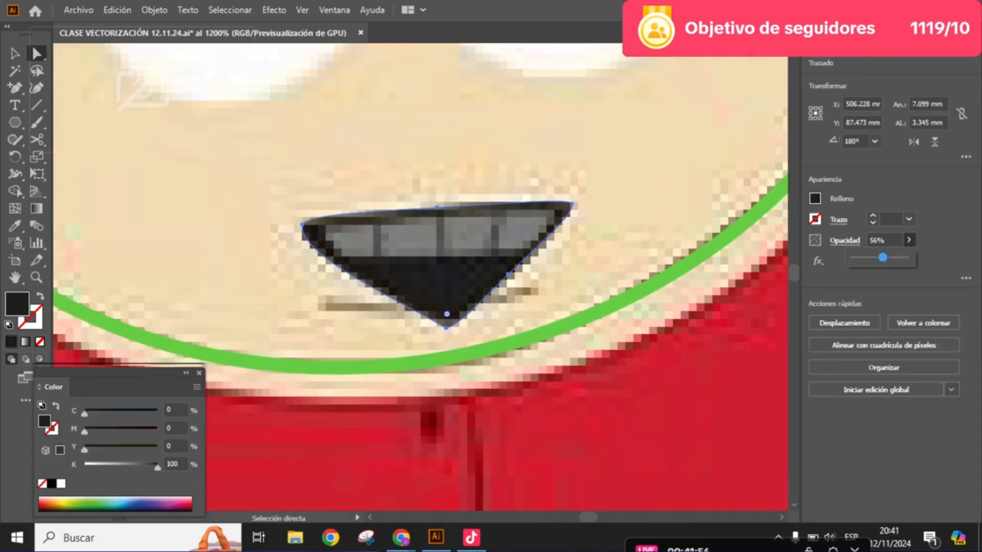
pyautogui.moveTo(883, 257); pyautogui.dragTo(906, 257)
pyautogui.scroll(-3, 456, 261)
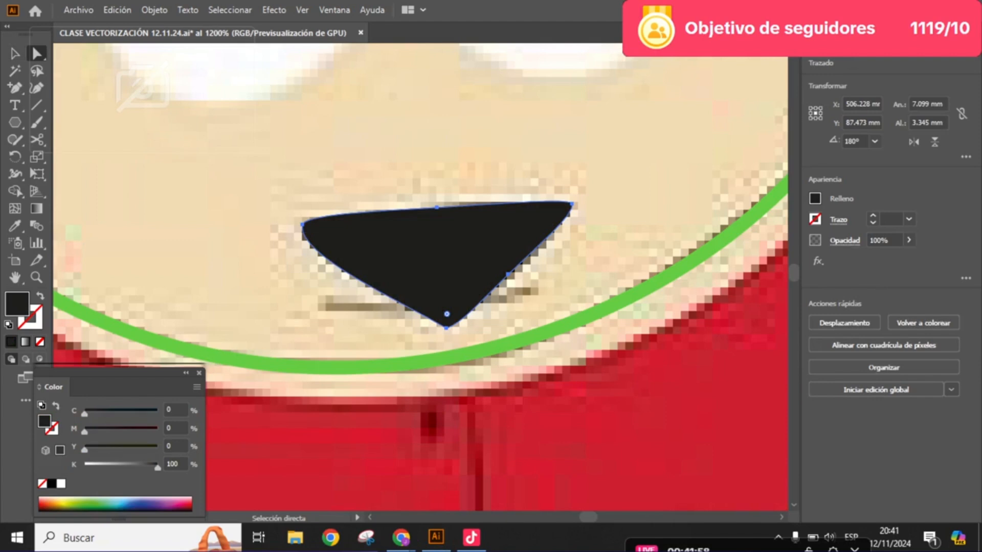
# - Move the black mouth shape up off the reference drawing to compare the two, and undo the move
pyautogui.click(434, 210)
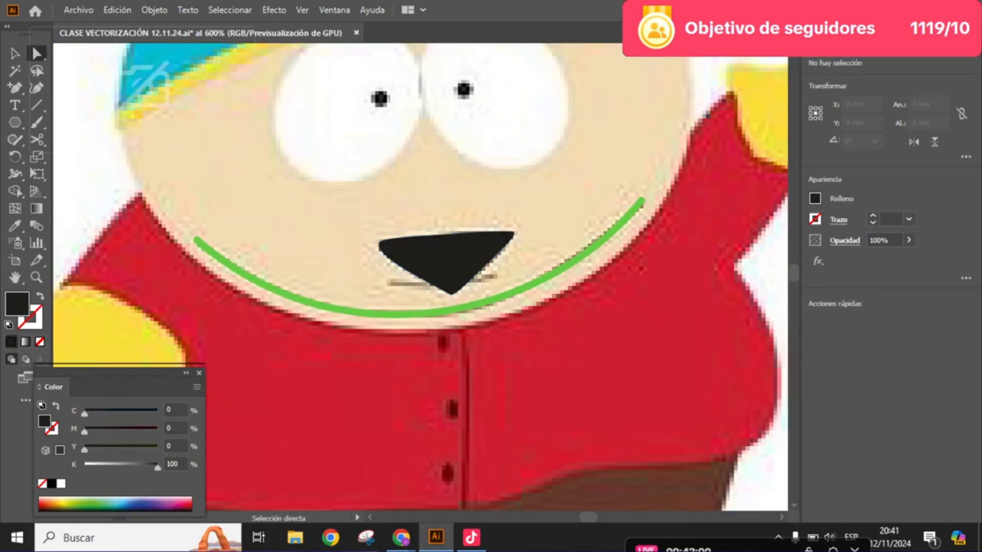
pyautogui.moveTo(430, 266); pyautogui.dragTo(398, 178)
pyautogui.click(368, 214)
pyautogui.scroll(2, 397, 179)
pyautogui.moveTo(450, 266); pyautogui.dragTo(407, 312)
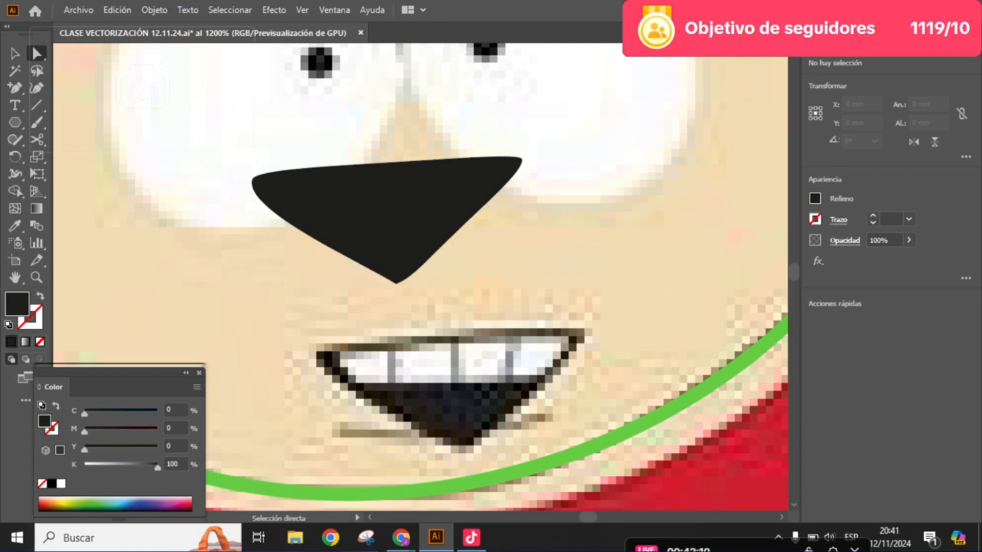
pyautogui.hotkey('ctrl', 'z')
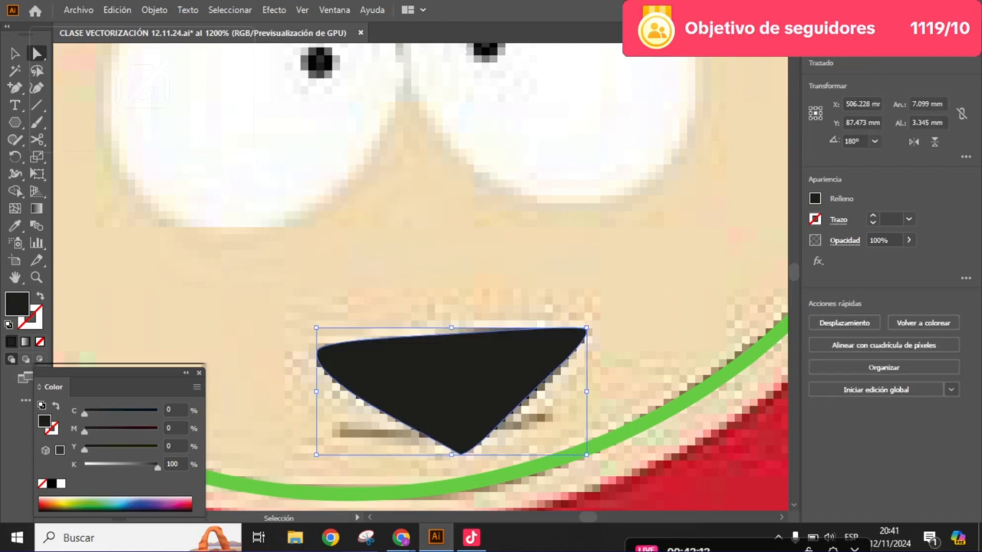
# - Convert the mouth's bottom anchor to a smooth point and move it slightly up to round the tip
pyautogui.scroll(-1, 475, 386)
pyautogui.scroll(3, 475, 387)
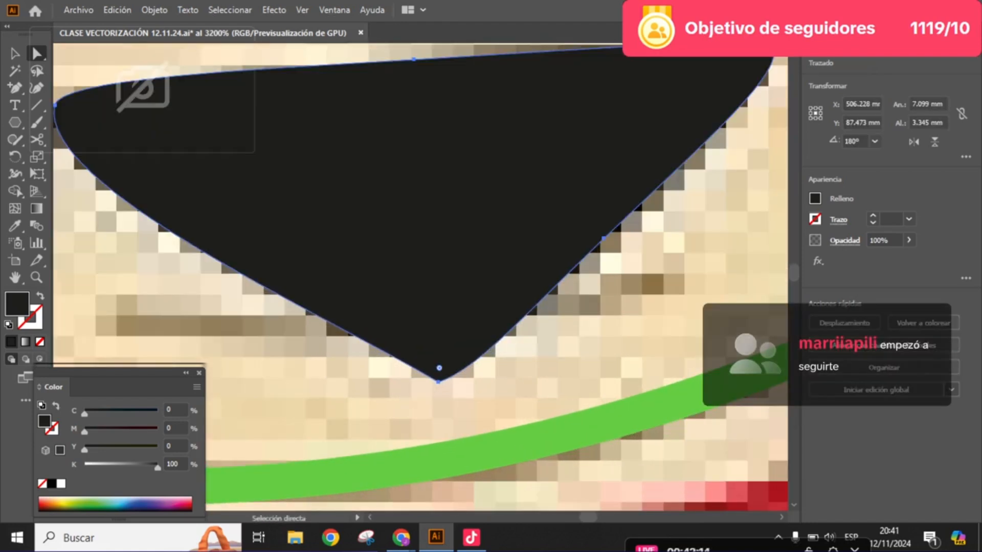
pyautogui.click(438, 382)
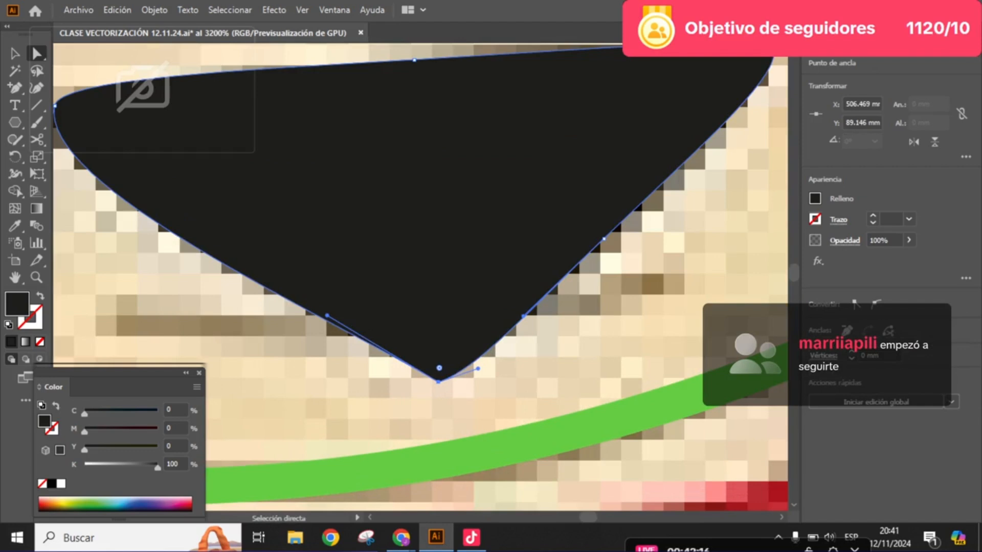
pyautogui.moveTo(477, 369); pyautogui.dragTo(386, 380)
pyautogui.click(876, 304)
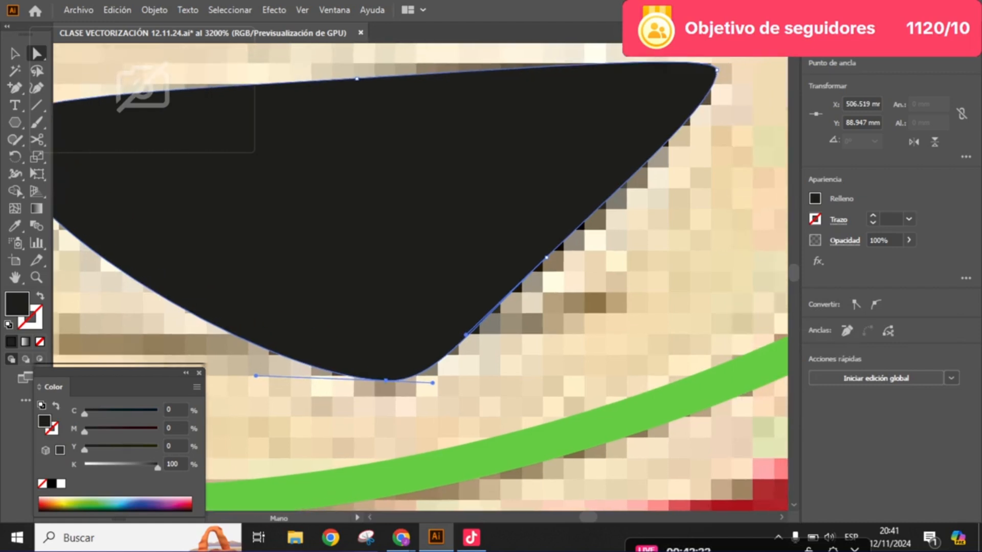
# - Delete the anchor point midway along the mouth's lower-right edge
pyautogui.press('-')
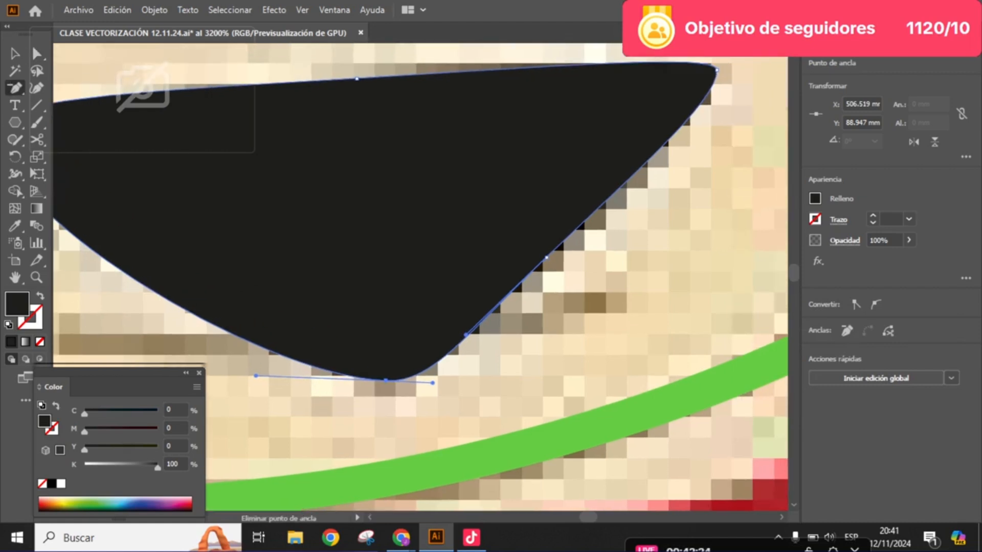
pyautogui.click(547, 258)
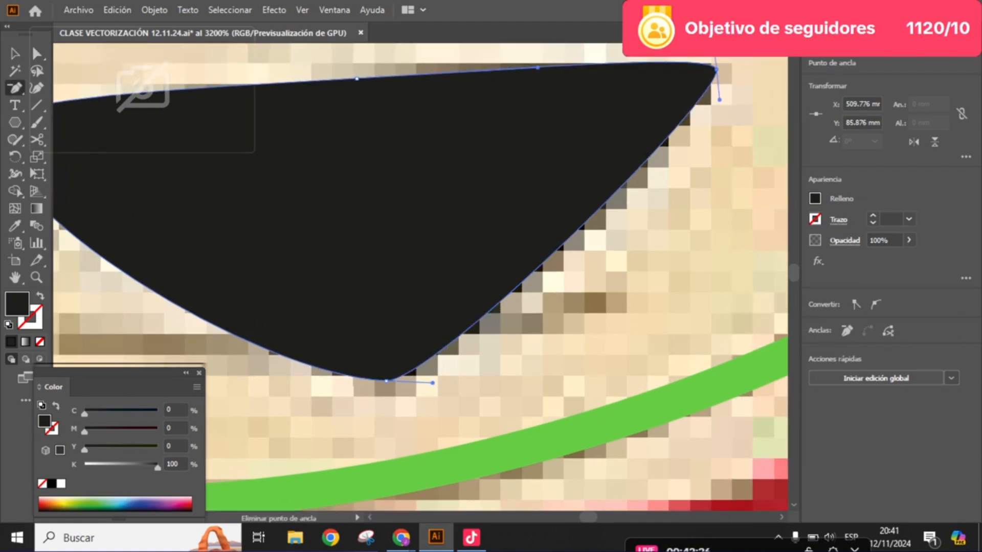
pyautogui.press('a')
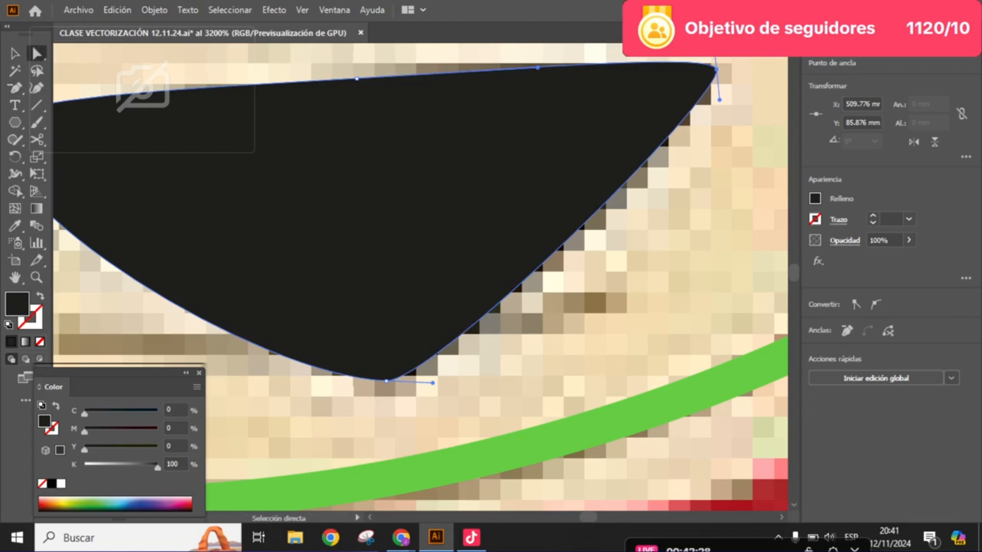
# - Lengthen both handles of the mouth's upper-right anchor and nudge the anchor slightly down to round the corner
pyautogui.press('space')
pyautogui.moveTo(491, 246); pyautogui.dragTo(473, 331)
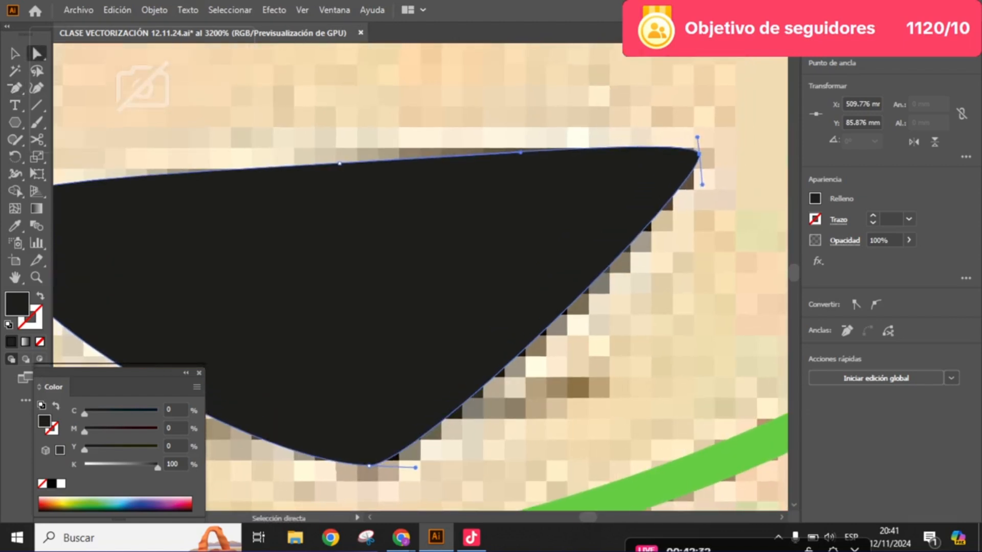
pyautogui.moveTo(697, 137)
pyautogui.mouseDown()
pyautogui.moveTo(697, 114)
pyautogui.moveTo(695, 125)
pyautogui.mouseUp()
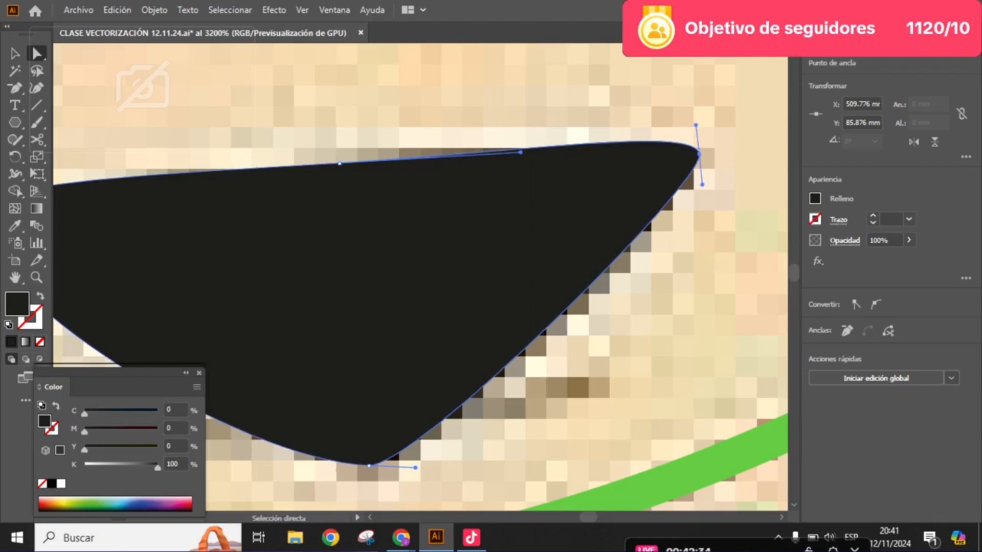
pyautogui.moveTo(702, 184); pyautogui.dragTo(702, 201)
pyautogui.moveTo(699, 155); pyautogui.dragTo(817, 174)
pyautogui.press('space')
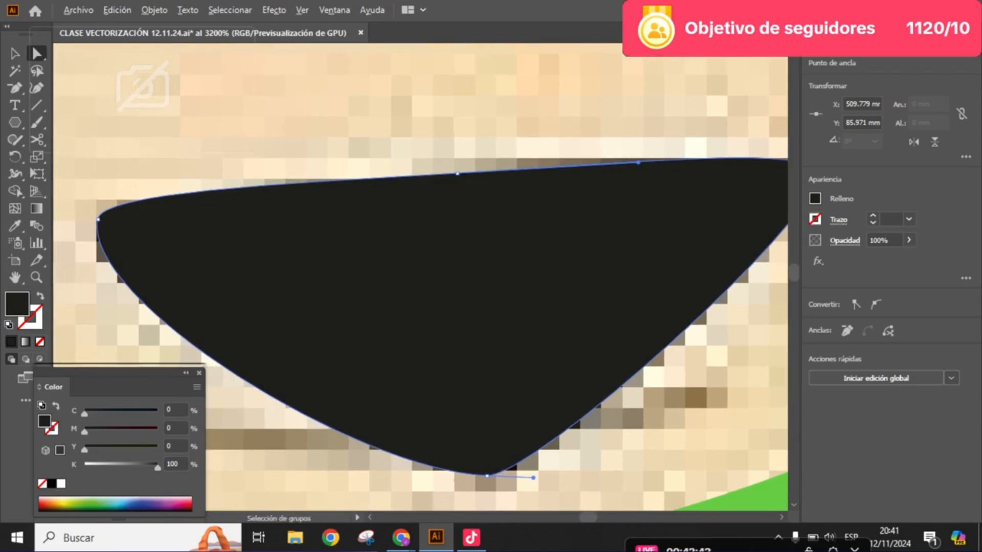
# - Lower the mouth shape's opacity to 78% to reveal the reference drawing beneath
pyautogui.scroll(-2, 629, 242)
pyautogui.press('space')
pyautogui.moveTo(629, 241); pyautogui.dragTo(590, 263)
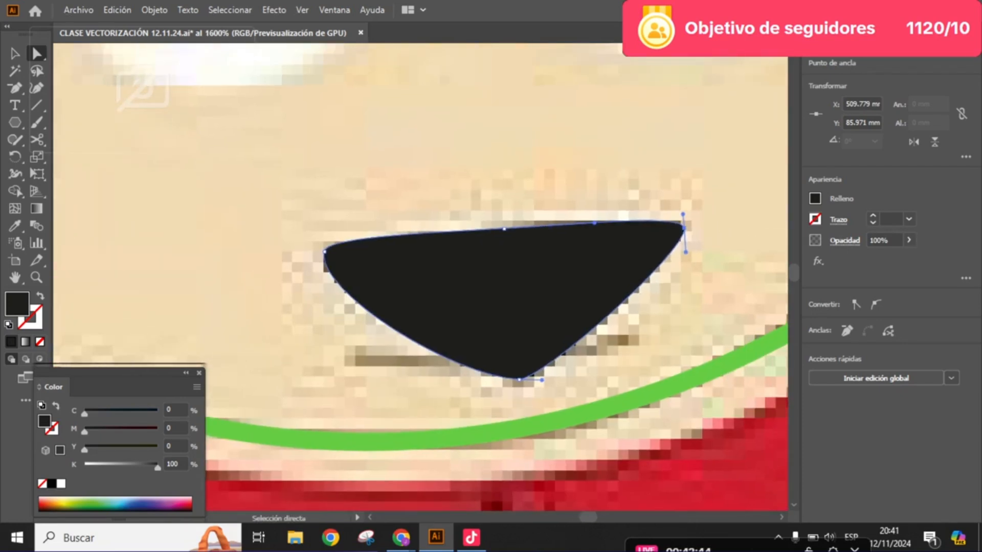
pyautogui.click(908, 240)
pyautogui.moveTo(906, 258); pyautogui.dragTo(894, 257)
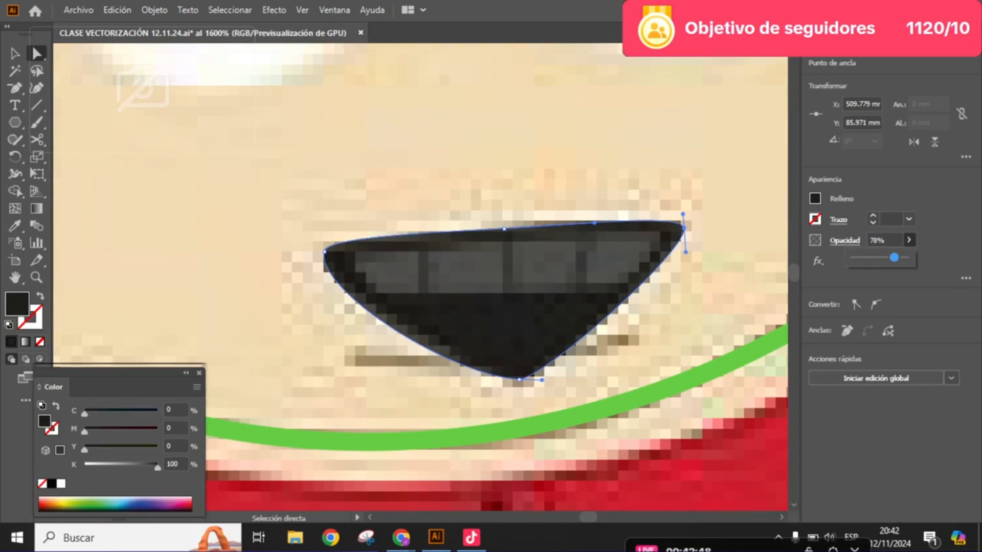
# - Lengthen both handles of the upper-right anchor further to widen the mouth's rounded corner
pyautogui.scroll(1, 653, 263)
pyautogui.moveTo(699, 190); pyautogui.dragTo(696, 182)
pyautogui.press('space')
pyautogui.moveTo(703, 247); pyautogui.dragTo(719, 238)
pyautogui.press('space')
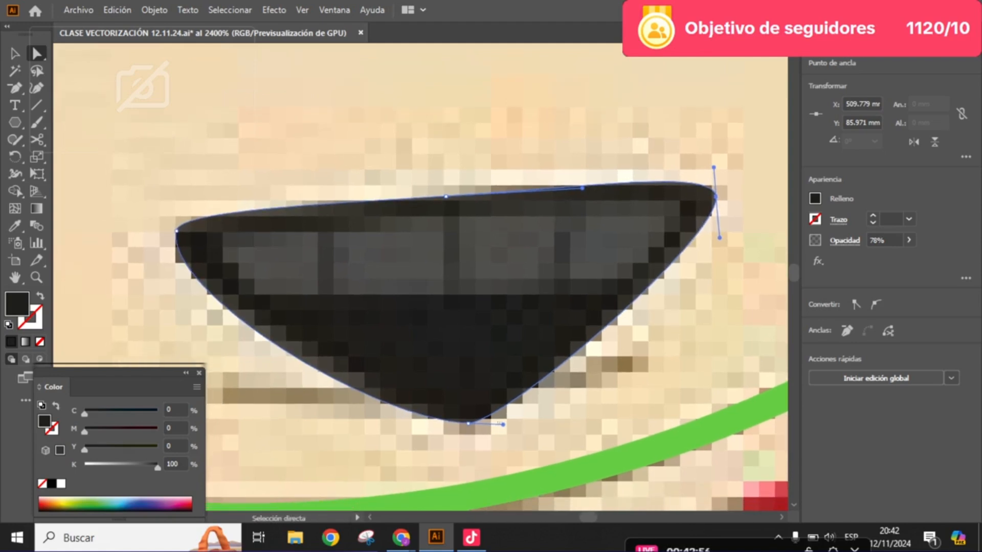
pyautogui.click(747, 256)
# - Shorten both handles of the mouth's bottom anchor to fit the tip more tightly to the outline
pyautogui.click(613, 266)
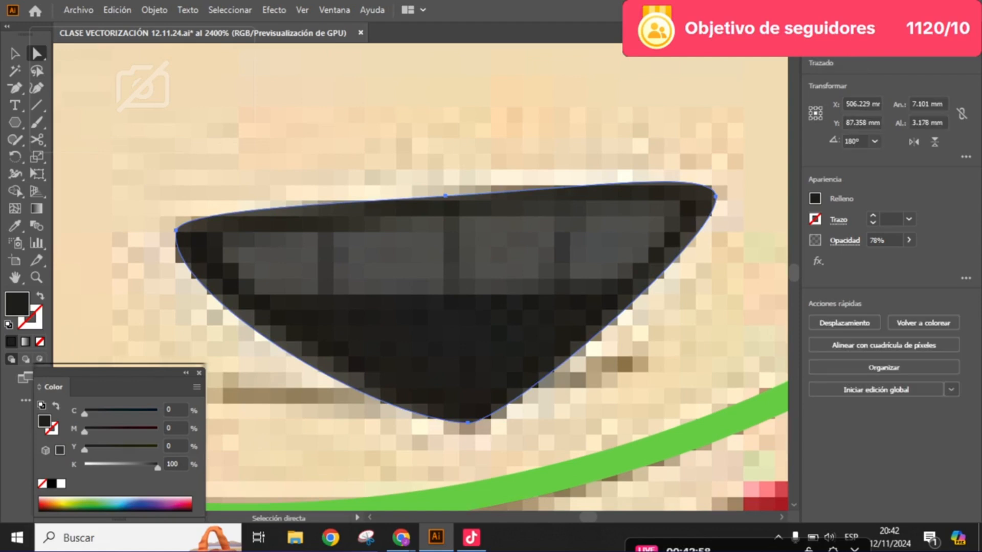
pyautogui.click(467, 423)
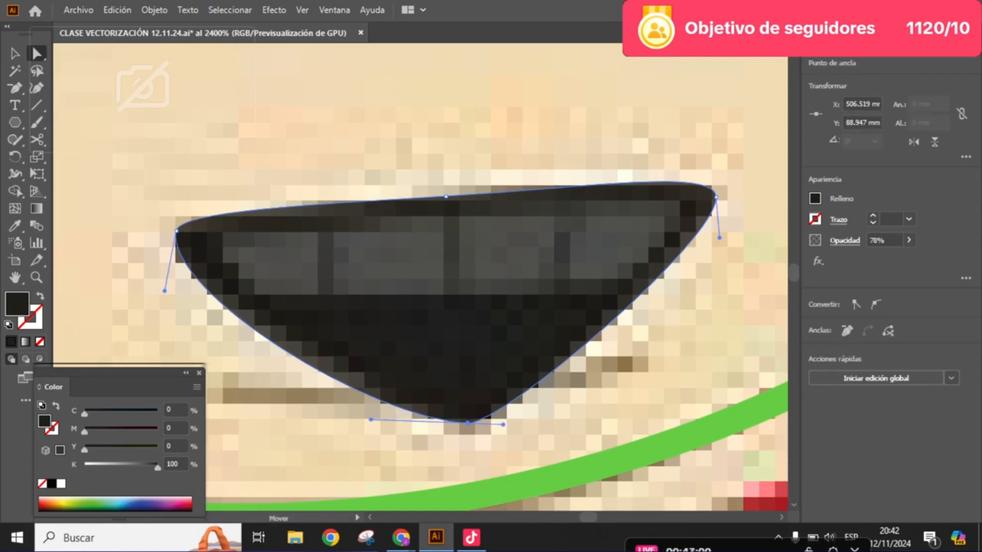
pyautogui.moveTo(503, 425)
pyautogui.mouseDown()
pyautogui.moveTo(493, 424)
pyautogui.moveTo(509, 425)
pyautogui.mouseUp()
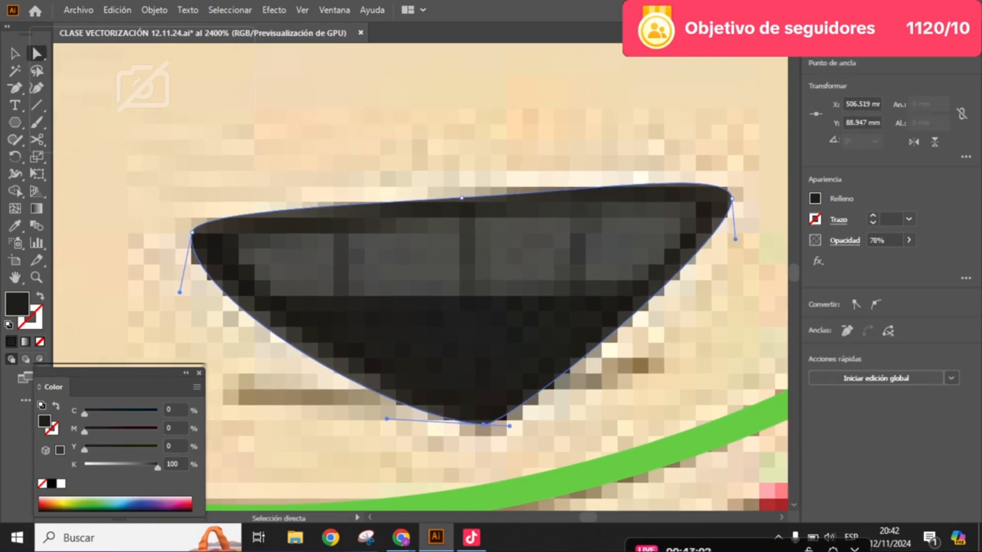
pyautogui.moveTo(387, 419); pyautogui.dragTo(409, 417)
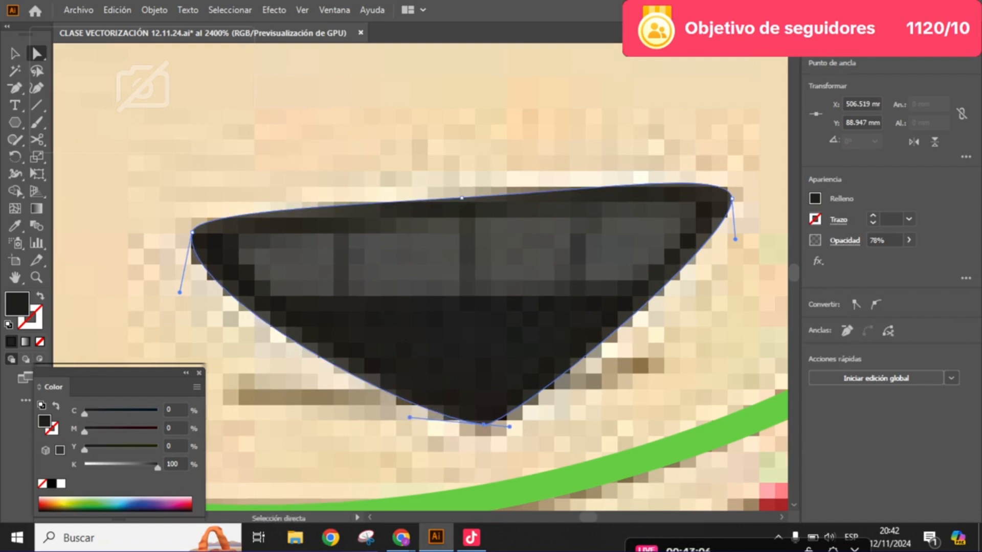
pyautogui.click(328, 429)
# - Shorten the lower handle of the mouth's upper-left anchor to pull the lower-left edge inward
pyautogui.click(220, 245)
pyautogui.click(192, 232)
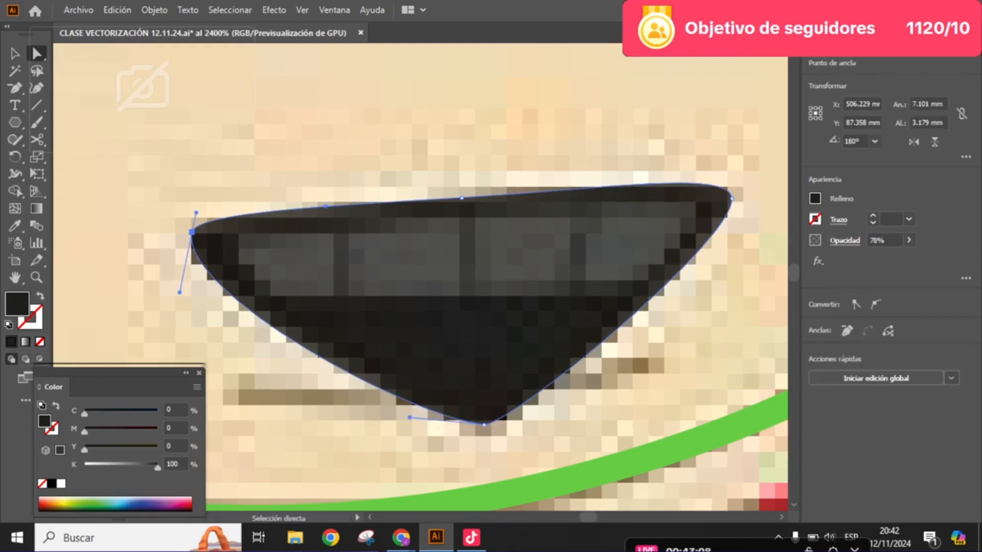
pyautogui.moveTo(179, 292); pyautogui.dragTo(181, 278)
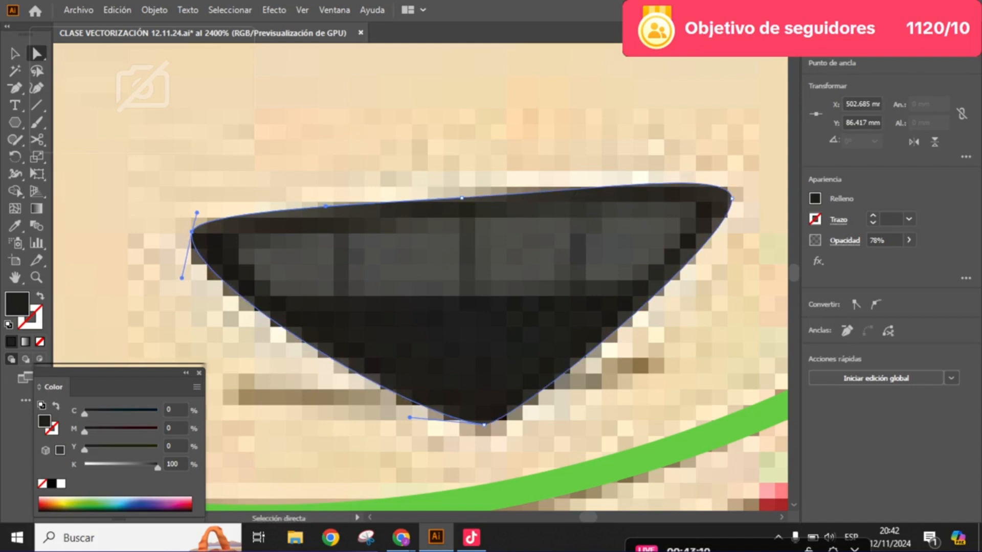
# - Move the mouth's upper-right anchor inward and down within the dark outline, and select the anchor midway along the top edge
pyautogui.hscroll(3, 445, 307)
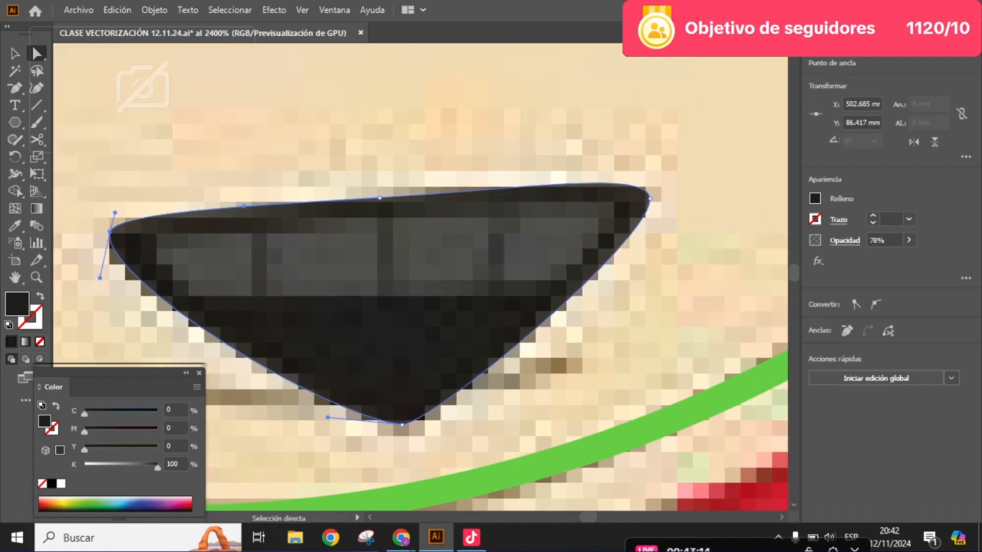
pyautogui.click(644, 201)
pyautogui.moveTo(650, 198); pyautogui.dragTo(634, 206)
pyautogui.click(379, 198)
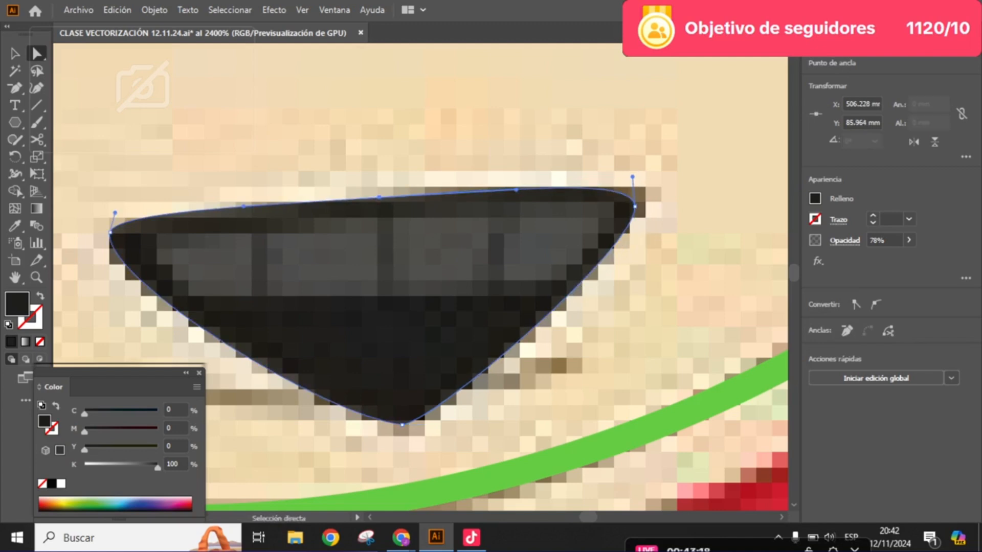
# - Undo the last move of the mouth's upper-right anchor, and reposition that anchor slightly inward and down against the dark outline
pyautogui.press('p')
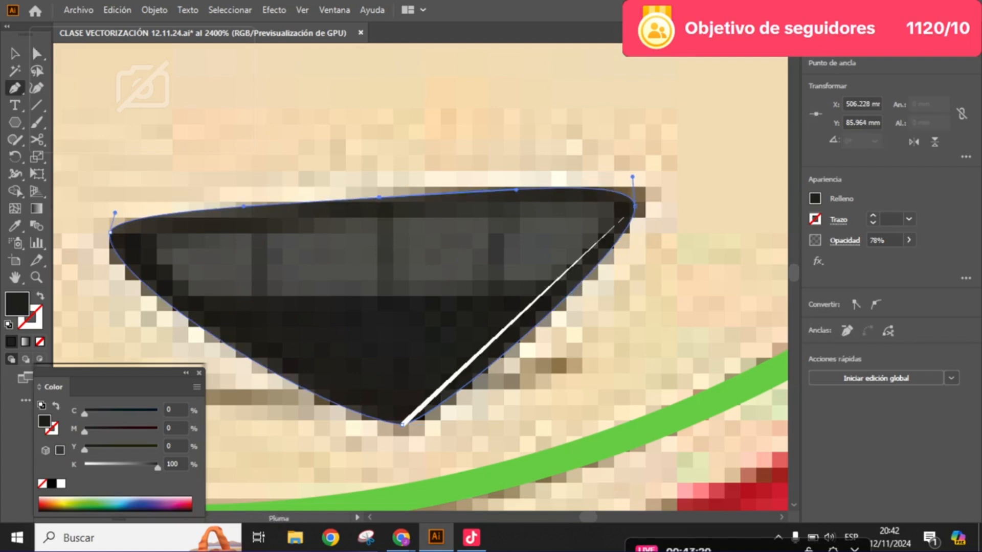
pyautogui.hotkey('ctrl', 'z')
pyautogui.press('a')
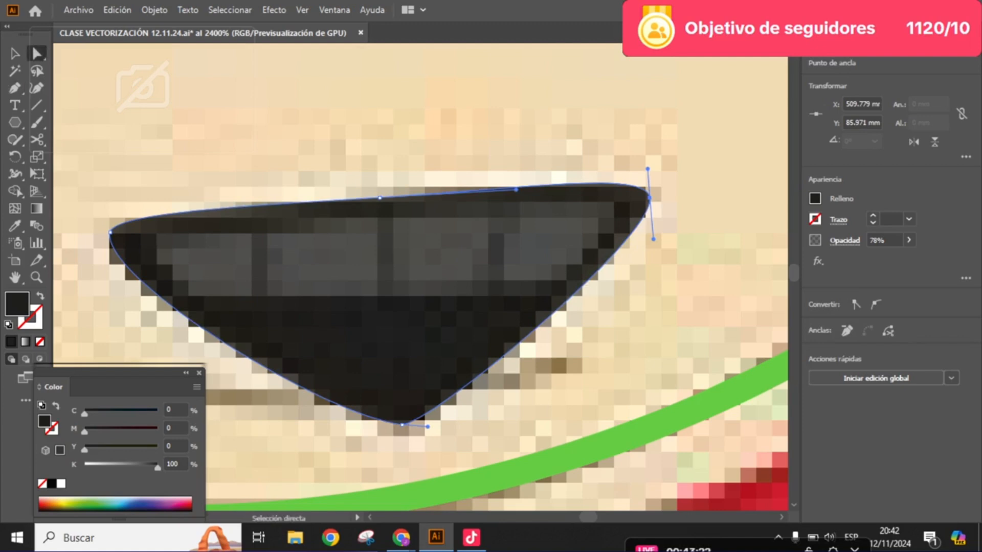
pyautogui.moveTo(649, 199)
pyautogui.mouseDown()
pyautogui.moveTo(636, 208)
pyautogui.moveTo(663, 201)
pyautogui.mouseUp()
pyautogui.scroll(1, 272, 285)
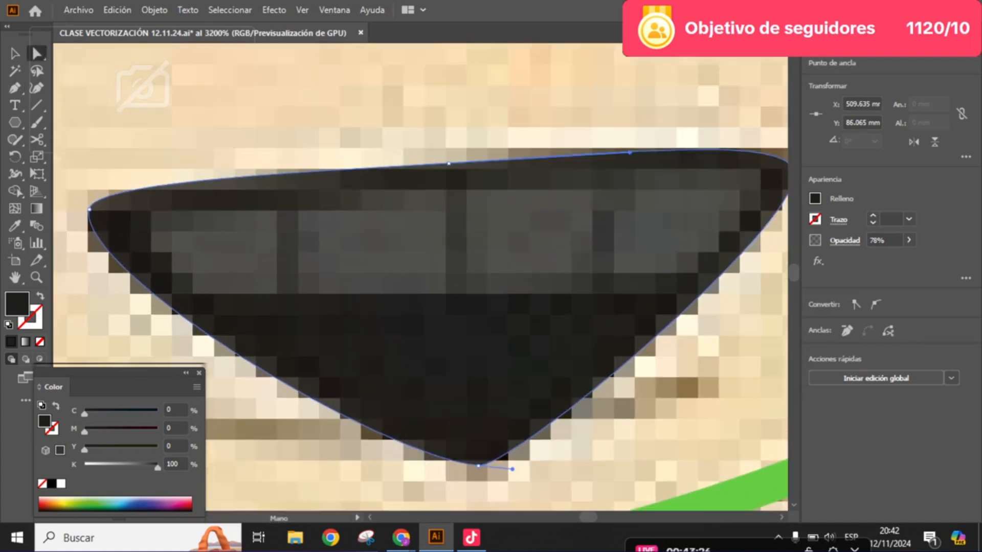
# - Examine the traced mouth shape up close and at character scale, comparing its edges and corners with the pixelated outline
pyautogui.moveTo(293, 185); pyautogui.dragTo(383, 151)
pyautogui.scroll(1, 344, 182)
pyautogui.scroll(-1, 383, 151)
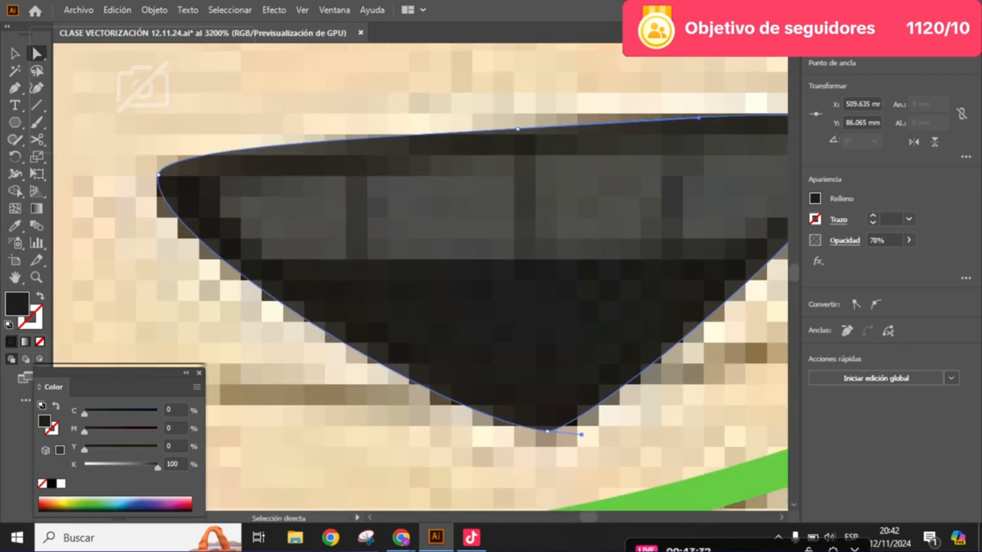
pyautogui.press('space')
pyautogui.moveTo(476, 276); pyautogui.dragTo(419, 285)
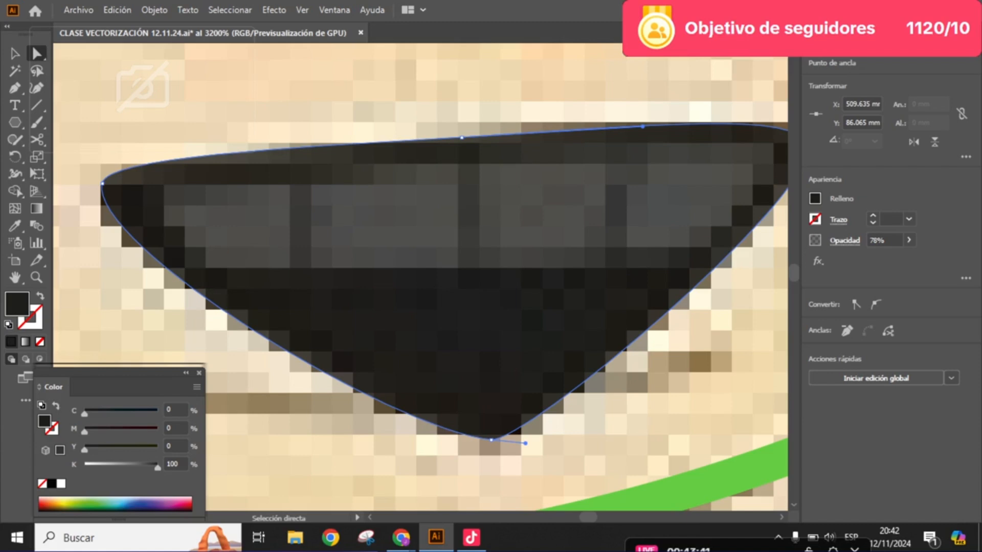
pyautogui.scroll(-7, 605, 215)
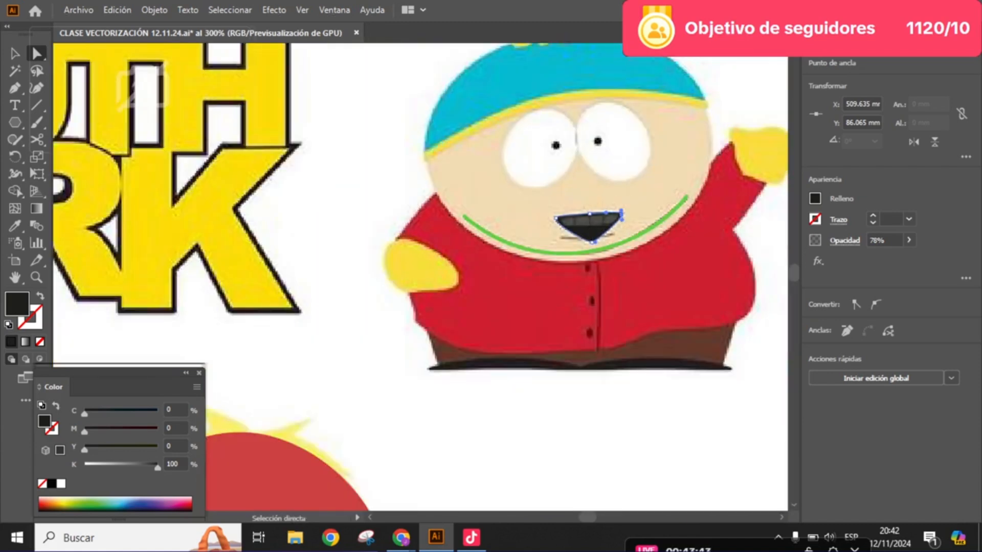
pyautogui.moveTo(605, 213); pyautogui.dragTo(517, 259)
pyautogui.scroll(1, 582, 215)
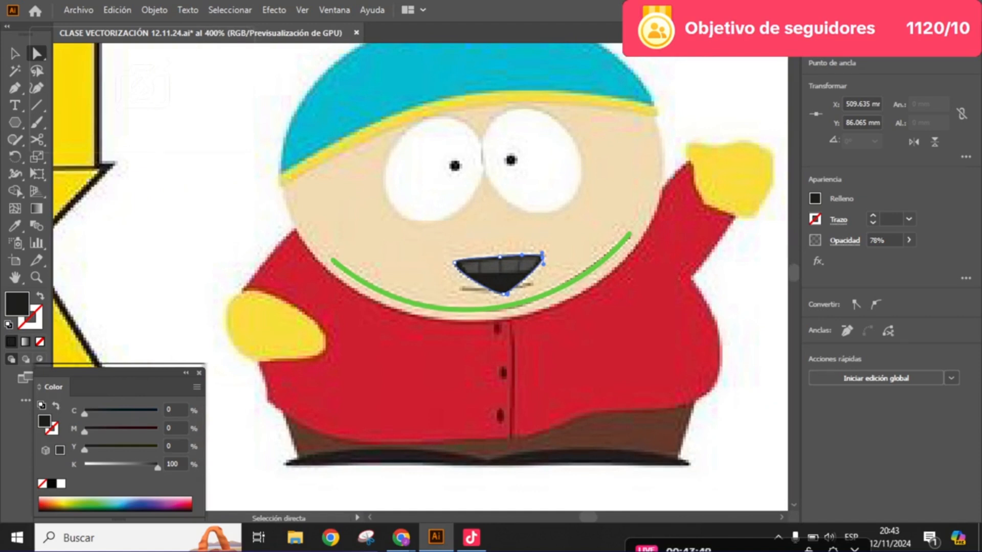
pyautogui.scroll(8, 490, 279)
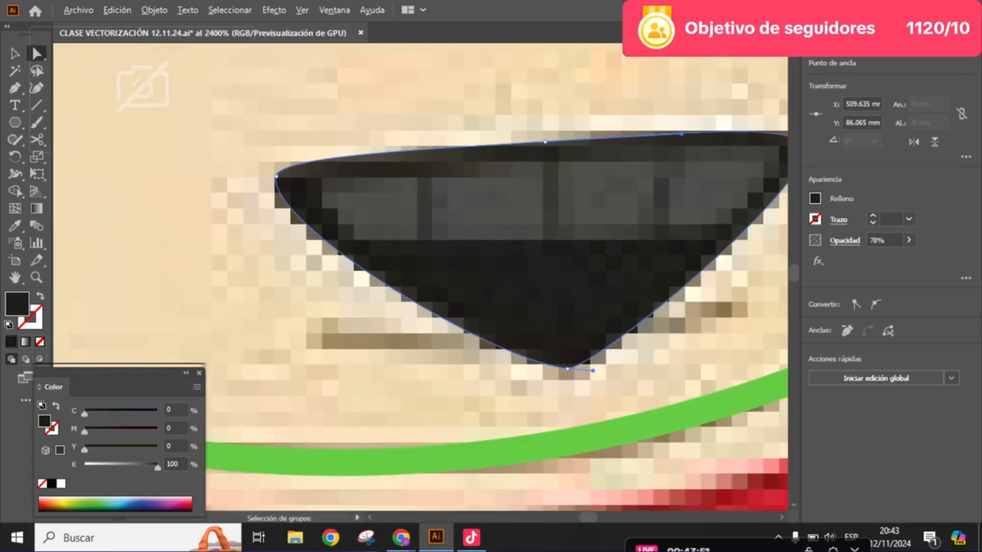
pyautogui.scroll(1, 421, 283)
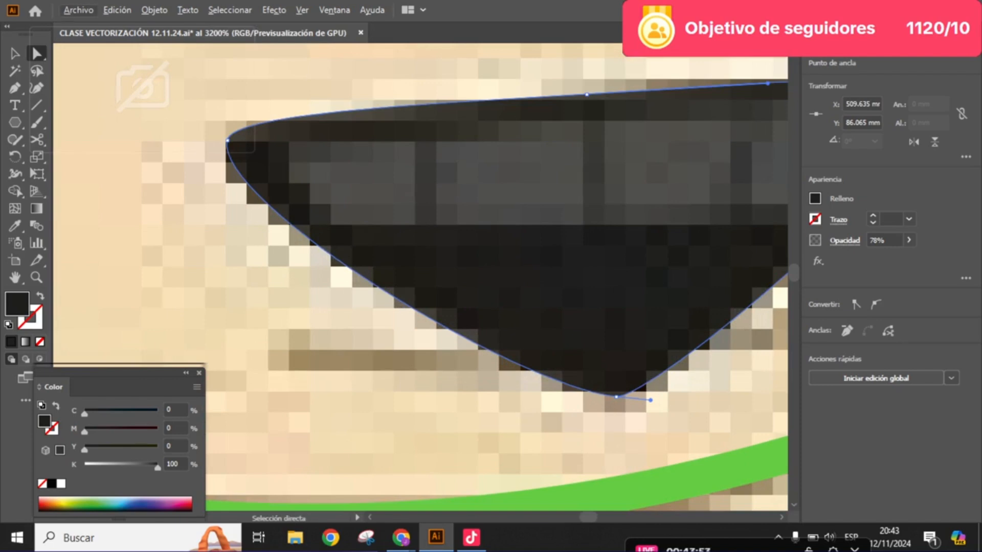
pyautogui.scroll(1, 421, 284)
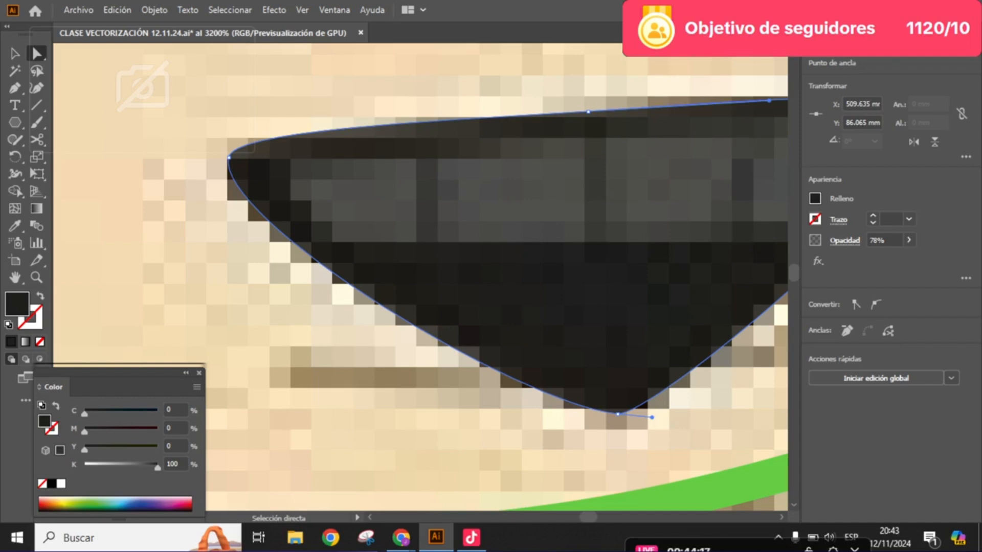
pyautogui.scroll(1, 497, 286)
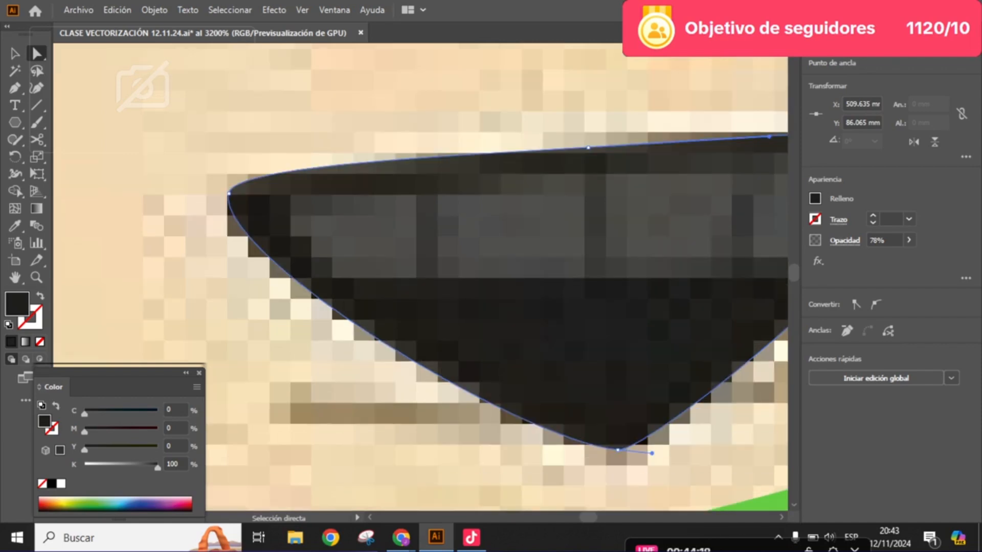
pyautogui.scroll(-2, 436, 204)
pyautogui.moveTo(444, 210); pyautogui.dragTo(368, 246)
pyautogui.scroll(2, 326, 244)
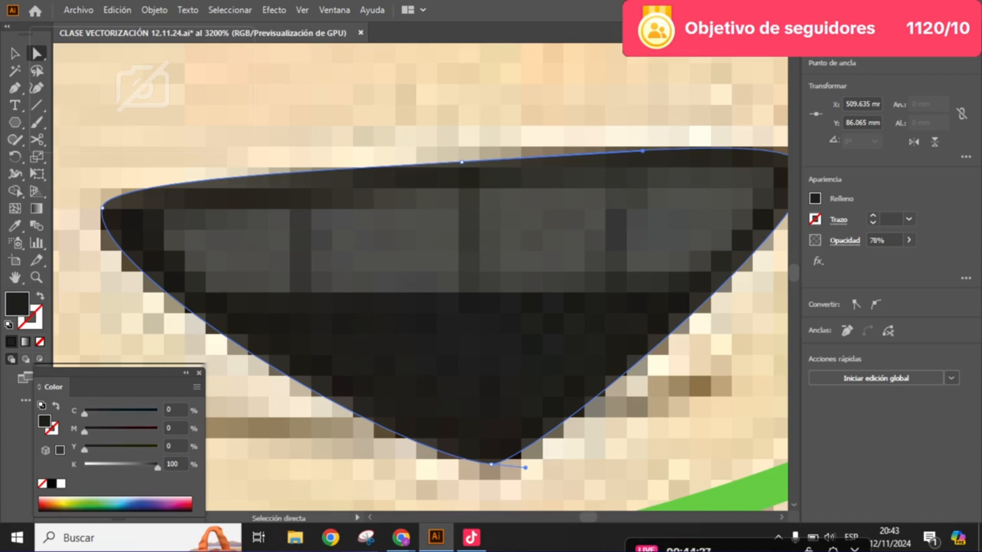
# - Deselect the mouth and trace the leftmost tooth with the Pen tool as a closed four-sided shape with white fill
pyautogui.hotkey('ctrl', 'shift', 'a')
pyautogui.press('space')
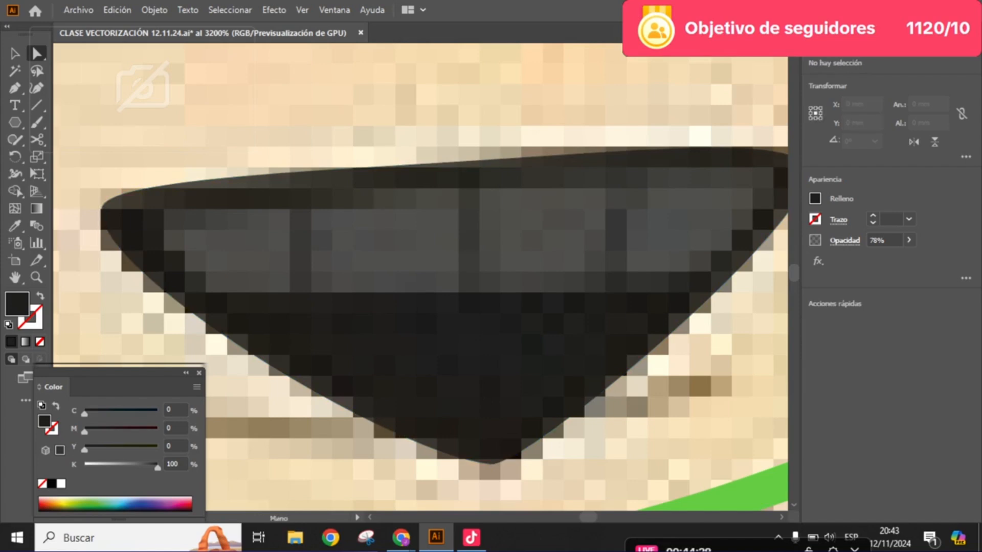
pyautogui.moveTo(419, 276); pyautogui.dragTo(461, 291)
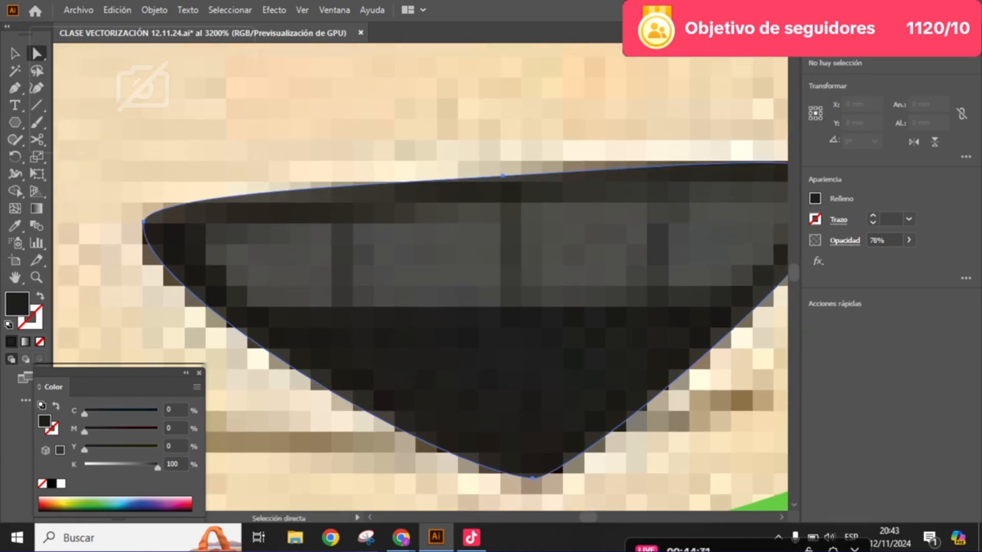
pyautogui.keyDown('ctrl'); pyautogui.click(368, 307); pyautogui.keyUp('ctrl')
pyautogui.hotkey('ctrl', 'shift', 'a')
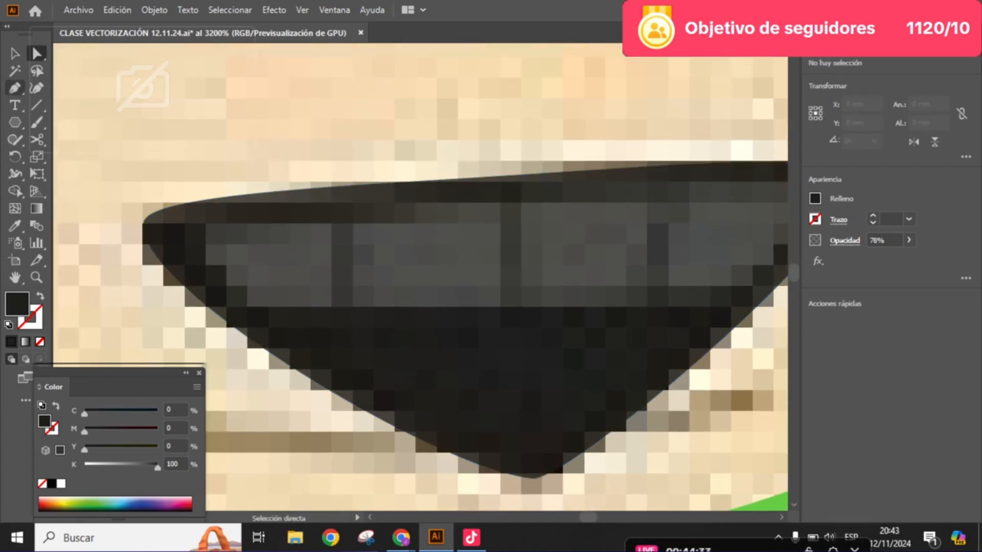
pyautogui.click(14, 88)
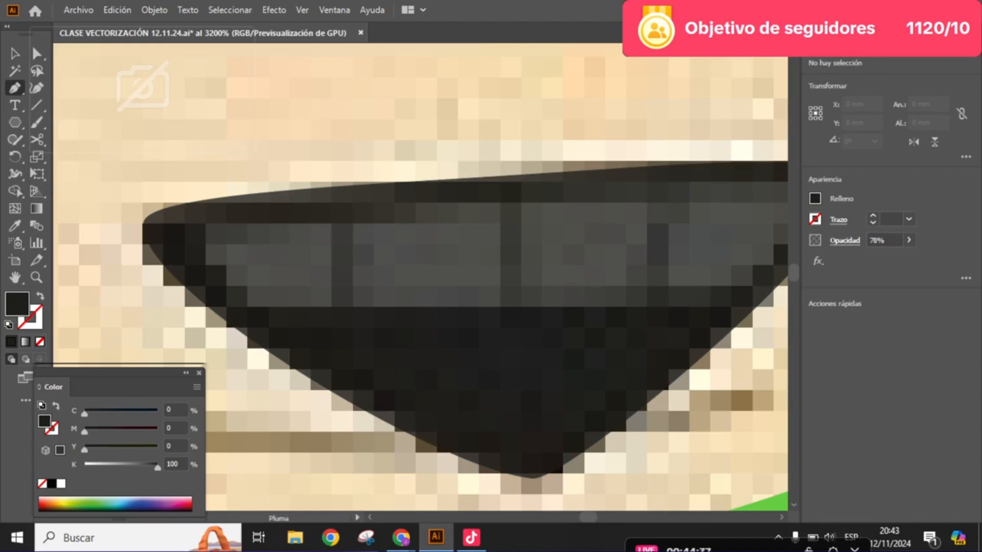
pyautogui.click(60, 483)
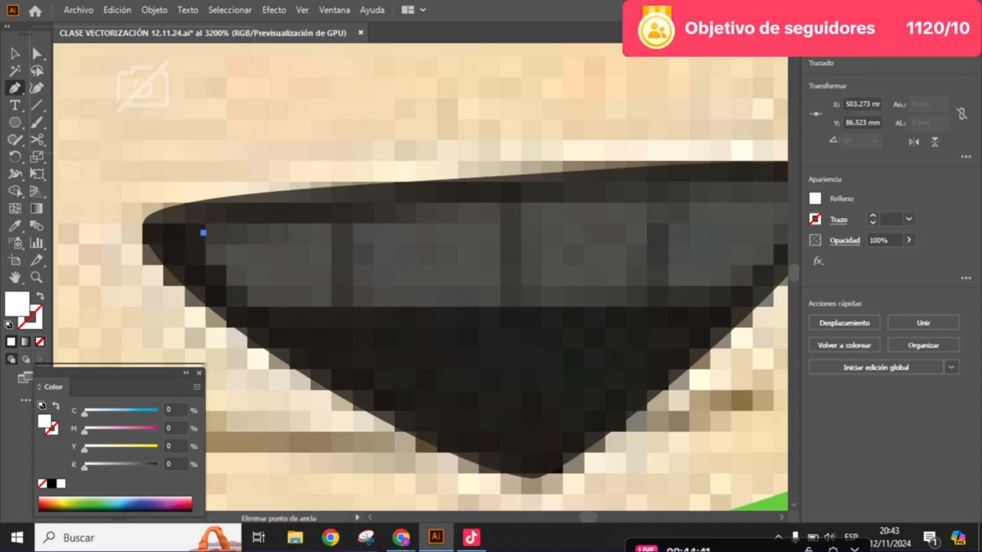
pyautogui.moveTo(247, 308); pyautogui.dragTo(289, 308)
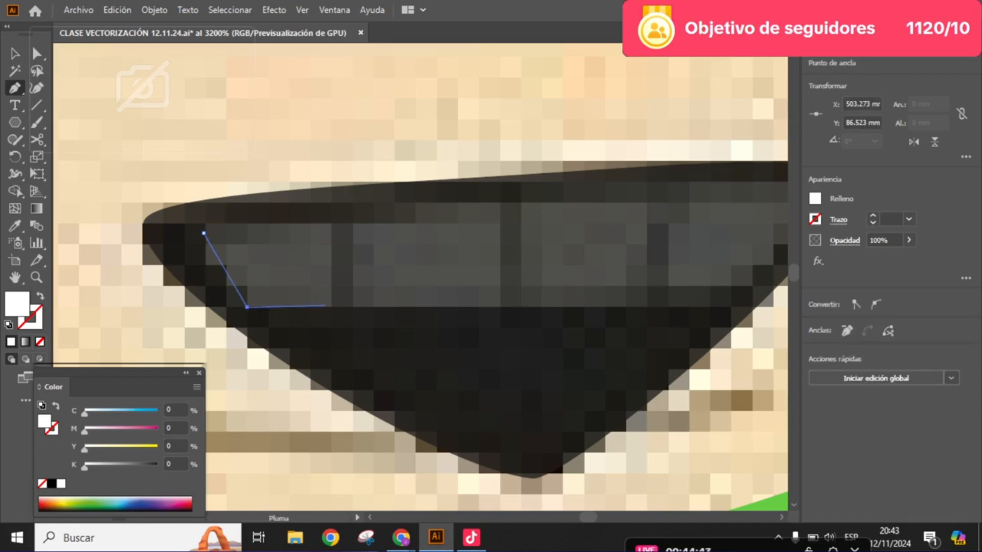
pyautogui.click(331, 306)
pyautogui.click(331, 225)
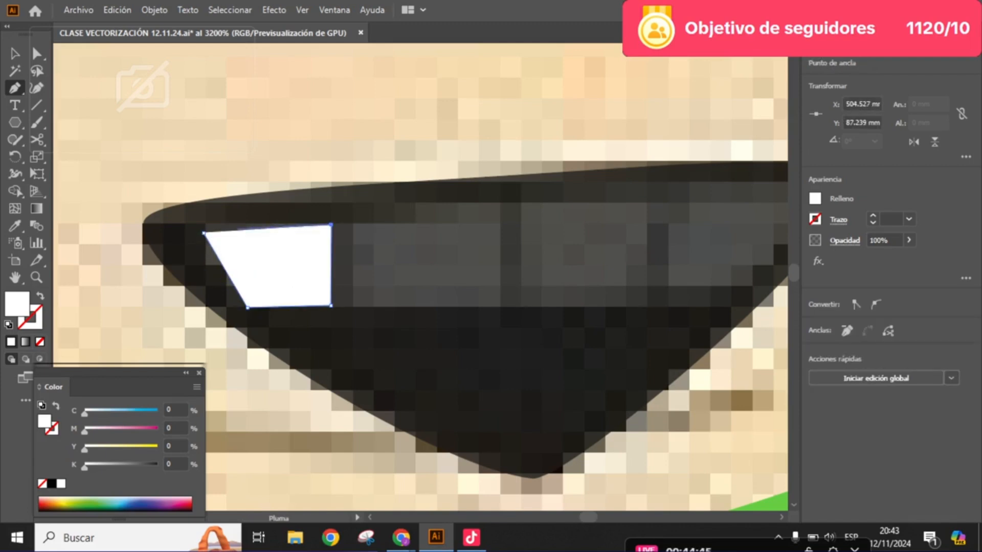
pyautogui.click(204, 233)
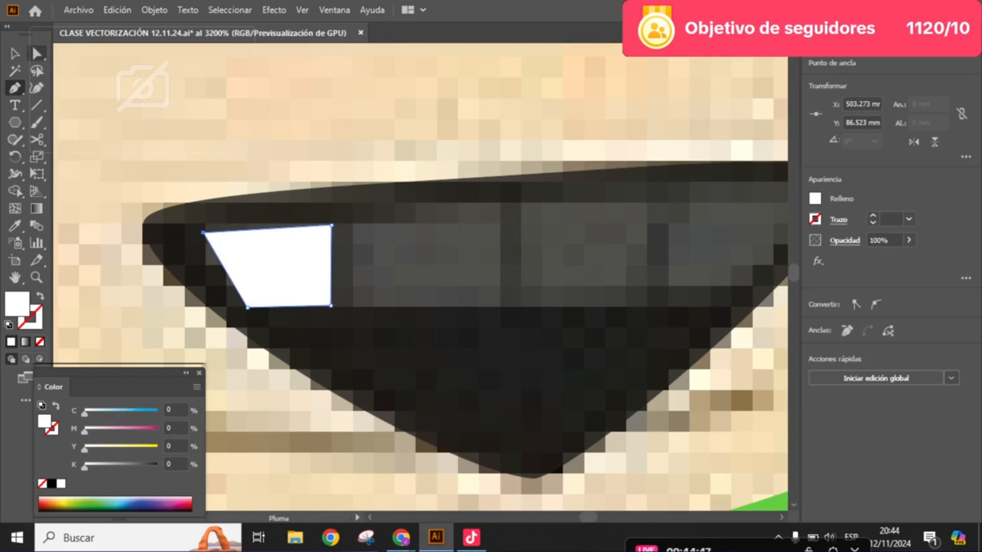
# - Raise the leftmost tooth's upper-left anchor to level its top edge
pyautogui.press('a')
pyautogui.scroll(1, 172, 232)
pyautogui.moveTo(219, 234); pyautogui.dragTo(220, 222)
pyautogui.moveTo(396, 281); pyautogui.dragTo(249, 283)
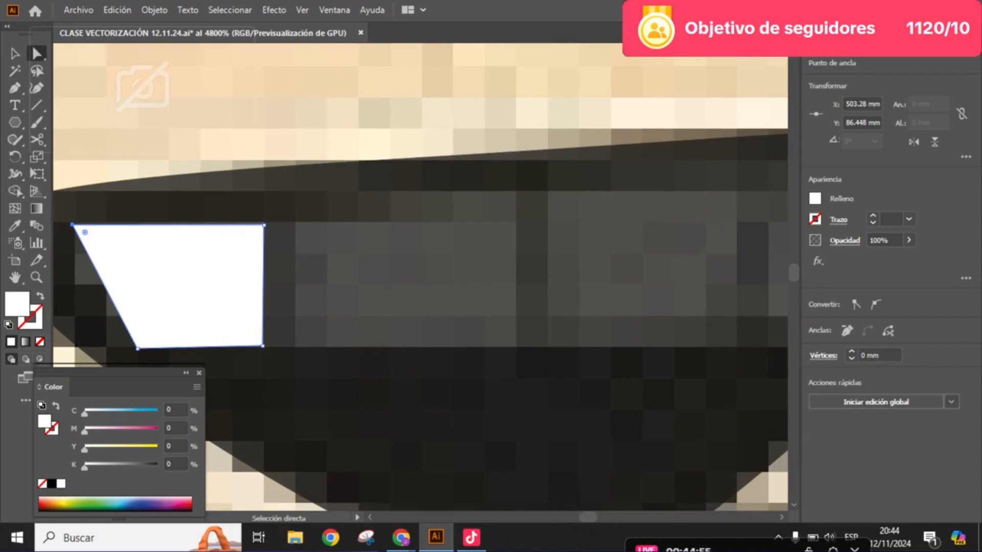
# - Trace the second tooth from the left as a closed white four-sided shape with a slanted left edge
pyautogui.press('p')
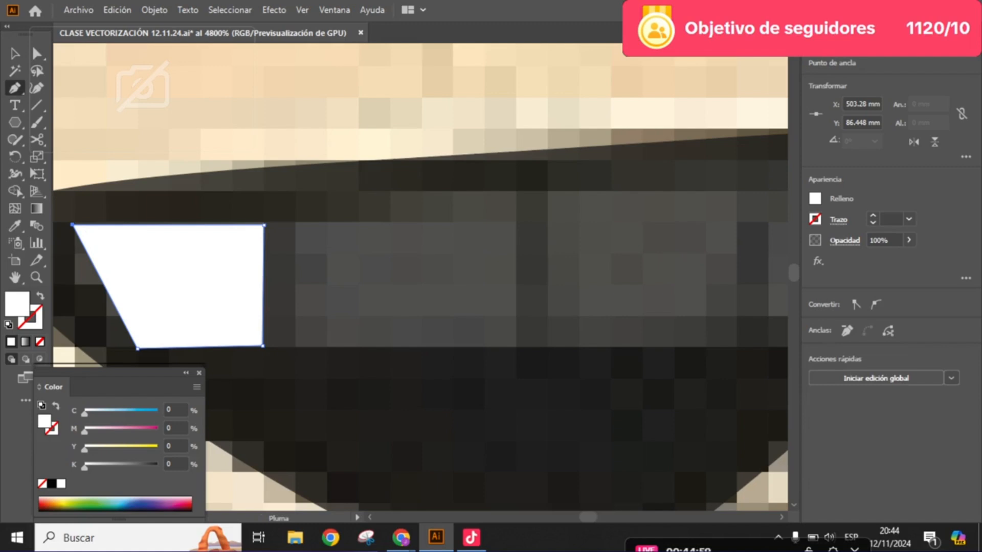
pyautogui.scroll(-1, 408, 186)
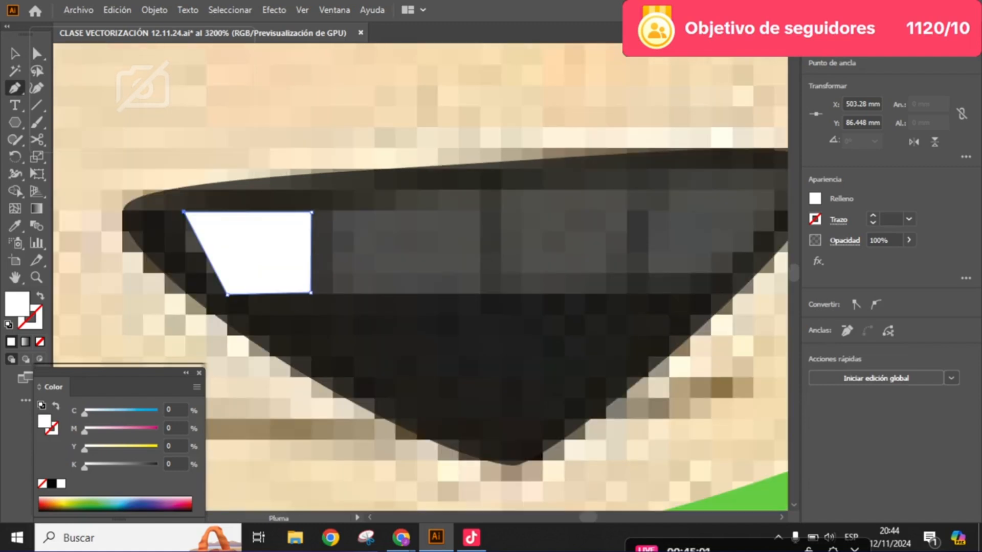
pyautogui.click(336, 212)
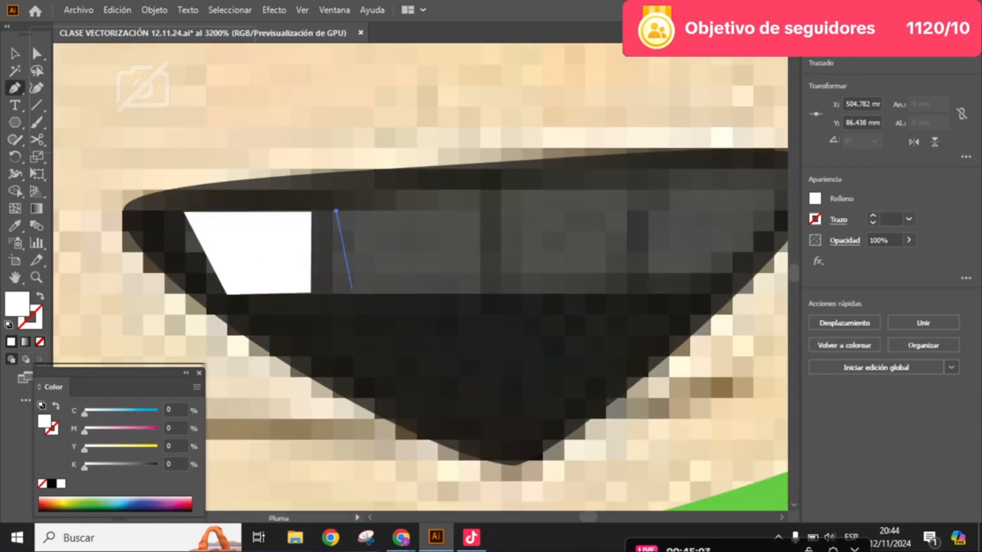
pyautogui.click(352, 292)
pyautogui.click(479, 292)
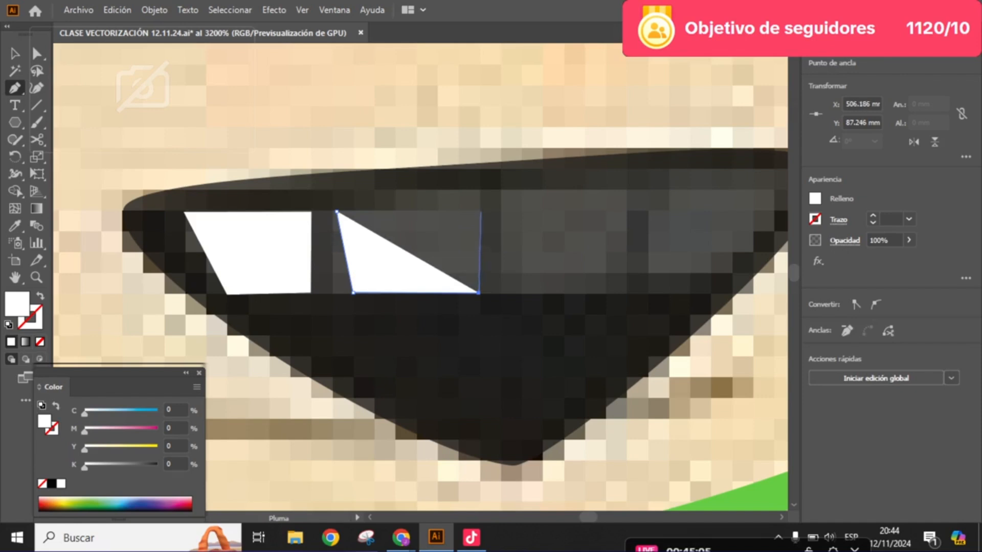
pyautogui.click(479, 212)
pyautogui.click(336, 212)
pyautogui.click(336, 211)
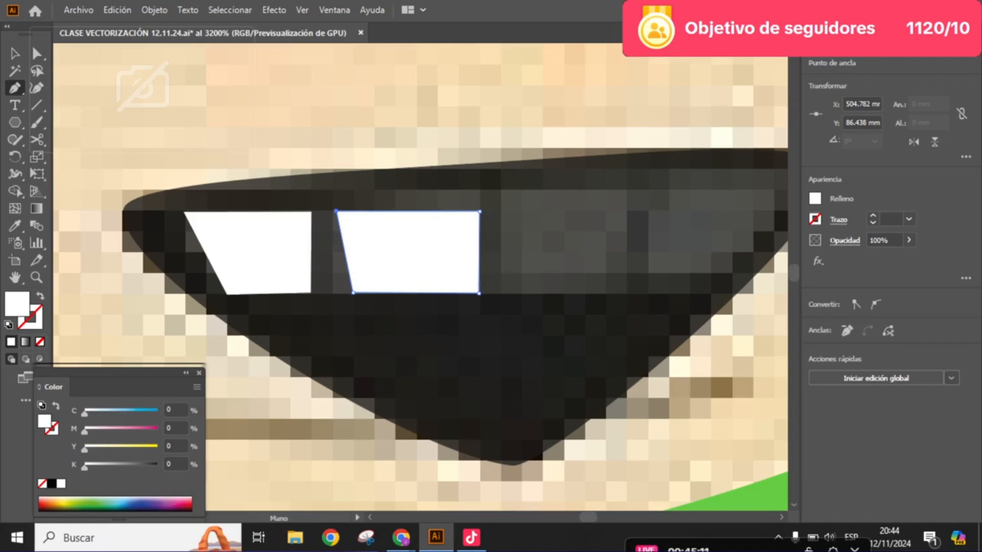
# - Trace the third tooth from the left as a closed white, nearly rectangular shape
pyautogui.moveTo(512, 276); pyautogui.dragTo(428, 292)
pyautogui.click(420, 221)
pyautogui.click(419, 306)
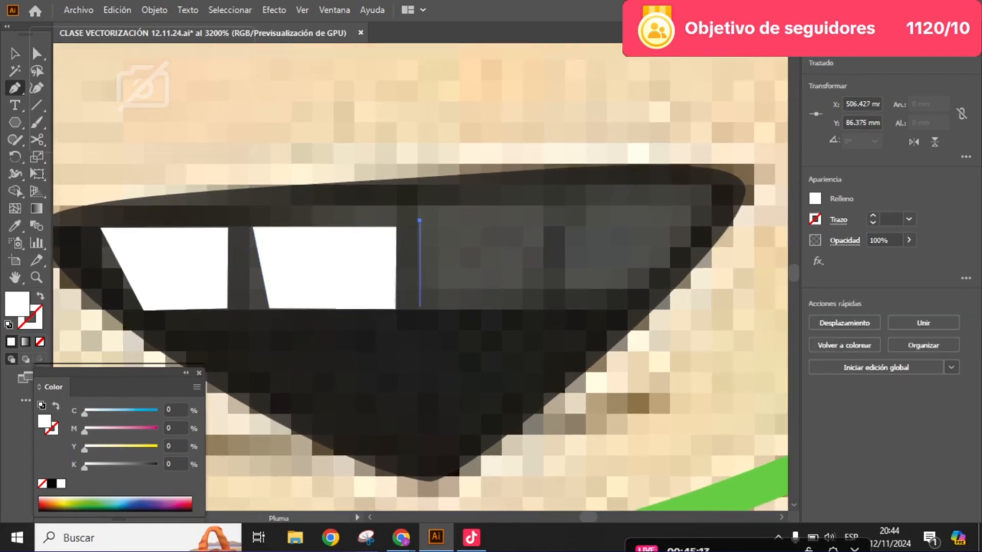
pyautogui.click(543, 307)
pyautogui.click(541, 219)
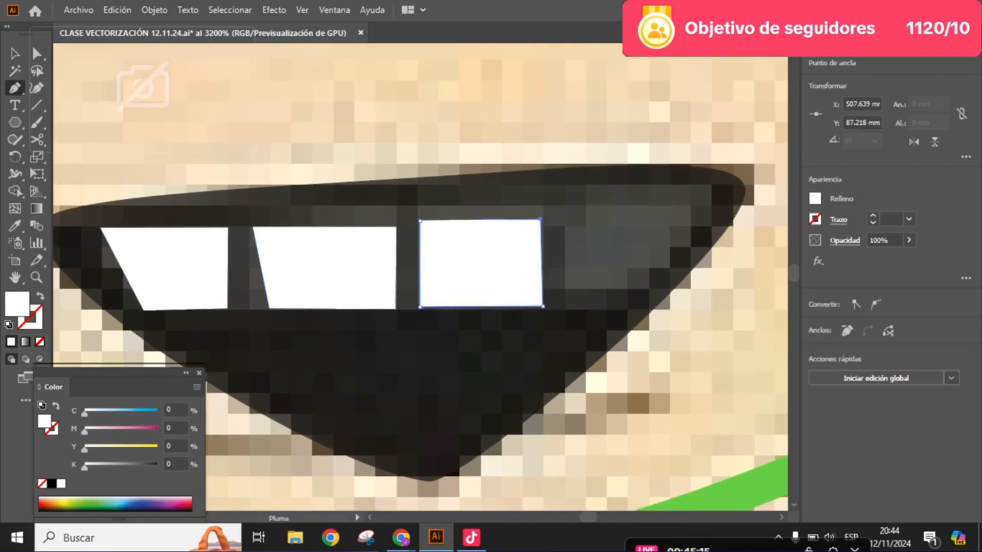
pyautogui.click(420, 221)
# - Trace the rightmost tooth as a closed white triangular shape narrowing toward the mouth's right corner
pyautogui.press('a')
pyautogui.moveTo(489, 231); pyautogui.dragTo(363, 257)
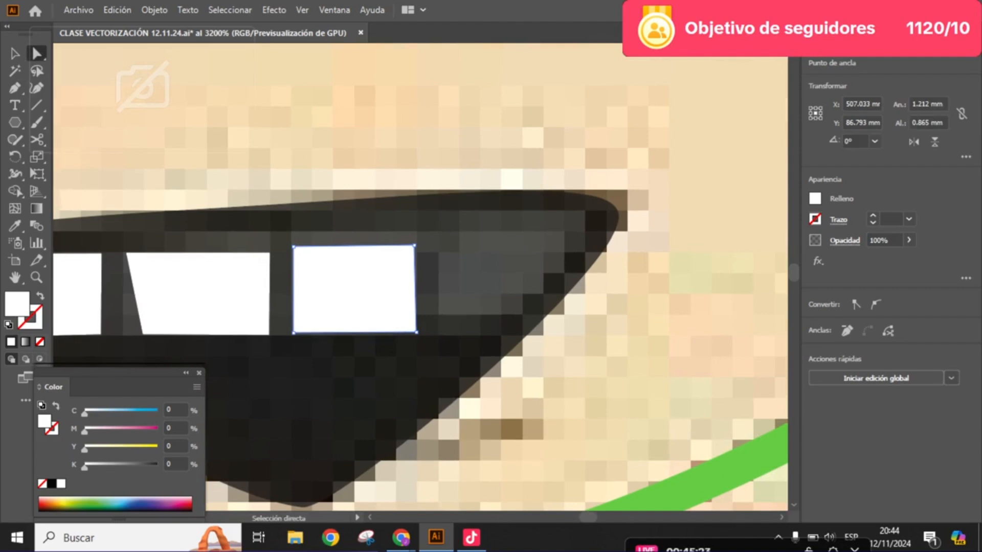
pyautogui.press('p')
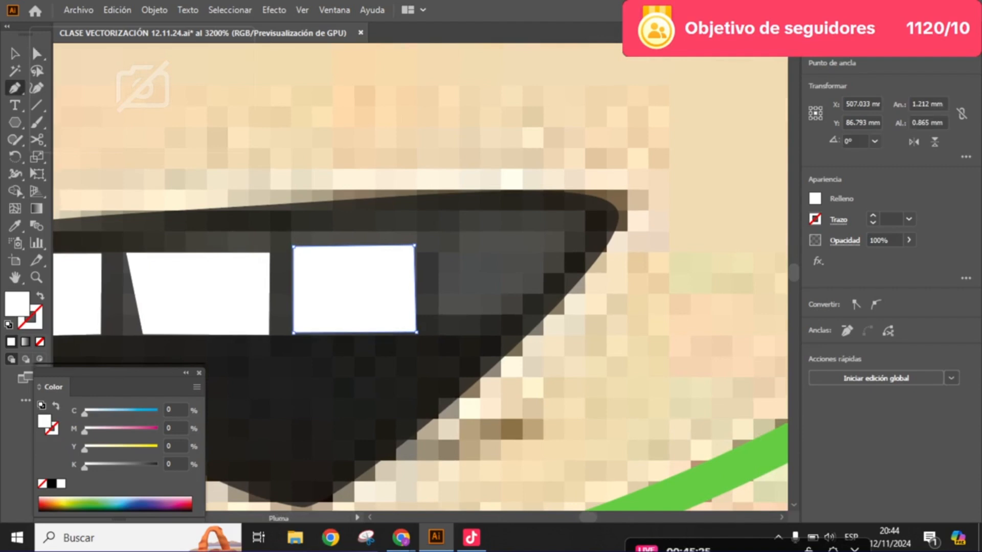
pyautogui.click(444, 251)
pyautogui.click(445, 329)
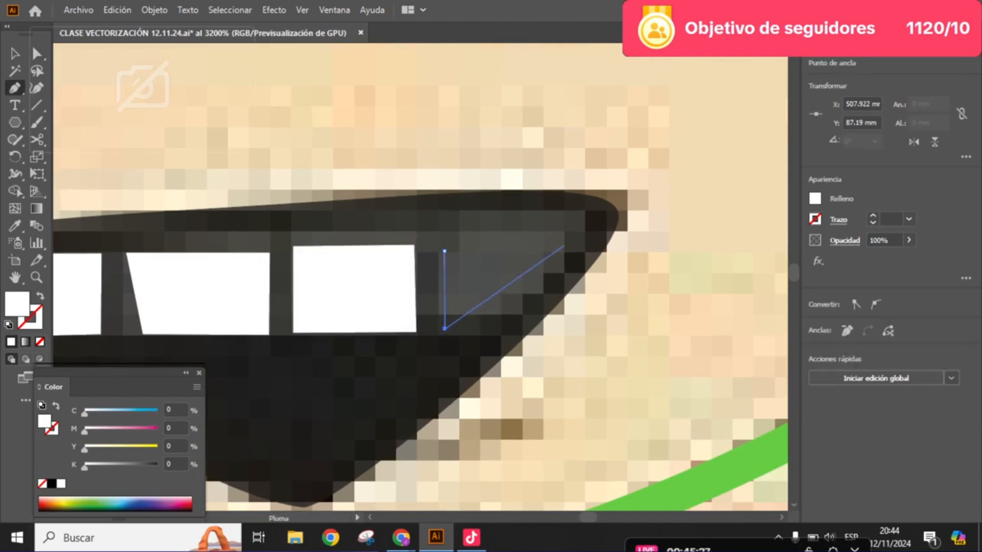
pyautogui.click(568, 242)
pyautogui.click(441, 236)
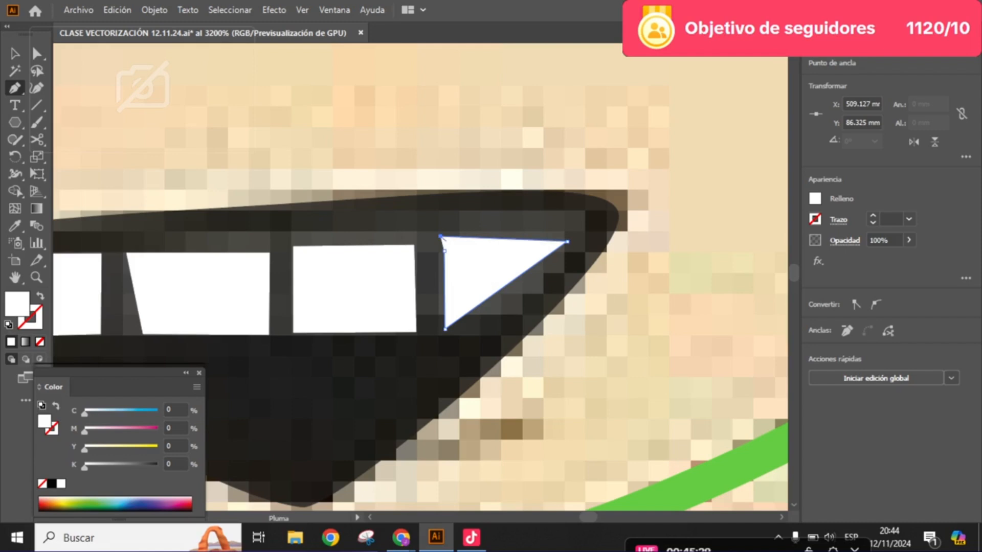
pyautogui.click(443, 250)
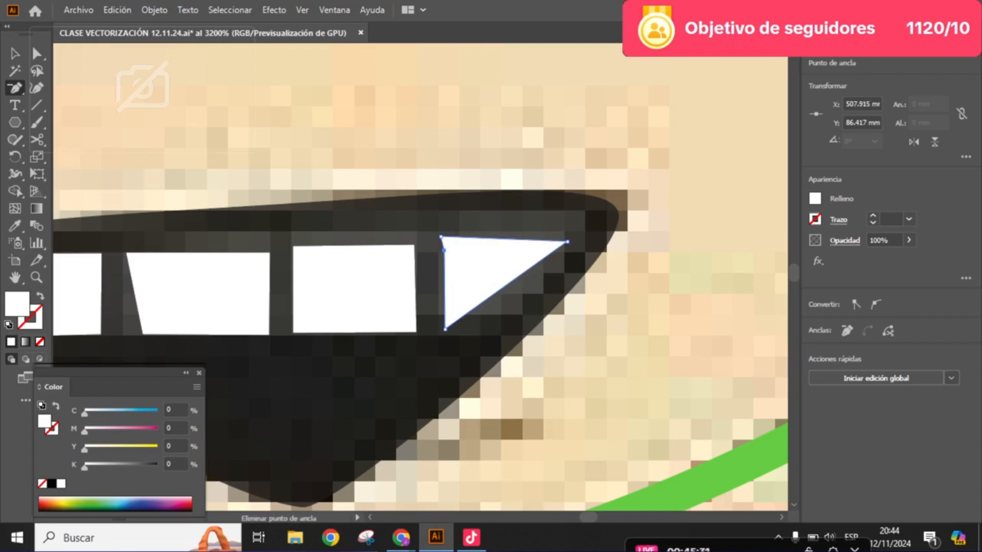
# - Remove the surplus anchor on the rightmost tooth's left edge, and deselect the tooth to check the finished mouth
pyautogui.click(444, 248)
pyautogui.press('Return')
pyautogui.click(444, 250)
pyautogui.click(37, 54)
pyautogui.click(479, 220)
pyautogui.scroll(-5, 479, 220)
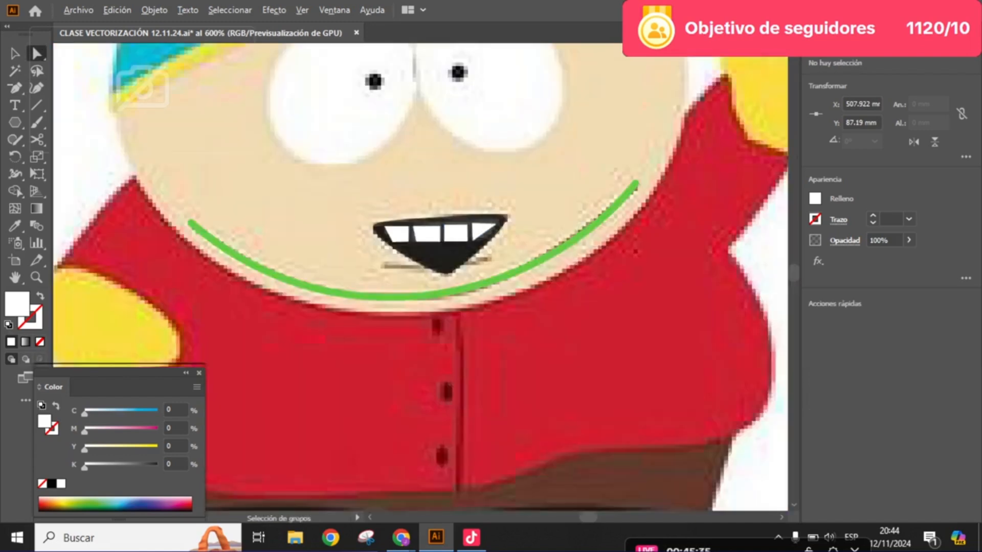
pyautogui.scroll(1, 401, 152)
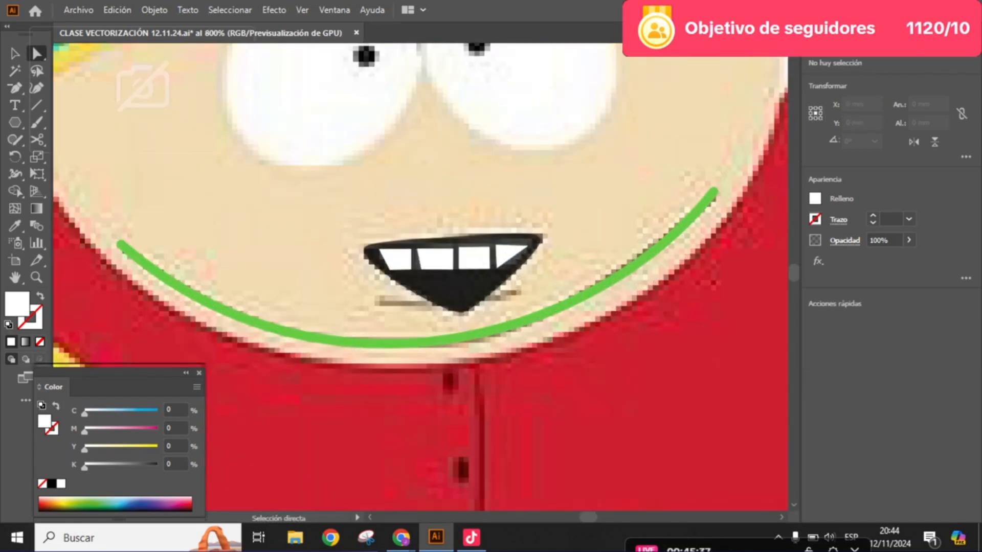
# - Unlock all locked objects, including the dark mouth shape, and deselect everything
pyautogui.click(154, 11)
pyautogui.click(231, 122)
pyautogui.scroll(-2, 397, 157)
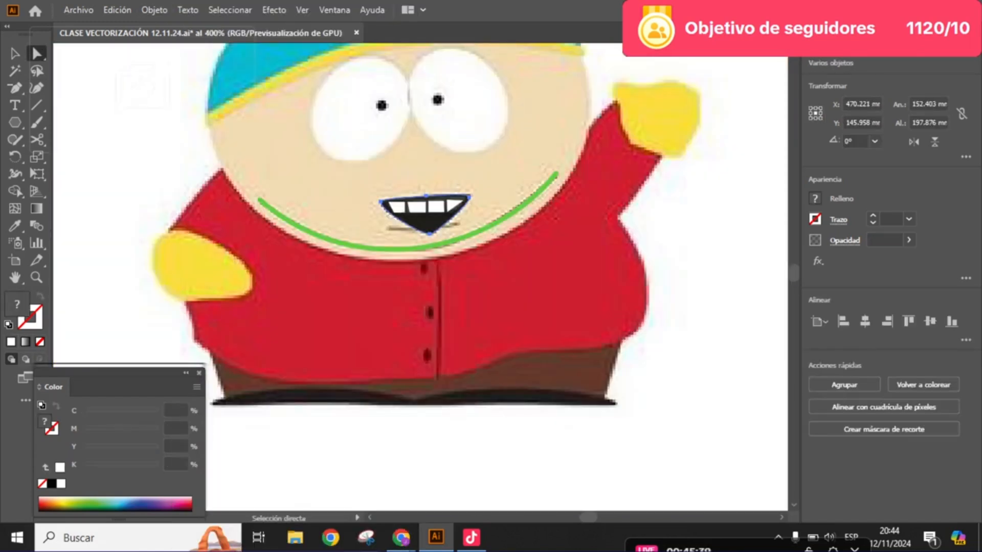
pyautogui.scroll(1, 418, 211)
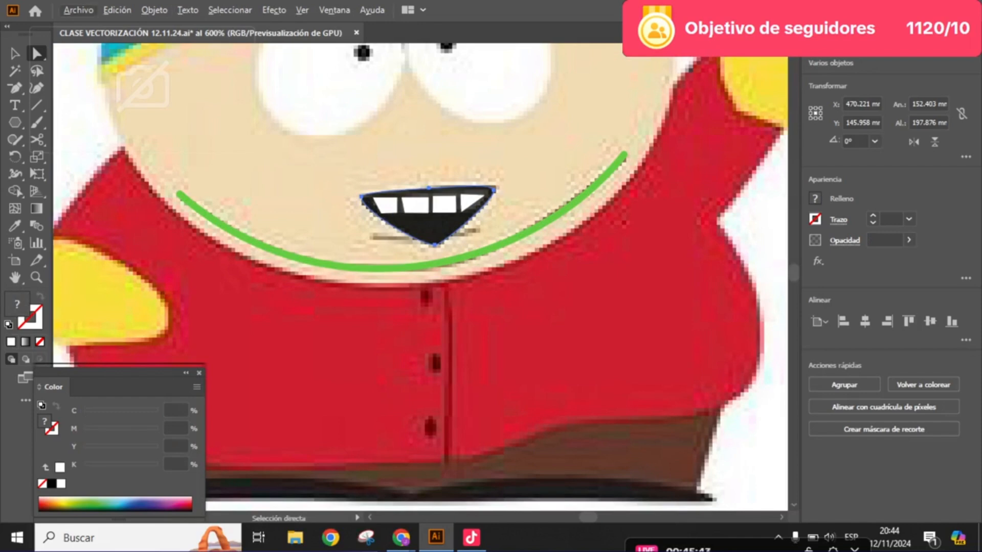
pyautogui.scroll(-3, 175, 154)
pyautogui.scroll(2, 176, 153)
pyautogui.click(471, 220)
pyautogui.click(588, 220)
pyautogui.click(471, 225)
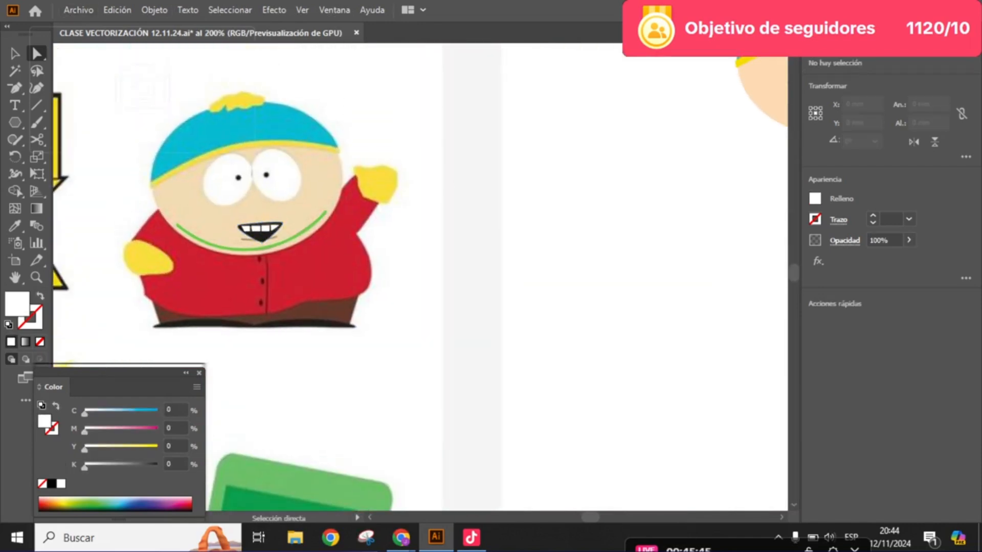
# - Set the dark mouth shape's opacity to 100%
pyautogui.scroll(3, 246, 223)
pyautogui.click(296, 261)
pyautogui.click(909, 240)
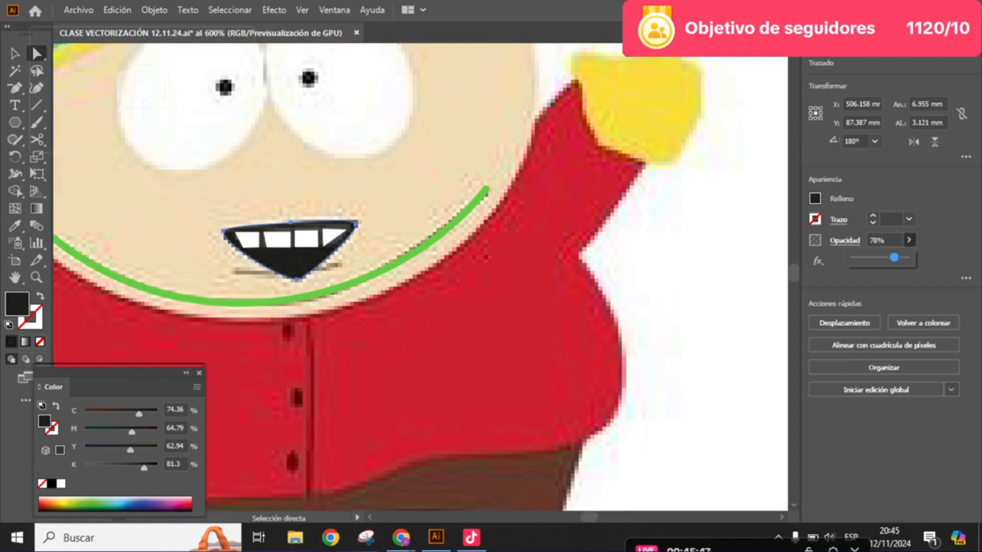
pyautogui.moveTo(893, 258); pyautogui.dragTo(909, 258)
pyautogui.scroll(2, 236, 204)
pyautogui.scroll(3, 257, 229)
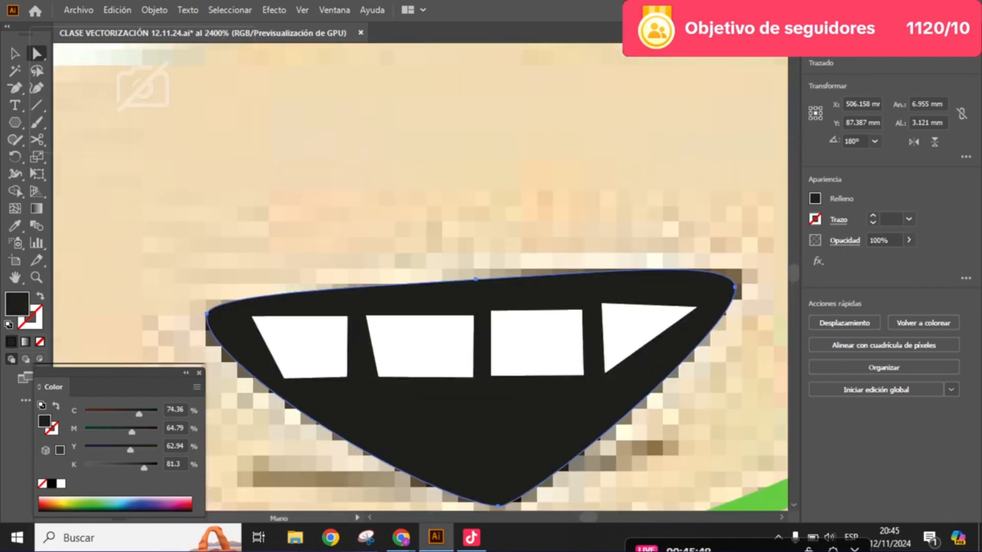
# - Rotate the leftmost tooth counterclockwise by about 2.2° to follow the mouth's upper edge
pyautogui.click(260, 321)
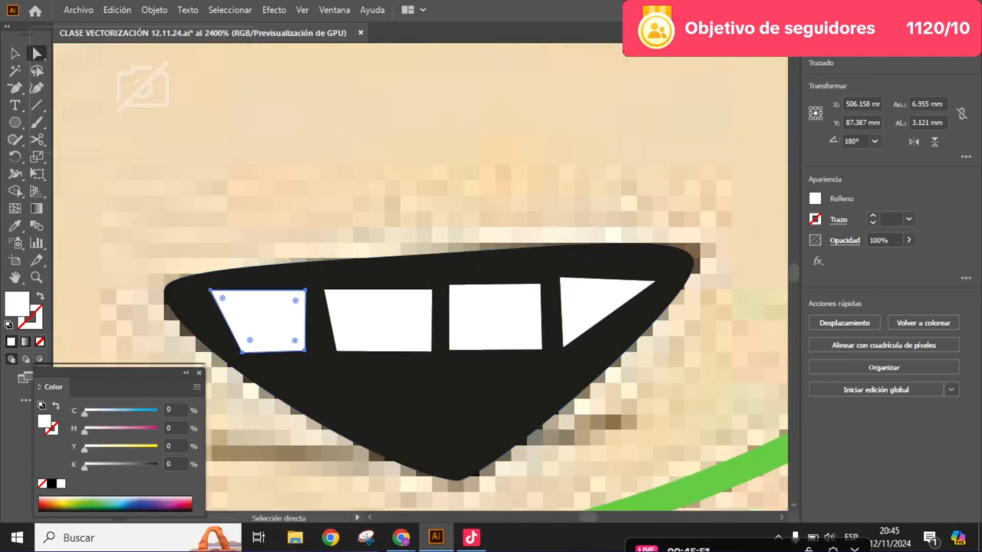
pyautogui.click(15, 54)
pyautogui.scroll(1, 291, 320)
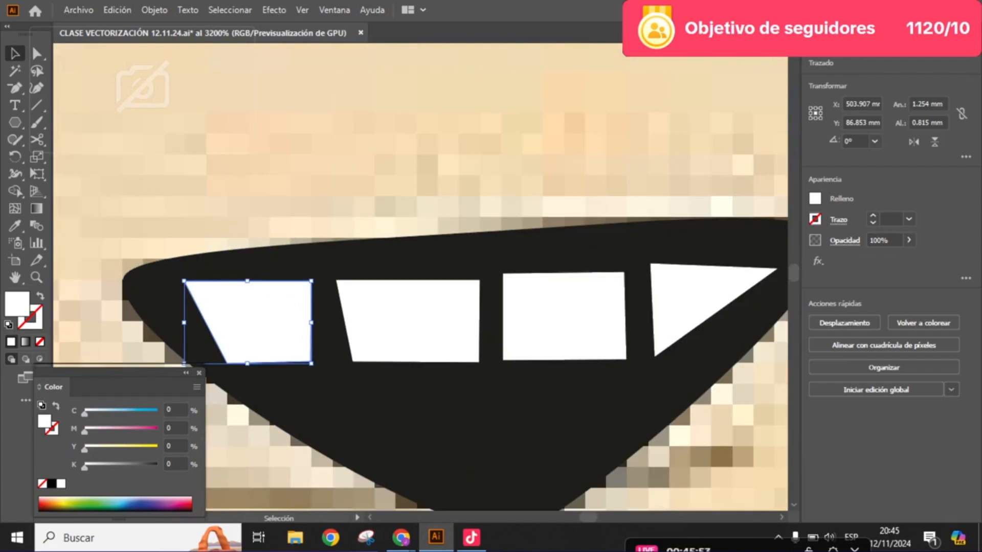
pyautogui.moveTo(316, 277); pyautogui.dragTo(315, 274)
pyautogui.moveTo(375, 317); pyautogui.dragTo(345, 323)
# - Rotate the second tooth from the left counterclockwise by about 1.9° and nudge it slightly up and left
pyautogui.click(368, 325)
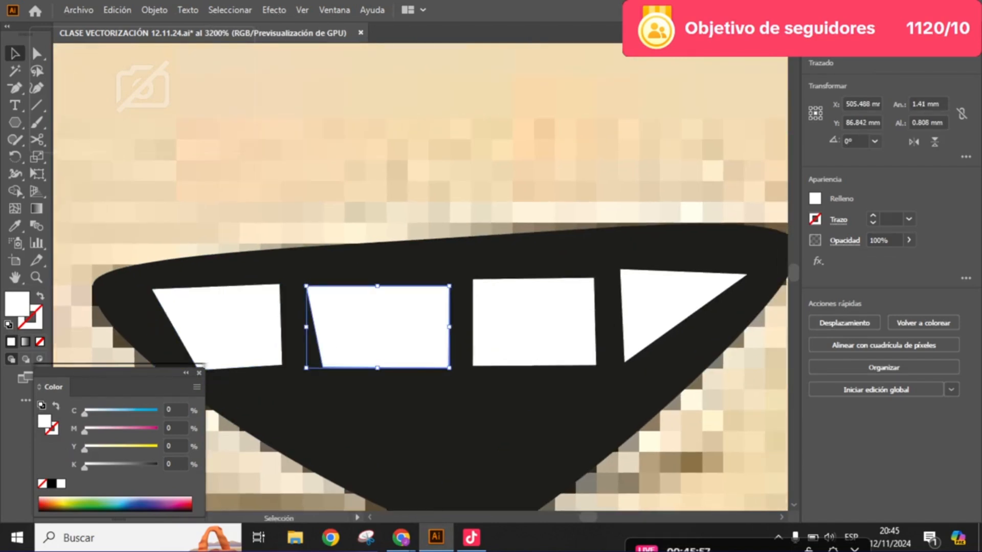
pyautogui.moveTo(455, 279); pyautogui.dragTo(453, 277)
pyautogui.moveTo(391, 327); pyautogui.dragTo(387, 323)
# - Shift the third tooth from the left slightly up and left, and rotate it counterclockwise by about 1.3°
pyautogui.click(527, 322)
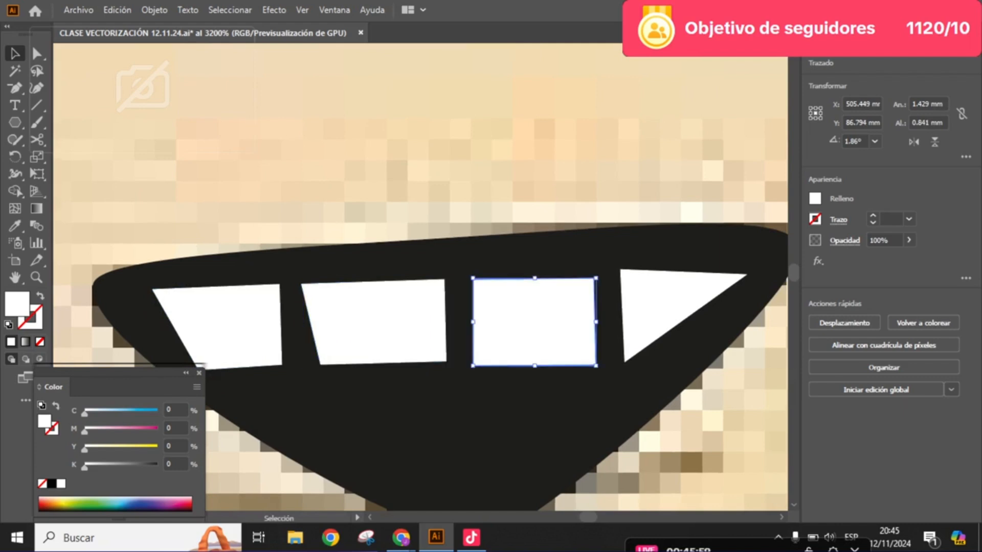
pyautogui.moveTo(526, 322); pyautogui.dragTo(519, 318)
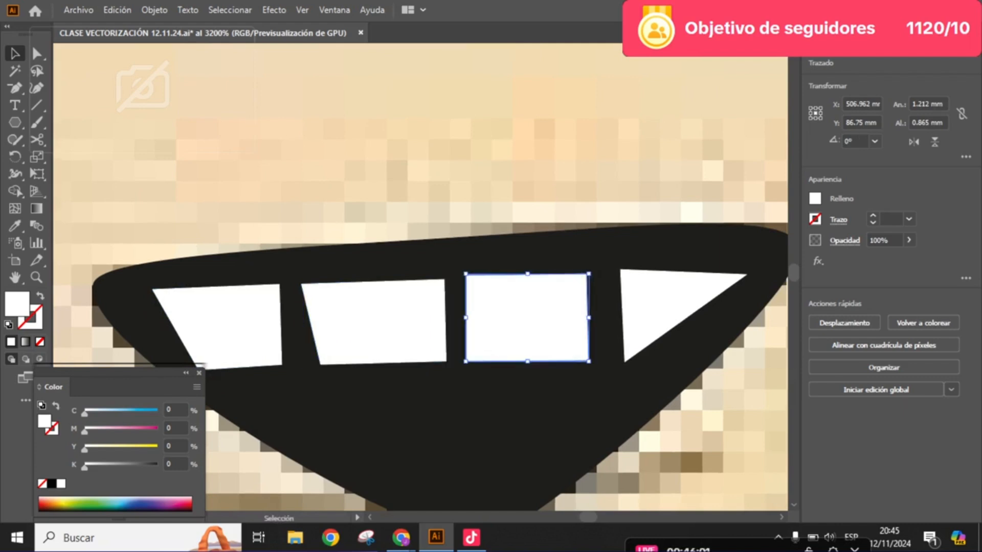
pyautogui.moveTo(594, 270); pyautogui.dragTo(593, 268)
pyautogui.moveTo(621, 307); pyautogui.dragTo(538, 320)
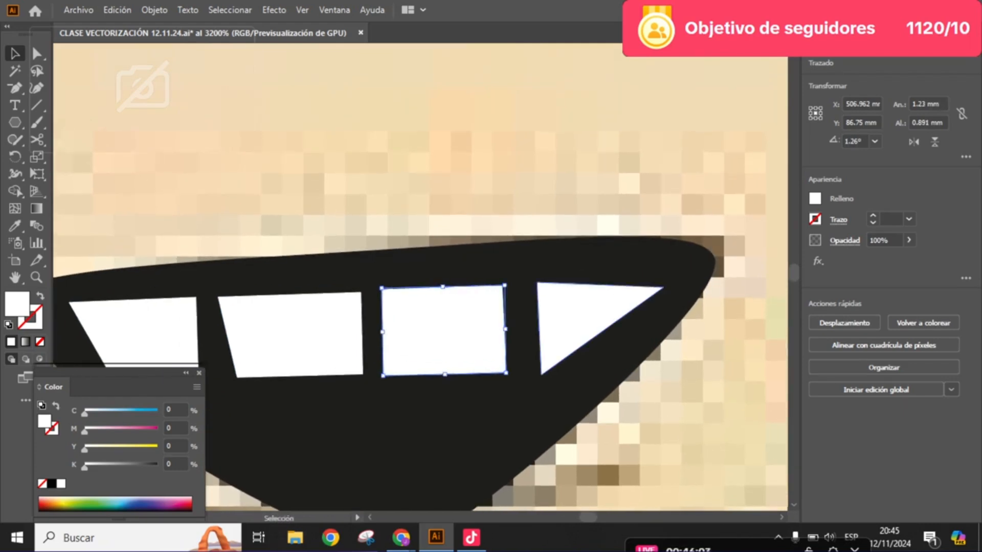
# - Rotate the triangular rightmost tooth counterclockwise by about 3.5° to align it with the other teeth
pyautogui.click(569, 318)
pyautogui.moveTo(668, 277); pyautogui.dragTo(665, 273)
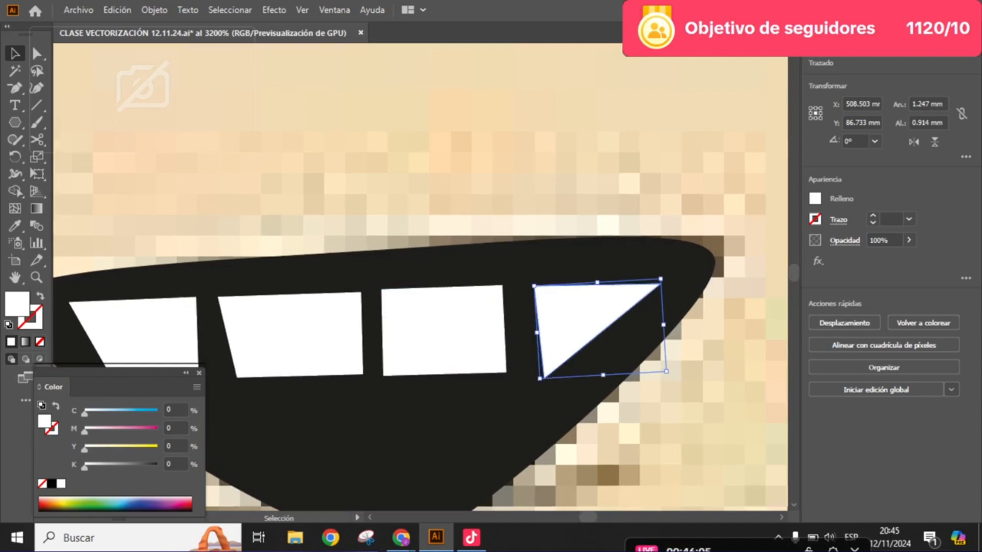
pyautogui.moveTo(577, 317); pyautogui.dragTo(671, 328)
# - Round the two upper corners of the leftmost tooth
pyautogui.click(37, 54)
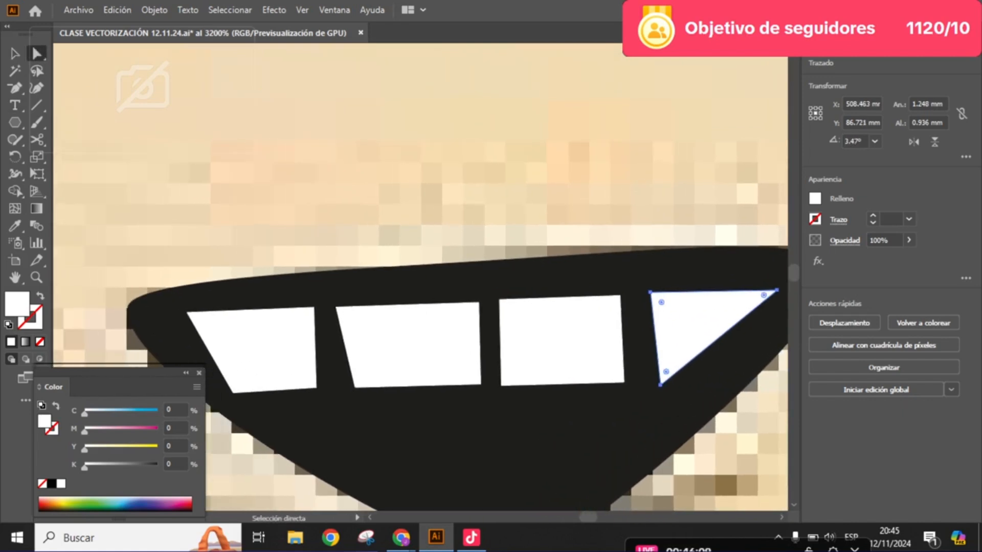
pyautogui.moveTo(292, 292); pyautogui.dragTo(440, 167)
pyautogui.scroll(2, 358, 228)
pyautogui.click(388, 276)
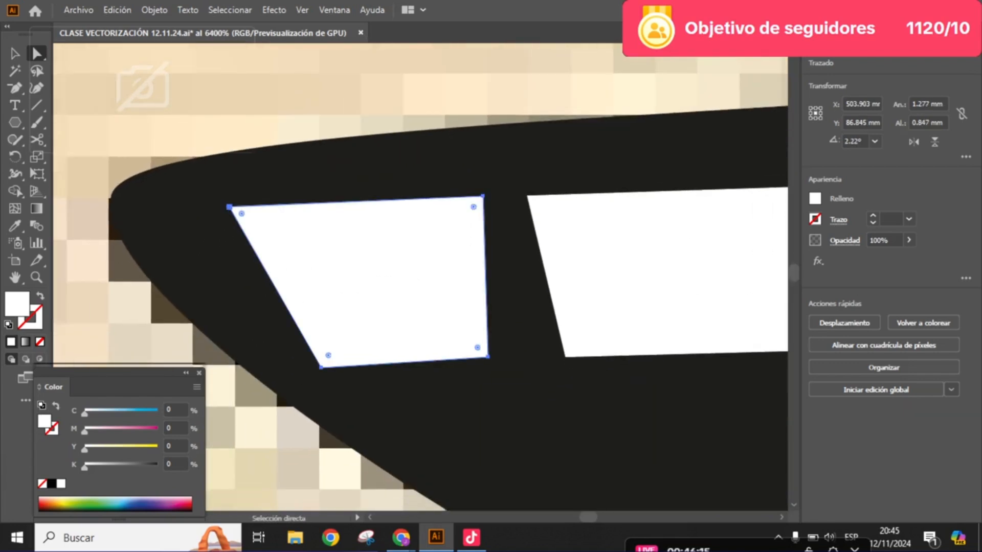
pyautogui.scroll(2, 332, 251)
pyautogui.moveTo(332, 251); pyautogui.dragTo(455, 315)
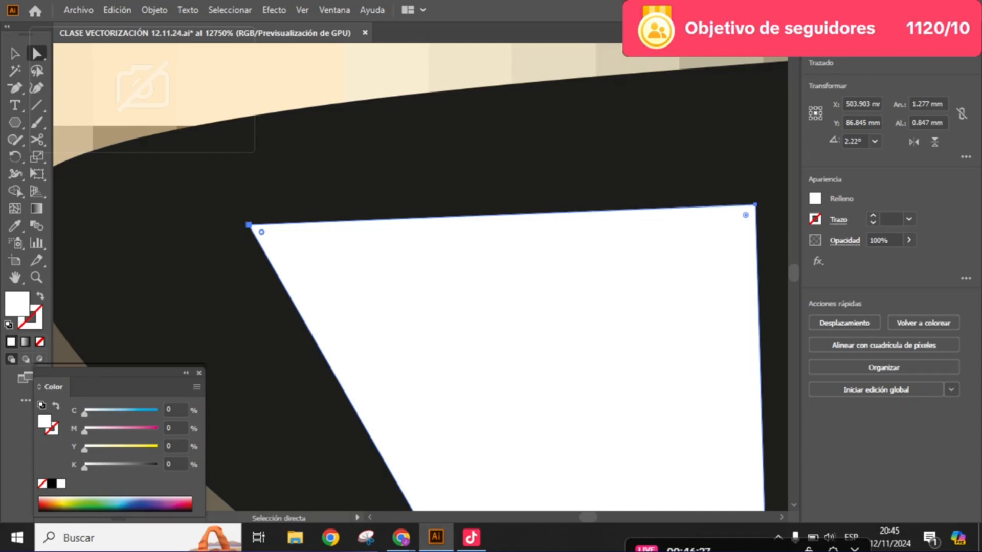
pyautogui.moveTo(261, 232); pyautogui.dragTo(254, 251)
pyautogui.press('space')
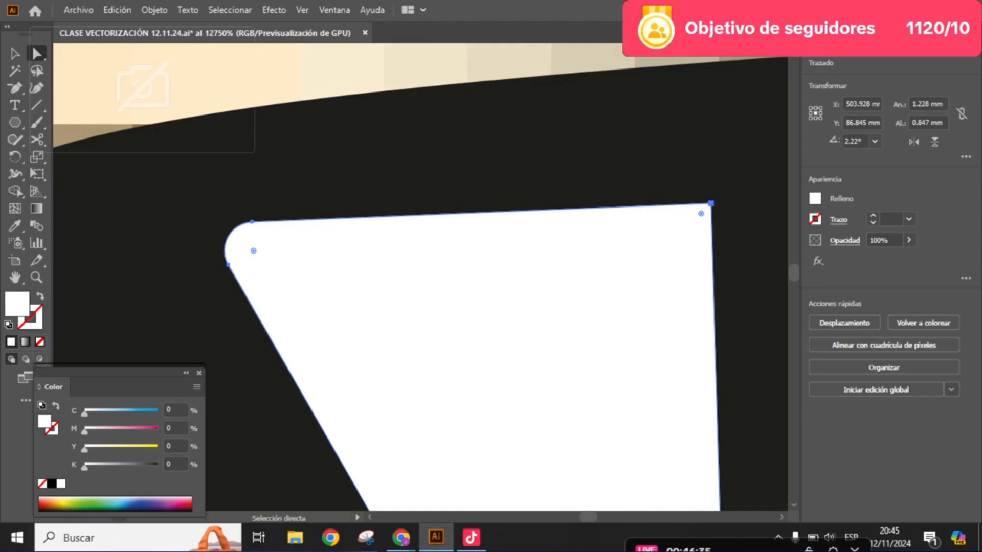
pyautogui.moveTo(701, 214); pyautogui.dragTo(675, 240)
# - Round the two lower corners of the leftmost tooth to match its upper ones
pyautogui.scroll(-3, 674, 241)
pyautogui.scroll(5, 421, 277)
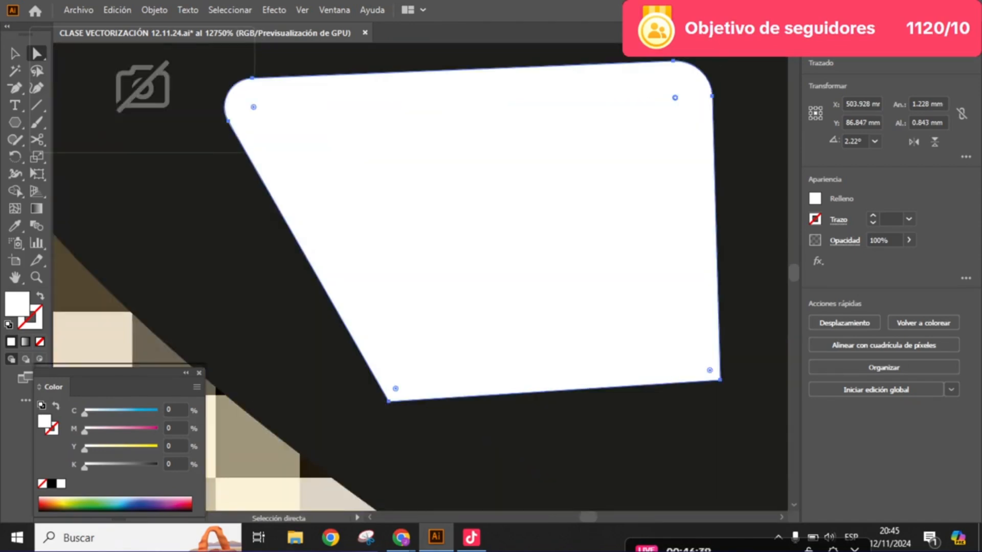
pyautogui.moveTo(395, 388); pyautogui.dragTo(415, 351)
pyautogui.moveTo(709, 370); pyautogui.dragTo(680, 344)
pyautogui.scroll(-2, 570, 211)
pyautogui.scroll(-1, 570, 211)
# - Round all four corners of the second tooth from the left
pyautogui.moveTo(570, 210); pyautogui.dragTo(379, 312)
pyautogui.click(455, 312)
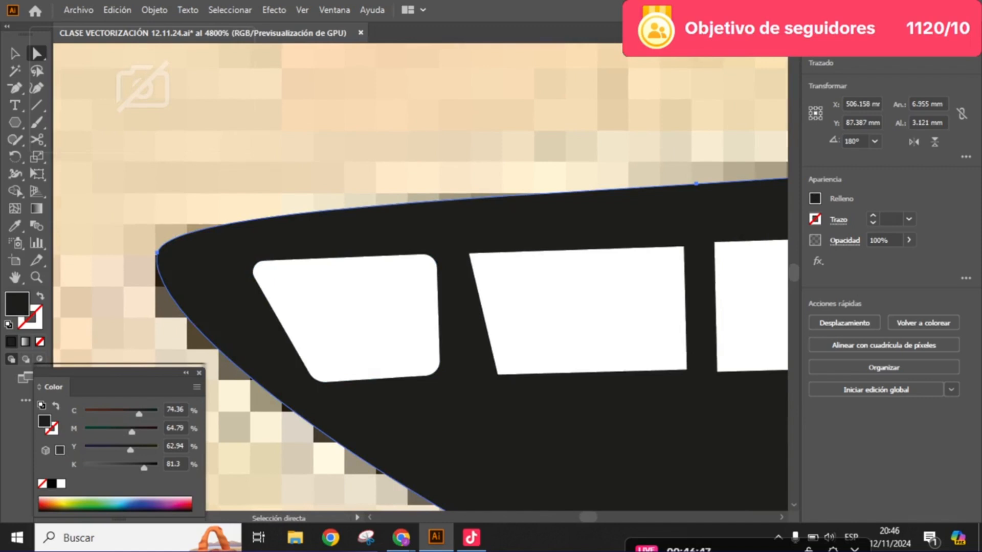
pyautogui.scroll(1, 546, 255)
pyautogui.moveTo(546, 256); pyautogui.dragTo(520, 262)
pyautogui.click(512, 286)
pyautogui.moveTo(429, 269); pyautogui.dragTo(436, 275)
pyautogui.click(665, 220)
# - Move the third tooth's two lower corner anchors slightly inward and round all four of its corners
pyautogui.moveTo(664, 220); pyautogui.dragTo(430, 191)
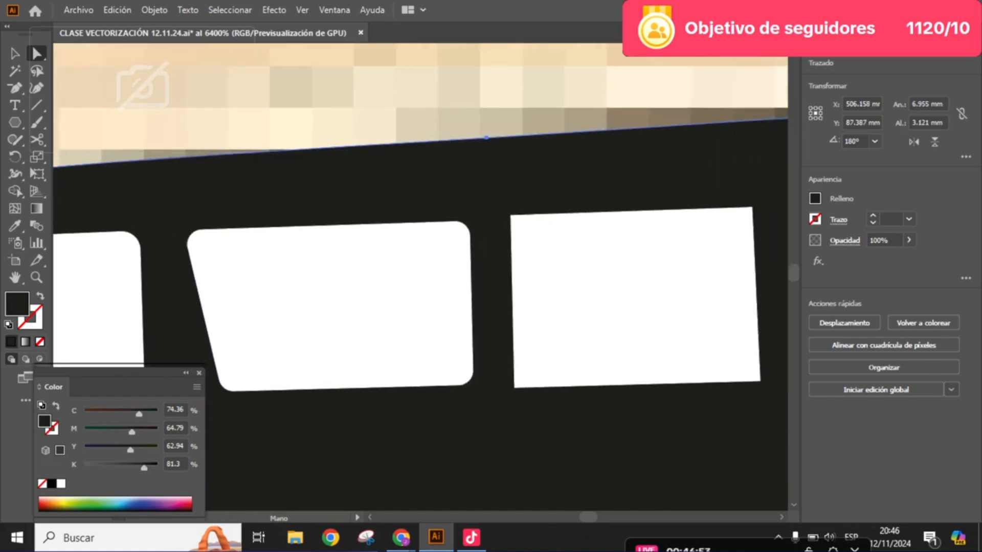
pyautogui.click(542, 245)
pyautogui.moveTo(521, 225)
pyautogui.mouseDown()
pyautogui.moveTo(537, 241)
pyautogui.moveTo(529, 233)
pyautogui.mouseUp()
pyautogui.hotkey('ctrl', 'z')
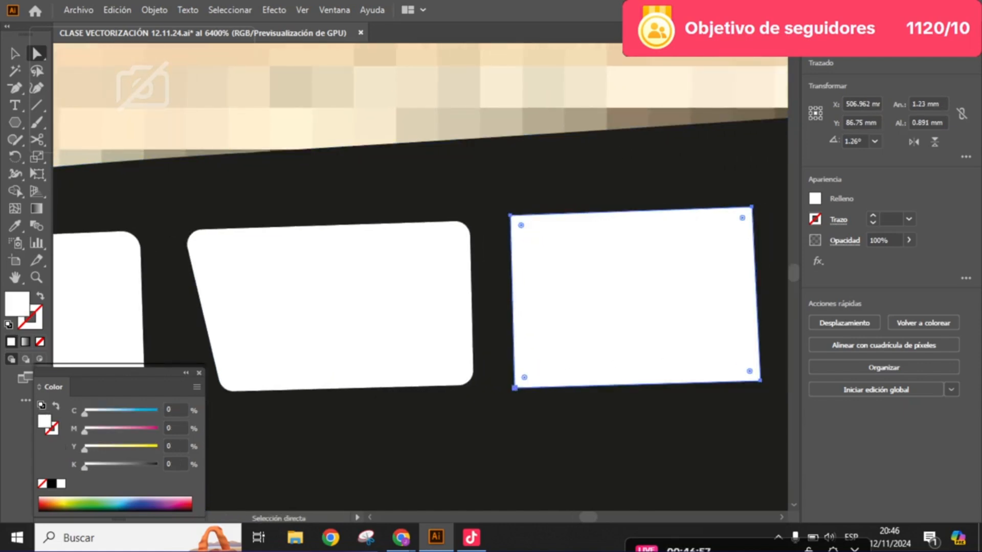
pyautogui.moveTo(514, 388); pyautogui.dragTo(470, 378)
pyautogui.moveTo(697, 382); pyautogui.dragTo(690, 381)
pyautogui.click(688, 209)
pyautogui.moveTo(678, 219); pyautogui.dragTo(520, 242)
# - Round the three corners of the triangular rightmost tooth
pyautogui.click(615, 241)
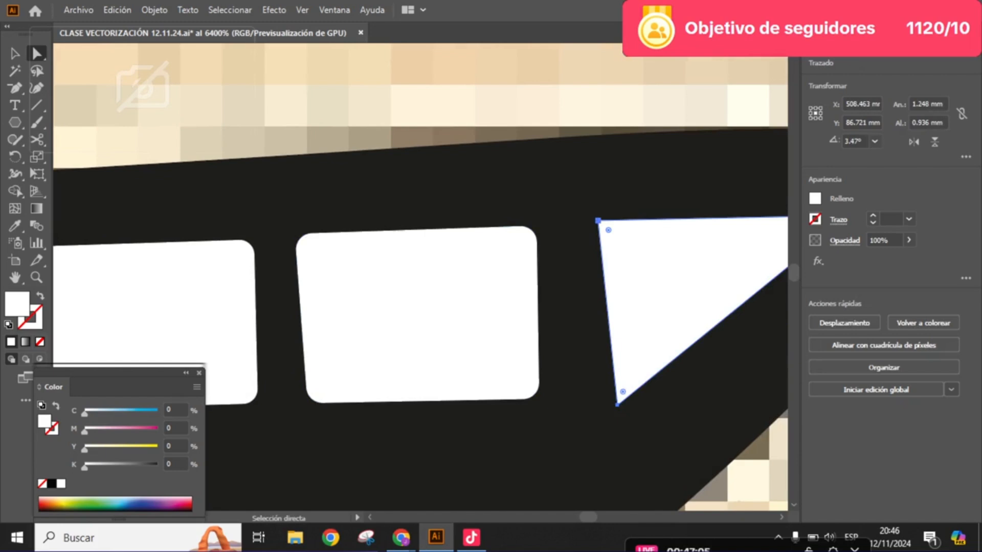
pyautogui.moveTo(608, 230); pyautogui.dragTo(495, 226)
pyautogui.click(571, 208)
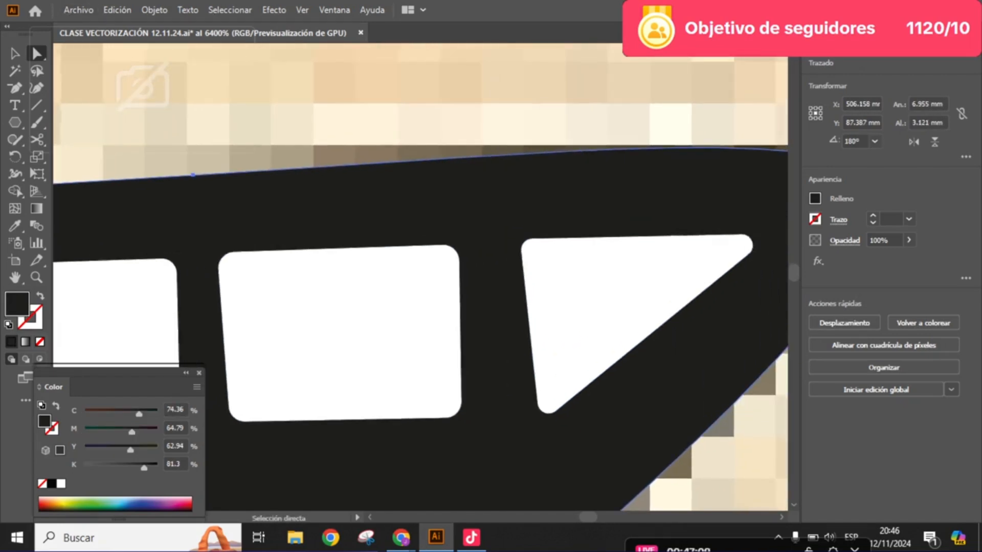
pyautogui.scroll(-2, 648, 267)
pyautogui.scroll(1, 658, 273)
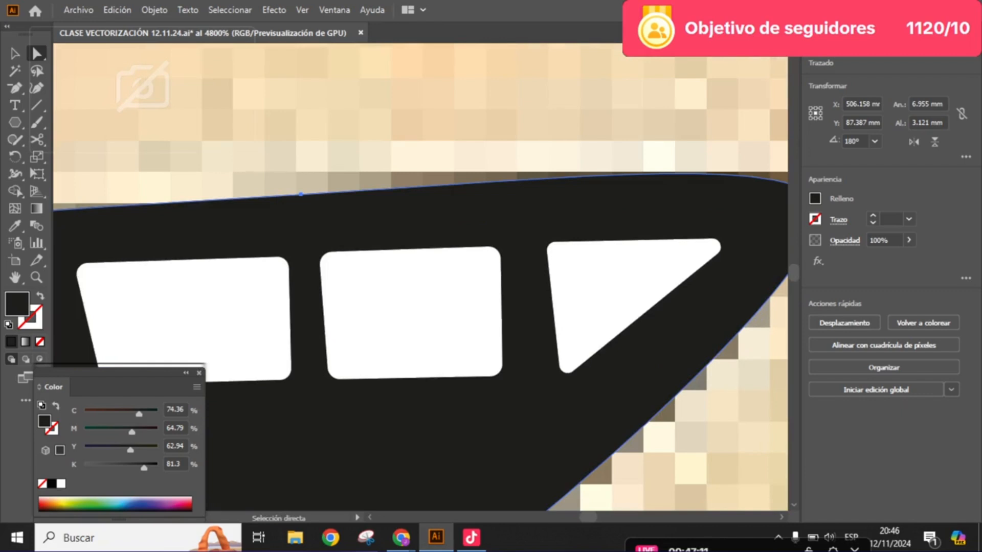
# - Stretch the rightmost tooth's left side toward the third tooth, making it about 1.22 mm wide
pyautogui.click(15, 53)
pyautogui.click(603, 282)
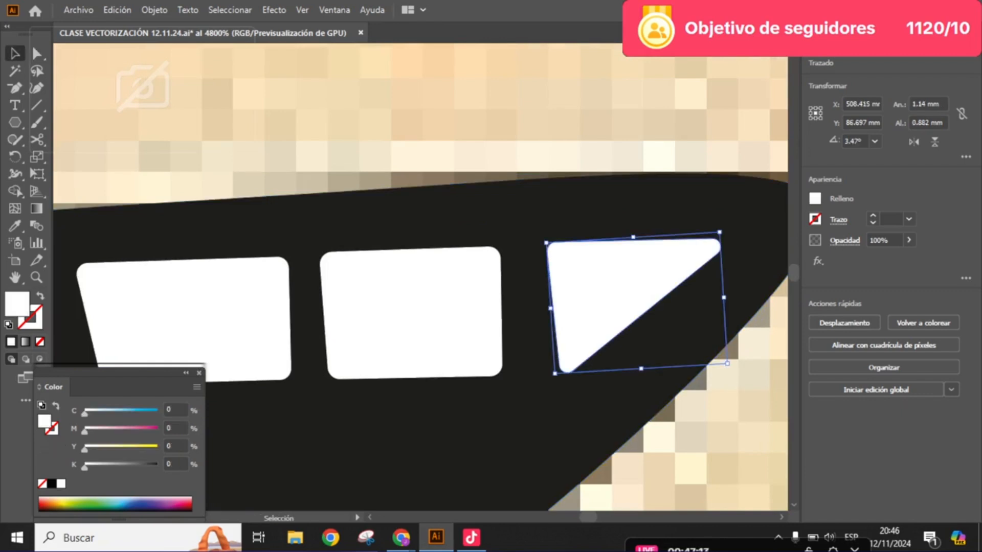
pyautogui.moveTo(550, 308); pyautogui.dragTo(655, 310)
pyautogui.scroll(-2, 549, 320)
pyautogui.click(593, 210)
pyautogui.scroll(1, 583, 329)
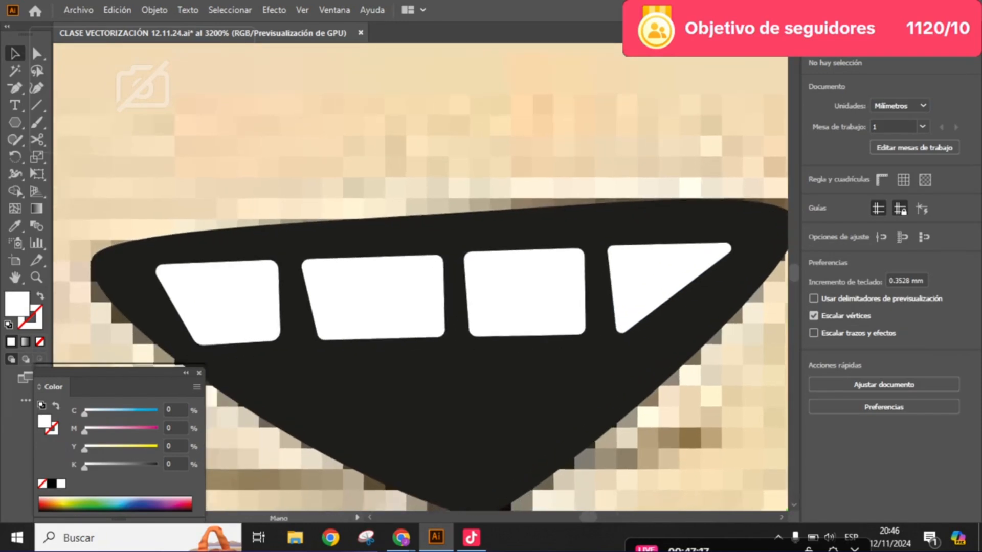
# - Adjust the anchors at the rightmost tooth's rounded lower corner, and deselect it to check the row of teeth
pyautogui.press('a')
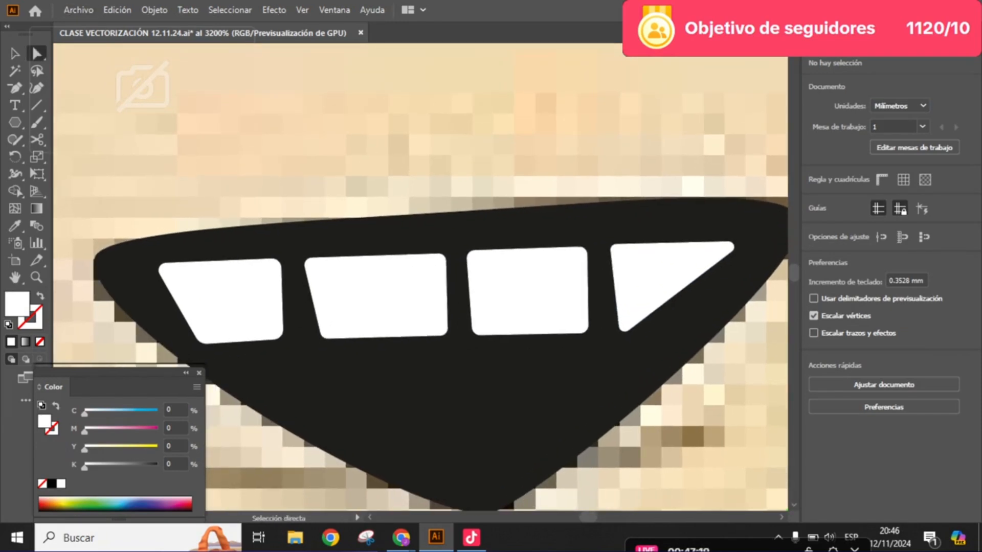
pyautogui.scroll(2, 527, 262)
pyautogui.click(736, 296)
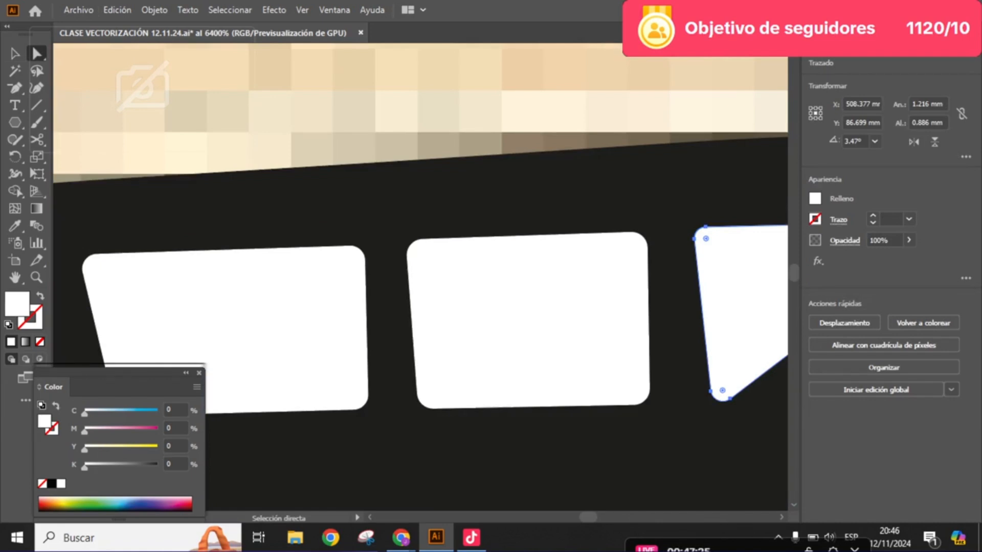
pyautogui.scroll(-4, 547, 277)
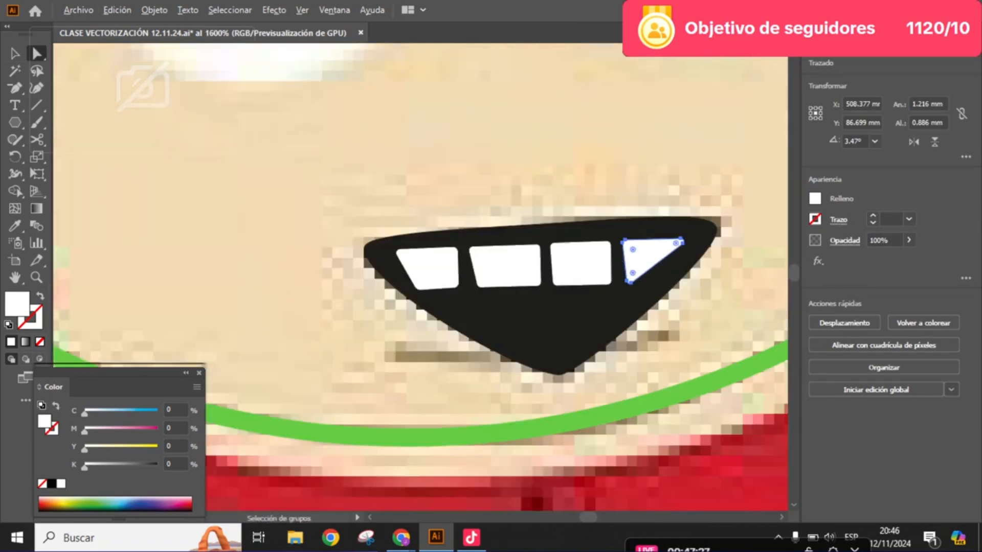
pyautogui.click(616, 353)
pyautogui.scroll(2, 582, 325)
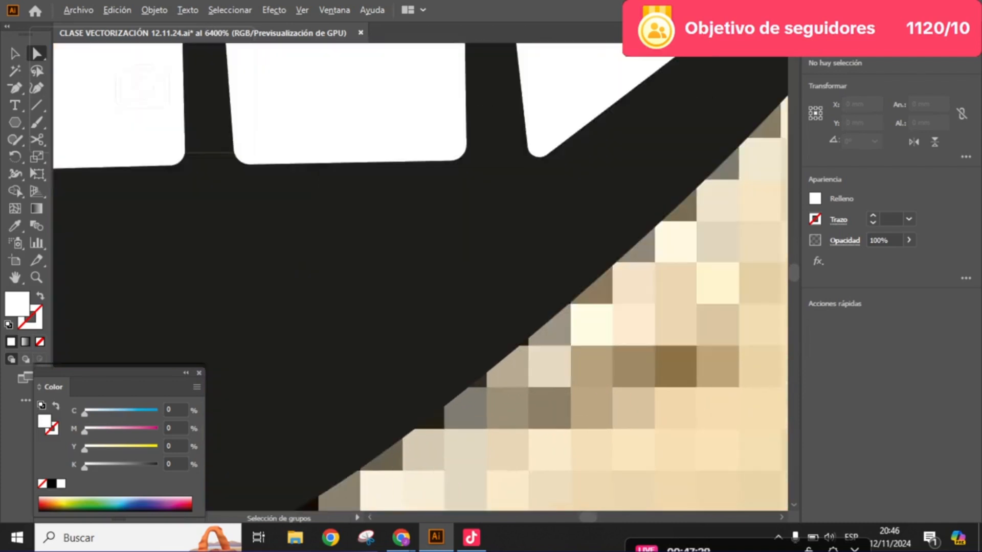
pyautogui.moveTo(573, 204); pyautogui.dragTo(655, 382)
pyautogui.click(624, 333)
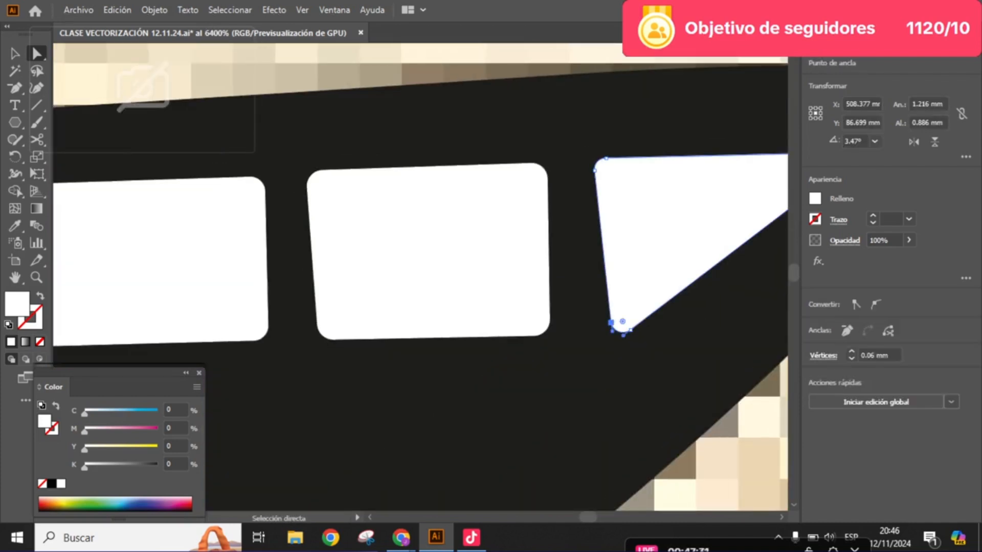
pyautogui.moveTo(604, 321); pyautogui.dragTo(583, 282)
pyautogui.scroll(-2, 633, 313)
pyautogui.click(619, 330)
pyautogui.scroll(-1, 621, 329)
pyautogui.moveTo(634, 328); pyautogui.dragTo(559, 348)
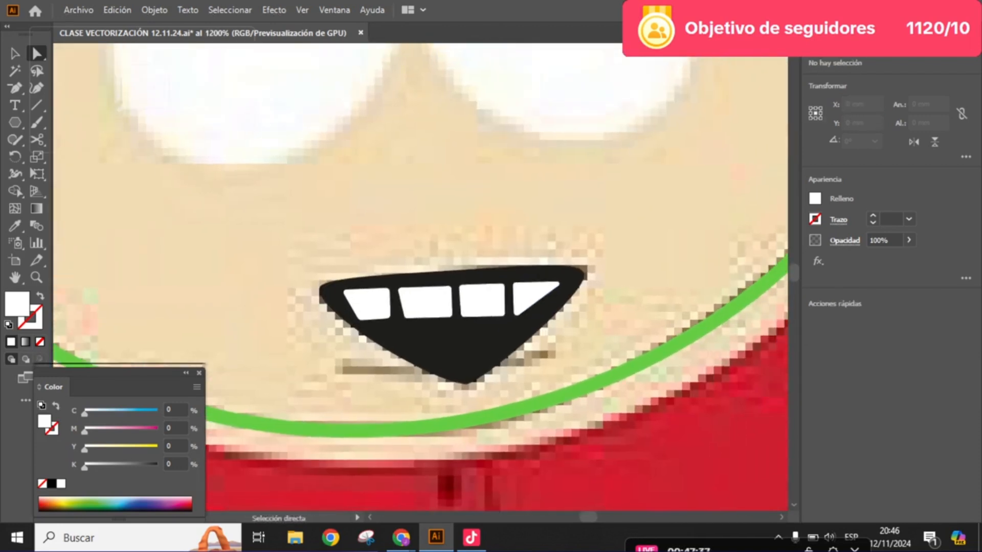
# - Place the mouth with its teeth and the green chin line on the vector face beside the reference sheet
pyautogui.scroll(-4, 559, 348)
pyautogui.press('v')
pyautogui.scroll(-3, 301, 307)
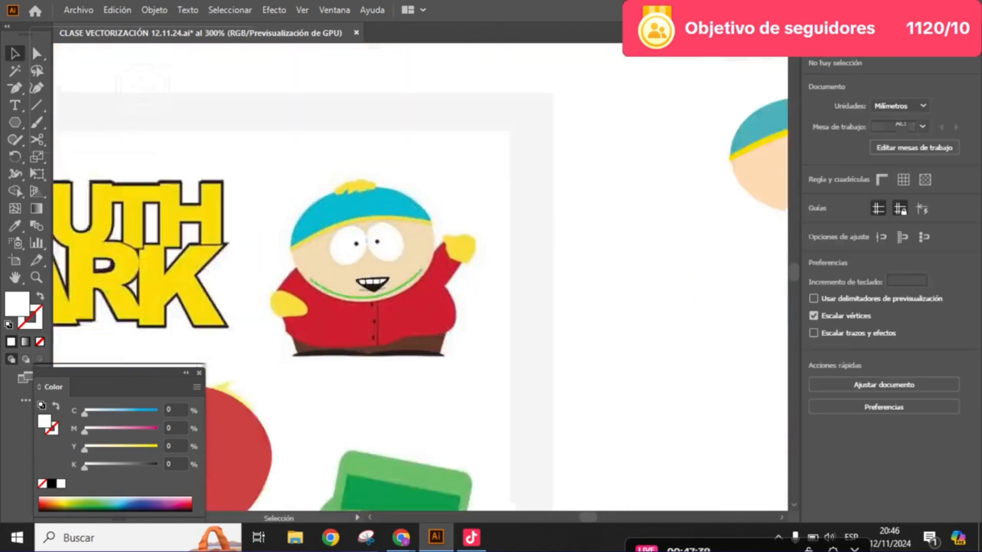
pyautogui.moveTo(398, 297); pyautogui.dragTo(608, 256)
pyautogui.click(634, 301)
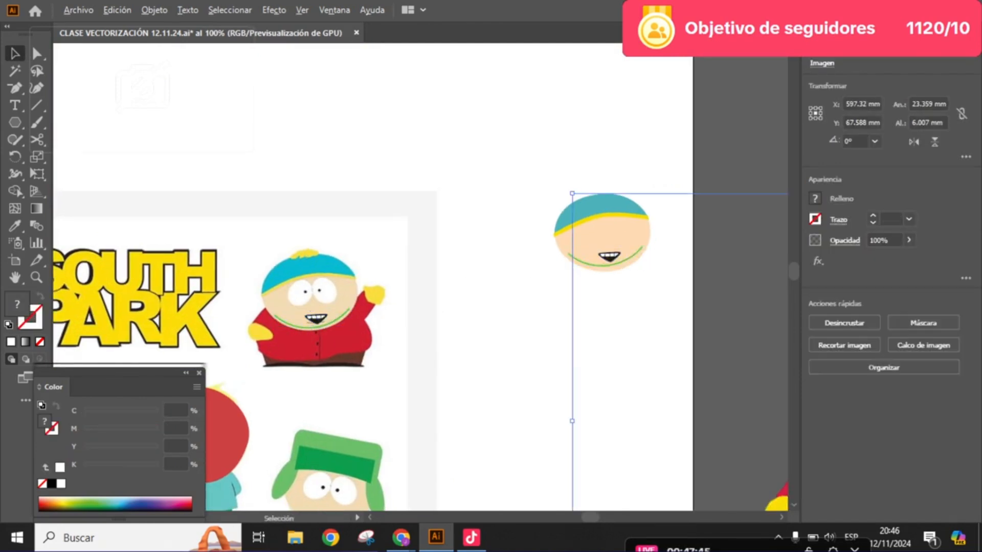
# - Recolor the green chin line on the vector face black and set its stroke weight to 0.5 pt
pyautogui.scroll(5, 613, 257)
pyautogui.scroll(1, 610, 255)
pyautogui.click(610, 293)
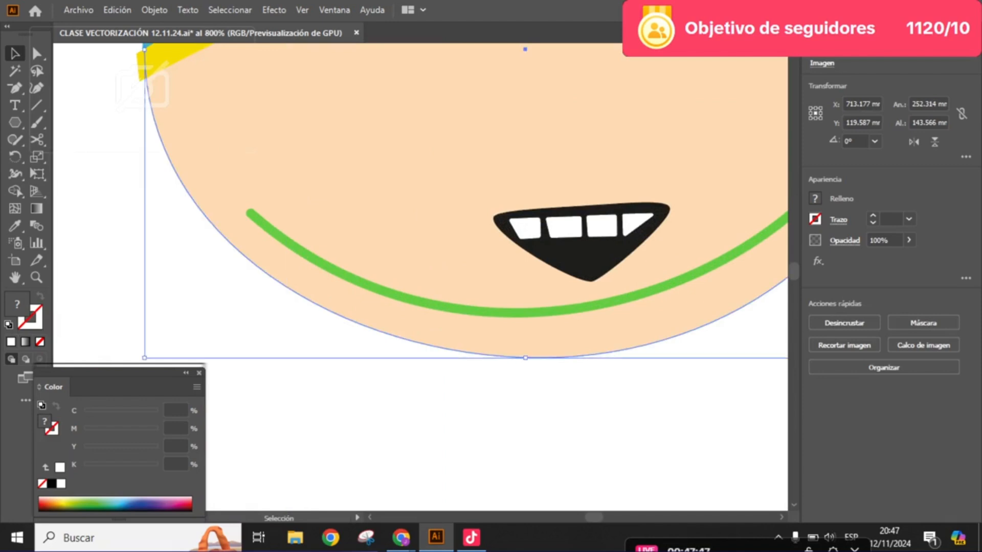
pyautogui.click(607, 303)
pyautogui.press('x')
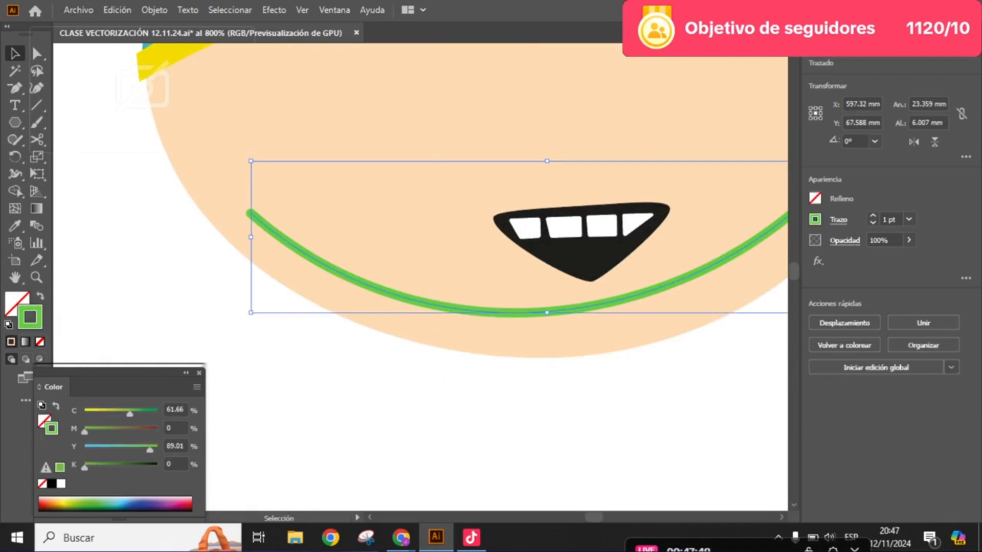
pyautogui.click(51, 484)
pyautogui.click(872, 222)
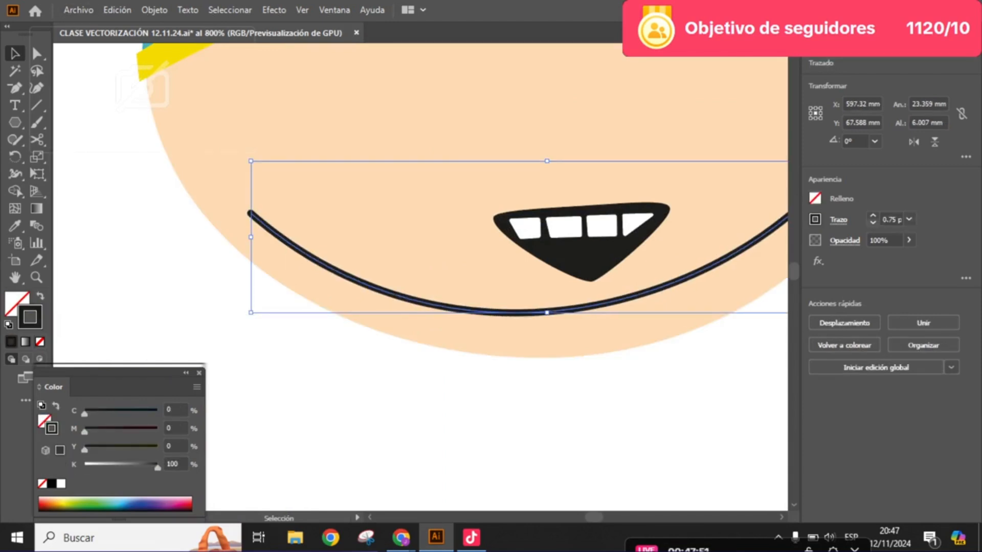
pyautogui.click(873, 223)
pyautogui.click(327, 388)
# - Examine the assembled vector face with its thin chin line and compare it with the reference Cartman
pyautogui.scroll(-2, 347, 215)
pyautogui.moveTo(347, 215); pyautogui.dragTo(354, 305)
pyautogui.scroll(-1, 445, 235)
pyautogui.moveTo(445, 236); pyautogui.dragTo(452, 293)
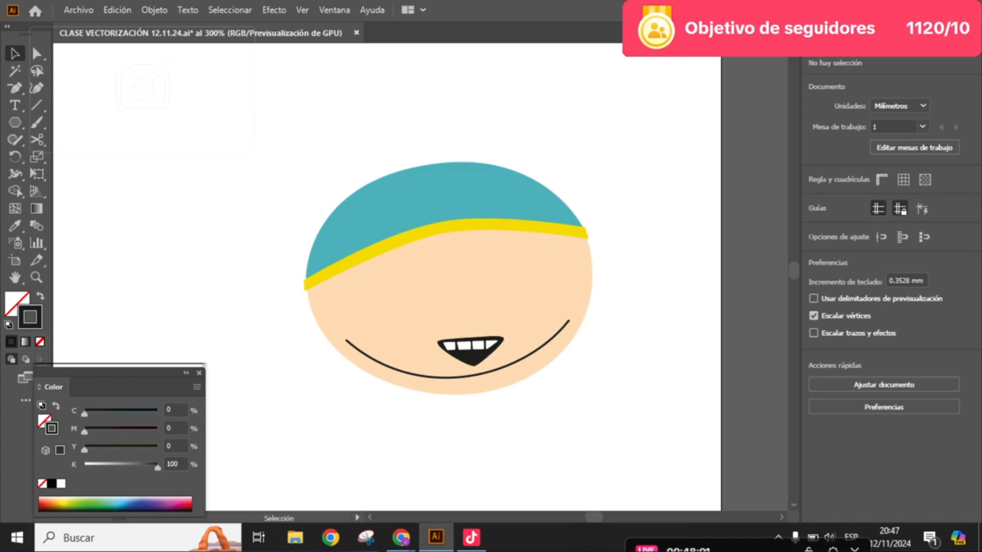
pyautogui.scroll(-3, 572, 253)
pyautogui.moveTo(572, 254); pyautogui.dragTo(784, 143)
pyautogui.moveTo(440, 243)
pyautogui.mouseDown()
pyautogui.moveTo(458, 231)
pyautogui.moveTo(433, 256)
pyautogui.mouseUp()
pyautogui.scroll(2, 458, 231)
pyautogui.moveTo(541, 205); pyautogui.dragTo(398, 294)
pyautogui.scroll(-1, 450, 275)
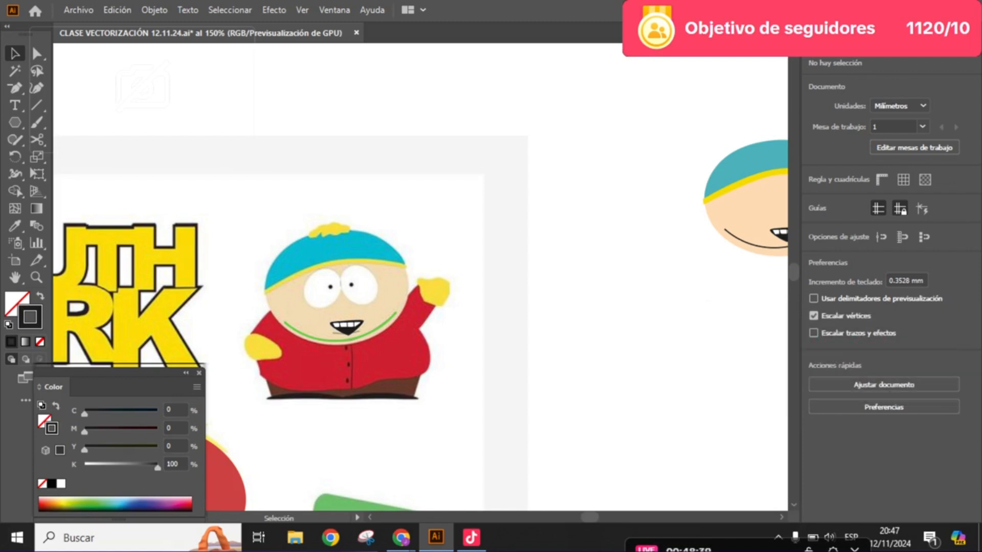
pyautogui.moveTo(348, 307); pyautogui.dragTo(367, 292)
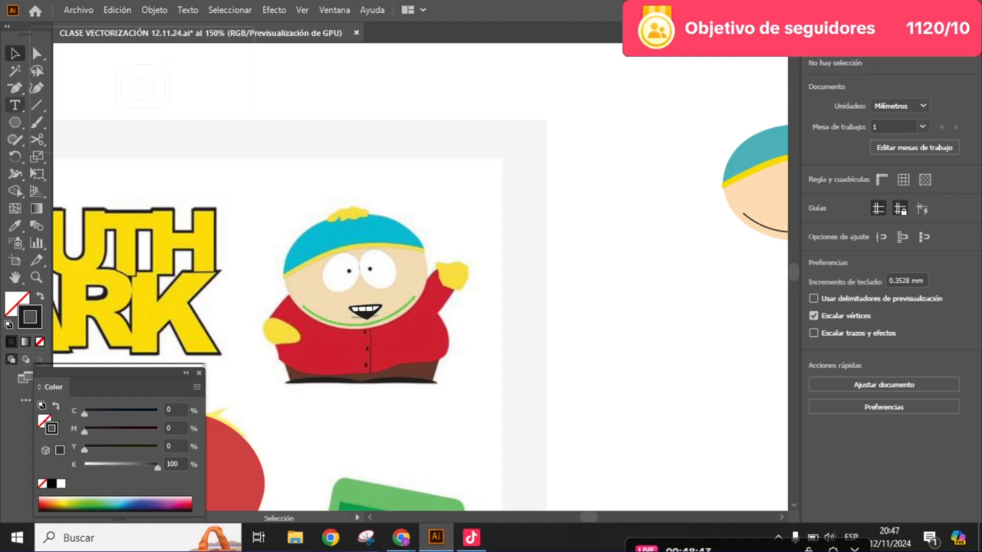
# - Switch to the Pen tool to trace the reference Cartman's red jacket, beginning at the raised arm
pyautogui.click(15, 122)
pyautogui.click(15, 123)
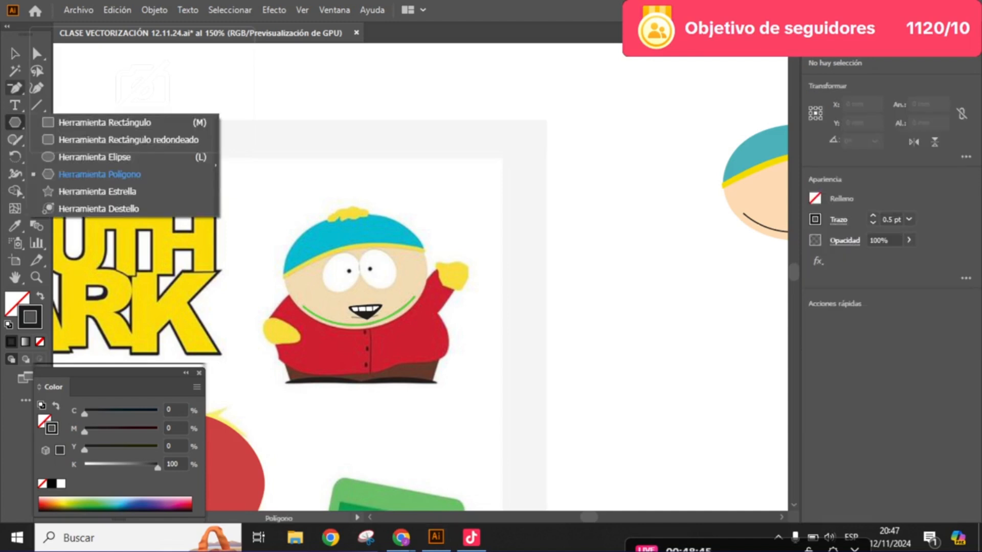
pyautogui.click(15, 88)
pyautogui.click(15, 88)
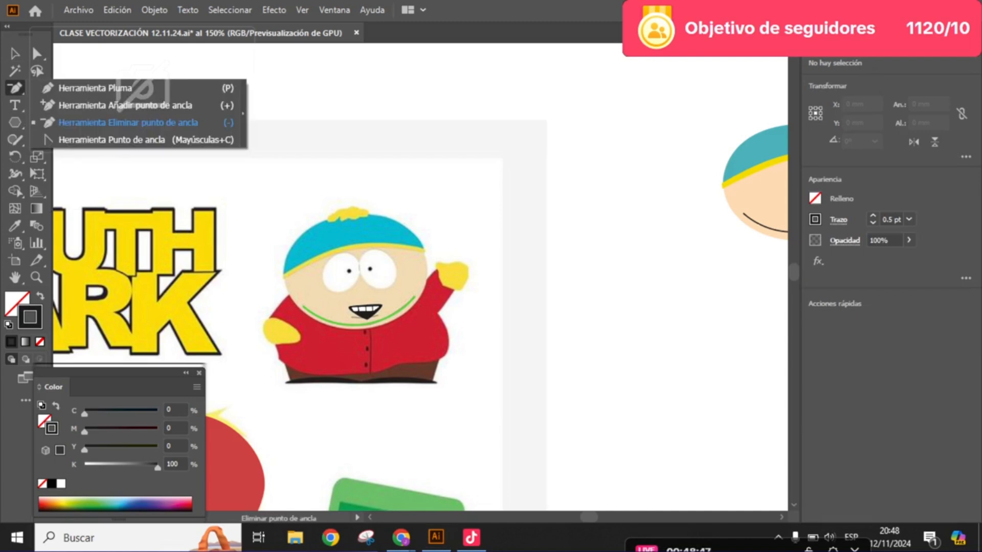
pyautogui.click(74, 88)
pyautogui.moveTo(431, 320); pyautogui.dragTo(544, 300)
pyautogui.scroll(2, 456, 291)
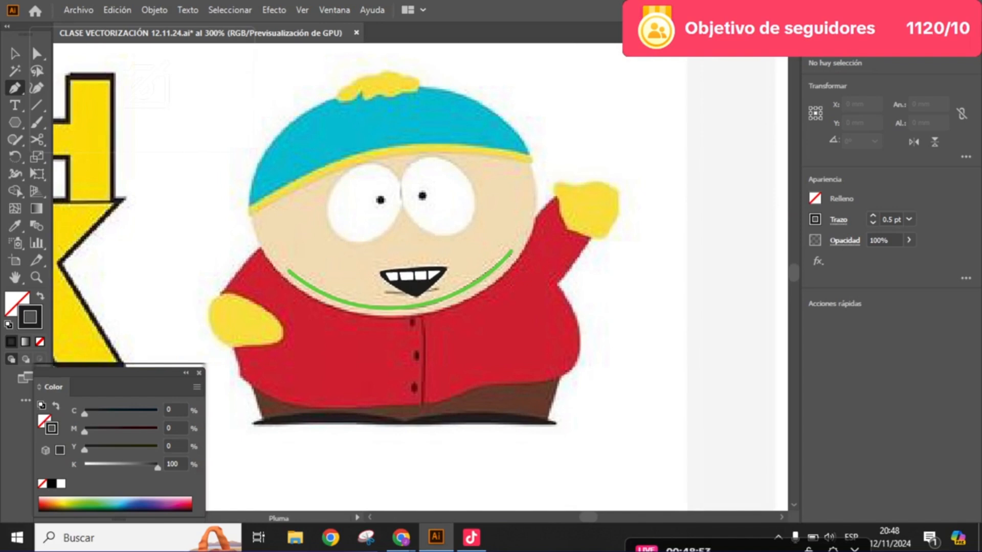
pyautogui.moveTo(511, 286); pyautogui.dragTo(449, 333)
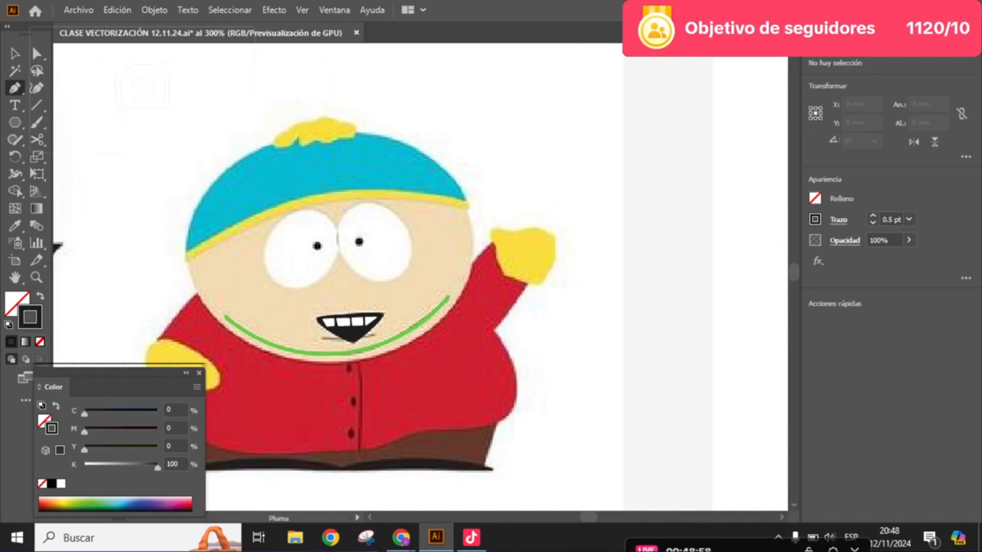
pyautogui.scroll(3, 483, 262)
pyautogui.moveTo(480, 262); pyautogui.dragTo(447, 312)
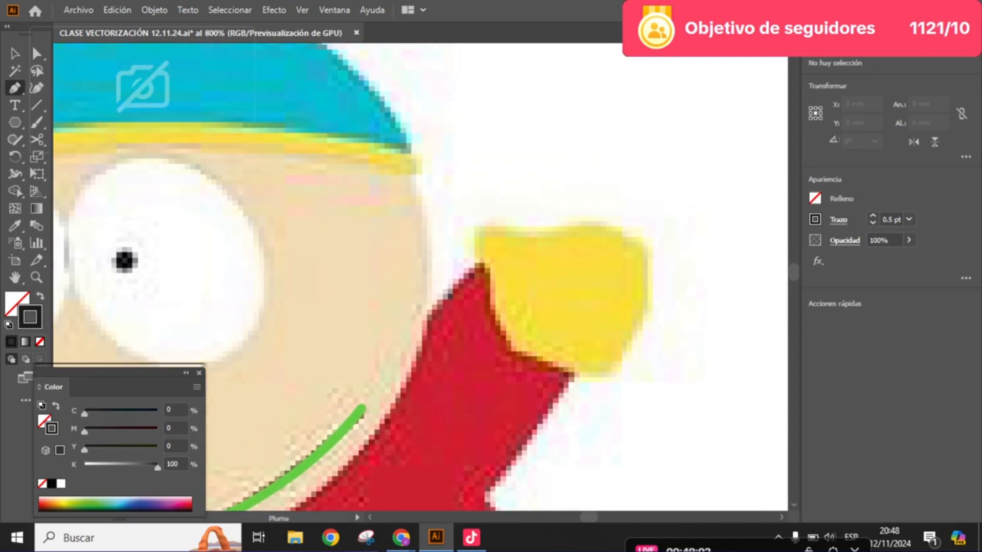
# - Try drawing a wavy path of curved Pen segments from the raised arm's shoulder around the yellow mitten and back to the sleeve
pyautogui.moveTo(425, 322); pyautogui.dragTo(450, 294)
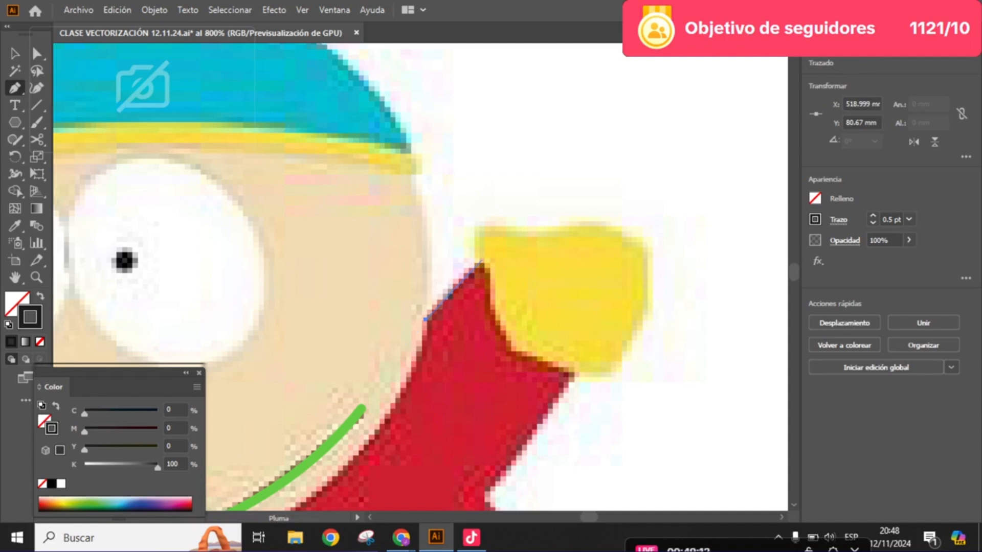
pyautogui.scroll(-4, 492, 238)
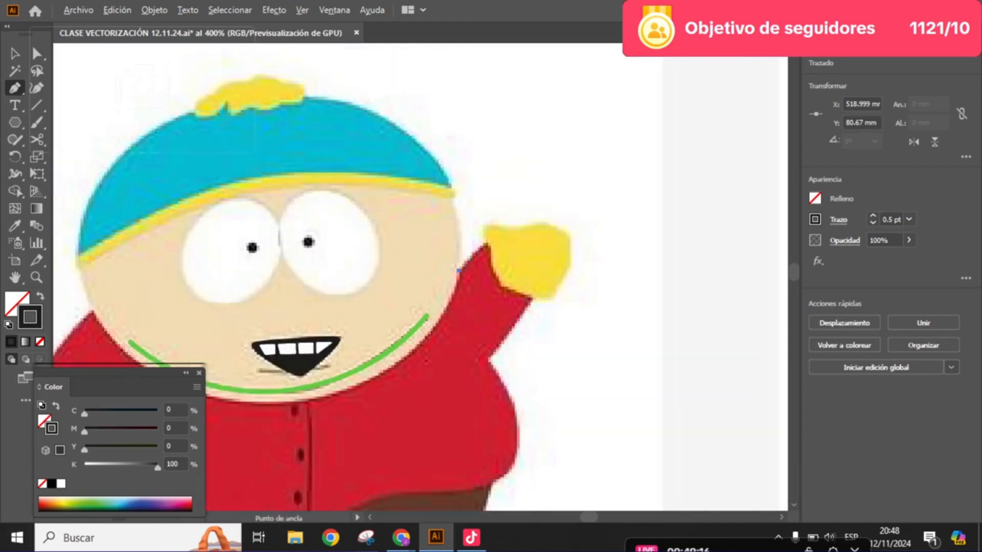
pyautogui.moveTo(492, 238); pyautogui.dragTo(525, 222)
pyautogui.moveTo(402, 300); pyautogui.dragTo(431, 294)
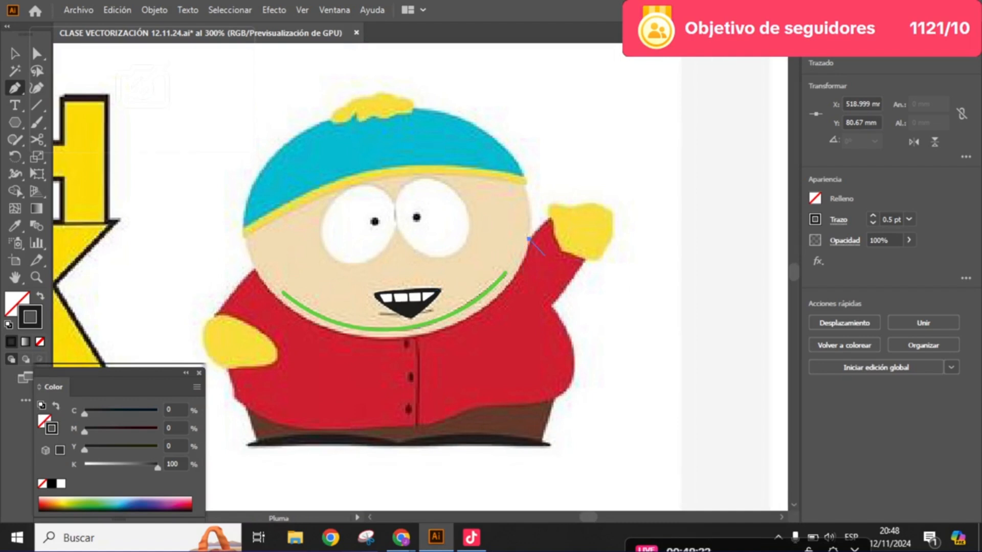
pyautogui.moveTo(565, 236); pyautogui.dragTo(499, 287)
pyautogui.scroll(1, 521, 271)
pyautogui.scroll(2, 496, 286)
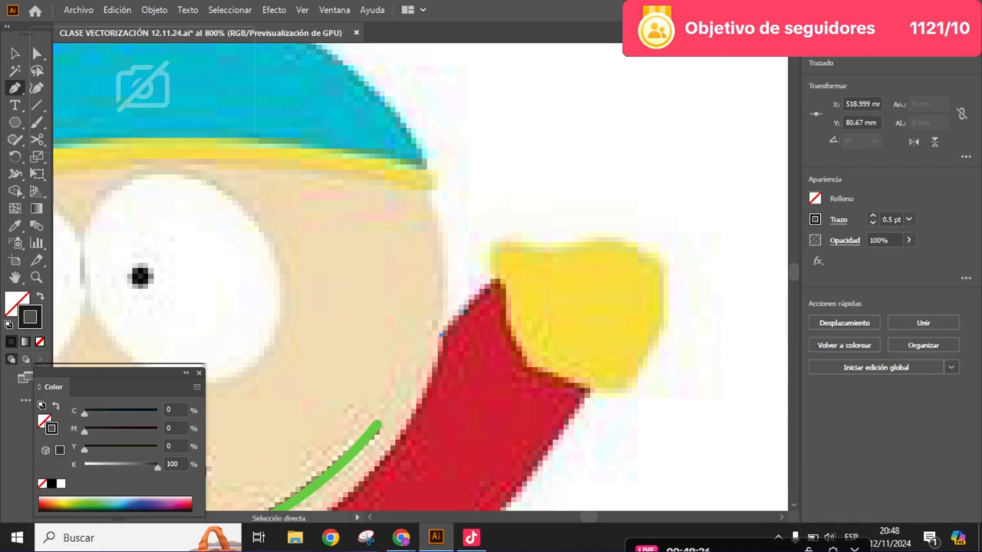
pyautogui.keyDown('ctrl'); pyautogui.click(474, 288); pyautogui.keyUp('ctrl')
pyautogui.moveTo(446, 329); pyautogui.dragTo(466, 225)
pyautogui.moveTo(556, 209)
pyautogui.mouseDown()
pyautogui.moveTo(600, 280)
pyautogui.moveTo(591, 295)
pyautogui.moveTo(420, 271)
pyautogui.mouseUp()
pyautogui.moveTo(461, 274)
pyautogui.mouseDown()
pyautogui.moveTo(510, 235)
pyautogui.moveTo(548, 158)
pyautogui.mouseUp()
pyautogui.moveTo(605, 217); pyautogui.dragTo(602, 226)
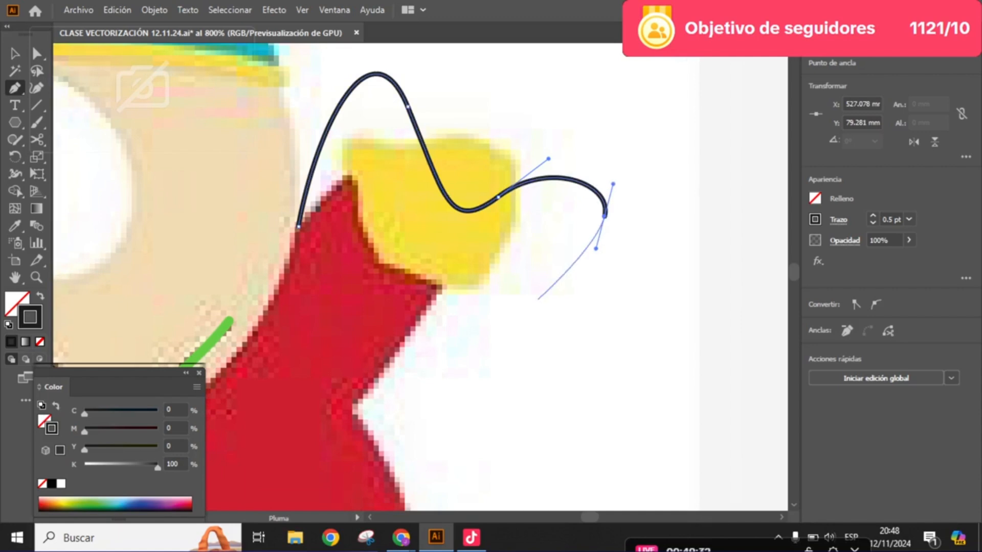
pyautogui.moveTo(525, 310); pyautogui.dragTo(454, 280)
pyautogui.moveTo(464, 347); pyautogui.dragTo(434, 417)
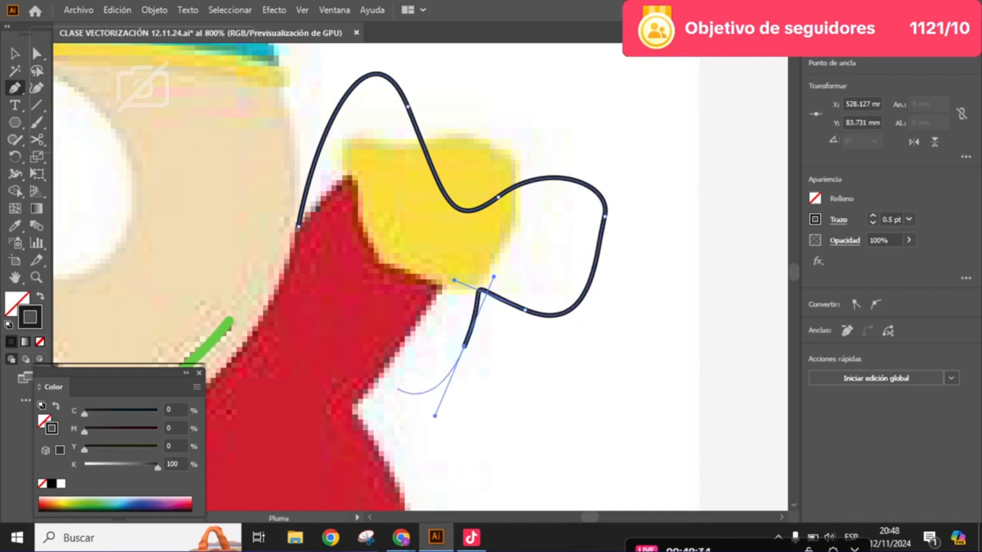
pyautogui.moveTo(395, 387); pyautogui.dragTo(362, 332)
pyautogui.moveTo(361, 332); pyautogui.dragTo(341, 313)
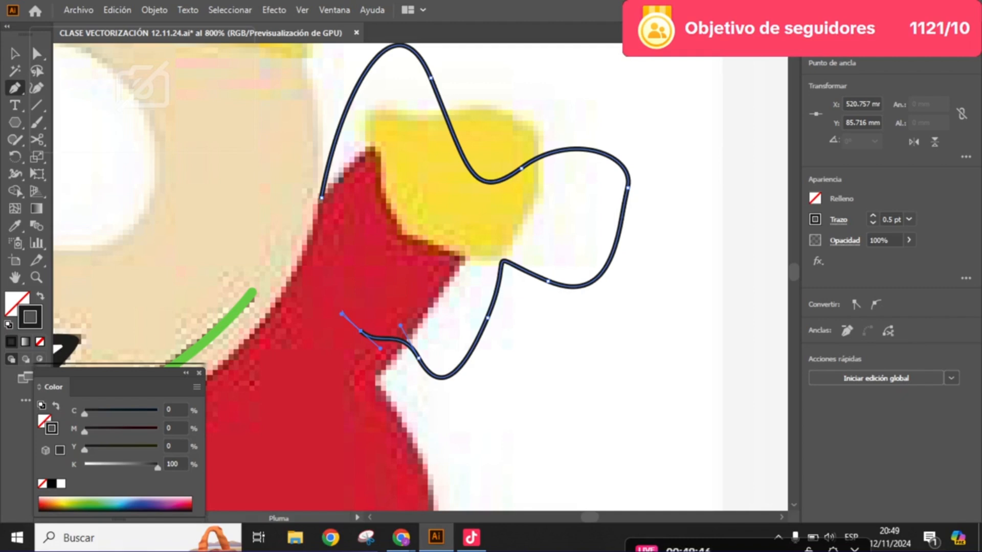
# - Undo the whole wavy Pen path around the raised arm
pyautogui.hotkey('ctrl', 'z')
pyautogui.hotkey('ctrl', 'z')
pyautogui.hotkey('ctrl', 'z')
pyautogui.hotkey('ctrl', 'z')
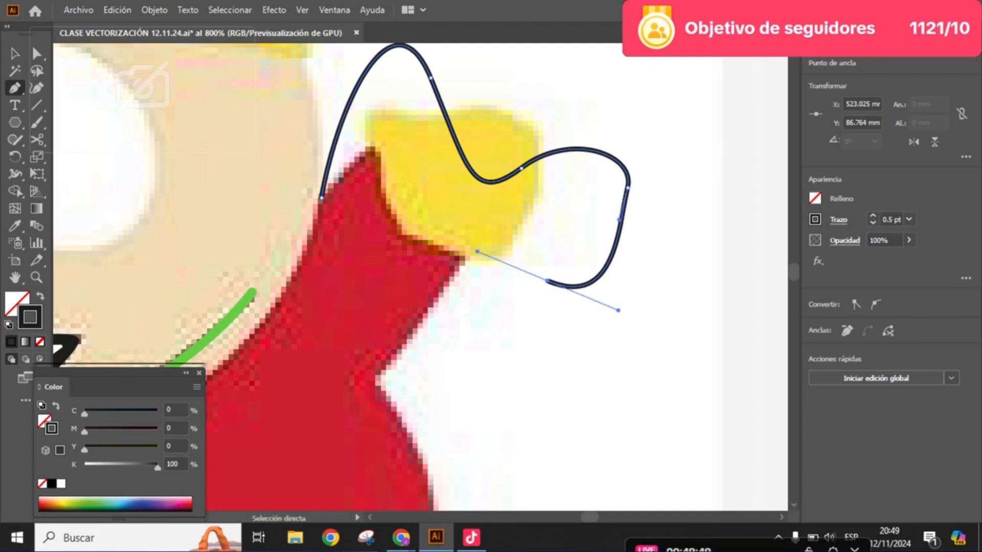
pyautogui.hotkey('ctrl', 'z')
pyautogui.hotkey('ctrl', 'z')
pyautogui.hotkey('ctrl', 'z')
pyautogui.hotkey('ctrl', 'z')
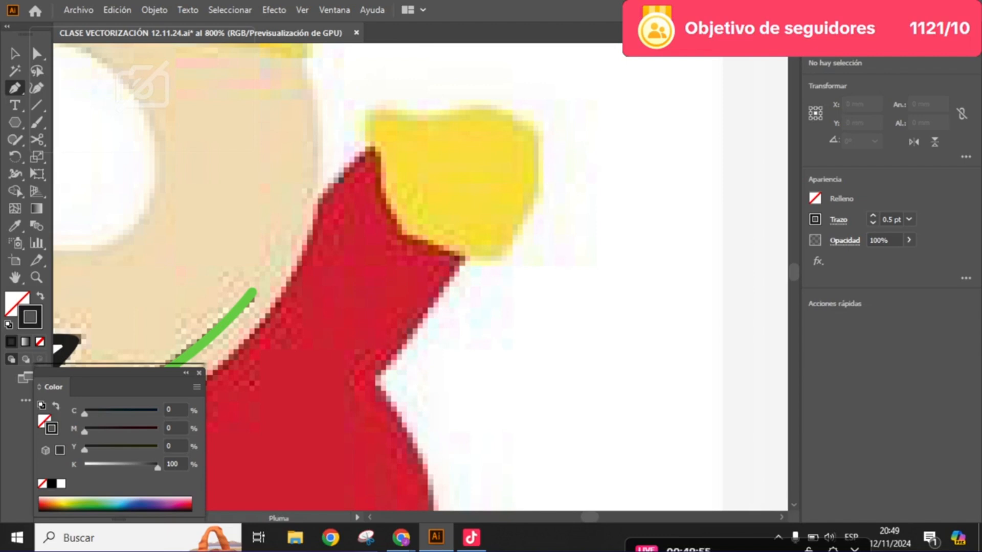
# - Trace the raised sleeve with straight Pen segments from the face edge over the cuff corners and down to the underarm
pyautogui.click(318, 198)
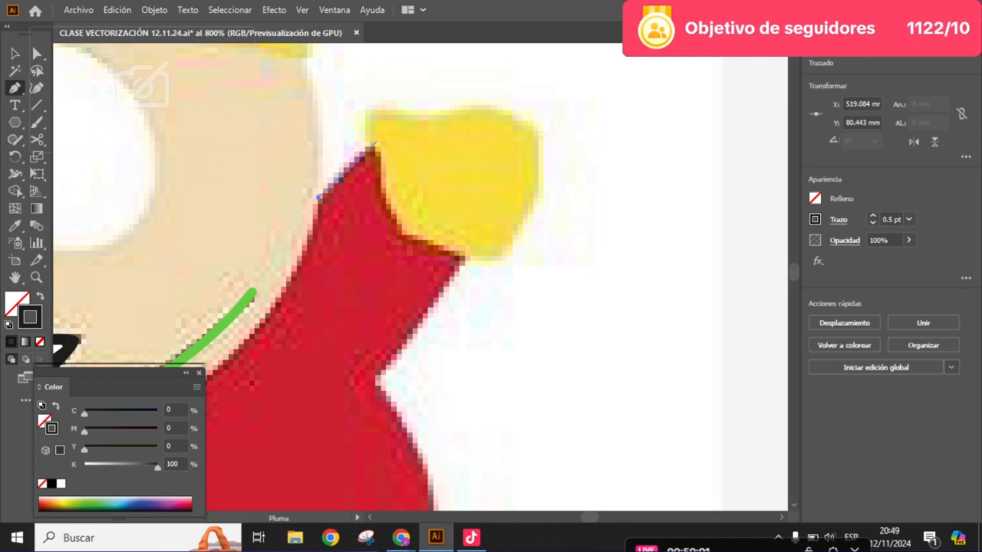
pyautogui.click(376, 143)
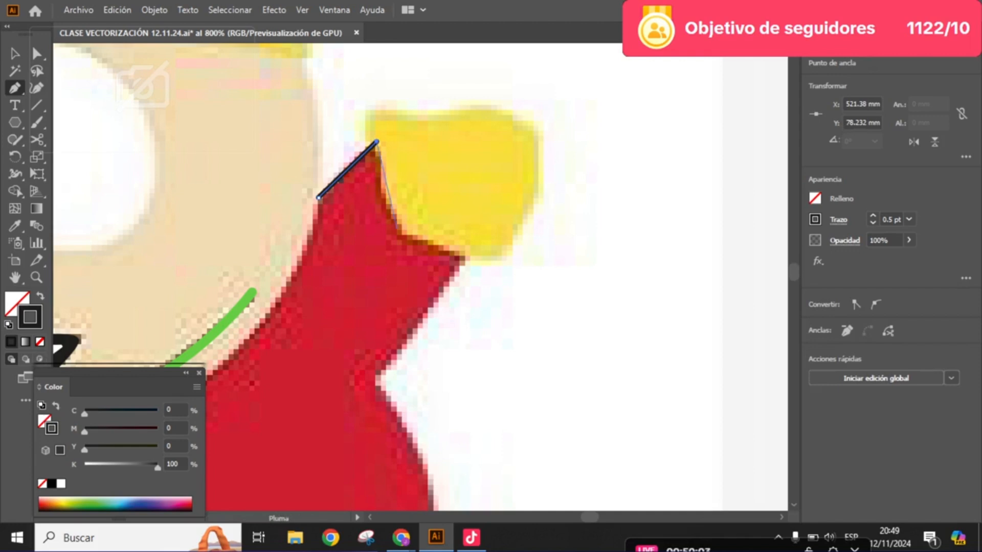
pyautogui.click(397, 230)
pyautogui.click(469, 258)
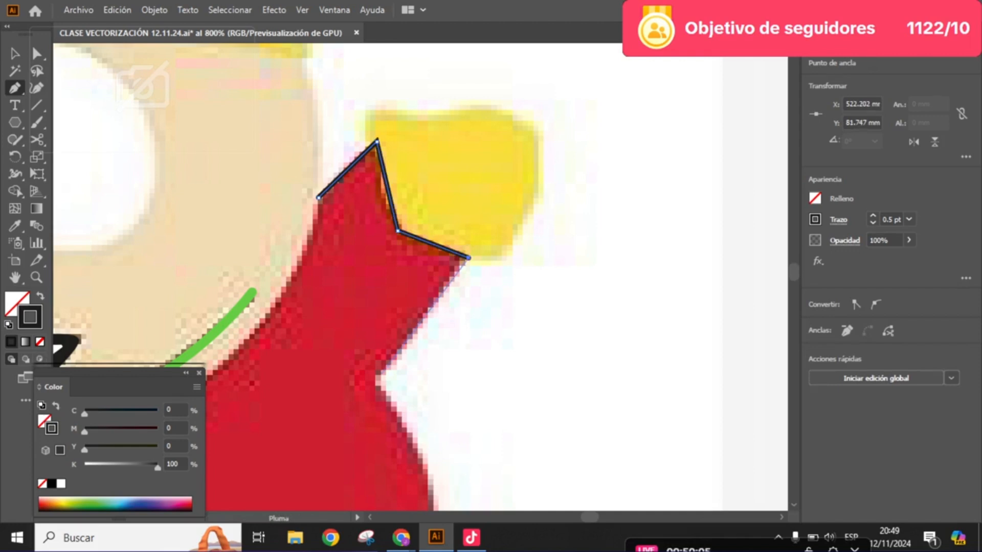
pyautogui.click(374, 381)
# - Continue the jacket outline with two straight segments down the bulging right side to the hem's corner above the trousers
pyautogui.scroll(-5, 429, 307)
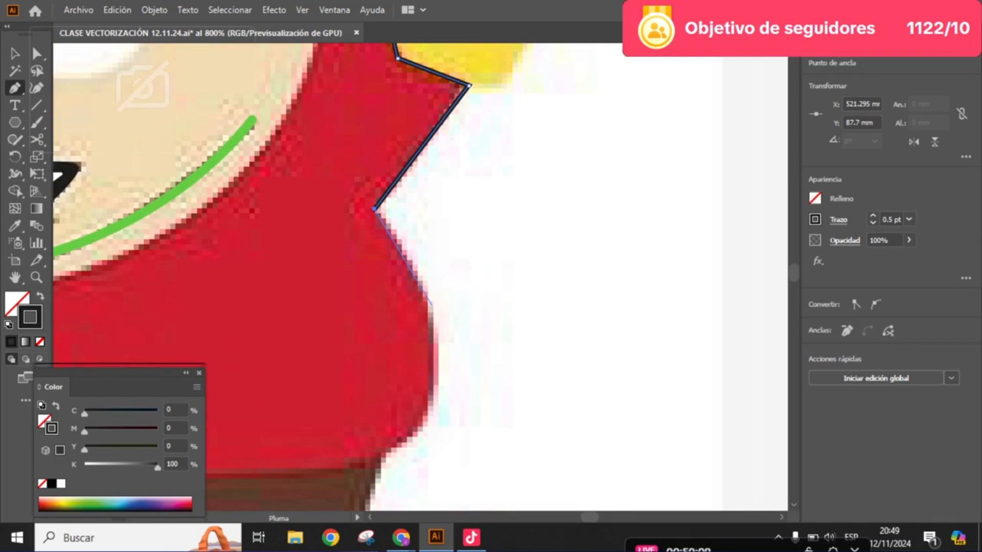
pyautogui.scroll(2, 447, 211)
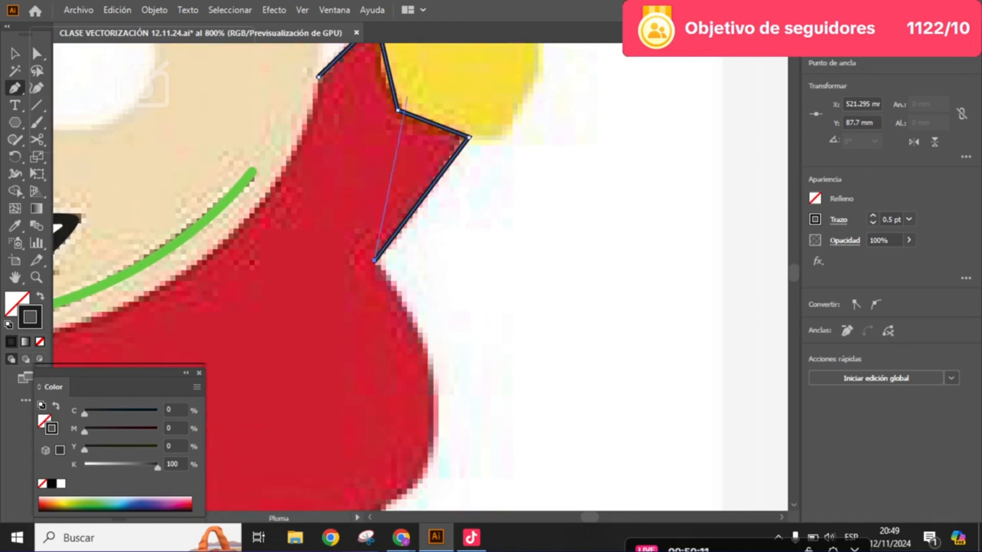
pyautogui.scroll(-3, 438, 267)
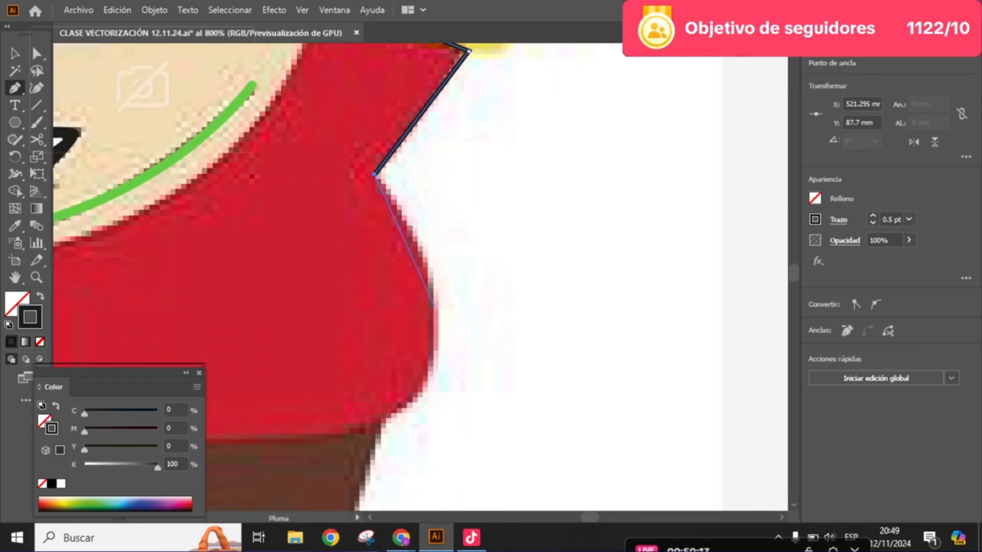
pyautogui.click(431, 307)
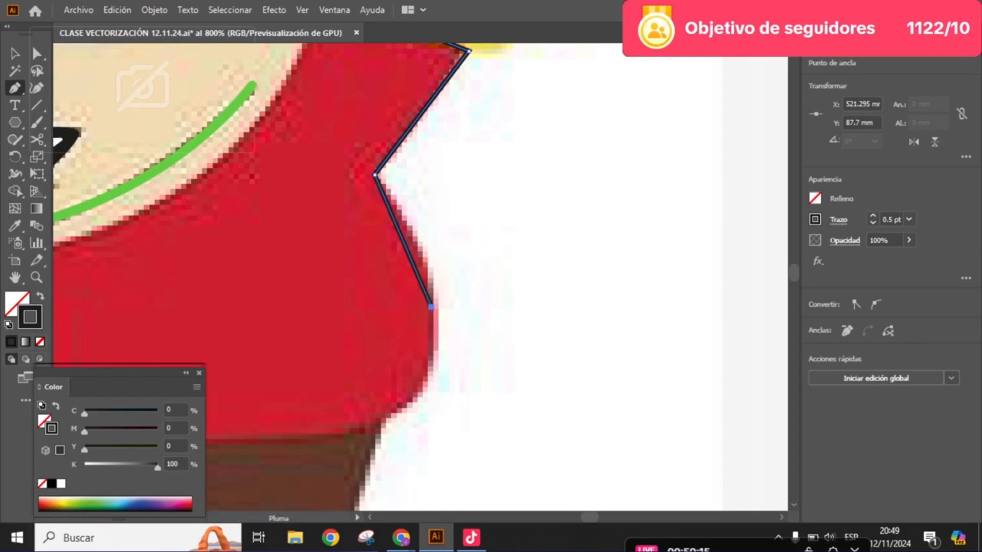
pyautogui.click(379, 427)
# - Continue the jacket outline with straight segments along the hem above the brown trousers to the jacket's lower left corner
pyautogui.moveTo(363, 328); pyautogui.dragTo(520, 279)
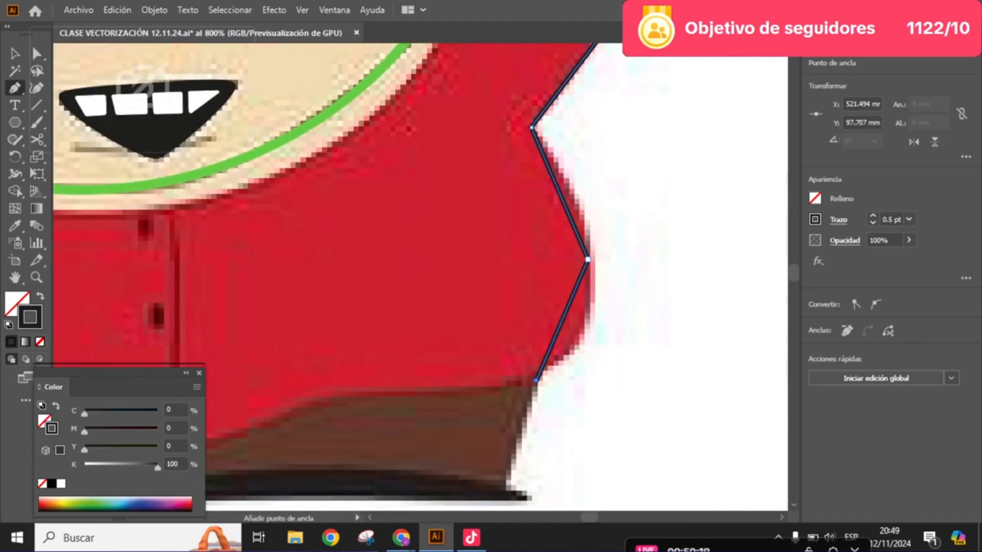
pyautogui.scroll(1, 572, 182)
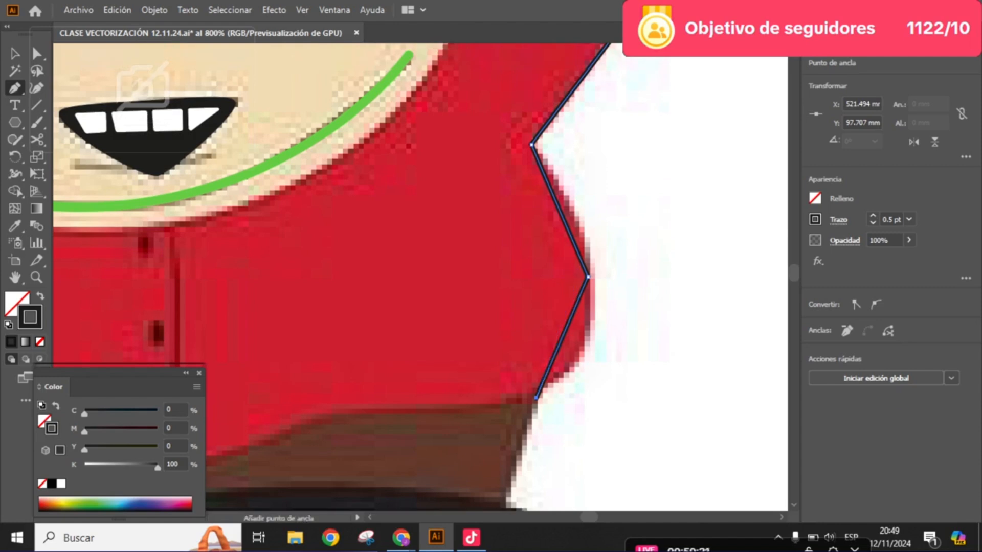
pyautogui.moveTo(456, 390); pyautogui.dragTo(561, 362)
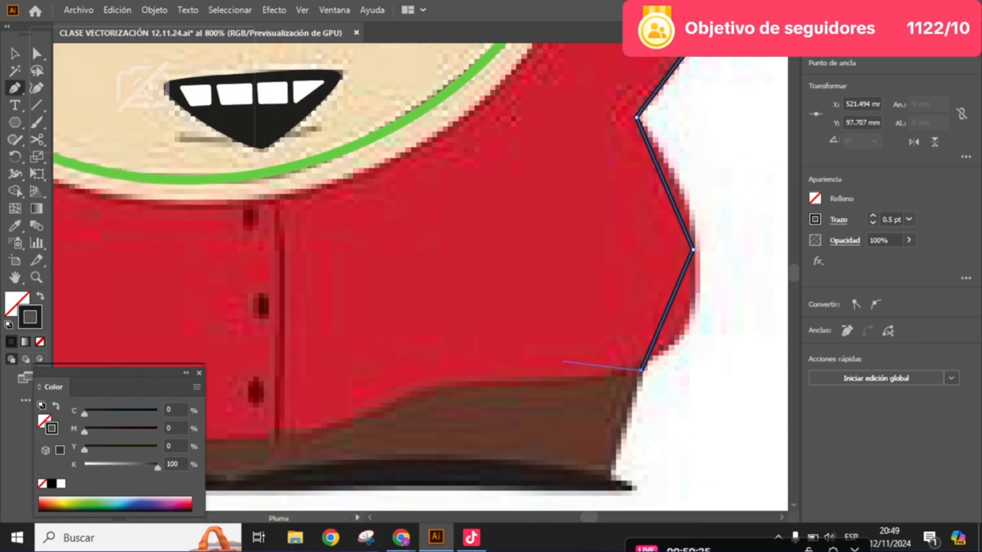
pyautogui.click(424, 384)
pyautogui.moveTo(282, 425); pyautogui.dragTo(704, 340)
pyautogui.click(505, 358)
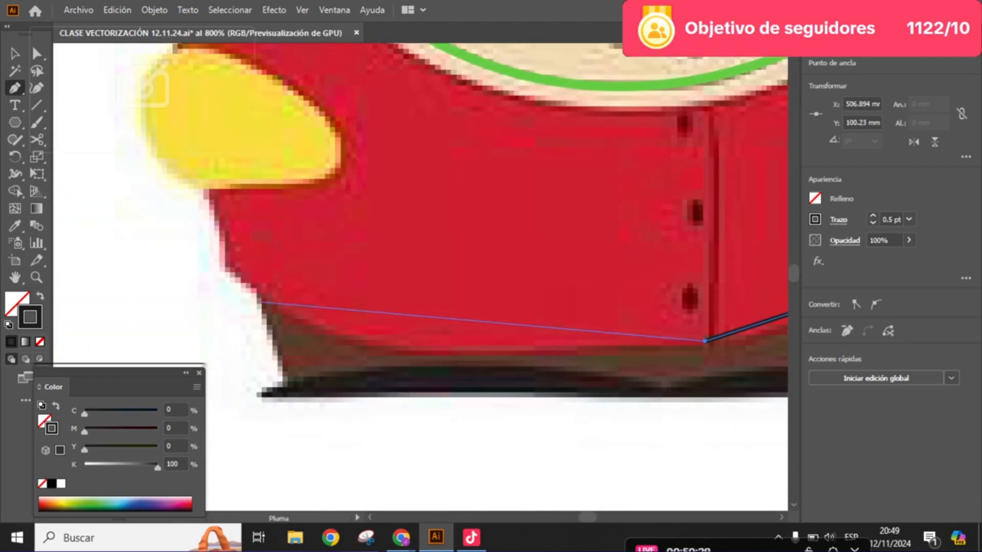
pyautogui.click(423, 348)
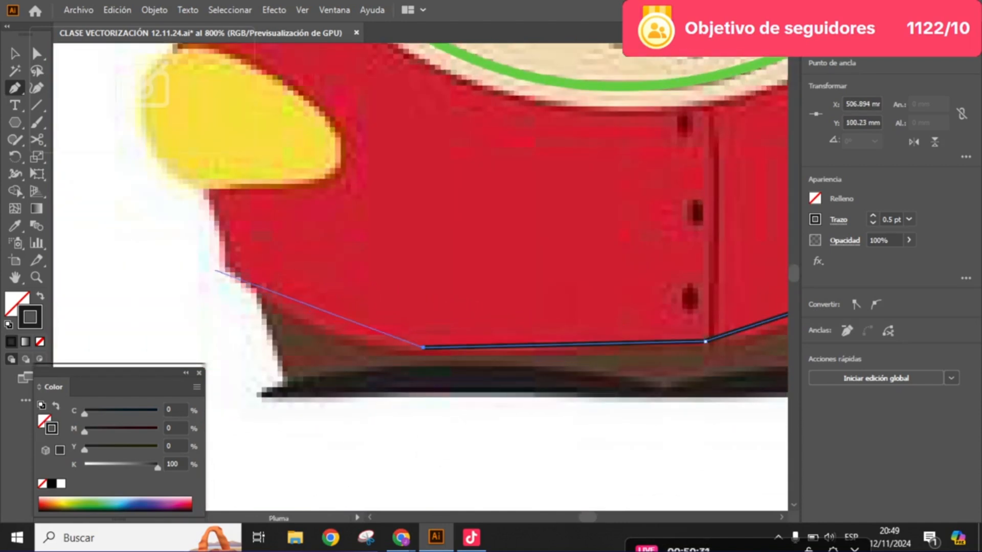
pyautogui.click(225, 266)
# - Continue the jacket outline with straight Pen segments up the left side, around the lowered yellow mitten and up the sleeve to the face edge
pyautogui.moveTo(239, 226); pyautogui.dragTo(252, 283)
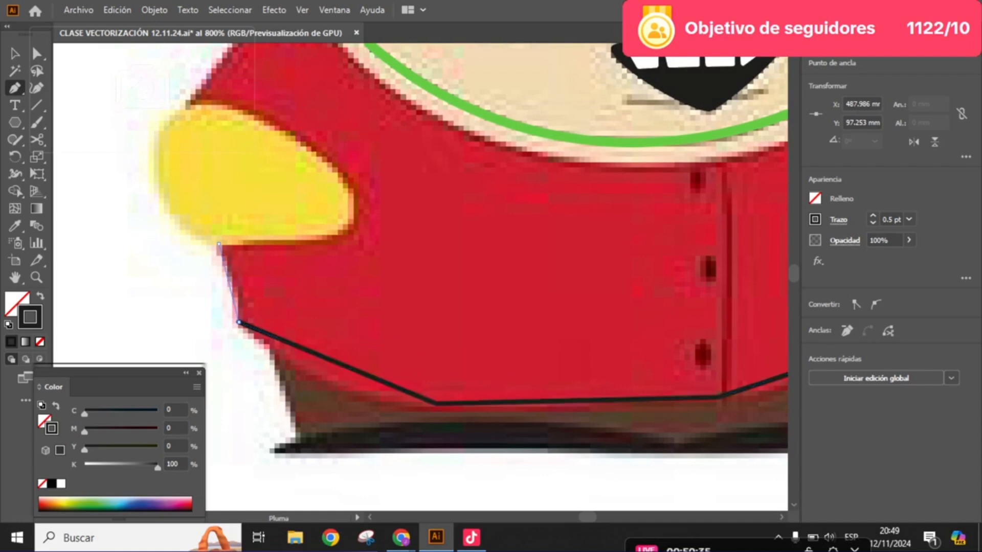
pyautogui.click(219, 245)
pyautogui.click(349, 228)
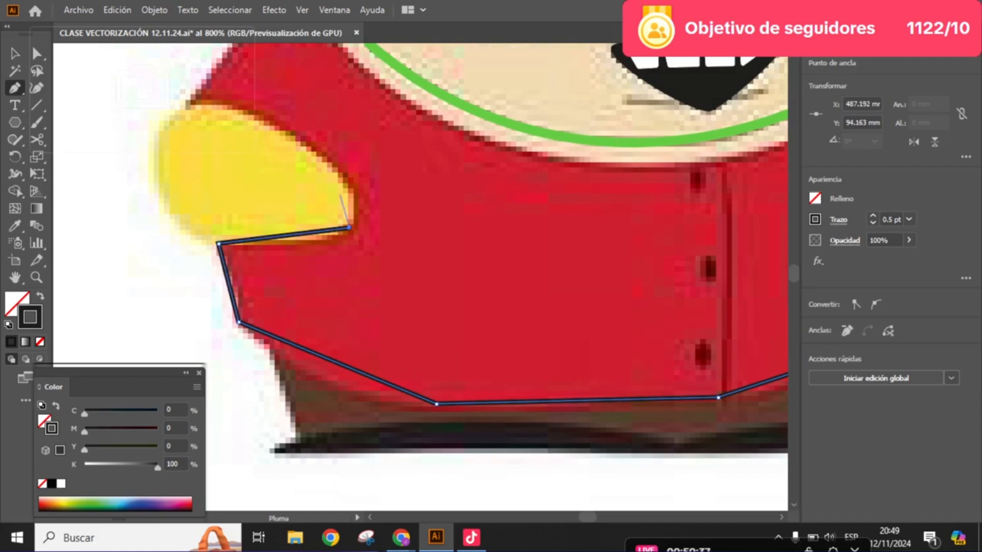
pyautogui.click(299, 140)
pyautogui.moveTo(299, 140); pyautogui.dragTo(407, 269)
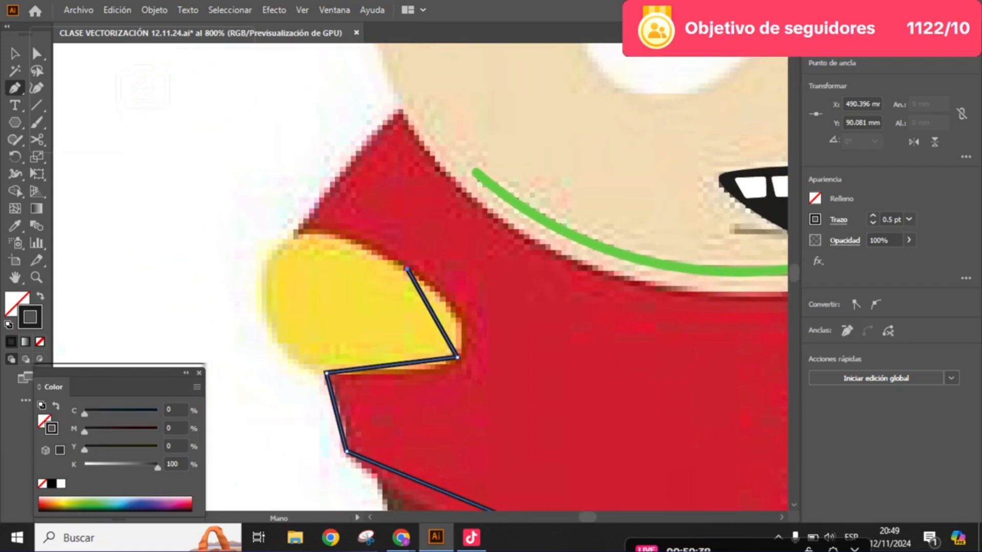
pyautogui.click(294, 233)
pyautogui.moveTo(375, 170); pyautogui.dragTo(354, 246)
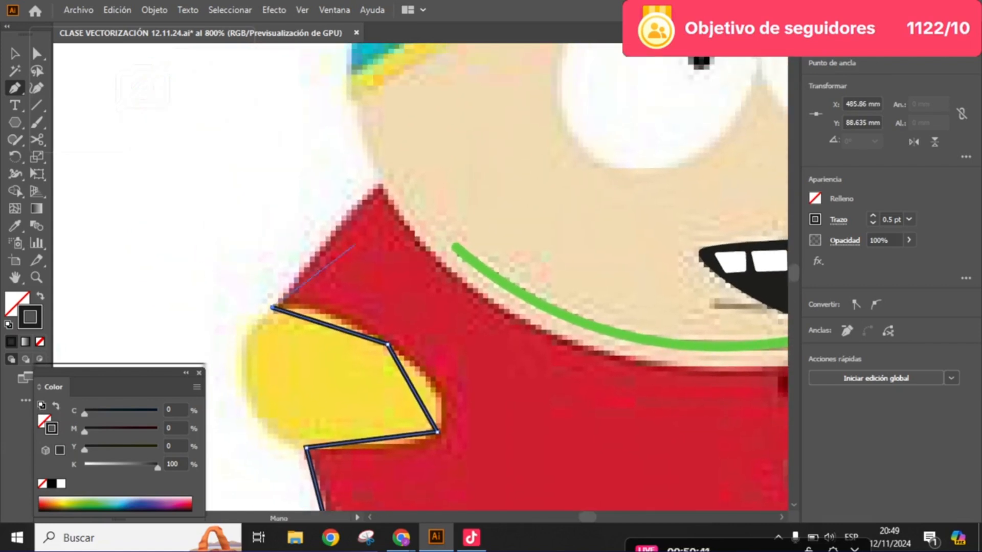
pyautogui.click(380, 183)
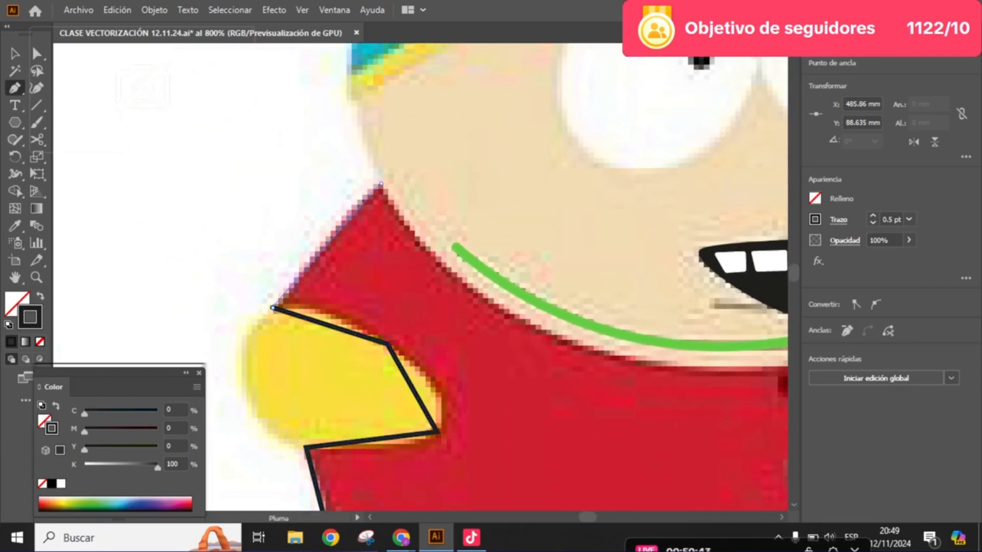
pyautogui.click(381, 183)
# - Place one anchor on the chin edge above the jacket opening and close the outline at the raised sleeve's starting point
pyautogui.moveTo(685, 296); pyautogui.dragTo(383, 251)
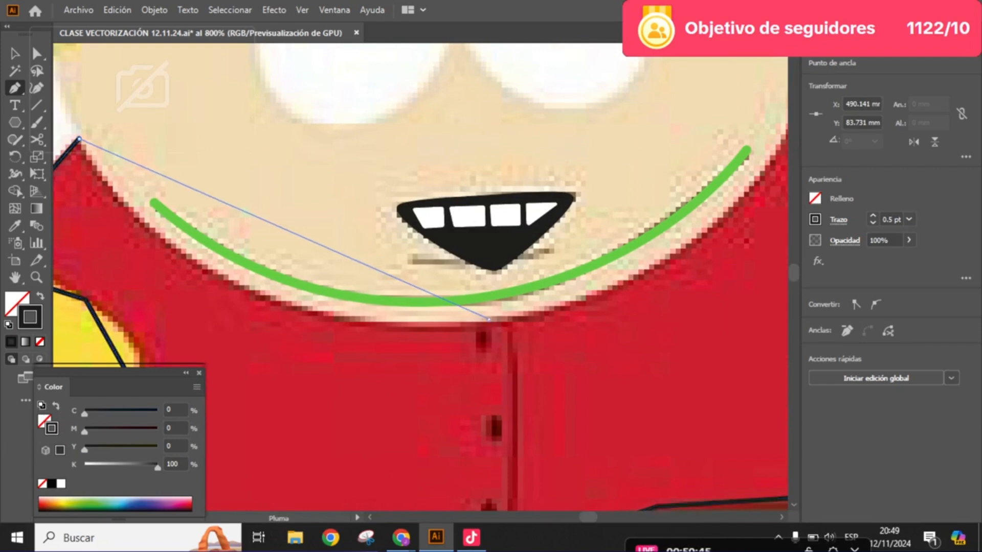
pyautogui.click(489, 320)
pyautogui.moveTo(587, 319); pyautogui.dragTo(443, 350)
pyautogui.hotkey('ctrl', 'z')
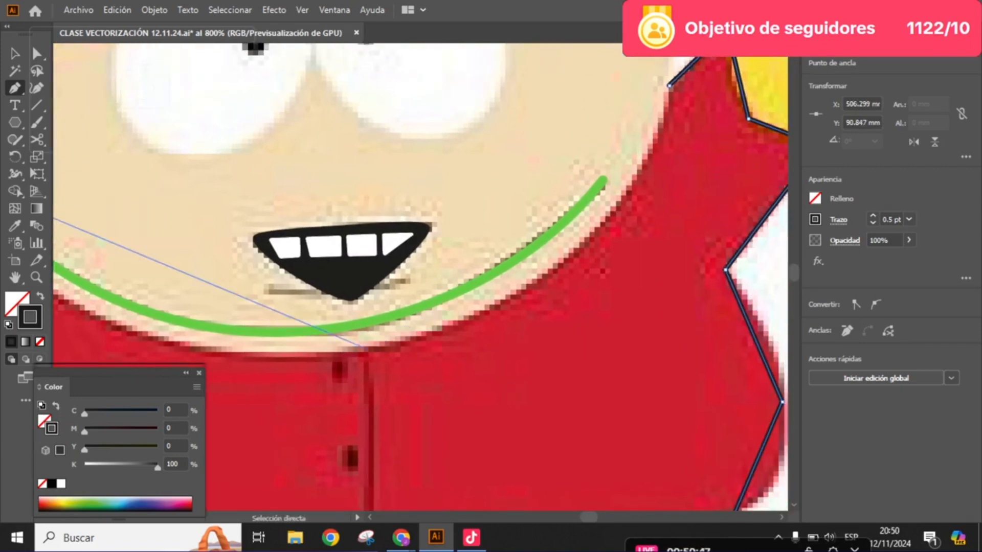
pyautogui.click(357, 351)
pyautogui.moveTo(588, 225); pyautogui.dragTo(466, 305)
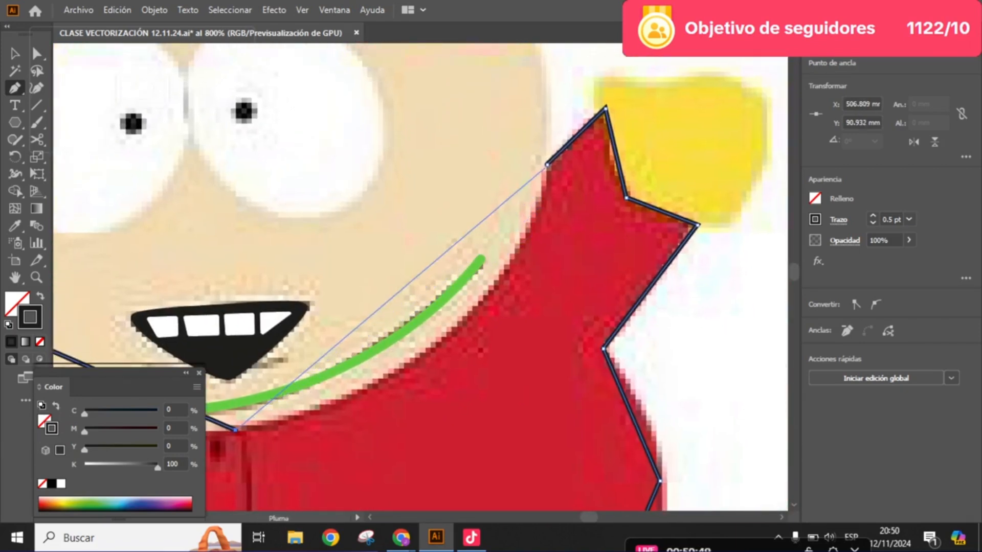
pyautogui.click(547, 165)
pyautogui.press('a')
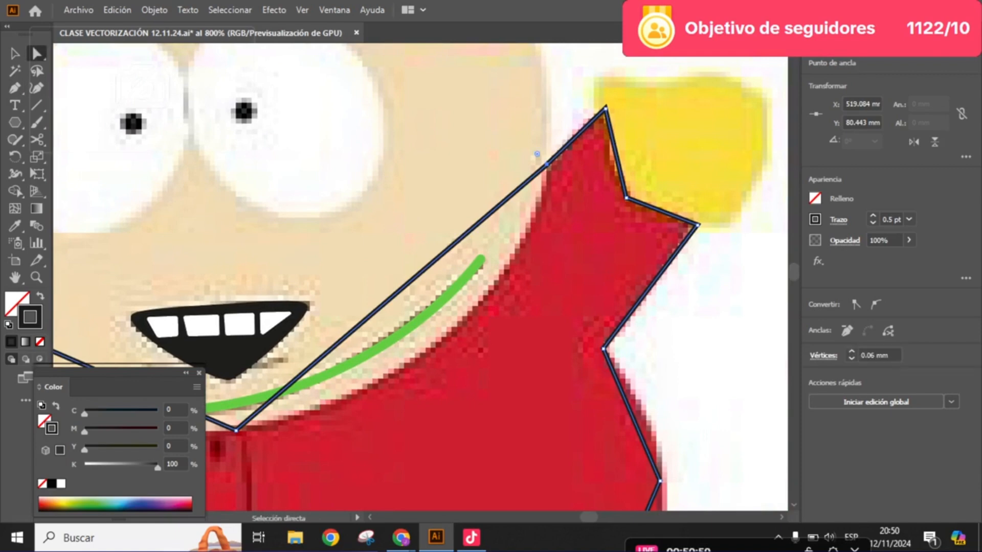
# - Convert the neckline's middle anchor to smooth and stretch both handles so the curve follows the face's lower edge
pyautogui.scroll(-2, 537, 153)
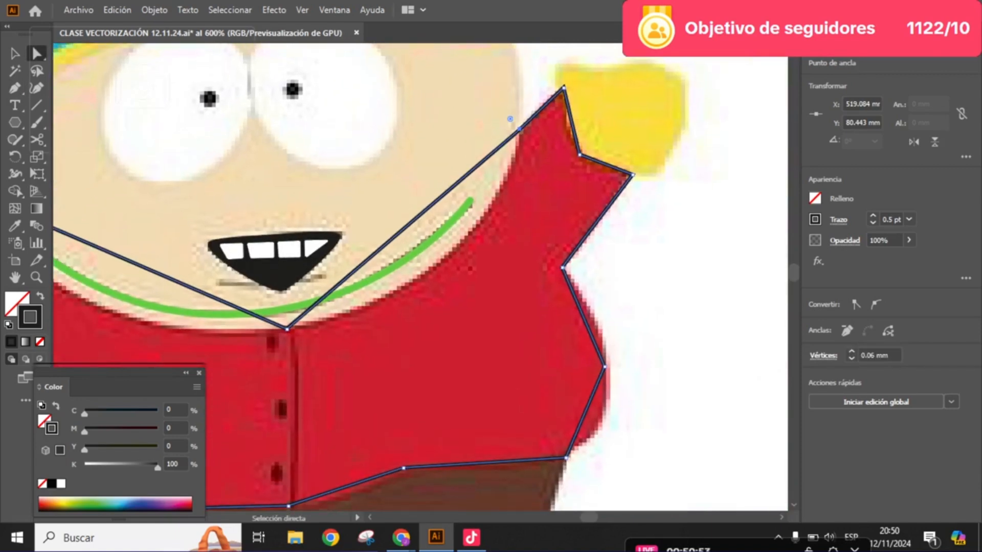
pyautogui.scroll(-2, 509, 119)
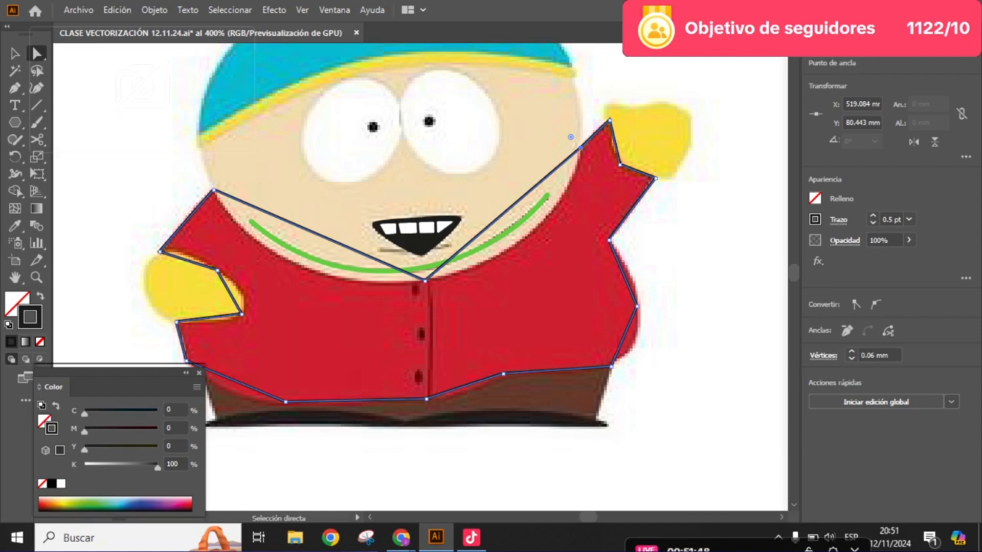
pyautogui.hotkey('ctrl', '+')
pyautogui.hotkey('ctrl', '+')
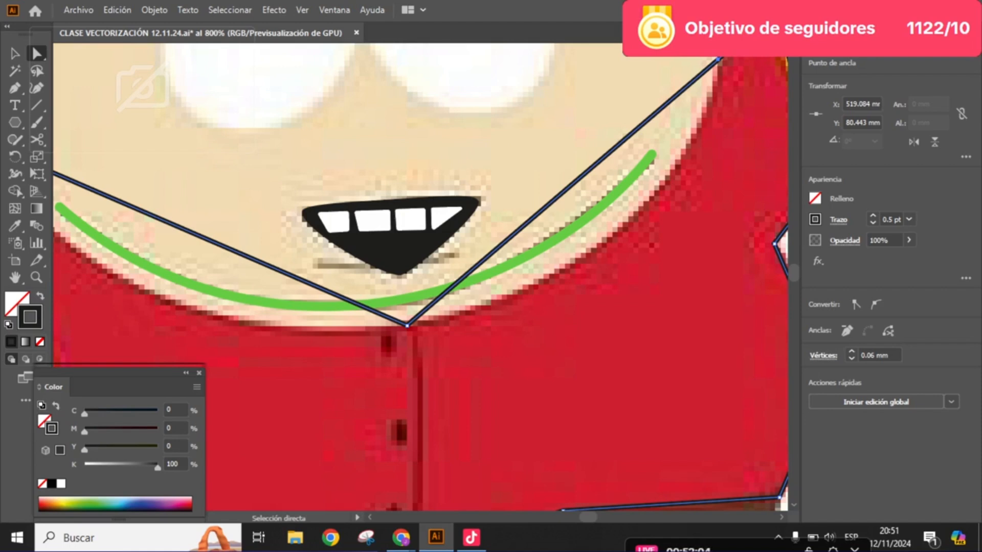
pyautogui.click(407, 325)
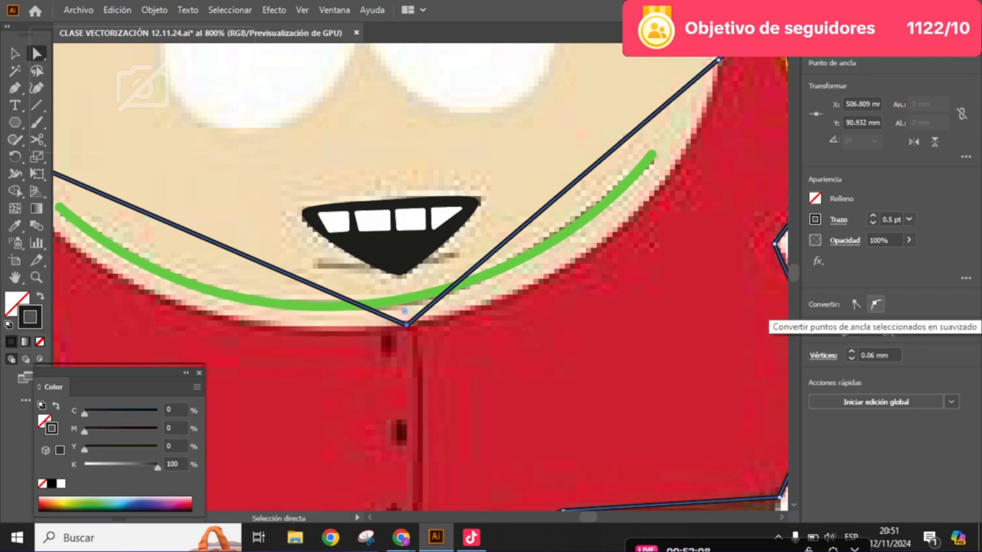
pyautogui.click(876, 305)
pyautogui.scroll(-1, 420, 276)
pyautogui.moveTo(519, 279); pyautogui.dragTo(765, 295)
pyautogui.scroll(2, 503, 310)
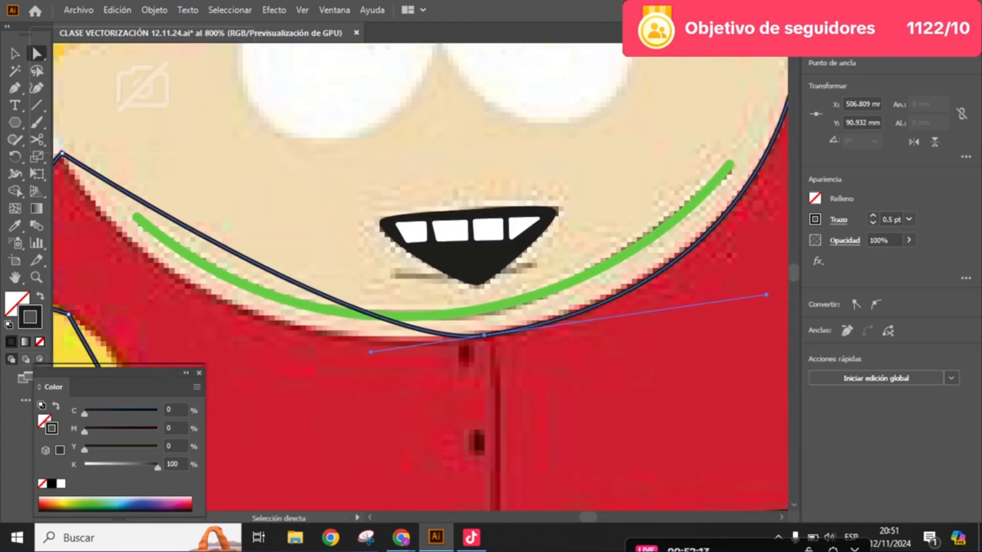
pyautogui.moveTo(370, 352); pyautogui.dragTo(163, 373)
pyautogui.scroll(-1, 425, 328)
pyautogui.moveTo(426, 328); pyautogui.dragTo(384, 338)
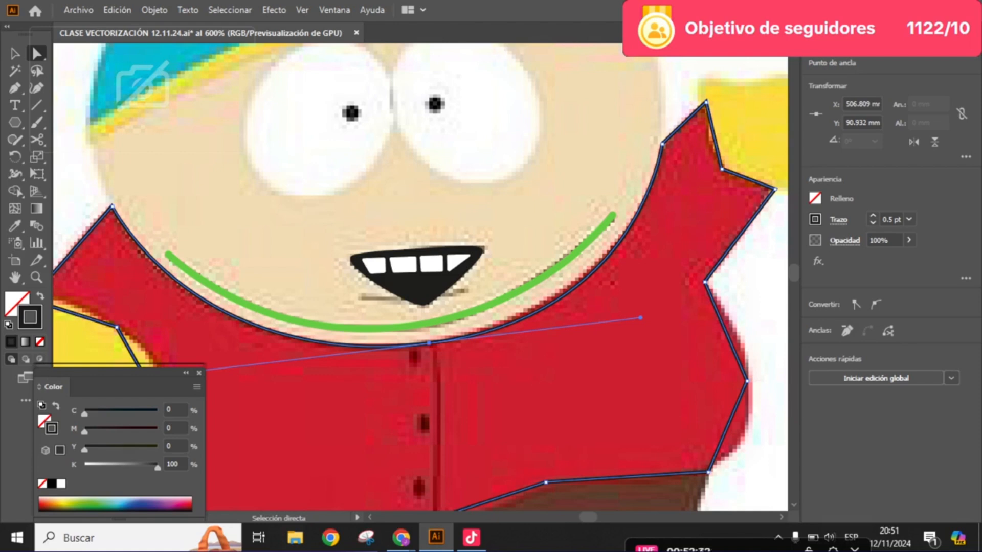
# - Convert the anchor at the raised sleeve's upper tip to smooth and shift it slightly inward onto the red edge
pyautogui.moveTo(713, 113); pyautogui.dragTo(608, 171)
pyautogui.scroll(3, 608, 171)
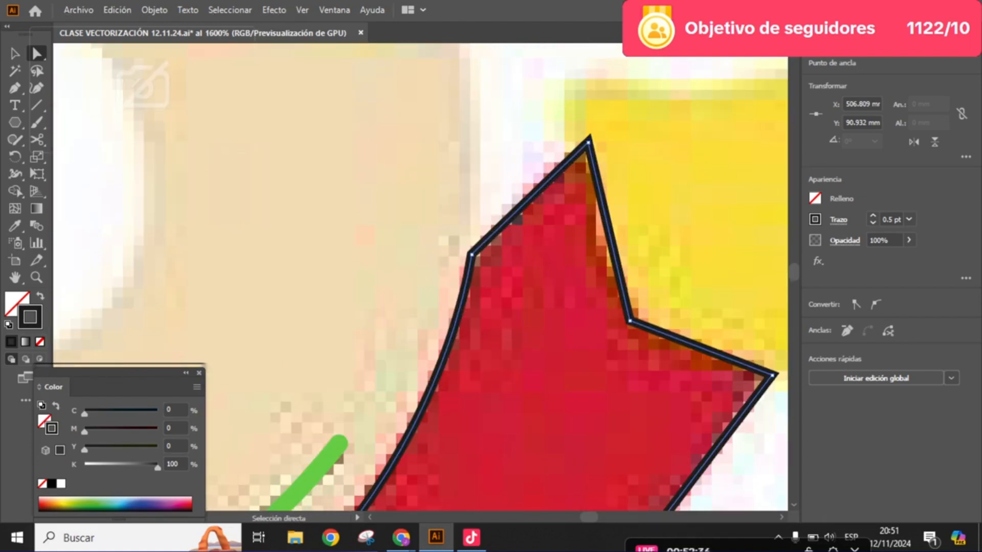
pyautogui.click(588, 142)
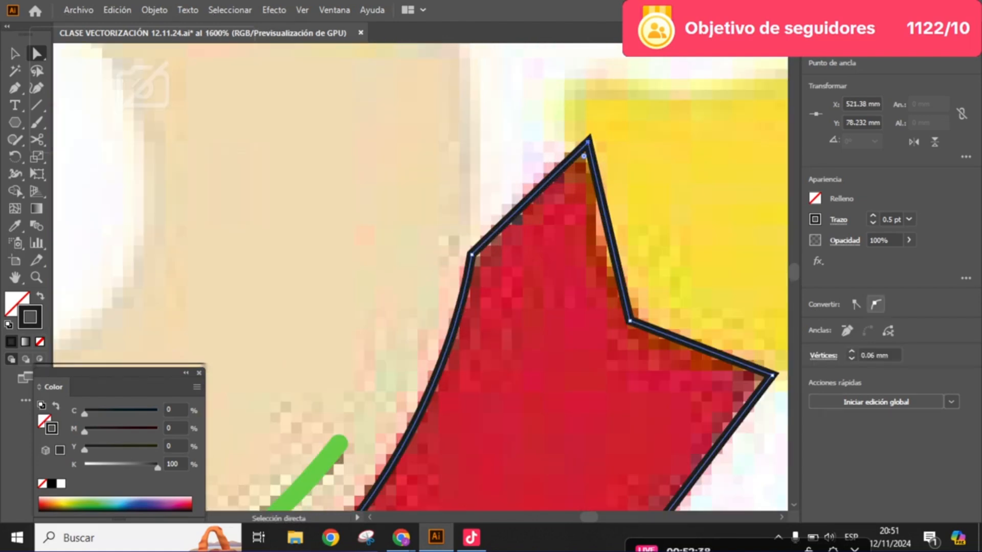
pyautogui.click(876, 305)
pyautogui.moveTo(587, 142); pyautogui.dragTo(560, 148)
pyautogui.scroll(-1, 589, 152)
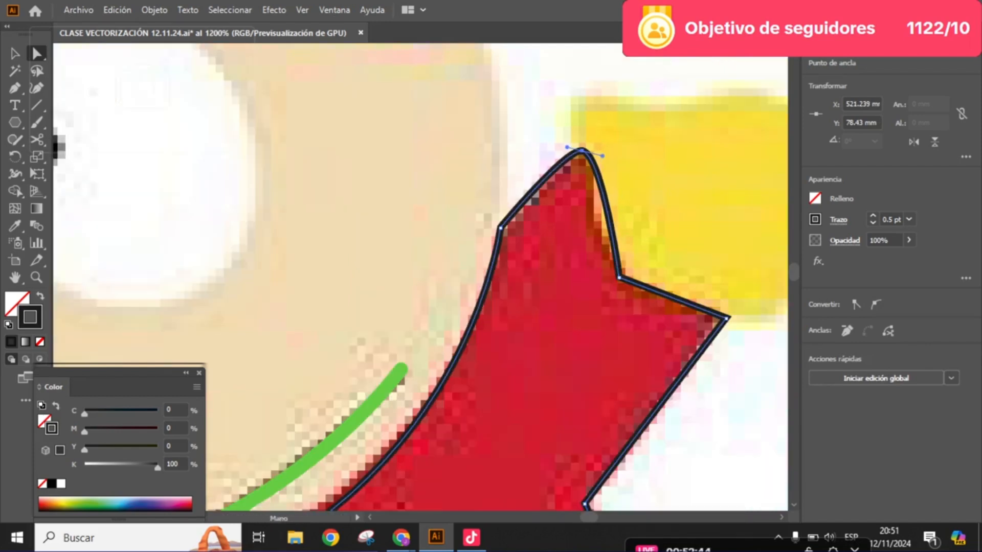
# - Convert the inner cuff anchor beside the raised yellow mitten to smooth and adjust its handles to the mitten's edge
pyautogui.hscroll(1, 589, 152)
pyautogui.hscroll(1, 434, 276)
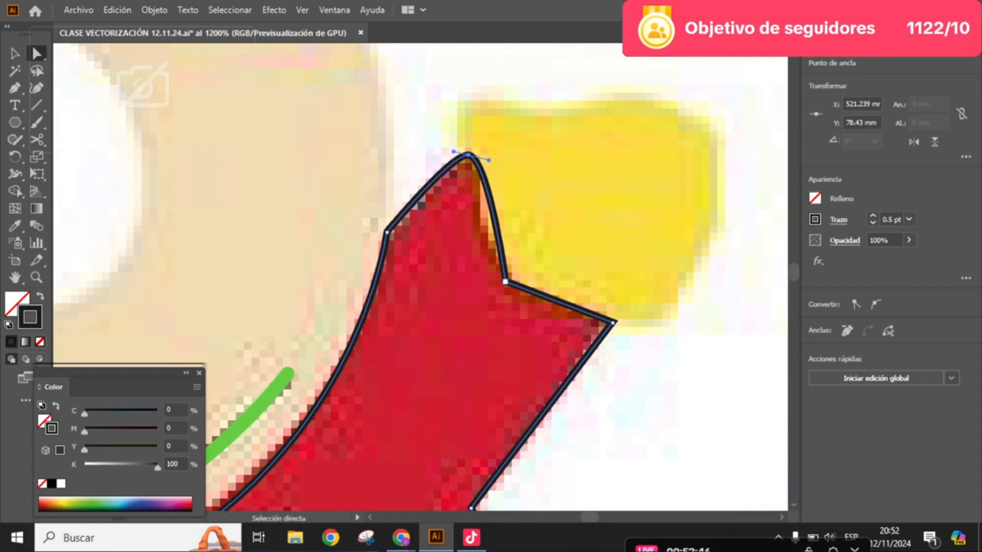
pyautogui.click(505, 282)
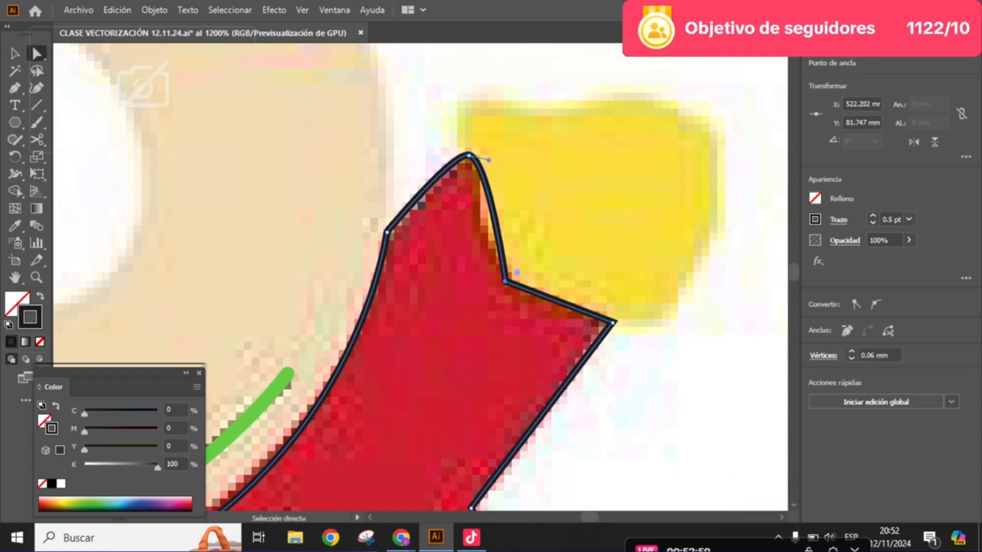
pyautogui.moveTo(469, 257); pyautogui.dragTo(459, 271)
pyautogui.scroll(1, 459, 272)
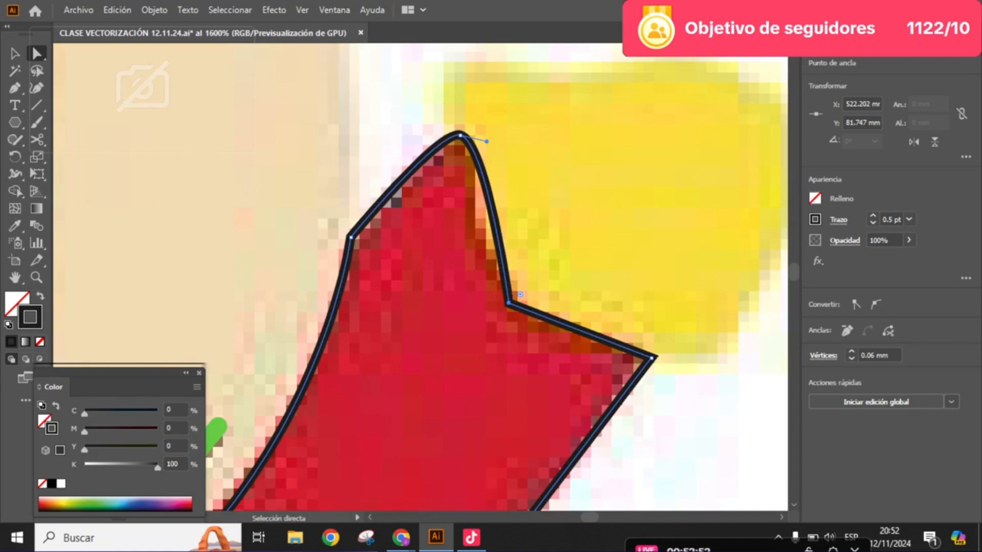
pyautogui.click(875, 304)
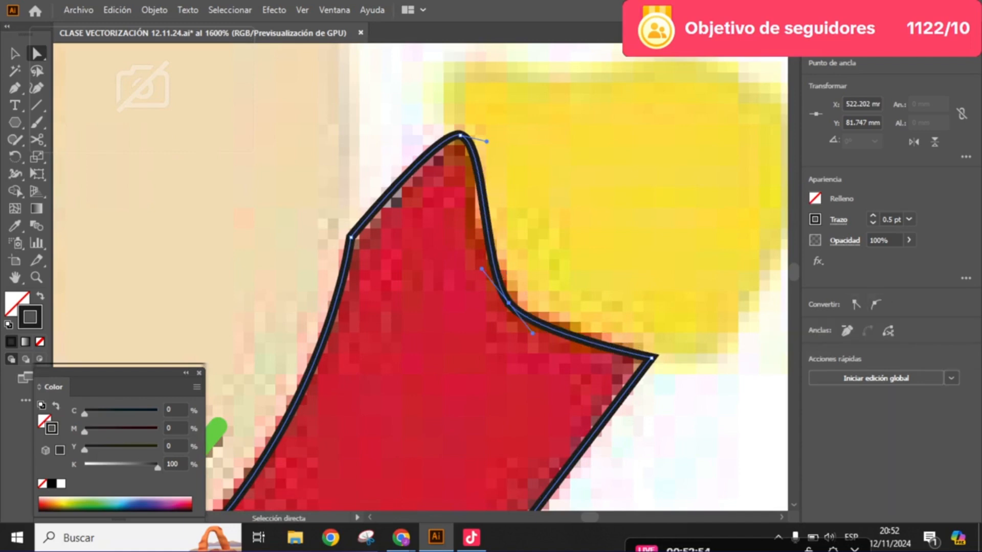
pyautogui.moveTo(481, 268); pyautogui.dragTo(463, 241)
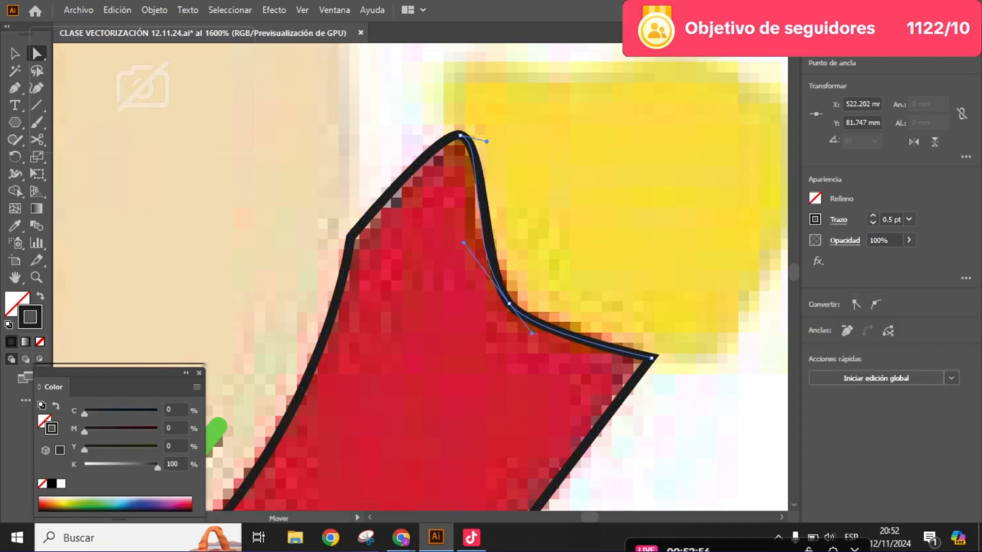
pyautogui.moveTo(531, 334); pyautogui.dragTo(466, 241)
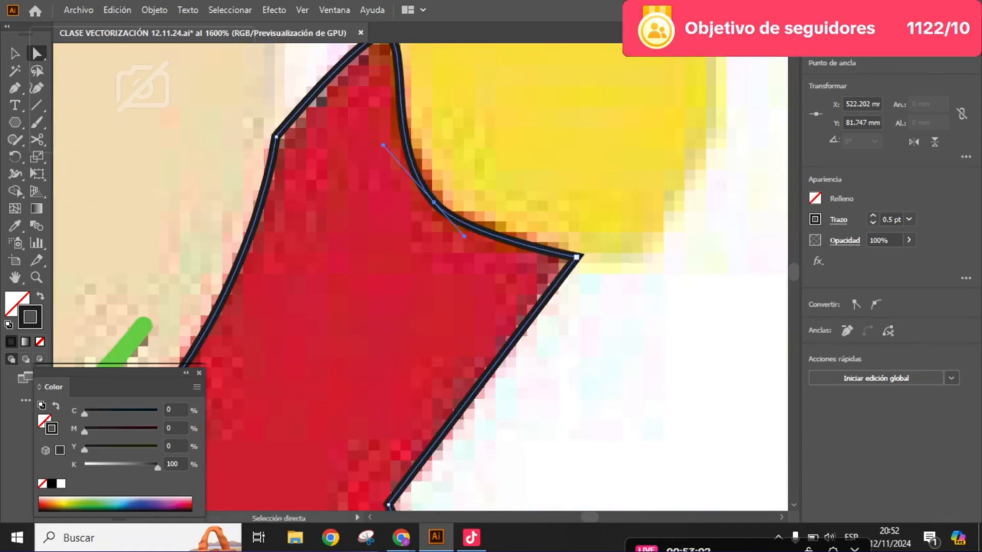
# - Convert the raised cuff's outer corner anchor to smooth, move it inward and reshape its handle along the sleeve edge
pyautogui.click(576, 257)
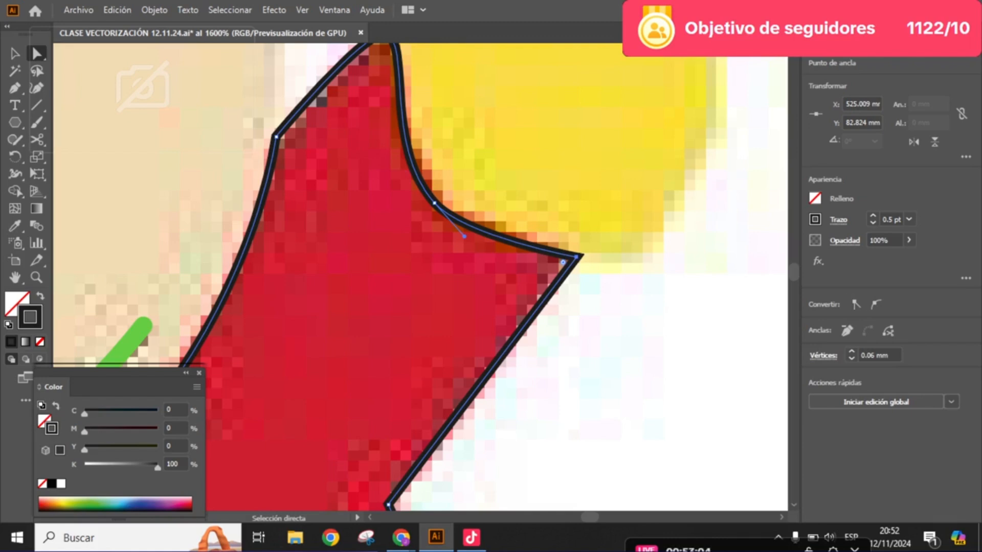
pyautogui.click(875, 304)
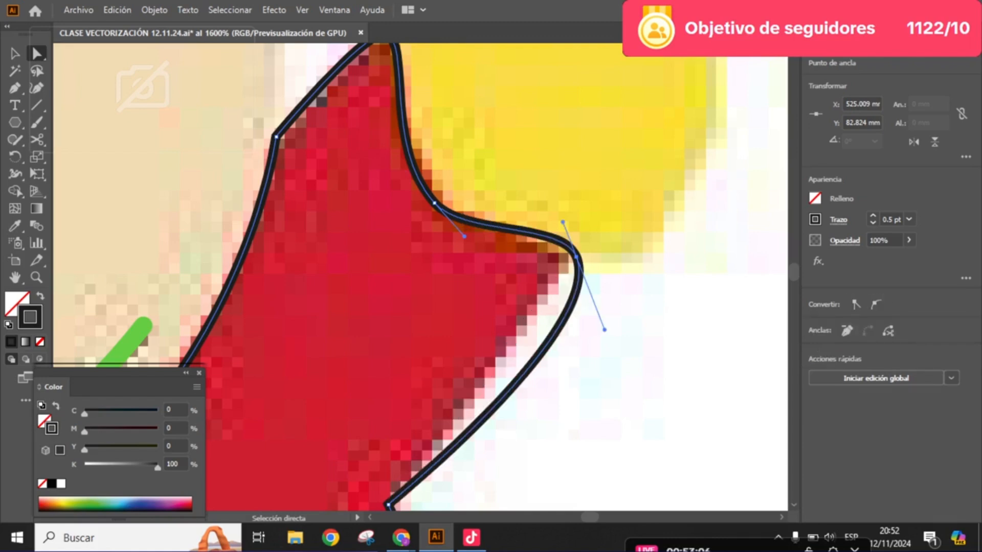
pyautogui.moveTo(576, 257); pyautogui.dragTo(563, 257)
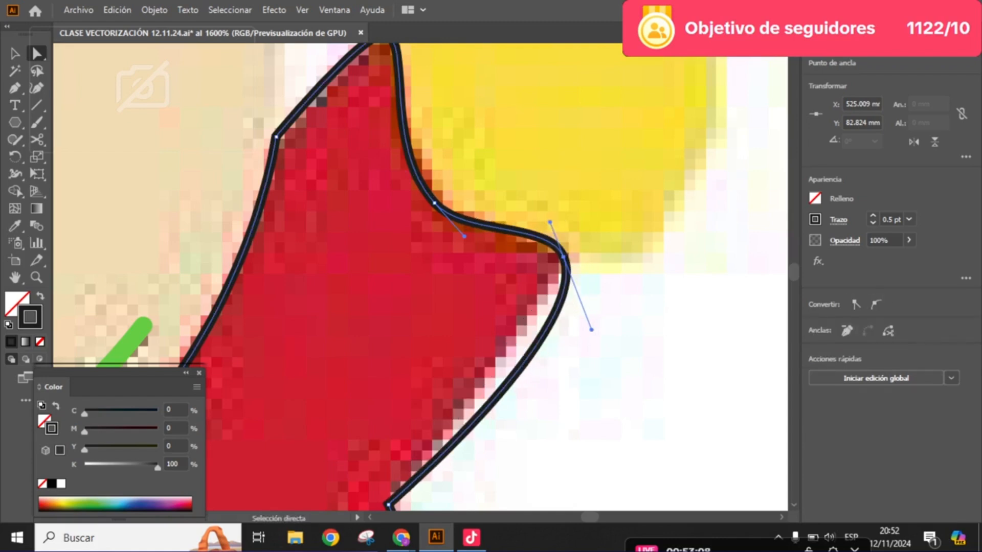
pyautogui.moveTo(591, 330); pyautogui.dragTo(561, 229)
# - Convert the anchor on the jacket's bulging right side to smooth, move it outward and lengthen both handles to follow the red edge
pyautogui.scroll(-3, 553, 309)
pyautogui.scroll(2, 544, 386)
pyautogui.moveTo(544, 386); pyautogui.dragTo(526, 307)
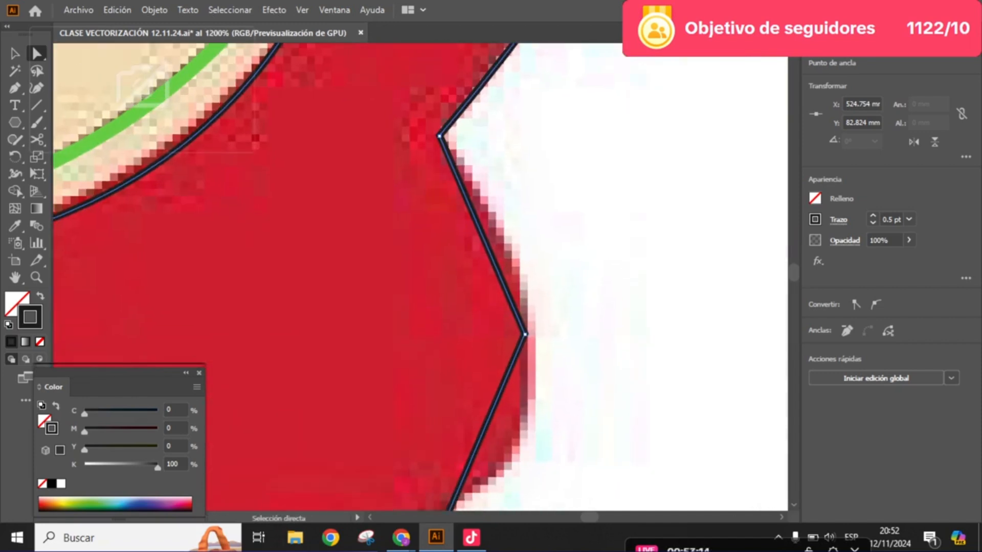
pyautogui.hotkey('ctrl', 'shift', 'a')
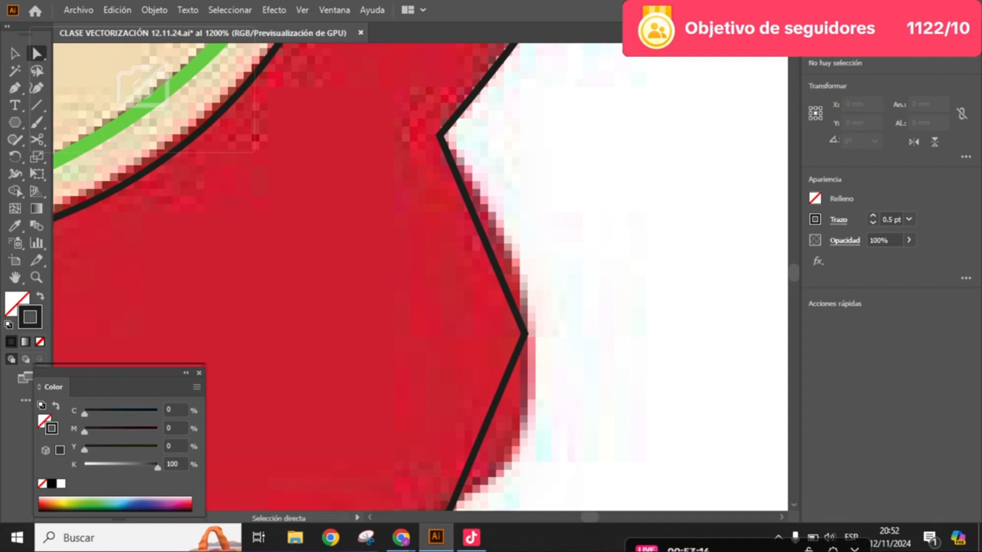
pyautogui.click(525, 334)
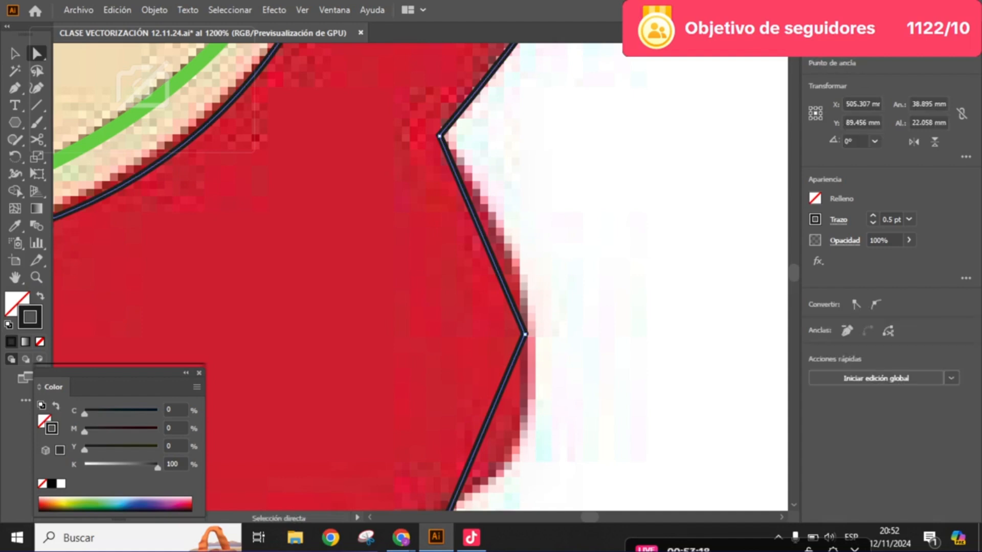
pyautogui.click(876, 305)
pyautogui.click(525, 334)
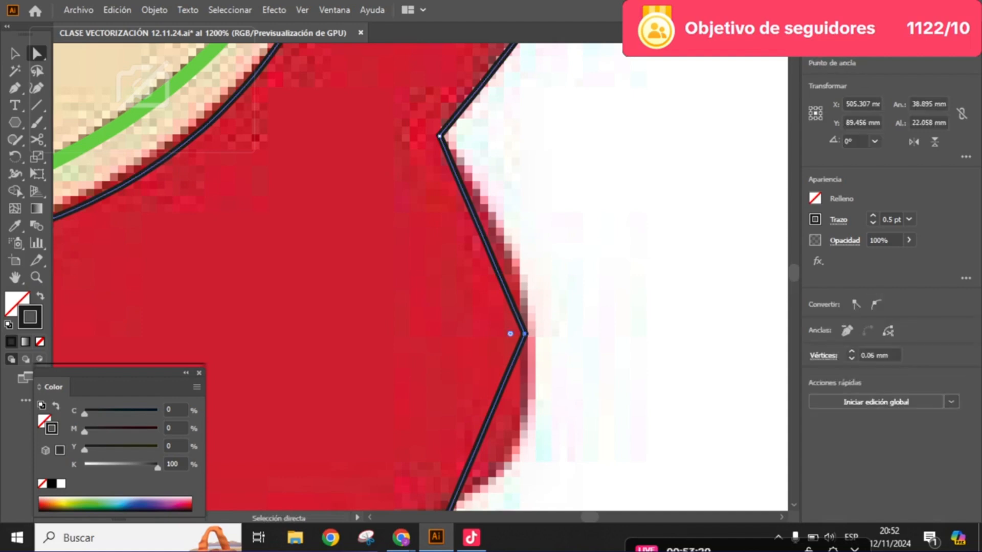
pyautogui.click(876, 305)
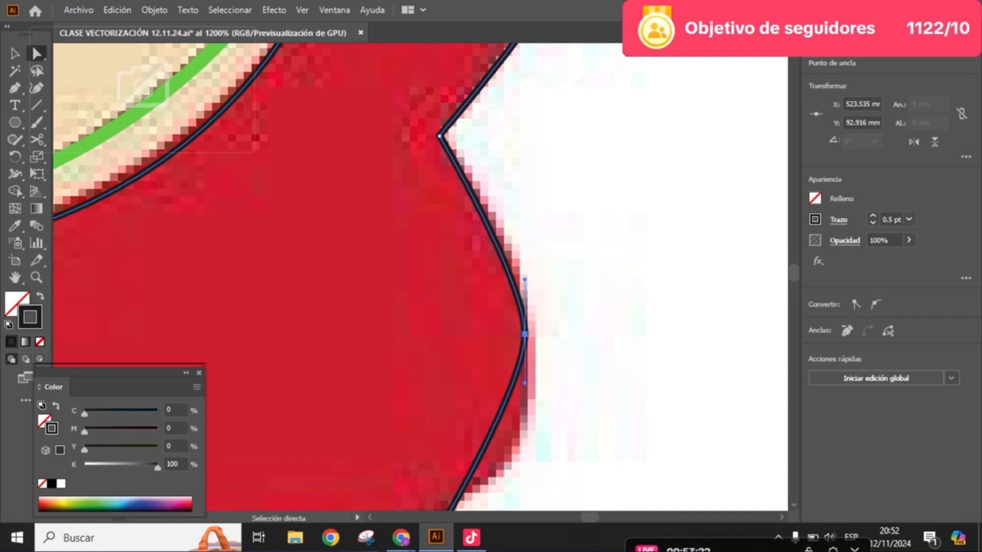
pyautogui.moveTo(524, 334); pyautogui.dragTo(534, 344)
pyautogui.hotkey('ctrl', 'z')
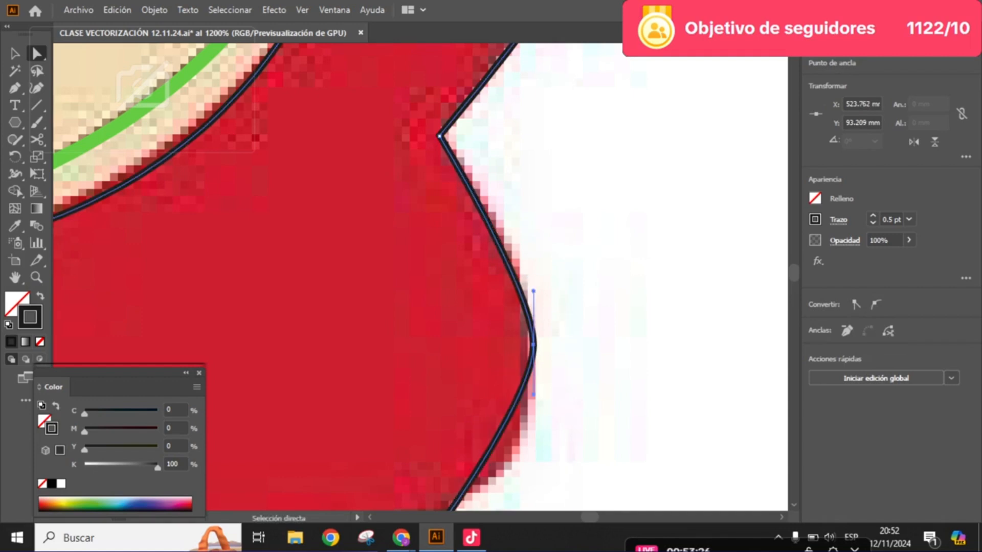
pyautogui.moveTo(533, 291); pyautogui.dragTo(556, 145)
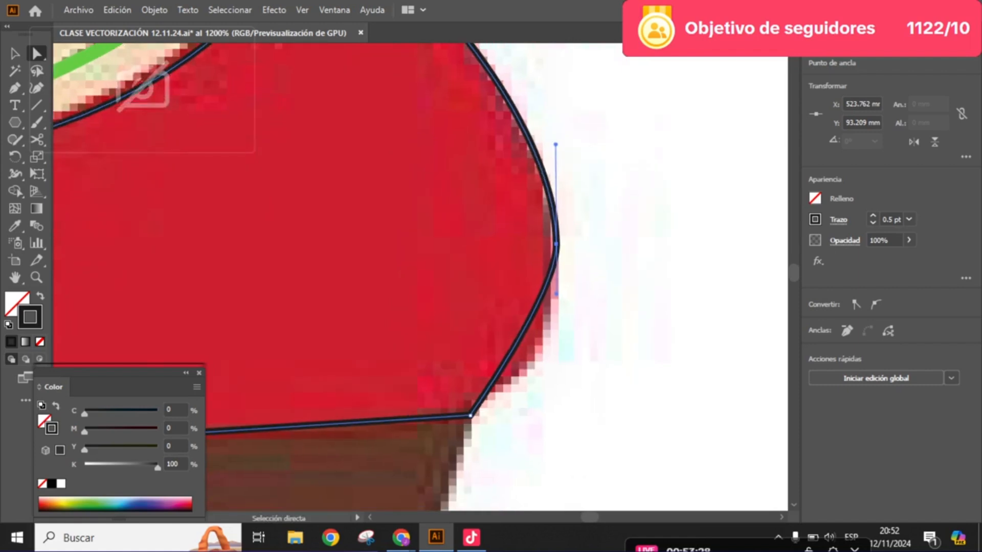
pyautogui.moveTo(556, 294); pyautogui.dragTo(597, 336)
pyautogui.scroll(-2, 560, 365)
pyautogui.scroll(1, 293, 404)
pyautogui.moveTo(292, 405); pyautogui.dragTo(329, 402)
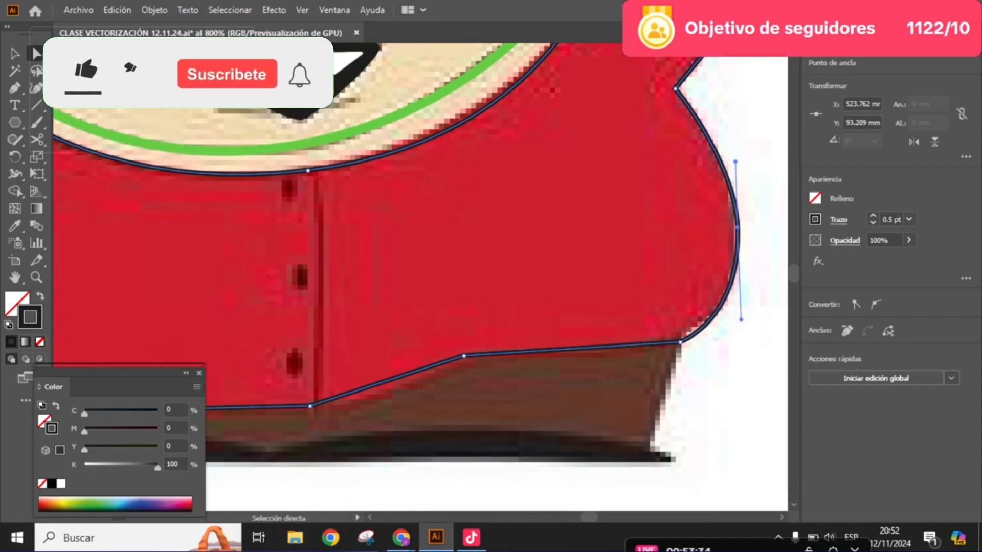
# - Convert the hem anchor at the button placket and the one to its right to smooth, shifting both slightly right along the hem
pyautogui.click(464, 354)
pyautogui.click(876, 304)
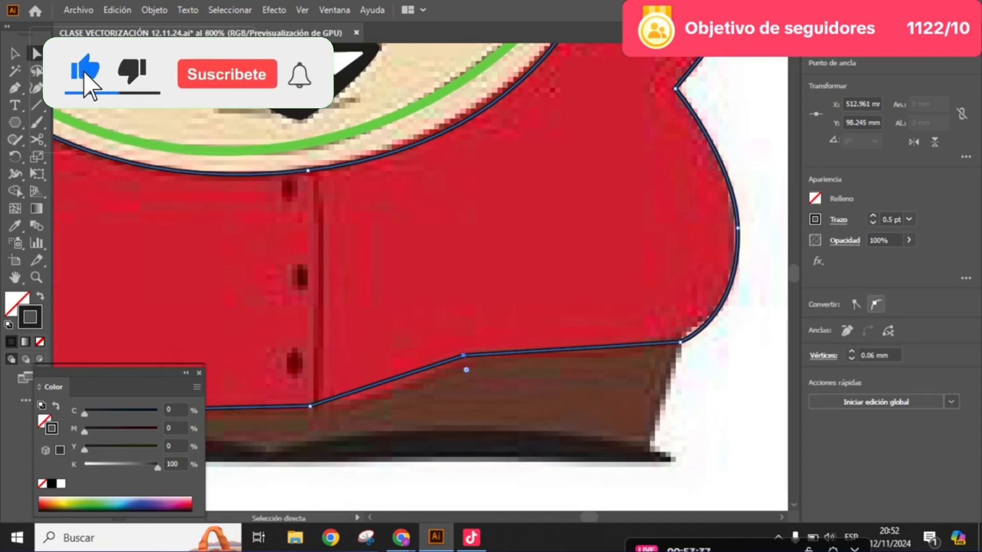
pyautogui.moveTo(463, 355); pyautogui.dragTo(714, 297)
pyautogui.click(545, 345)
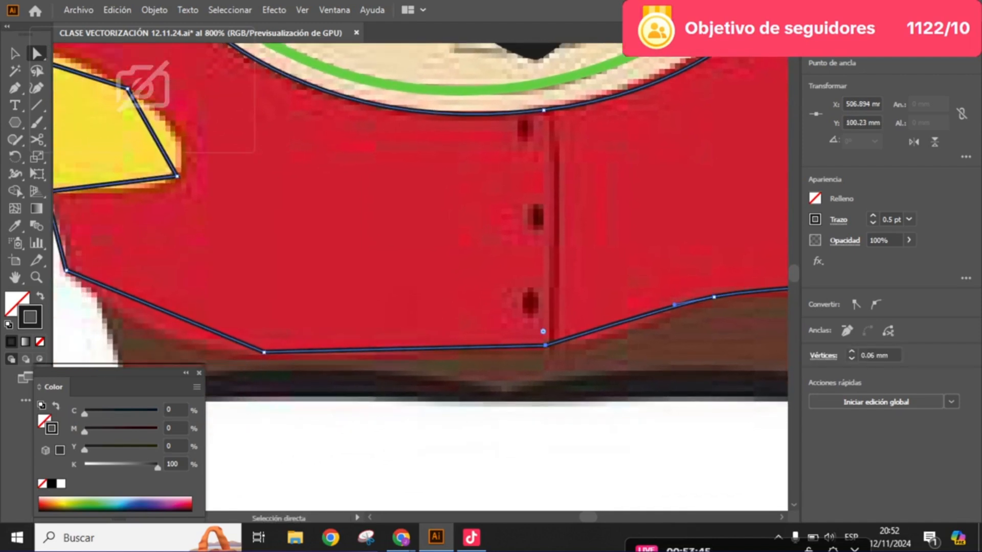
pyautogui.click(876, 305)
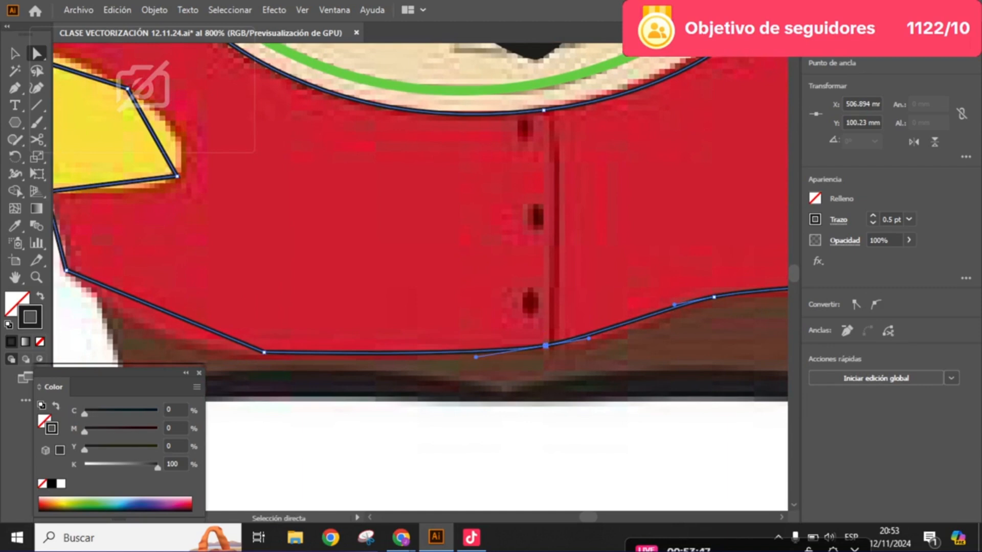
pyautogui.moveTo(546, 346); pyautogui.dragTo(689, 347)
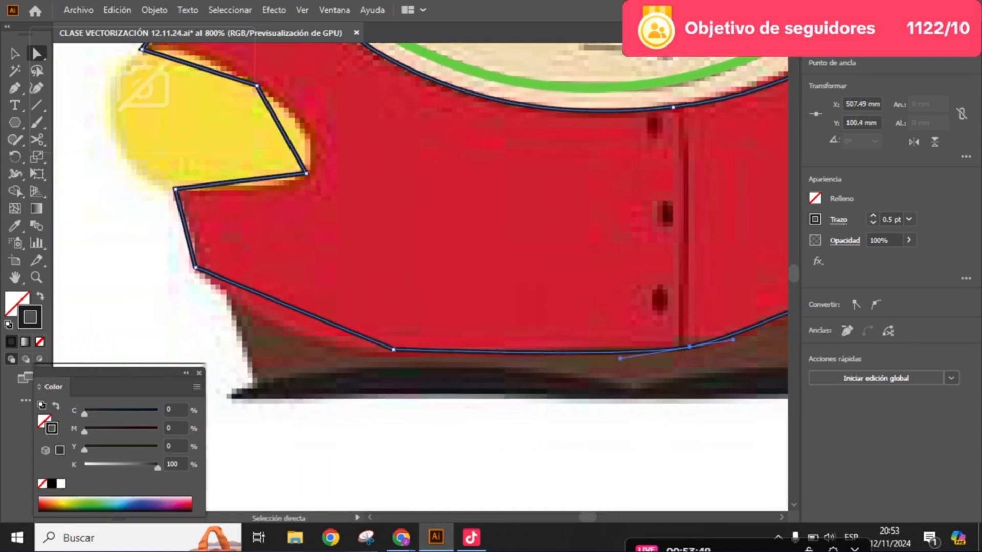
# - Convert the left hem anchor and the lower-left side anchor to smooth and shift both onto the jacket's red edge
pyautogui.click(393, 349)
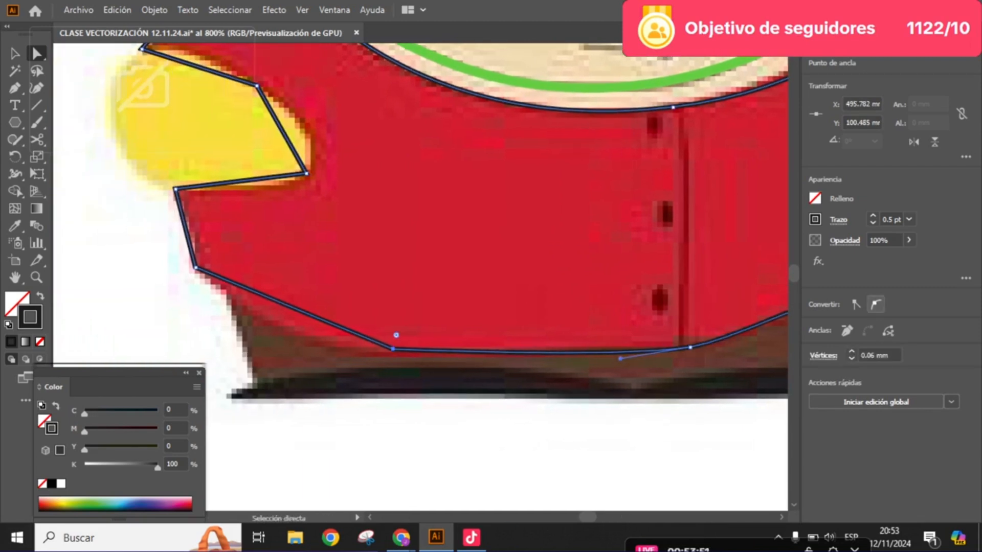
pyautogui.click(876, 305)
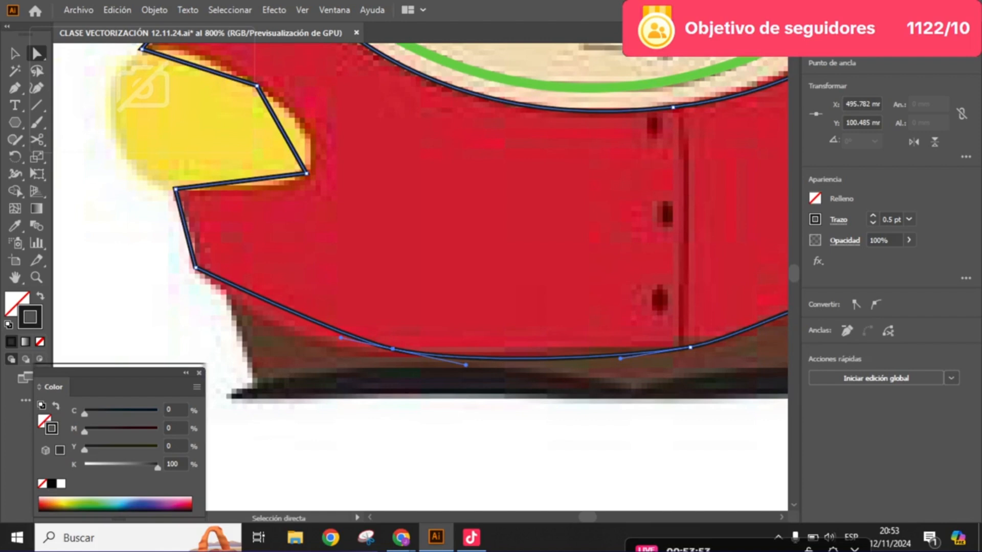
pyautogui.moveTo(393, 349); pyautogui.dragTo(556, 394)
pyautogui.scroll(2, 427, 314)
pyautogui.click(361, 296)
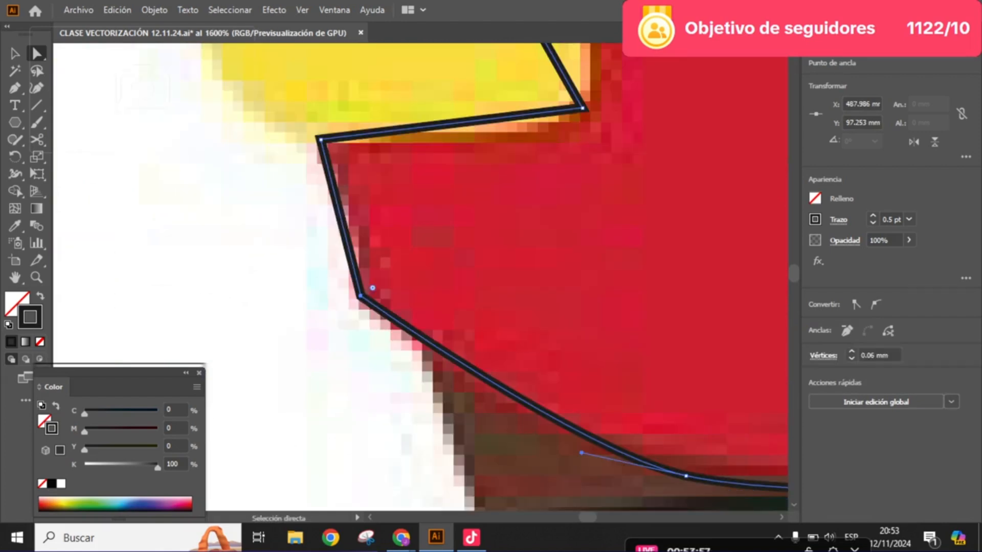
pyautogui.click(875, 305)
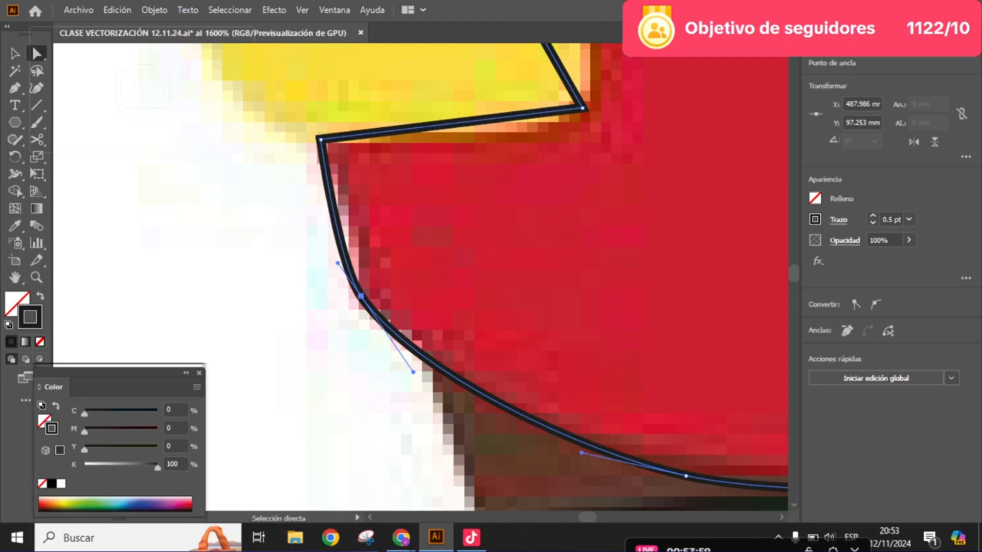
pyautogui.moveTo(360, 296); pyautogui.dragTo(302, 389)
# - Convert the outer anchor just below the lowered yellow mitten to smooth, move it inward and shorten its handles into a tight rounded corner
pyautogui.click(253, 230)
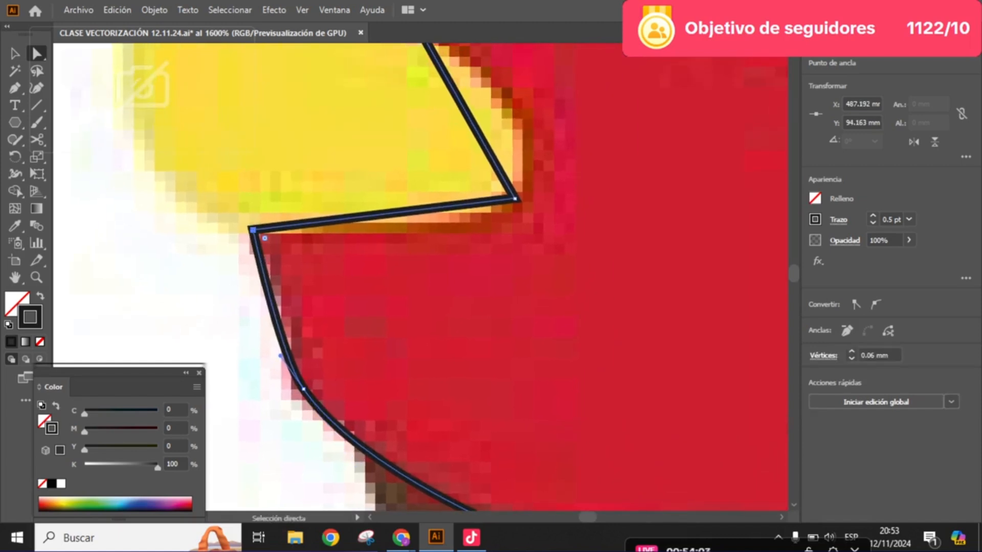
pyautogui.click(876, 304)
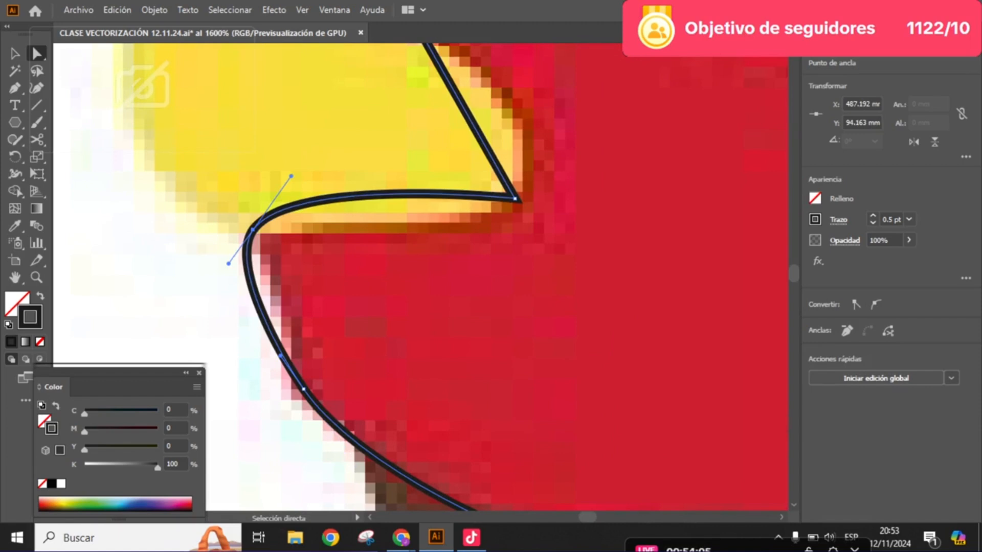
pyautogui.moveTo(252, 230); pyautogui.dragTo(270, 228)
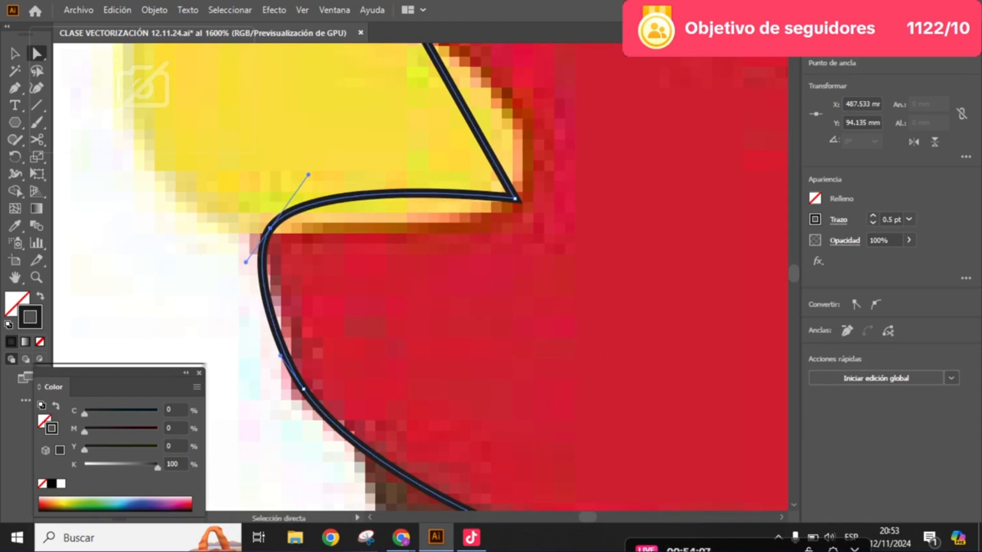
pyautogui.moveTo(309, 175); pyautogui.dragTo(284, 221)
pyautogui.moveTo(233, 249); pyautogui.dragTo(248, 243)
pyautogui.press('space')
pyautogui.moveTo(247, 243); pyautogui.dragTo(175, 337)
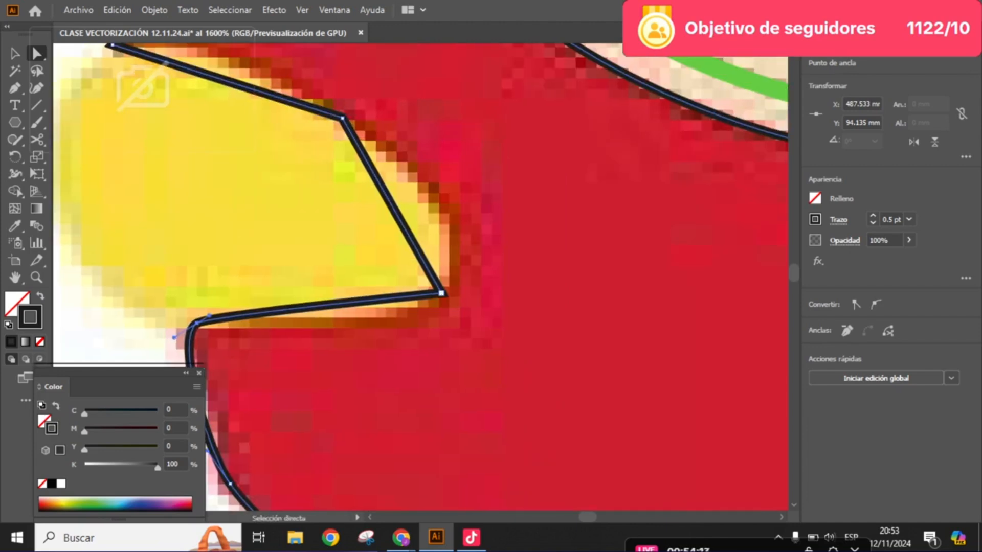
# - Convert the two anchors along the lowered mitten's inner curve to smooth and fit them and their handles to the mitten's edge
pyautogui.click(441, 293)
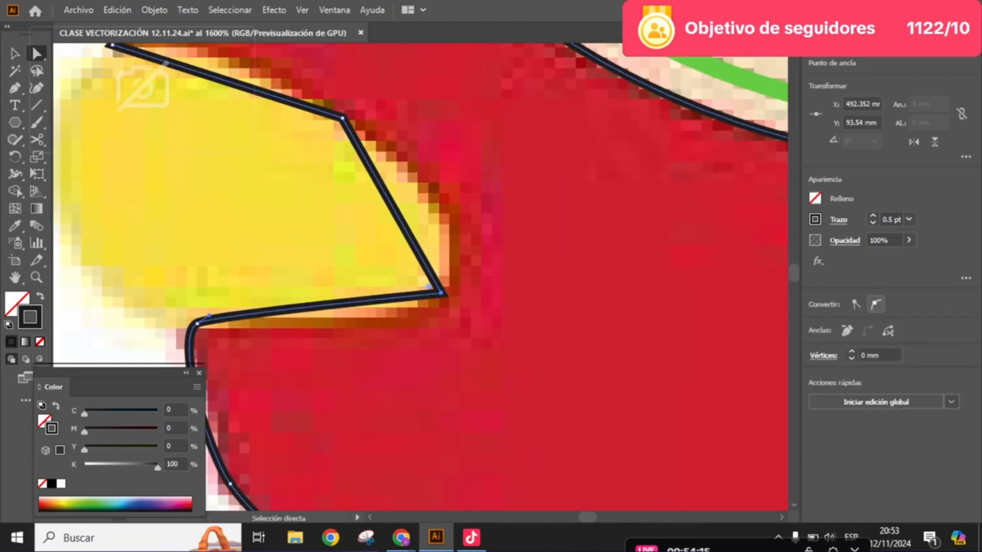
pyautogui.click(875, 305)
pyautogui.moveTo(441, 293); pyautogui.dragTo(449, 281)
pyautogui.moveTo(473, 237); pyautogui.dragTo(533, 333)
pyautogui.click(392, 252)
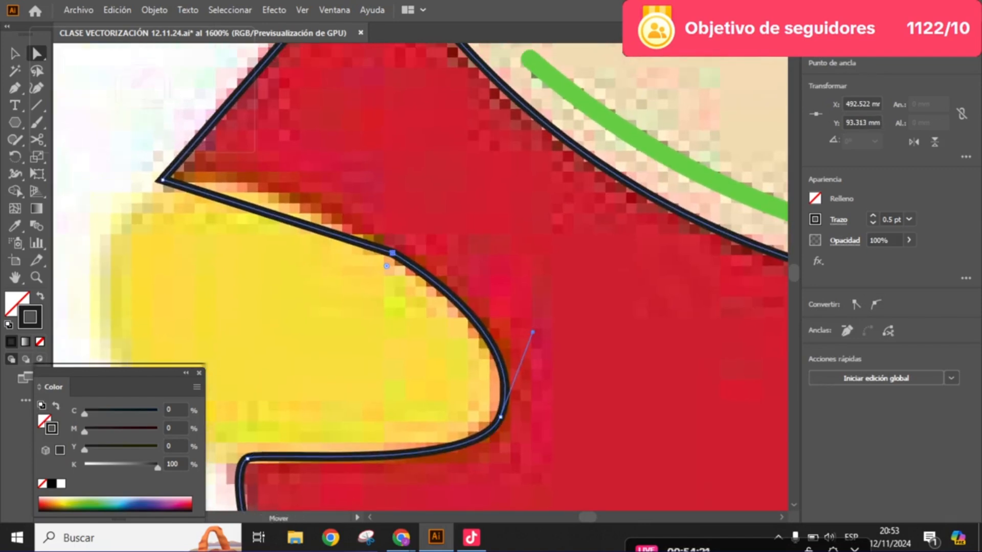
pyautogui.click(876, 304)
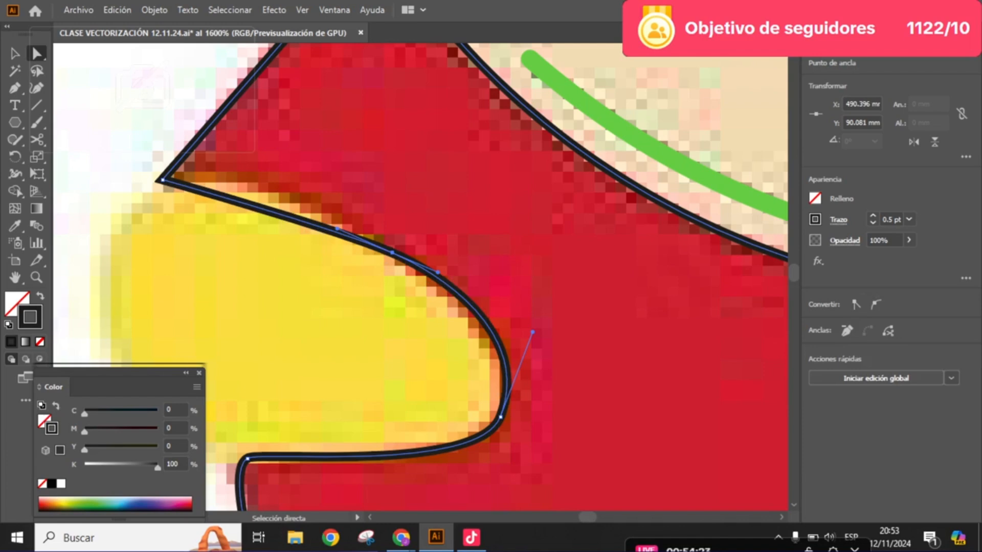
pyautogui.moveTo(392, 252); pyautogui.dragTo(386, 240)
# - Convert the sleeve-tip anchor above the lowered mitten to smooth, move it inward and reshape the adjoining handles along the sleeve and mitten edges
pyautogui.click(163, 179)
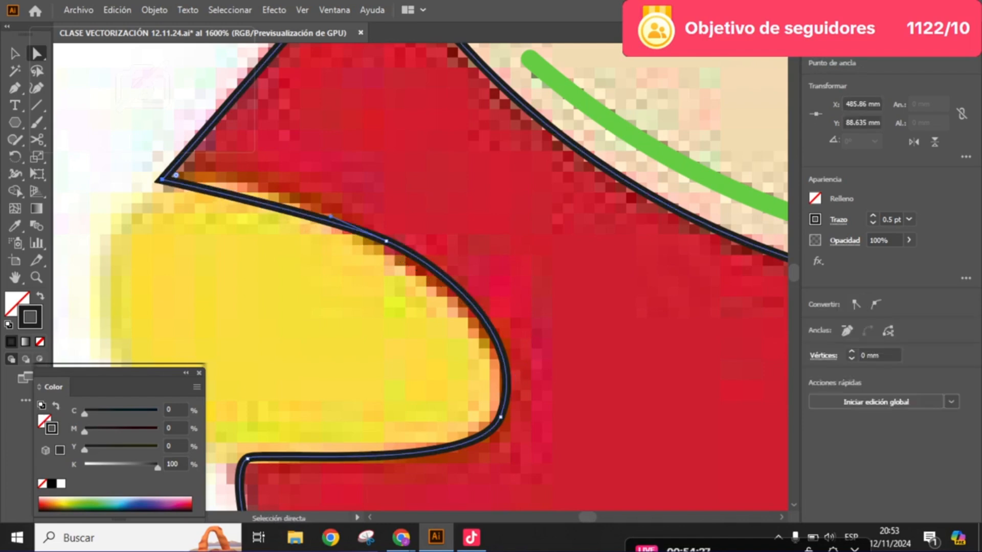
pyautogui.click(876, 305)
pyautogui.moveTo(409, 205); pyautogui.dragTo(555, 362)
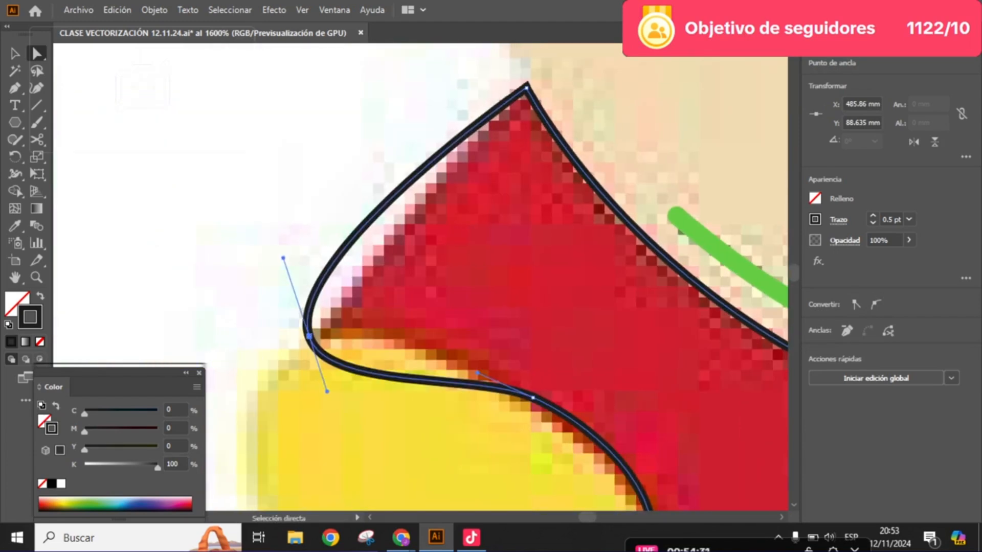
pyautogui.moveTo(309, 336); pyautogui.dragTo(321, 318)
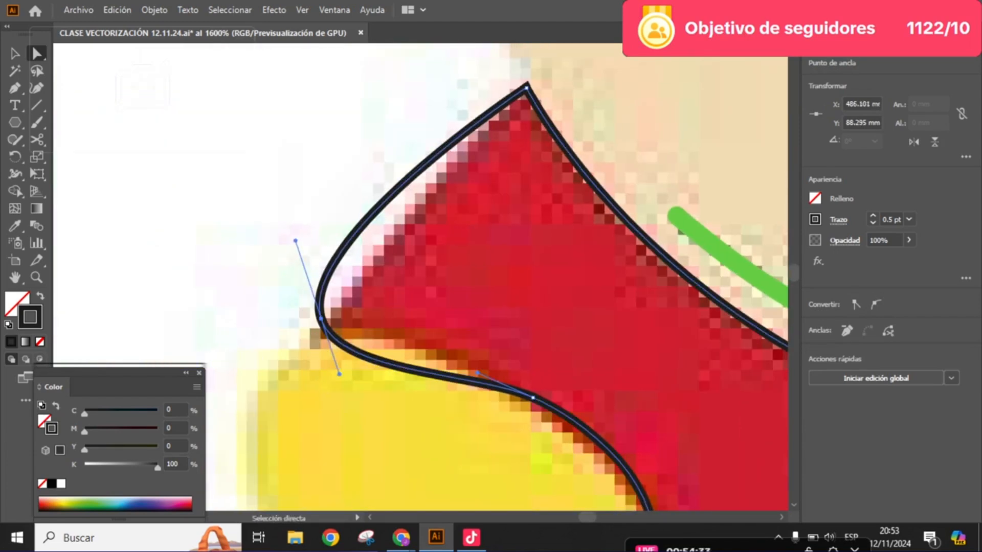
pyautogui.moveTo(477, 373); pyautogui.dragTo(394, 303)
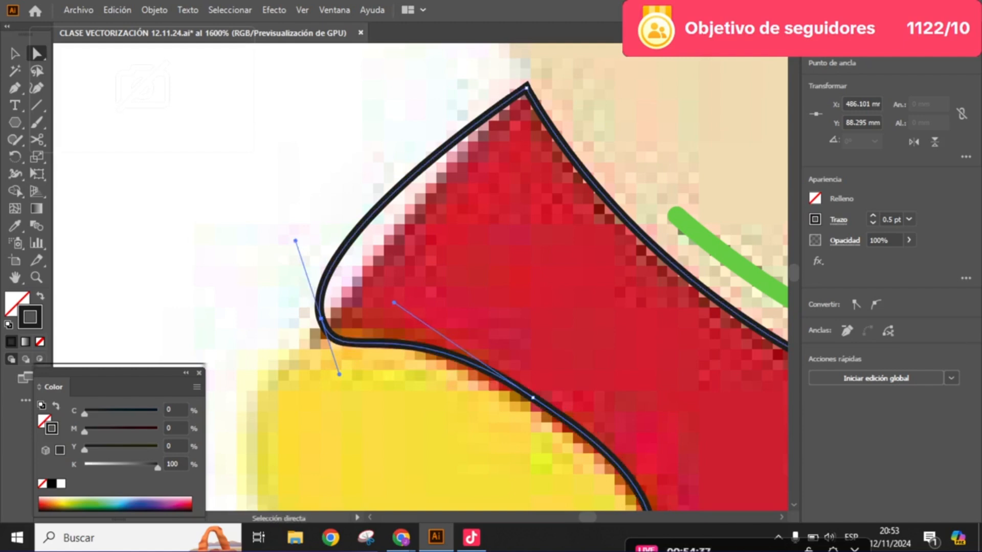
pyautogui.moveTo(295, 240); pyautogui.dragTo(318, 299)
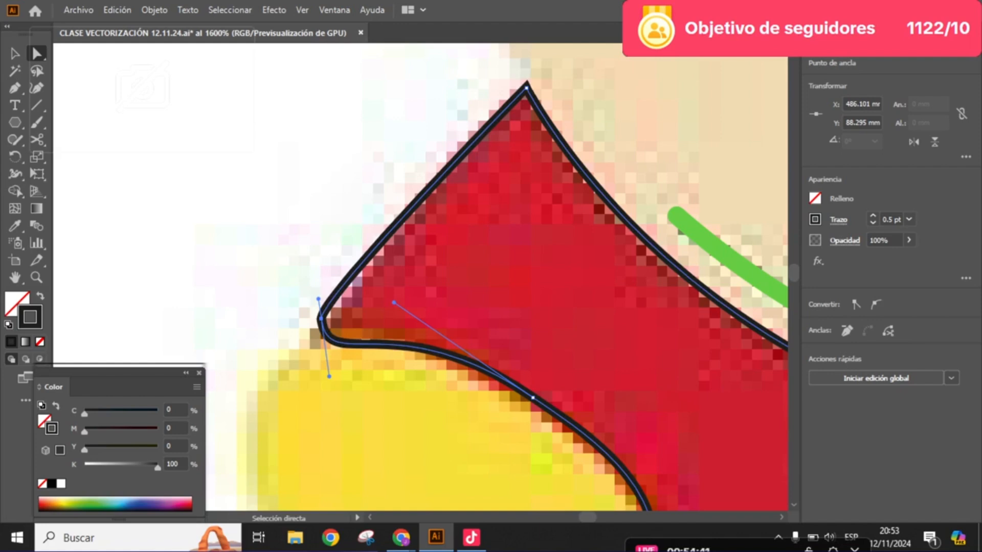
pyautogui.moveTo(322, 319); pyautogui.dragTo(330, 318)
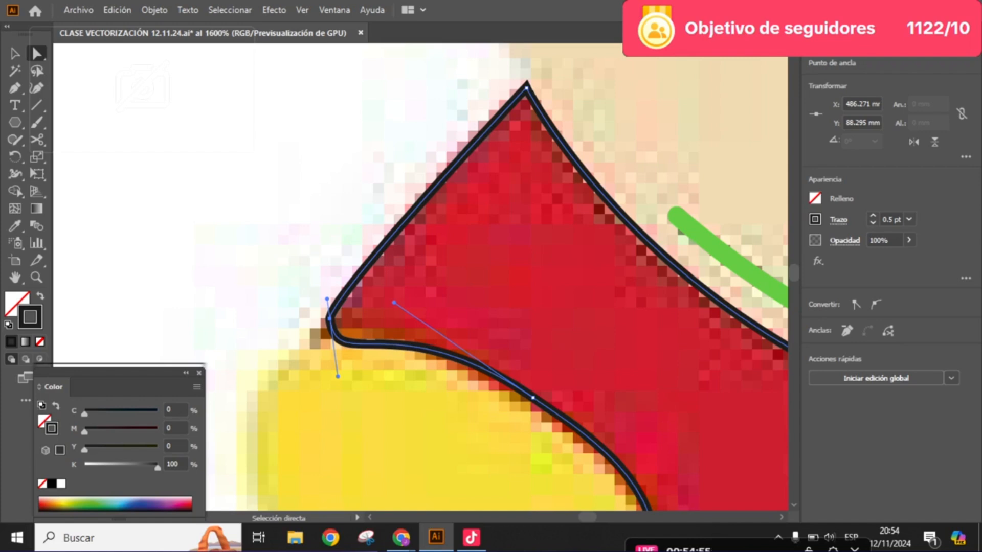
# - Select the finished jacket outline, swap its fill and stroke to make it solid black without a stroke, and deselect it
pyautogui.scroll(-5, 475, 262)
pyautogui.press('space')
pyautogui.moveTo(476, 262); pyautogui.dragTo(258, 247)
pyautogui.click(16, 54)
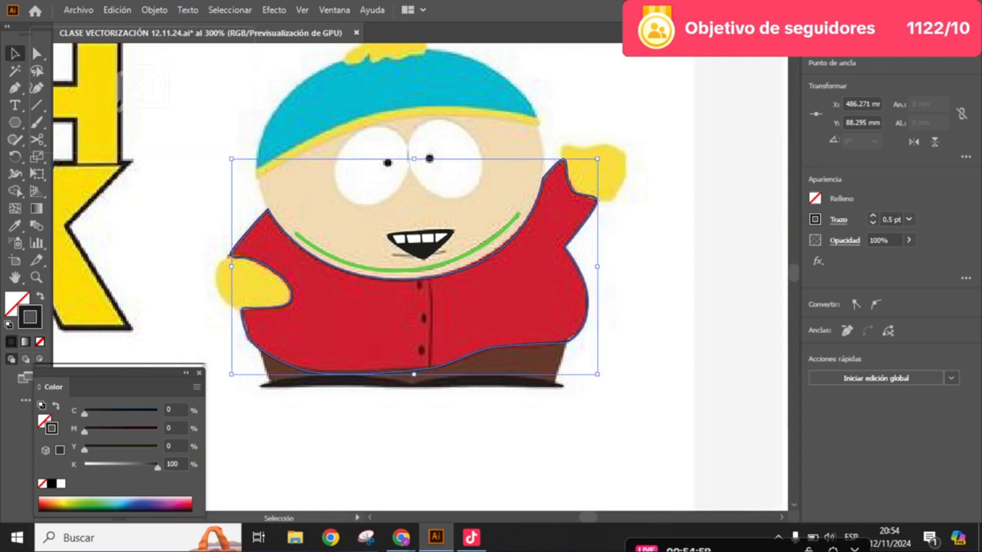
pyautogui.click(639, 307)
pyautogui.click(587, 302)
pyautogui.press('space')
pyautogui.moveTo(588, 302); pyautogui.dragTo(594, 276)
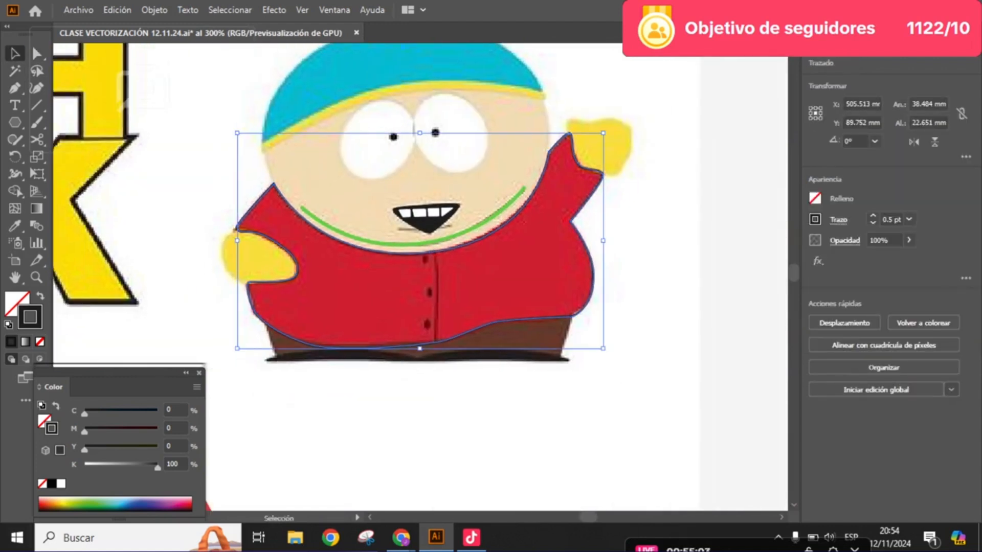
pyautogui.hotkey('shift', 'x')
pyautogui.hotkey('ctrl', 'shift', 'a')
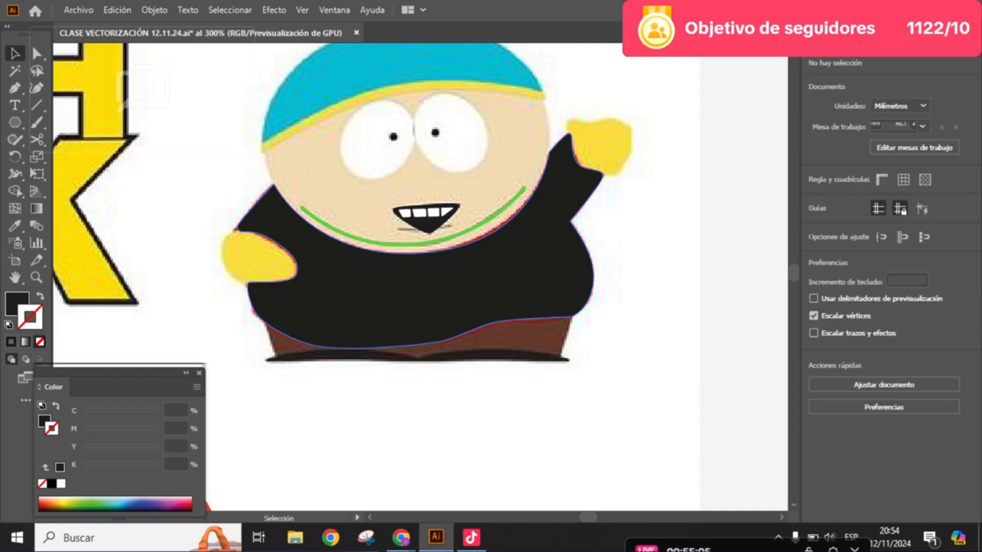
# - Duplicate the black jacket shape onto the vector Cartman head and align its neckline with the bottom of the face
pyautogui.scroll(-2, 173, 344)
pyautogui.moveTo(286, 317); pyautogui.dragTo(603, 257)
pyautogui.press('space')
pyautogui.scroll(3, 594, 252)
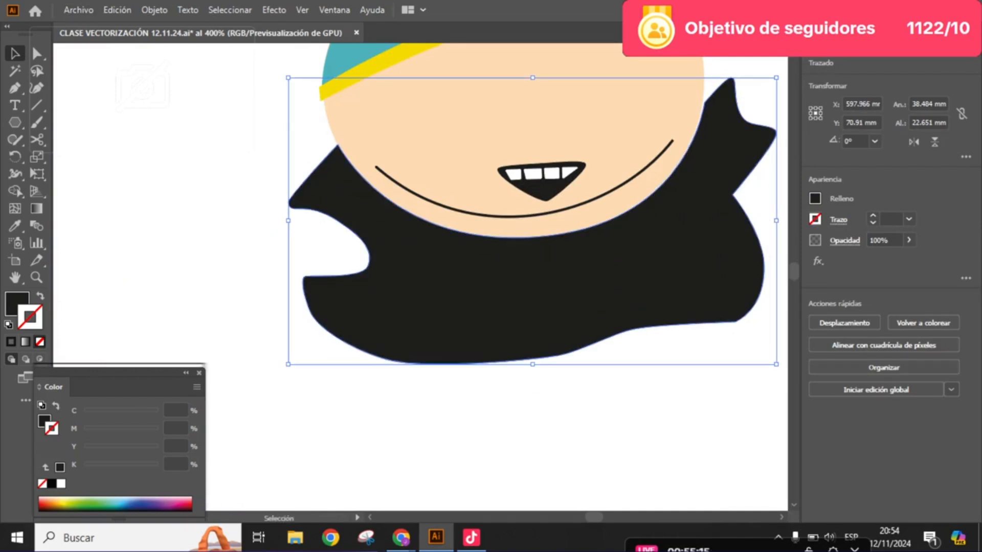
pyautogui.moveTo(475, 295); pyautogui.dragTo(670, 242)
# - Move the original black jacket aside to expose the red jacket in the raster reference
pyautogui.scroll(-2, 473, 292)
pyautogui.press('i')
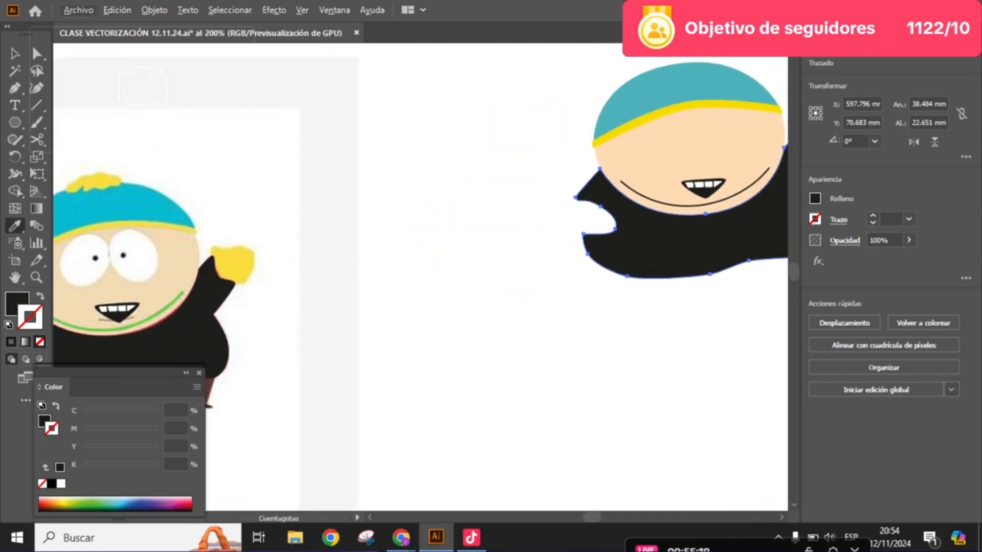
pyautogui.press('v')
pyautogui.moveTo(198, 335); pyautogui.dragTo(347, 350)
# - Fill the copied jacket under the vector head with the red sampled from the raster jacket's raised sleeve
pyautogui.click(665, 246)
pyautogui.press('i')
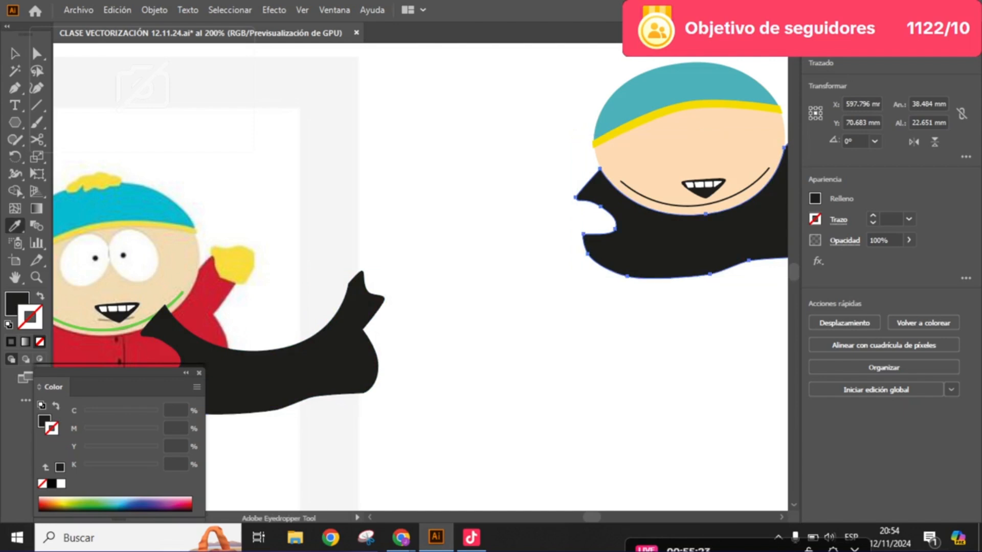
pyautogui.click(217, 286)
pyautogui.press('v')
pyautogui.press('space')
pyautogui.moveTo(562, 307); pyautogui.dragTo(351, 357)
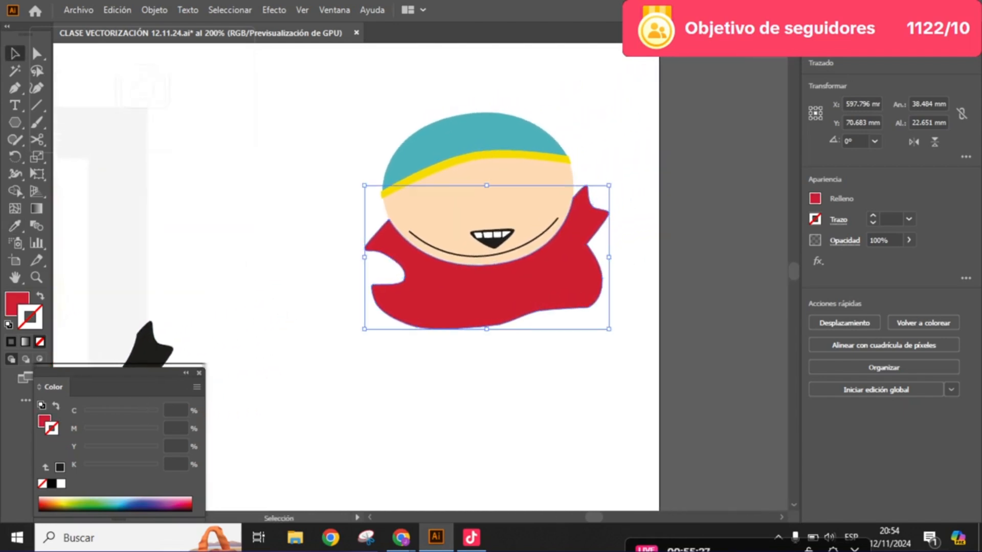